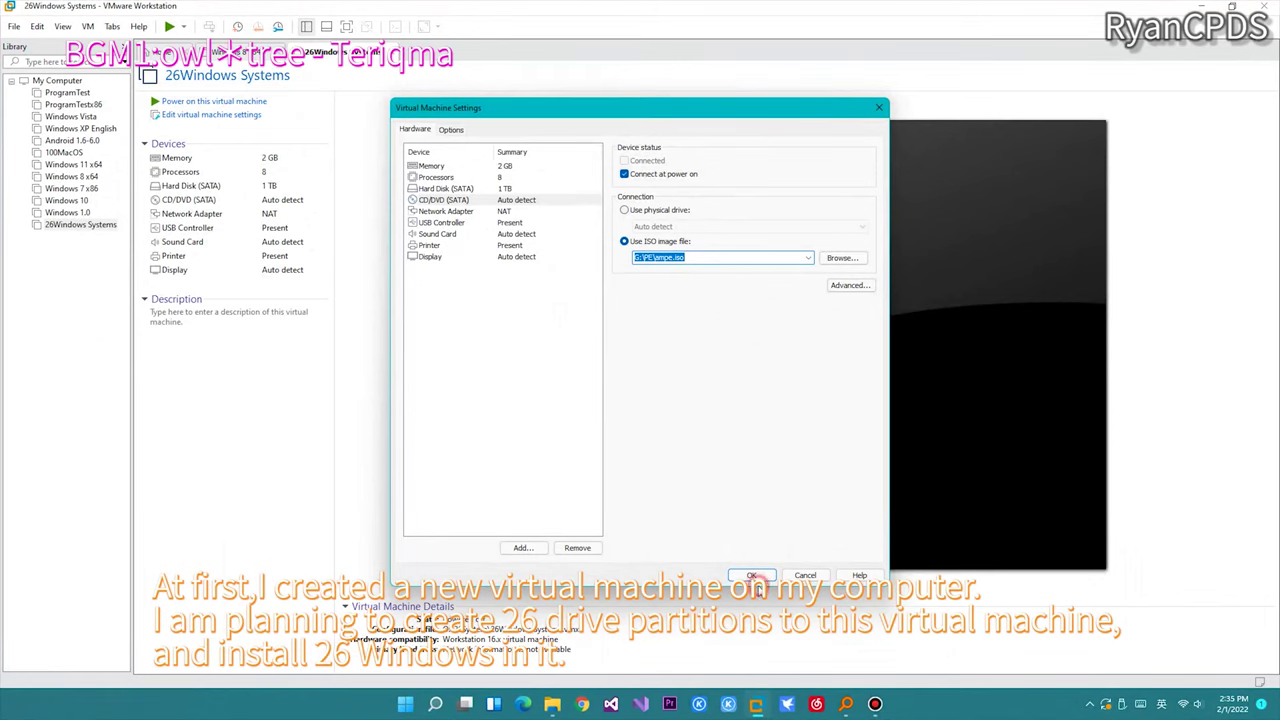
Step: Boot the 26Windows Systems VM from the PE ISO, with Free Stretch and full-screen display
left_click(755, 578)
left_click(213, 103)
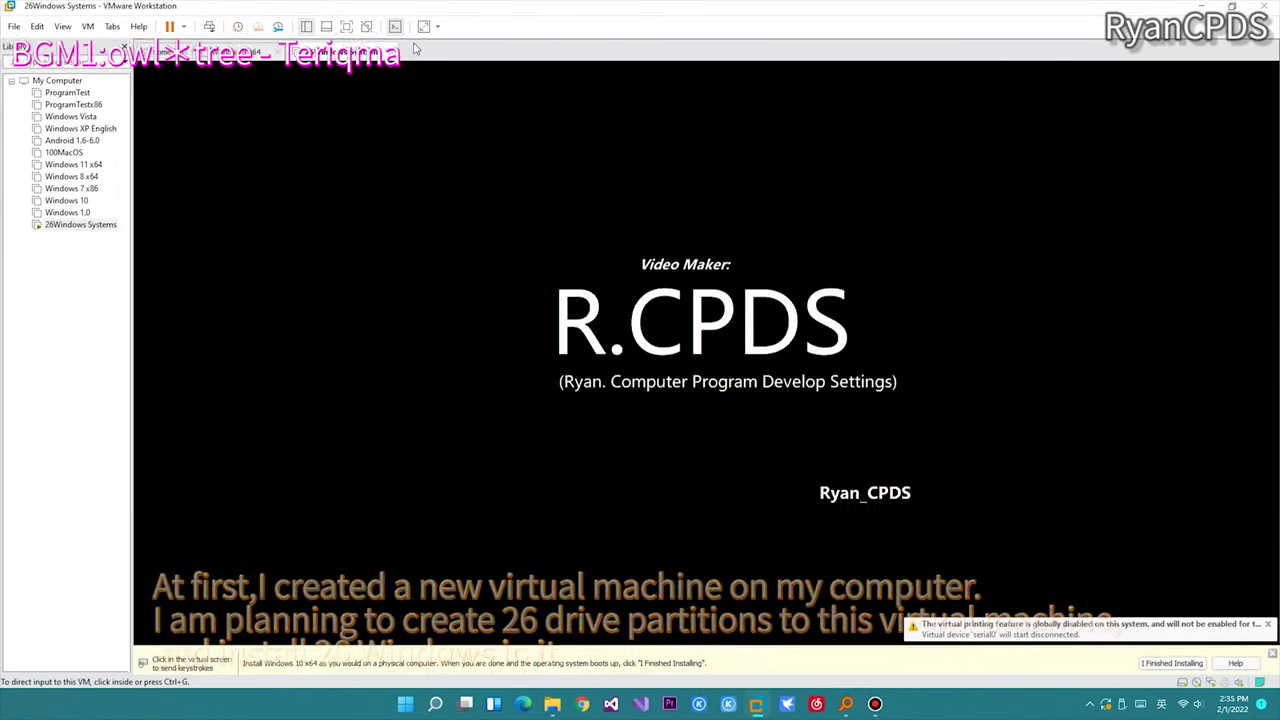
left_click(424, 26)
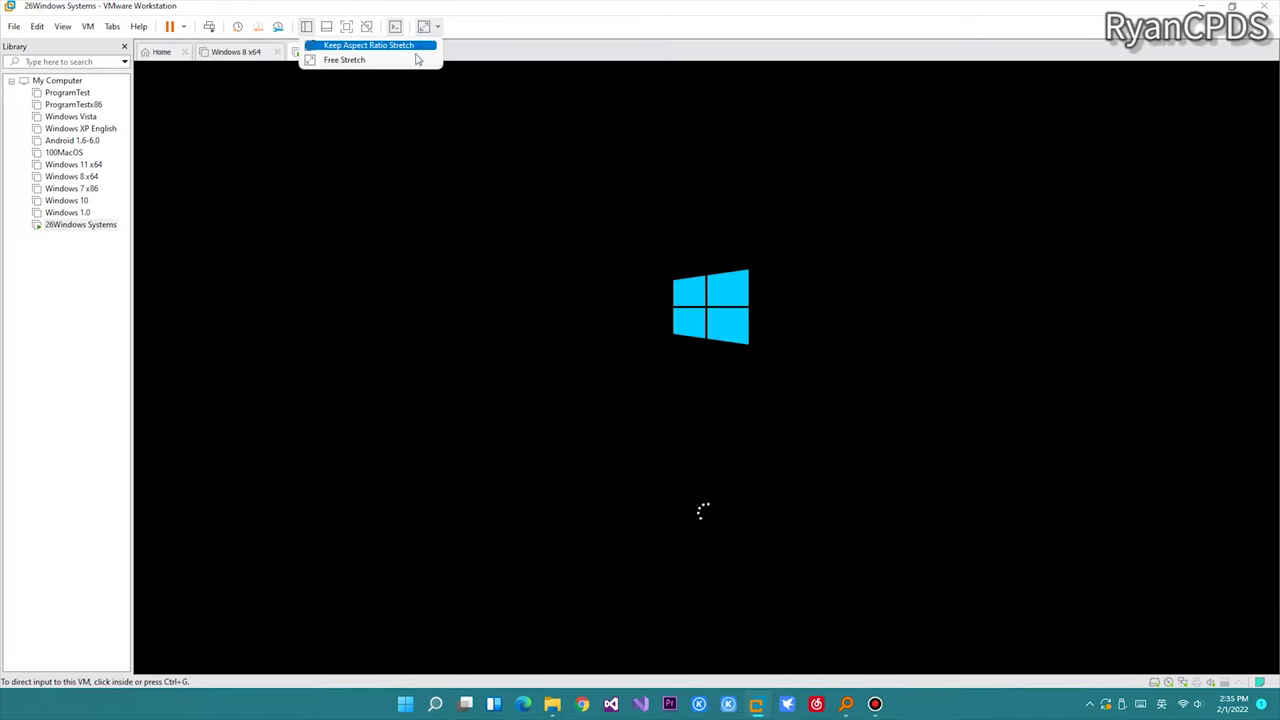
left_click(417, 60)
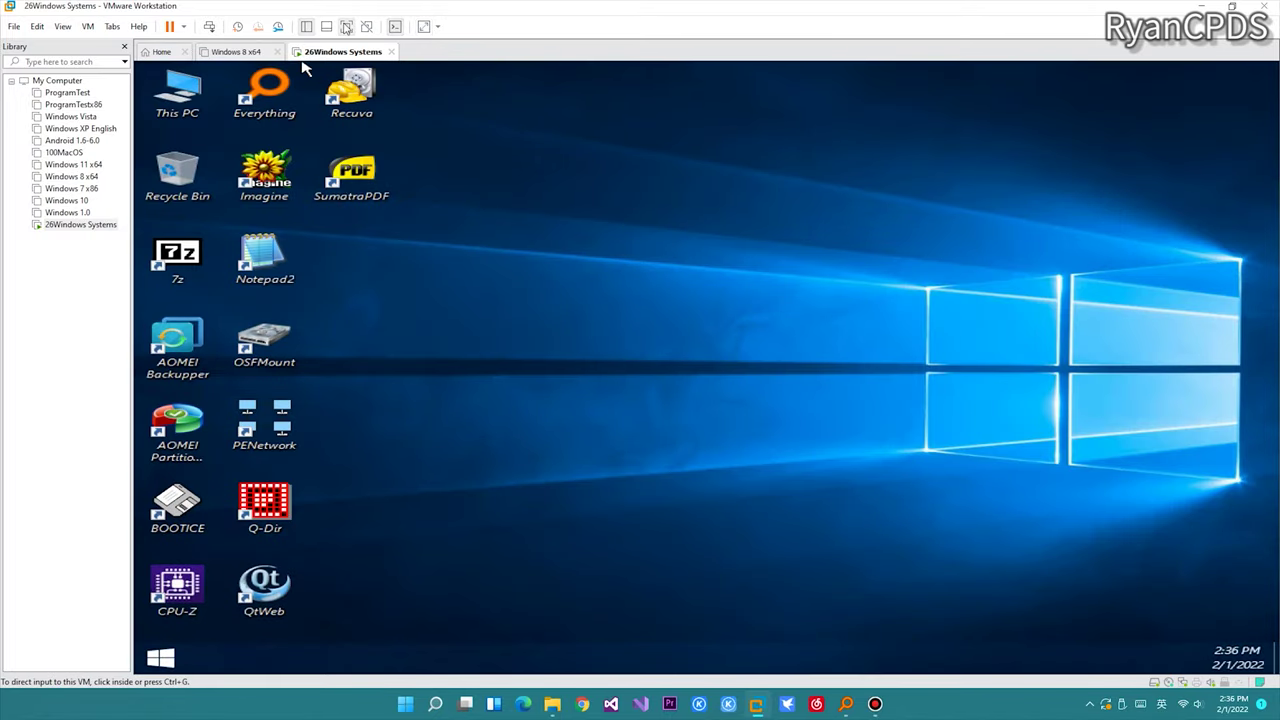
left_click(346, 26)
Step: Open Disk Management from This PC and initialize Disk 0 as MBR
right_click(20, 30)
left_click(75, 66)
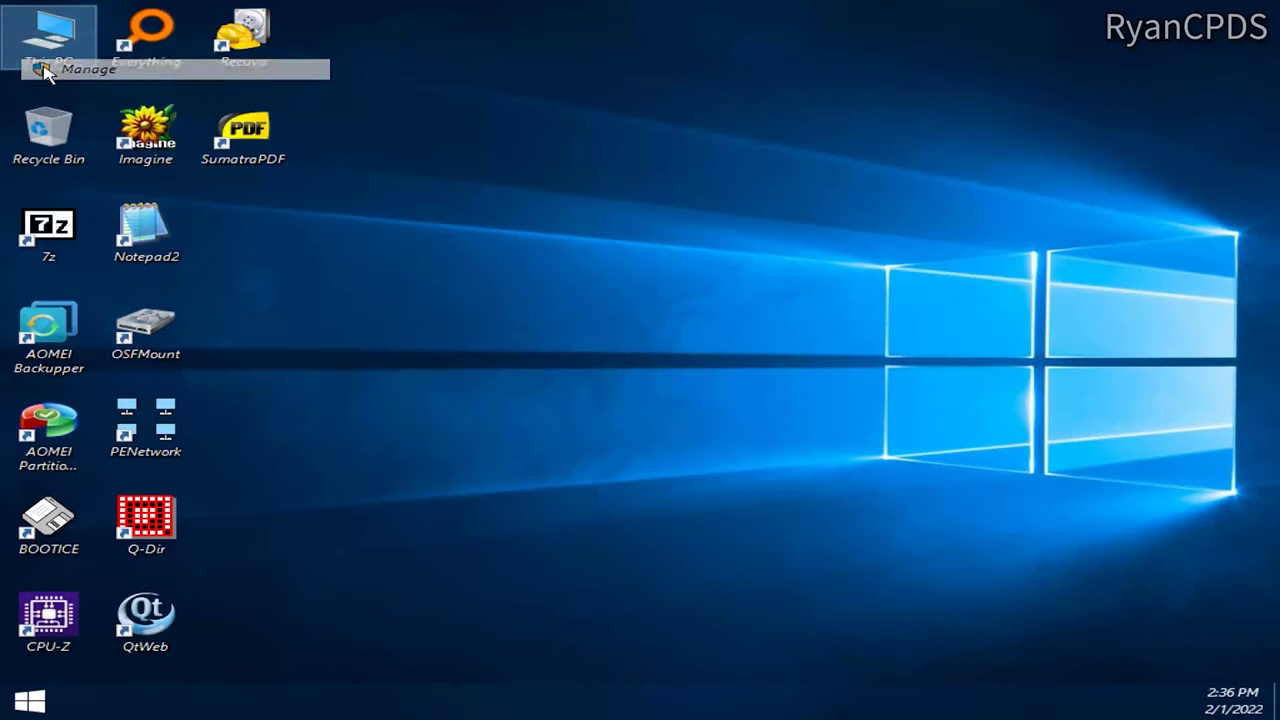
left_click(165, 186)
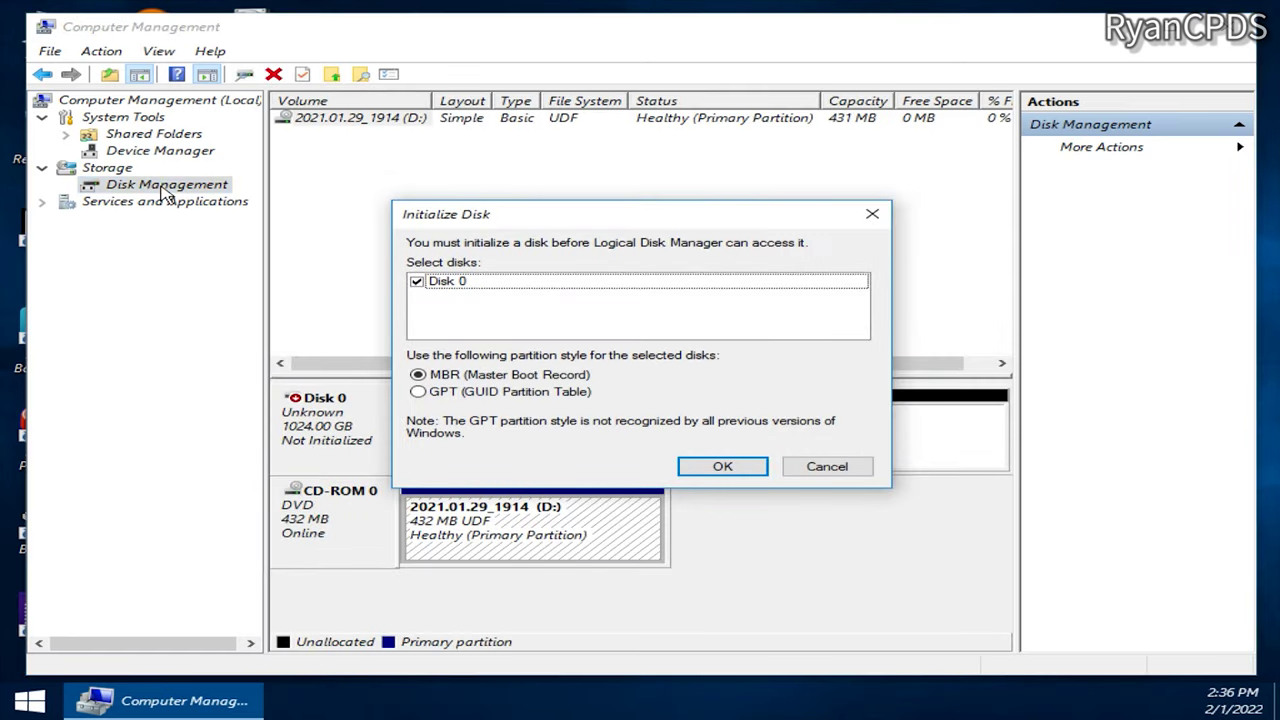
left_click(728, 468)
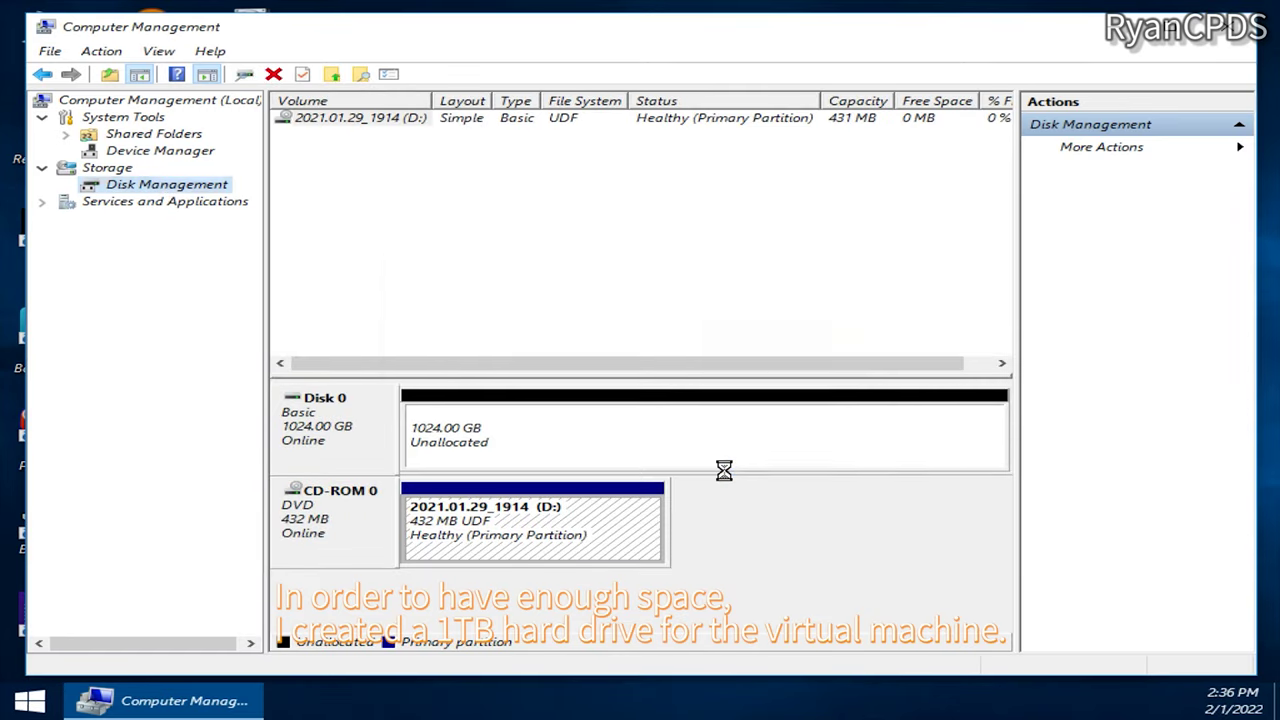
Step: Create a 30720 MB NTFS simple volume labelled 25 in the unallocated space
right_click(700, 437)
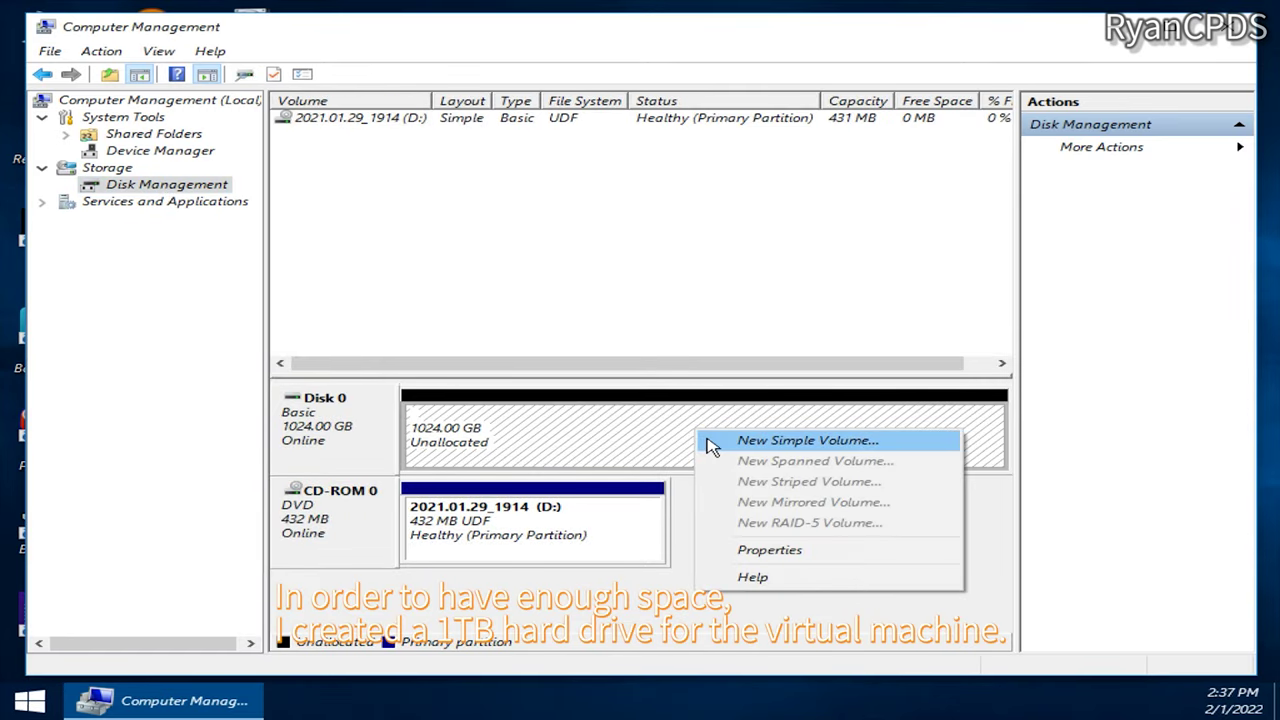
left_click(714, 443)
left_click(752, 454)
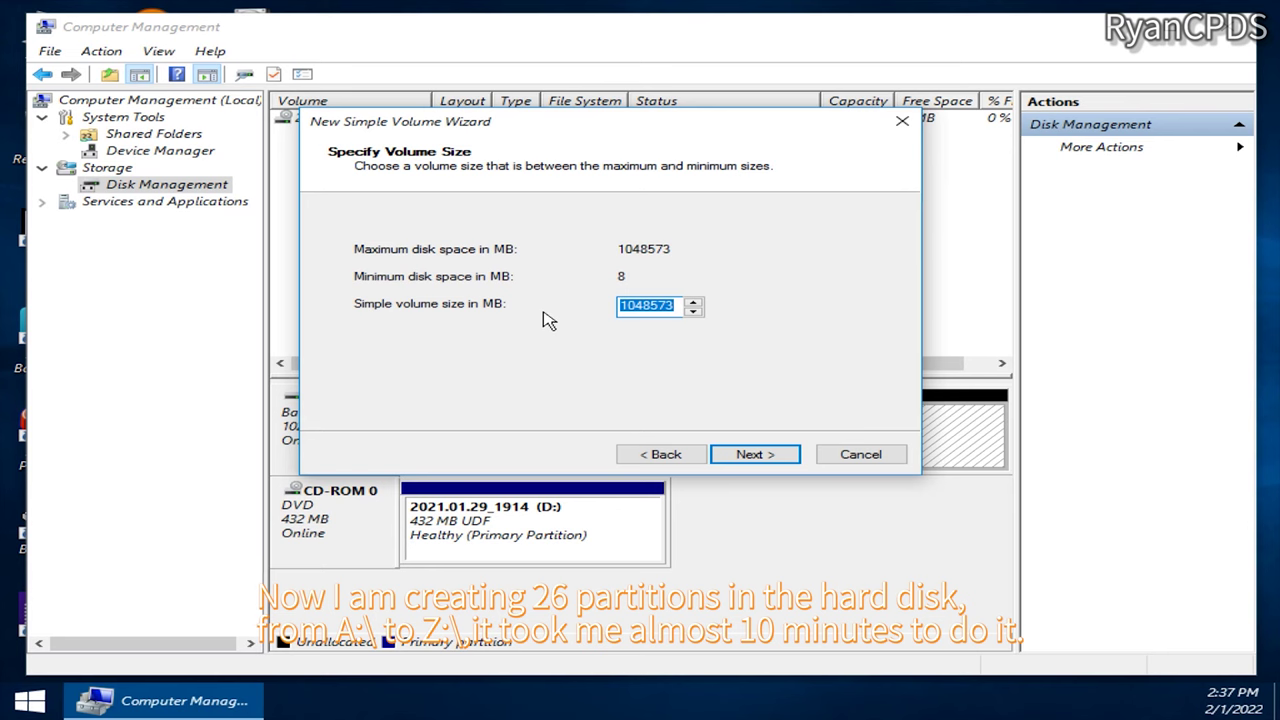
type("30")
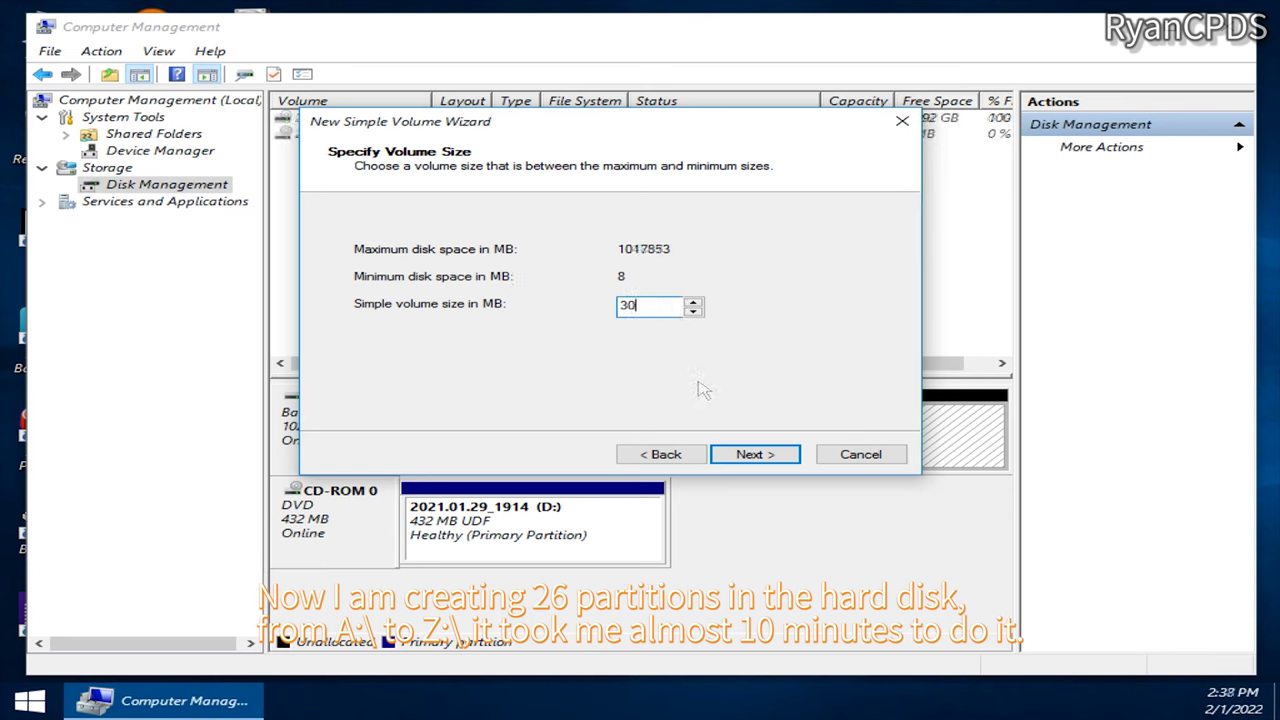
type("720")
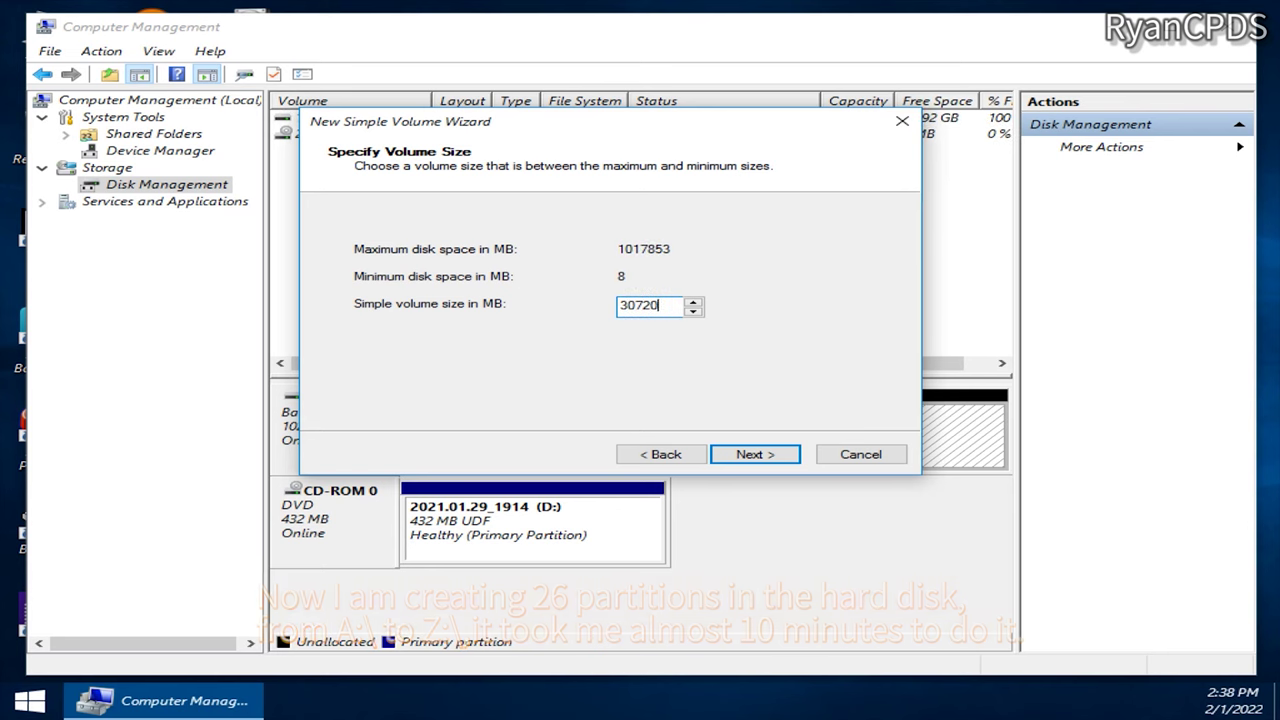
key("Return")
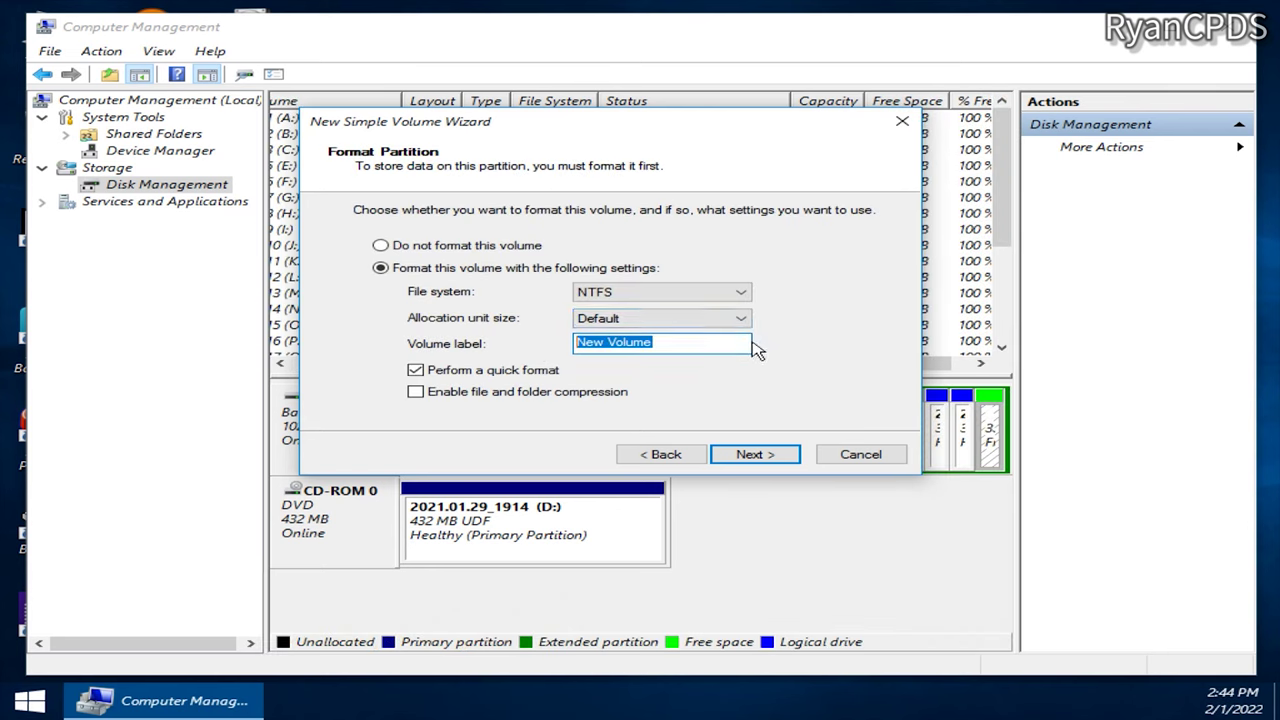
left_click(682, 454)
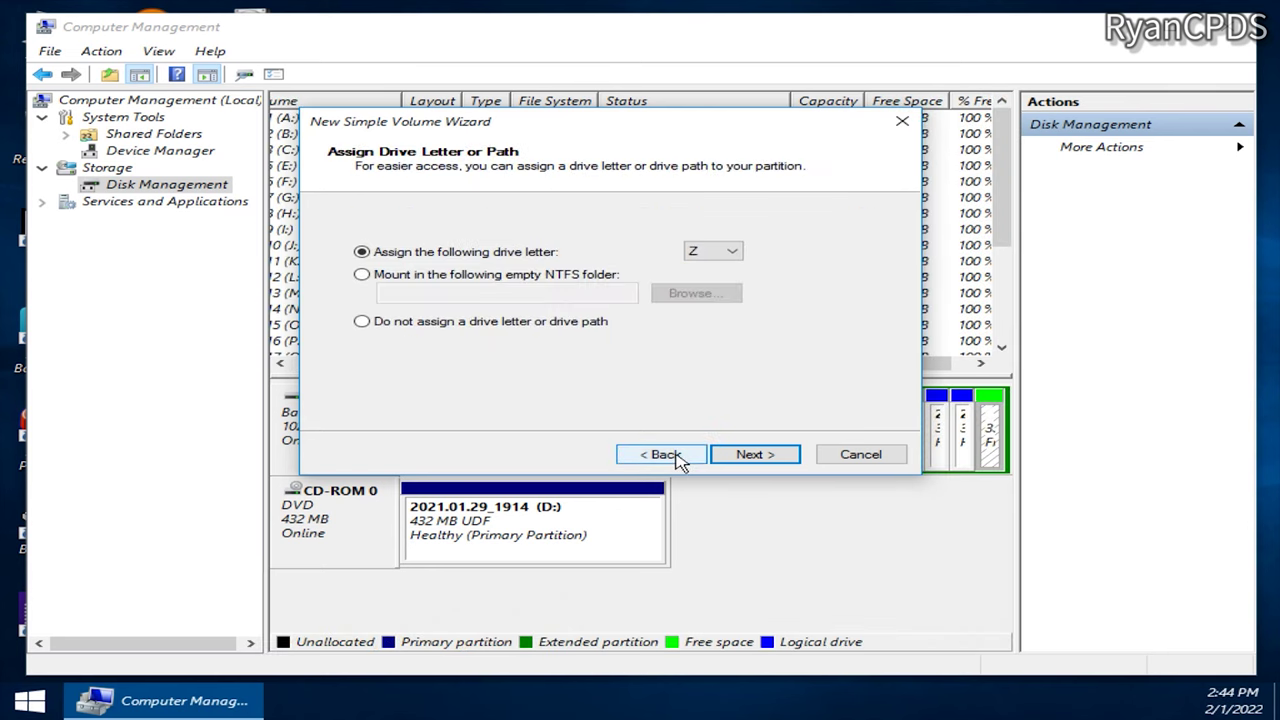
left_click(762, 455)
type("25")
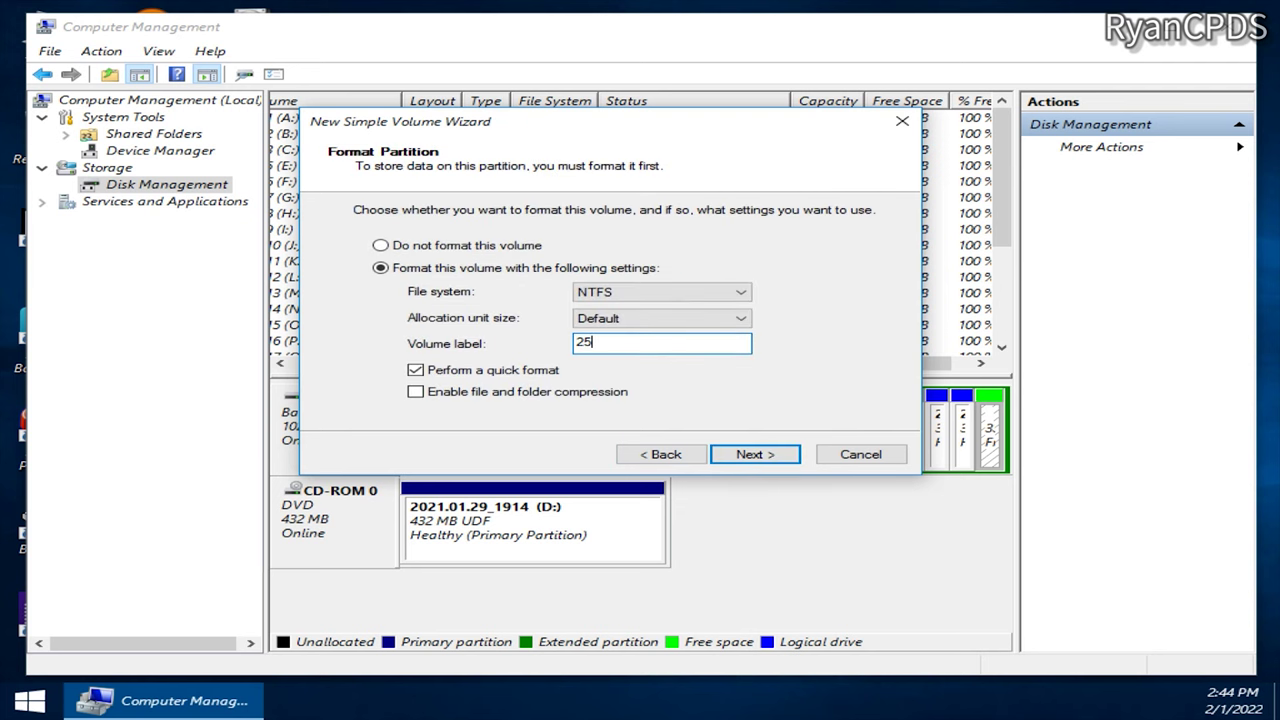
key("Return")
key("Return")
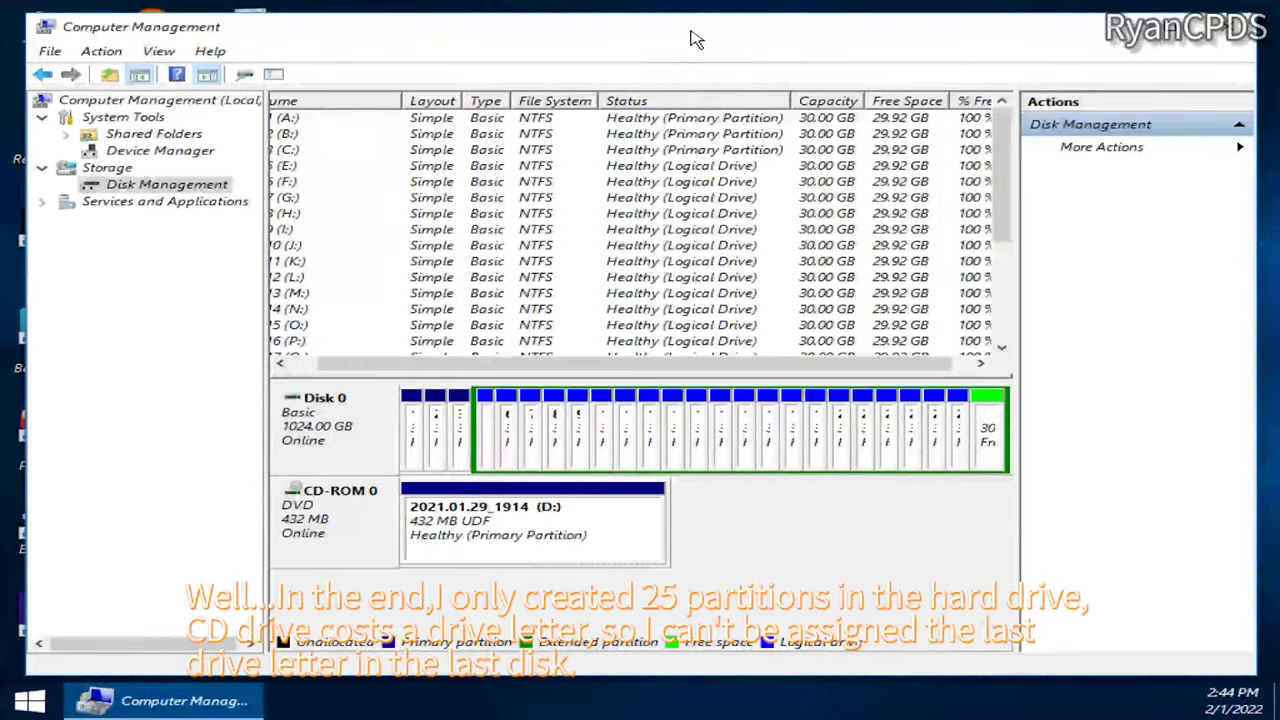
Step: Maximize Computer Management and scroll the volume list to check volumes 21 (U:) and 22 (V:)
double_click(691, 30)
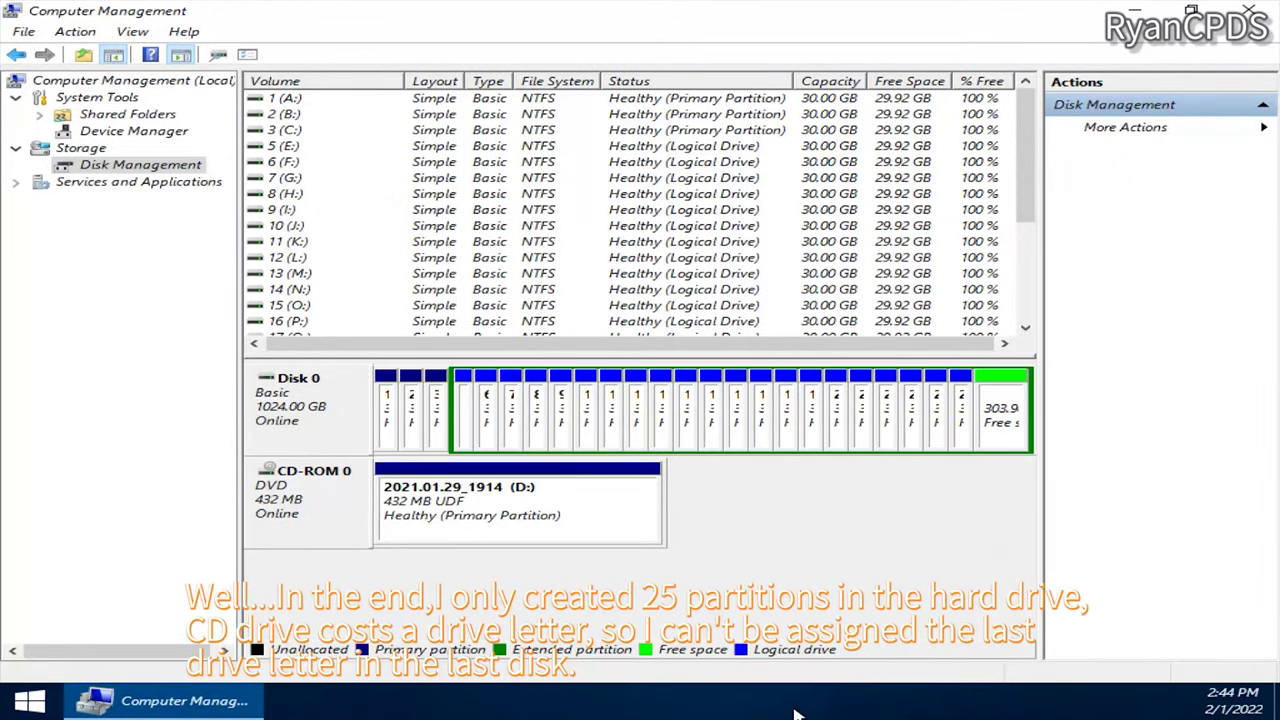
left_click(1277, 702)
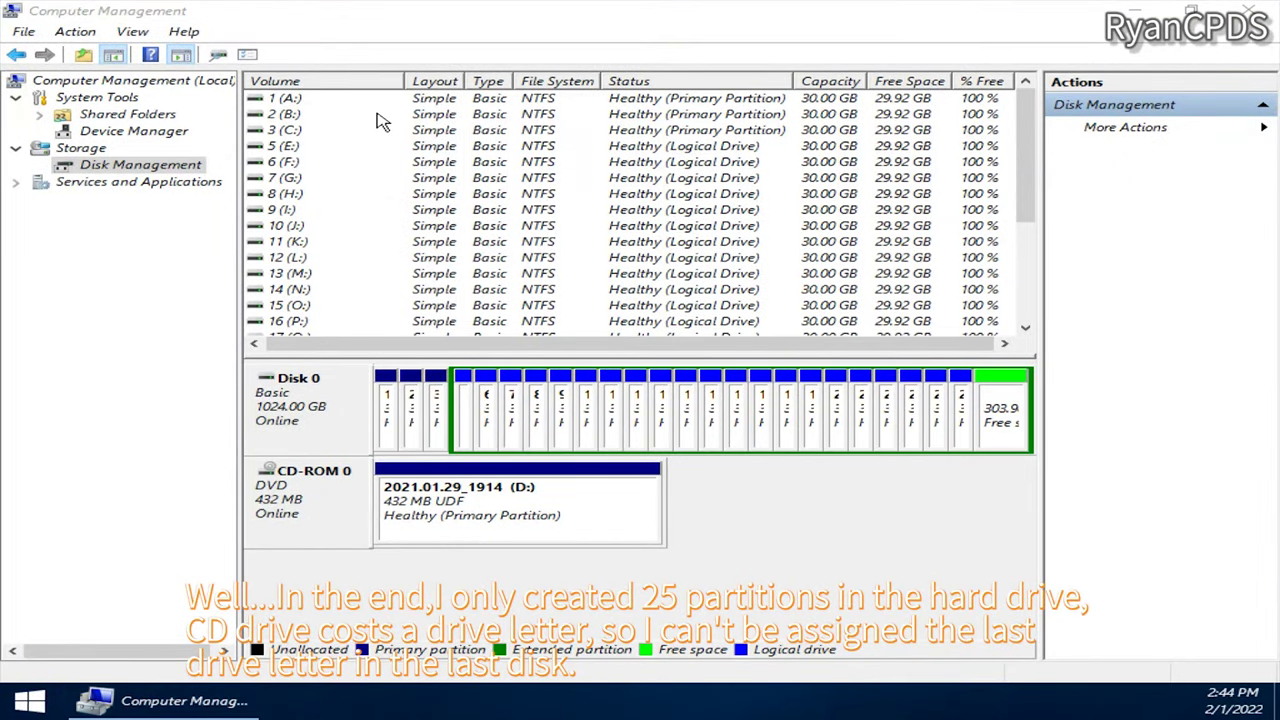
scroll(378, 120, "down", 3)
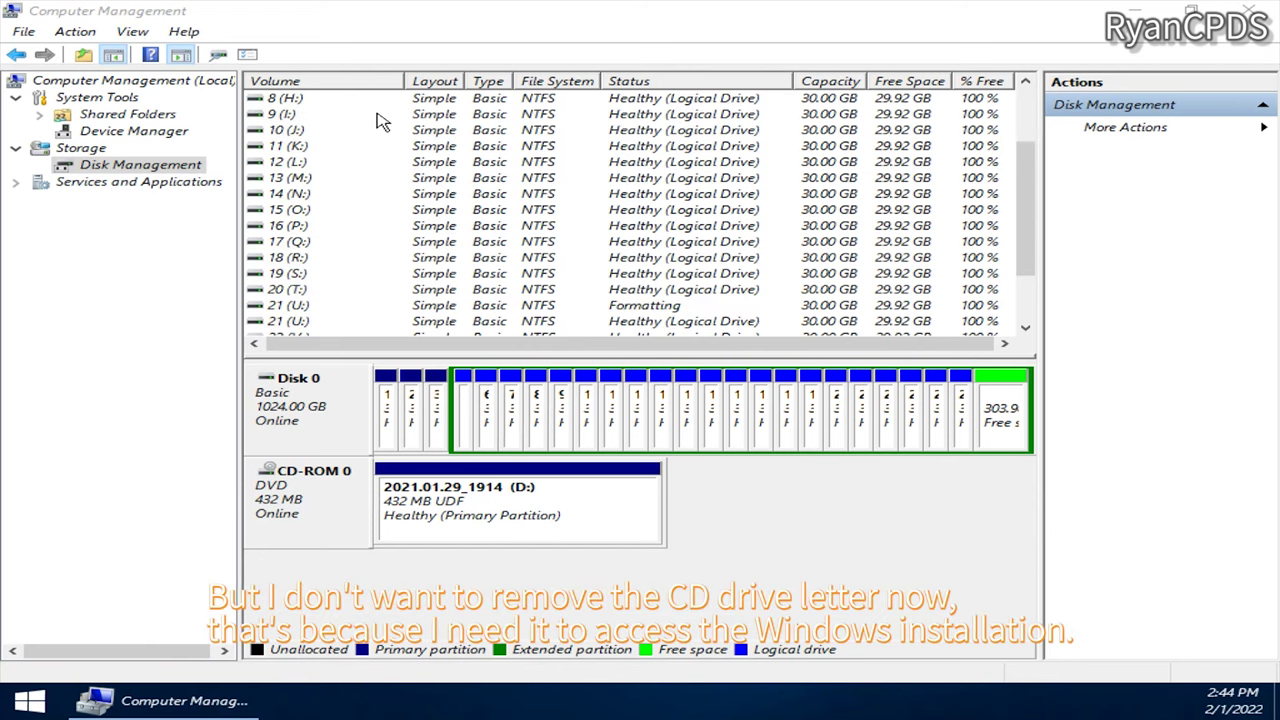
scroll(378, 120, "down", 1)
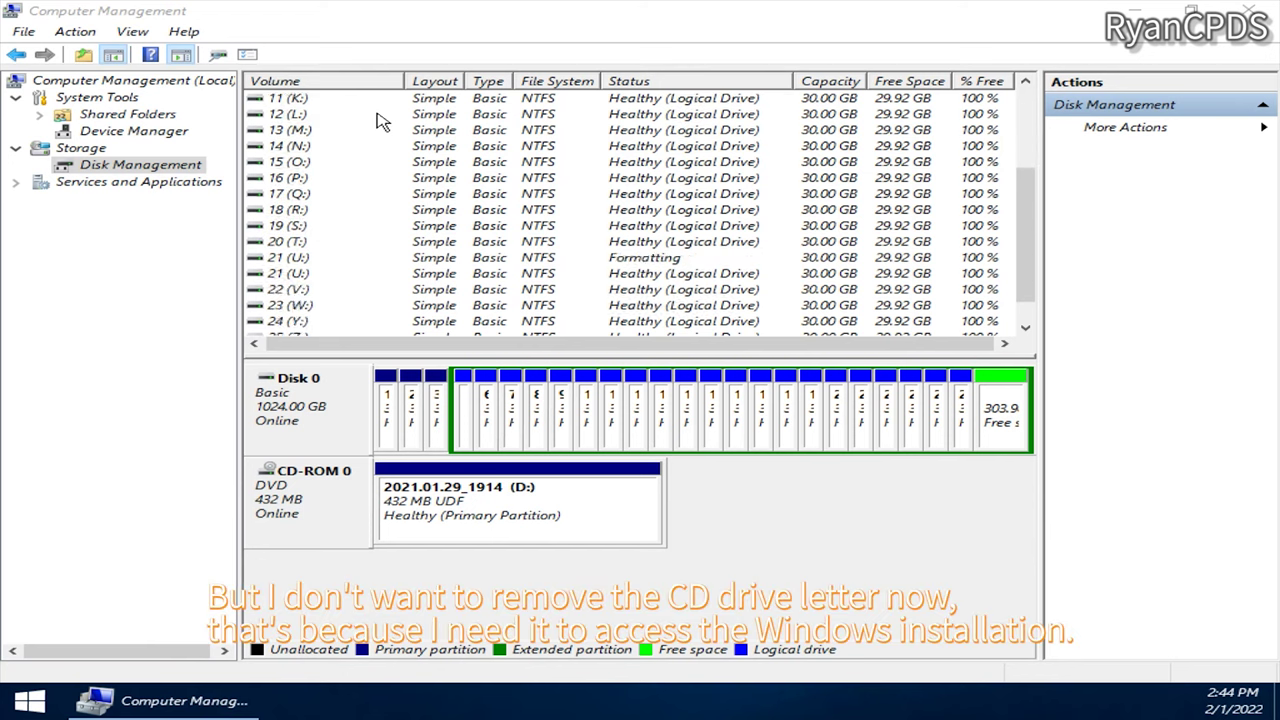
left_click(281, 259)
left_click(311, 275)
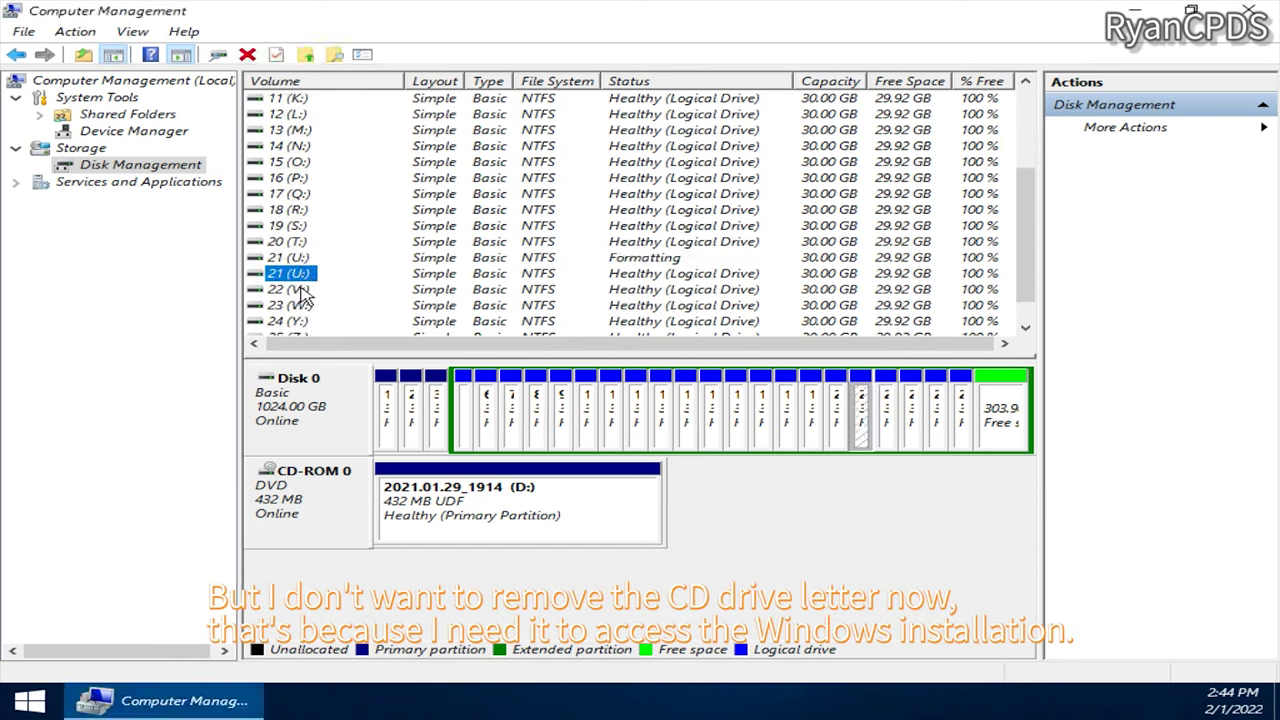
left_click(298, 289)
scroll(368, 273, "down", 1)
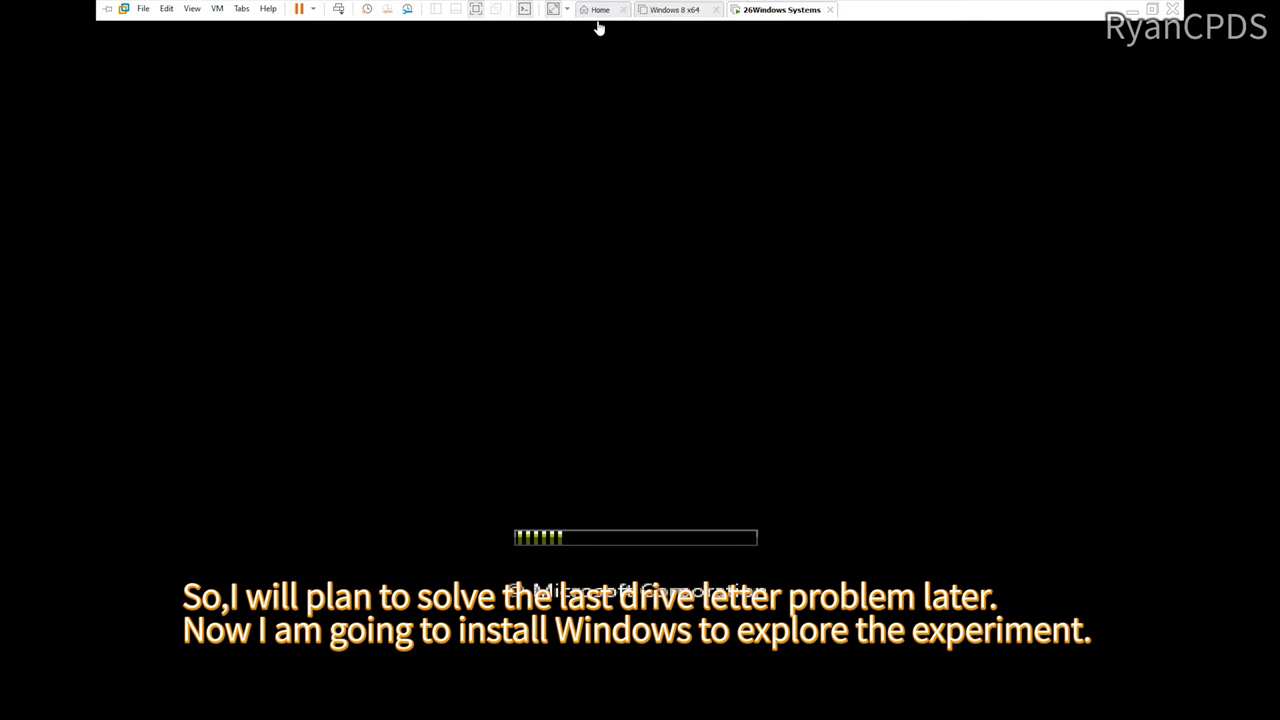
Step: Keep the English language and keyboard settings and start the Windows Vista installation
left_click(191, 8)
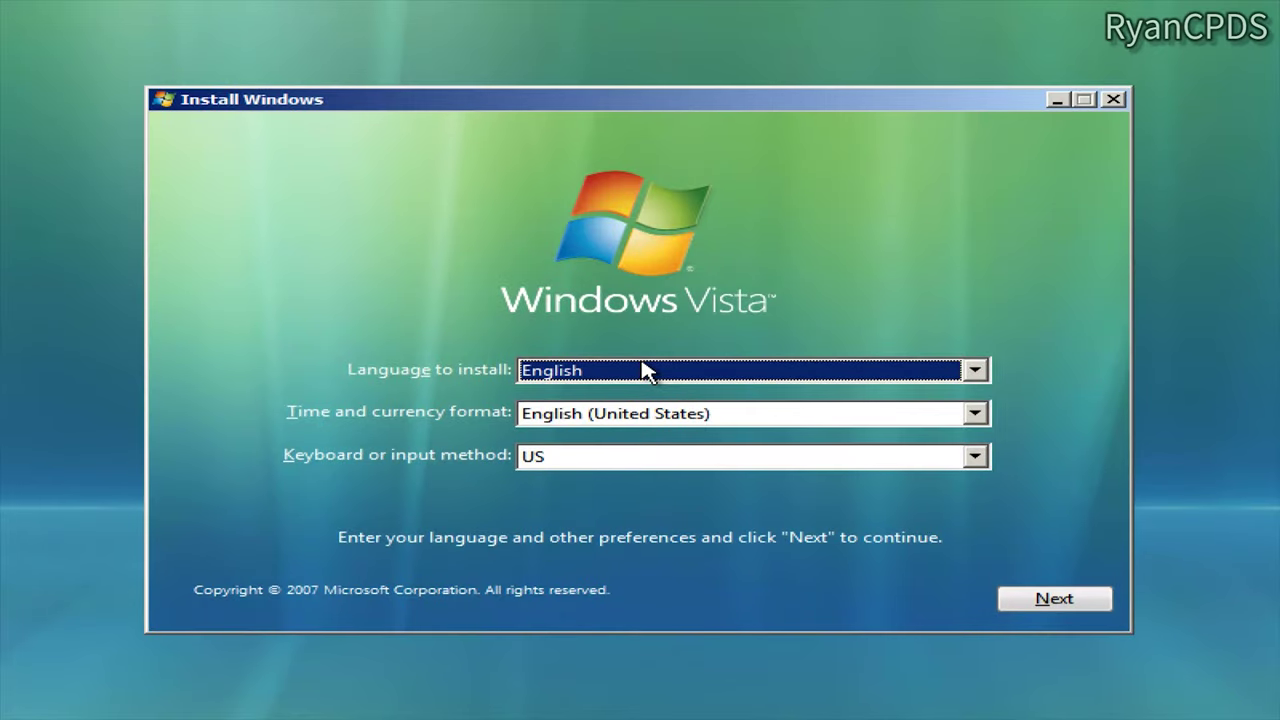
left_click(1049, 600)
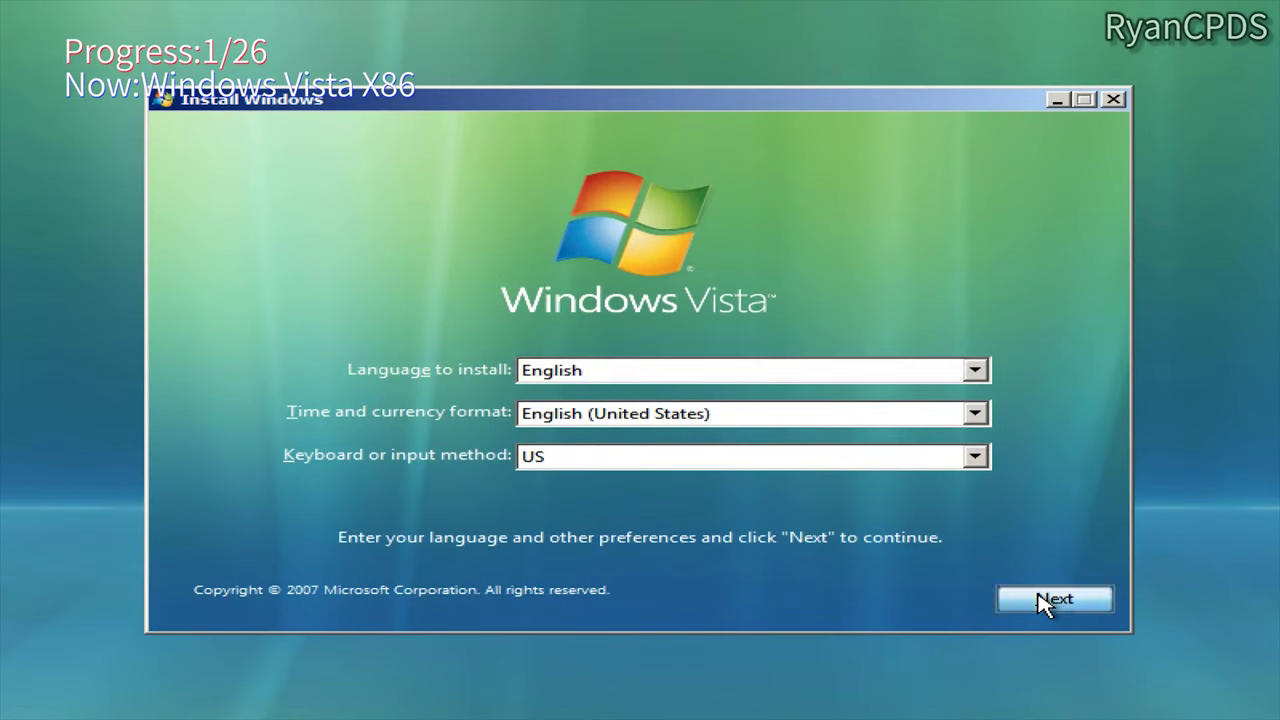
left_click(680, 352)
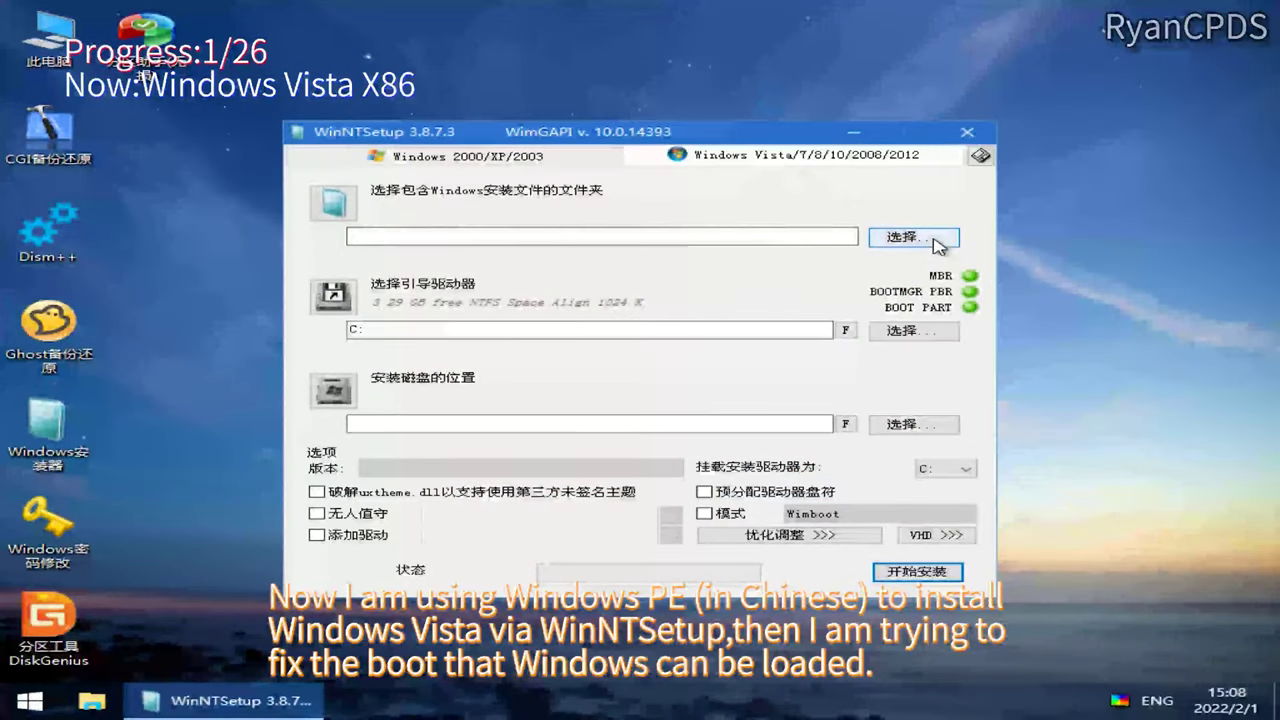
Step: In WinNTSetup, choose Z:\sources\install.wim, Windows Vista Ultimate, and E: as the install drive
left_click(937, 246)
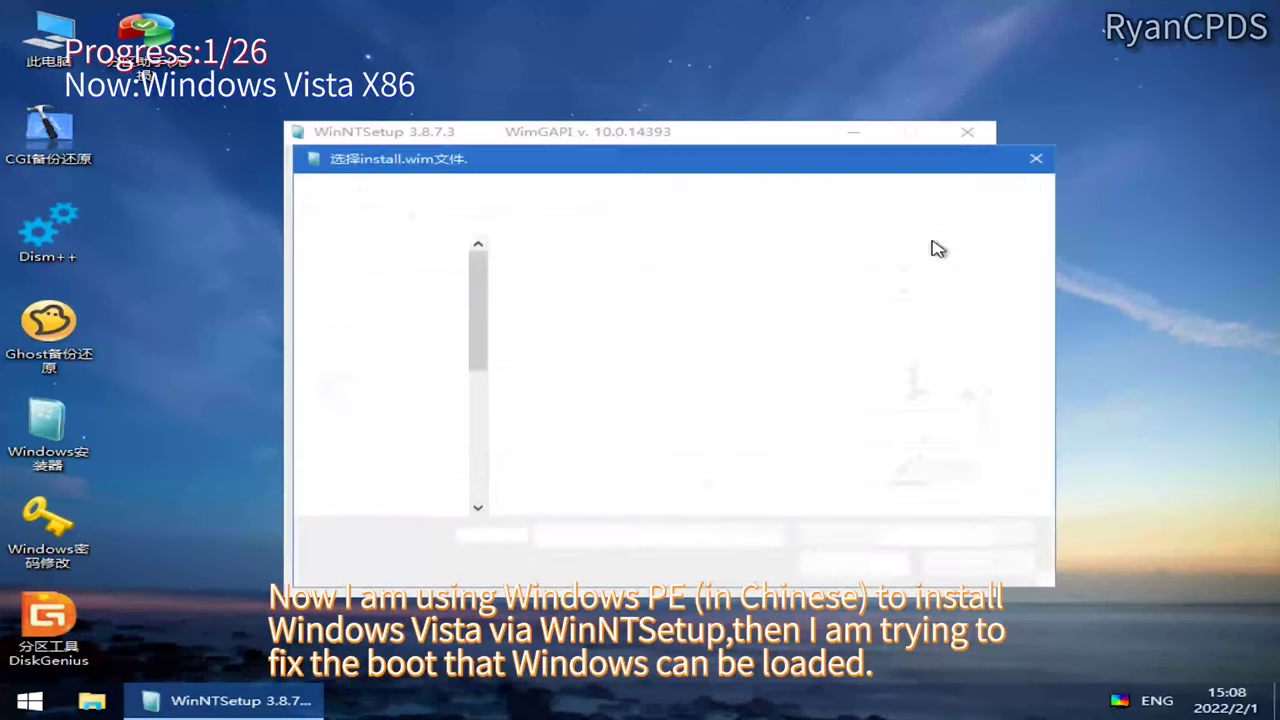
left_click(1069, 350)
left_click(829, 557)
left_click(520, 468)
left_click(532, 517)
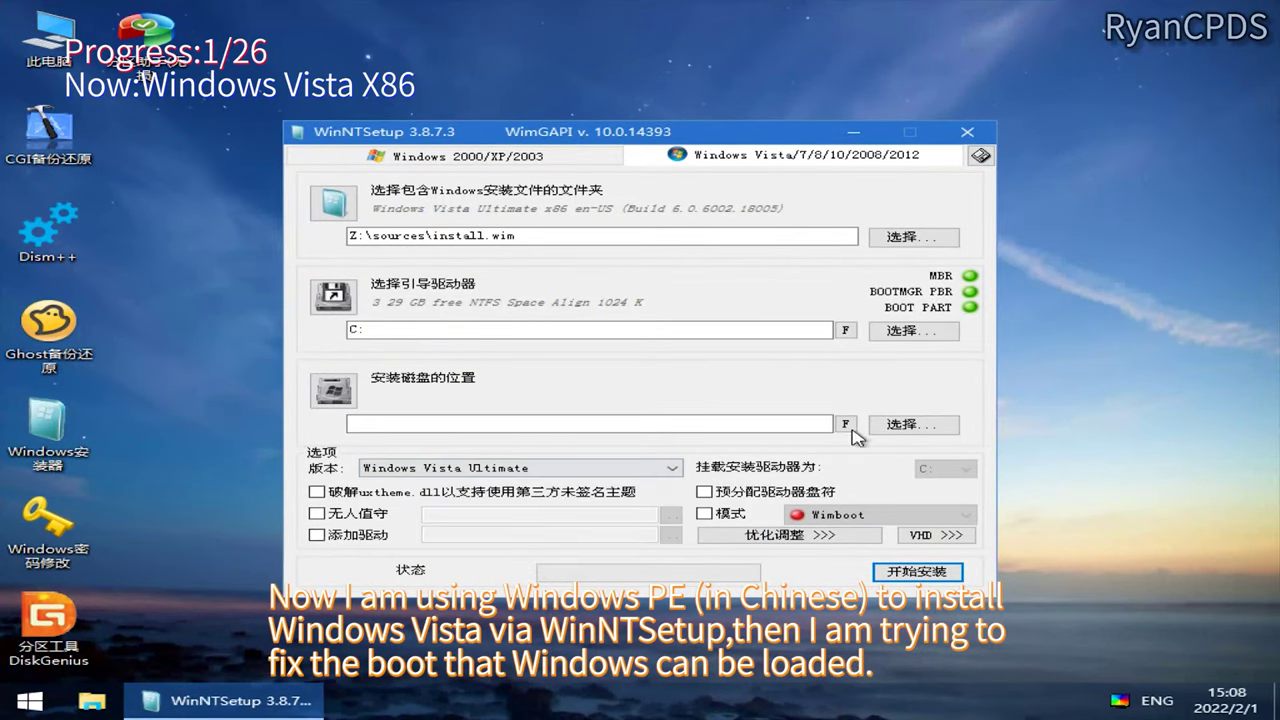
left_click(905, 424)
left_click(400, 323)
left_click(849, 697)
Step: Apply the image, then run net user Administrator /active to enable the Administrator account
left_click(917, 572)
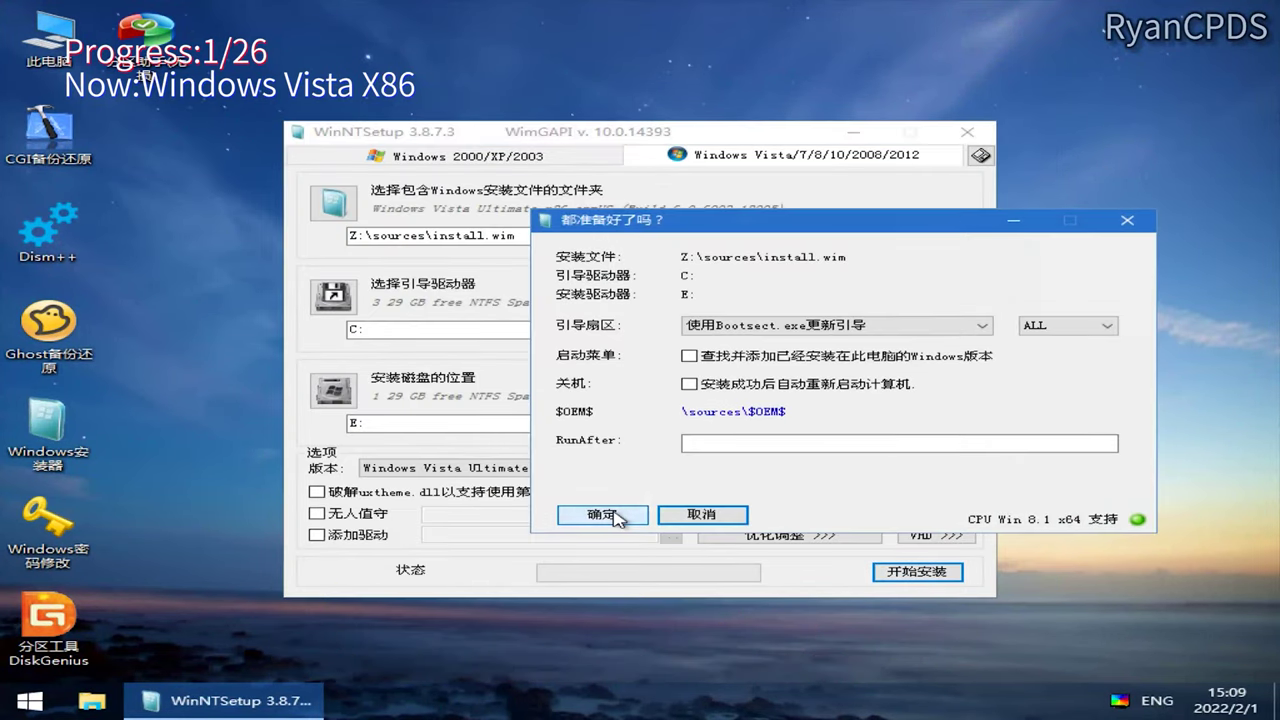
left_click(648, 514)
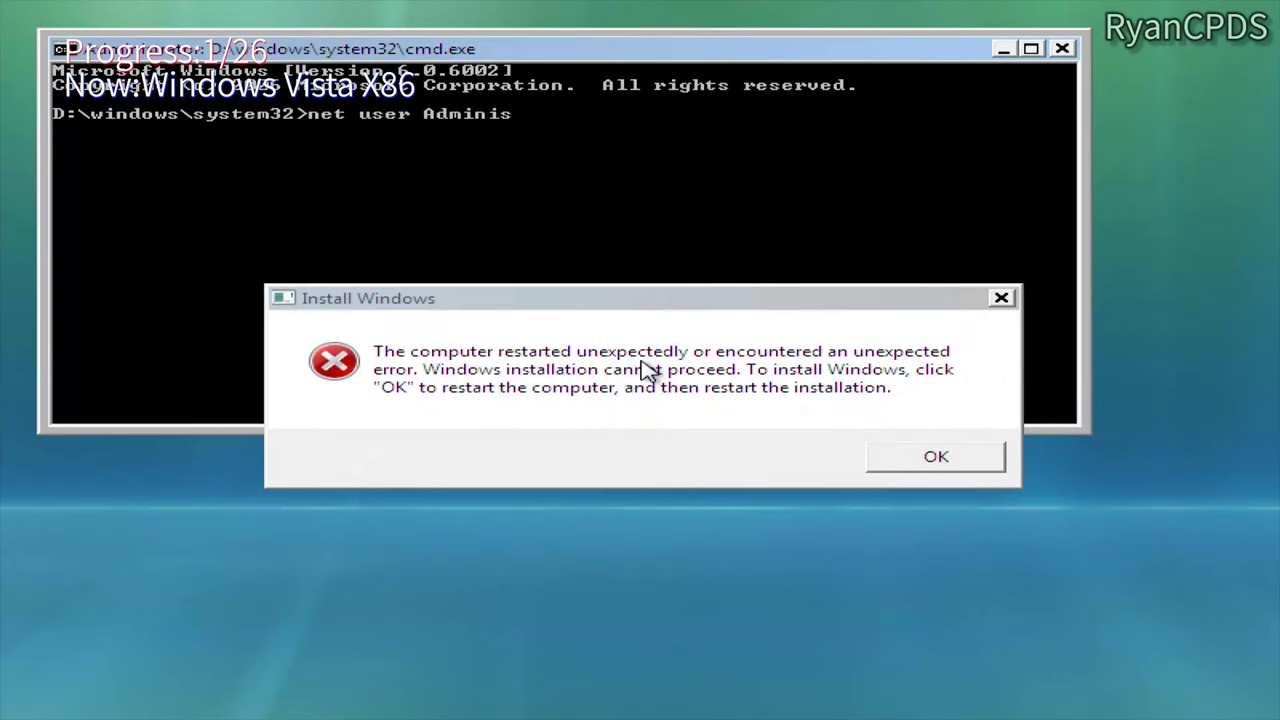
type("ive")
key("Return")
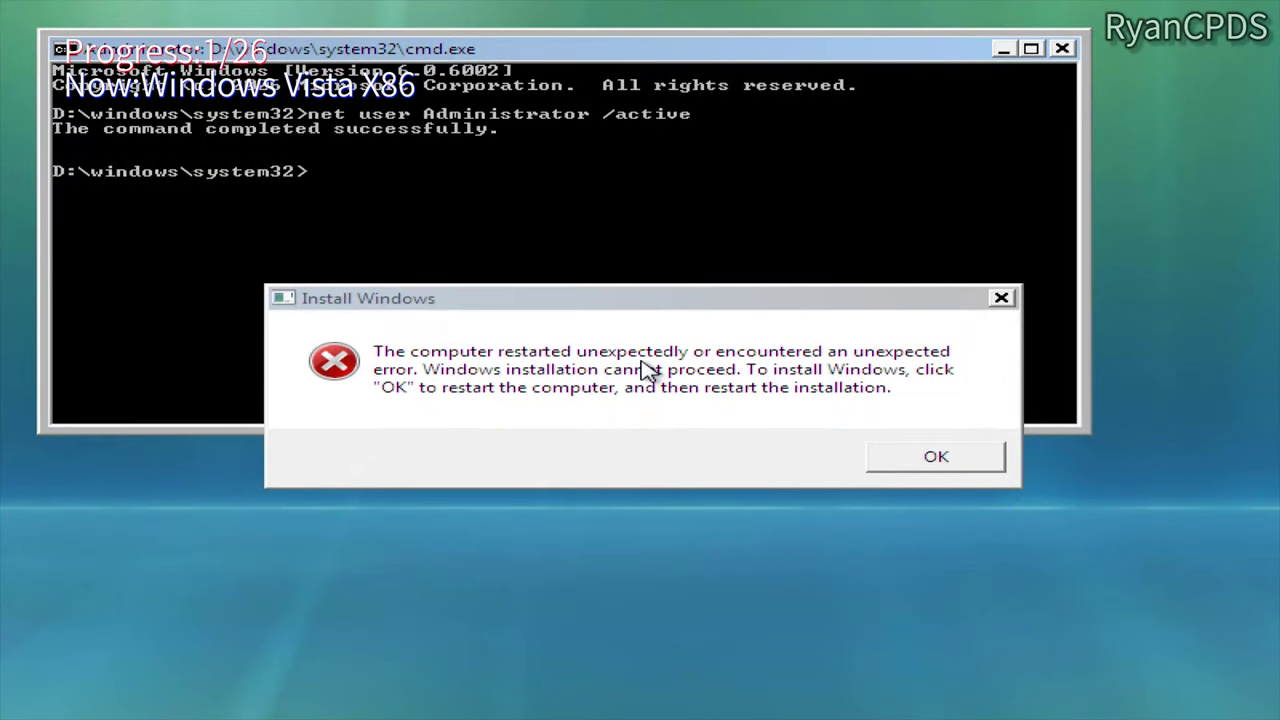
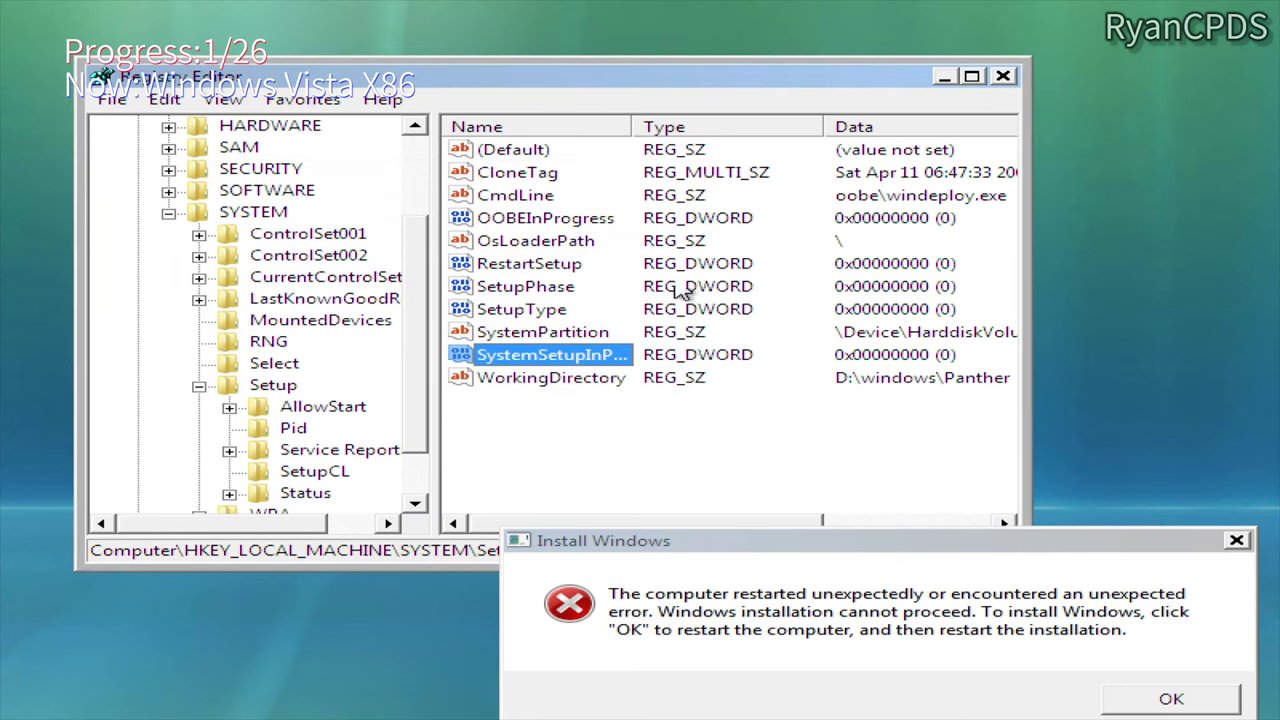
Step: Close Registry Editor, dismiss the setup error, and close the Vista Welcome Center once booted
left_click(1003, 76)
left_click(1171, 698)
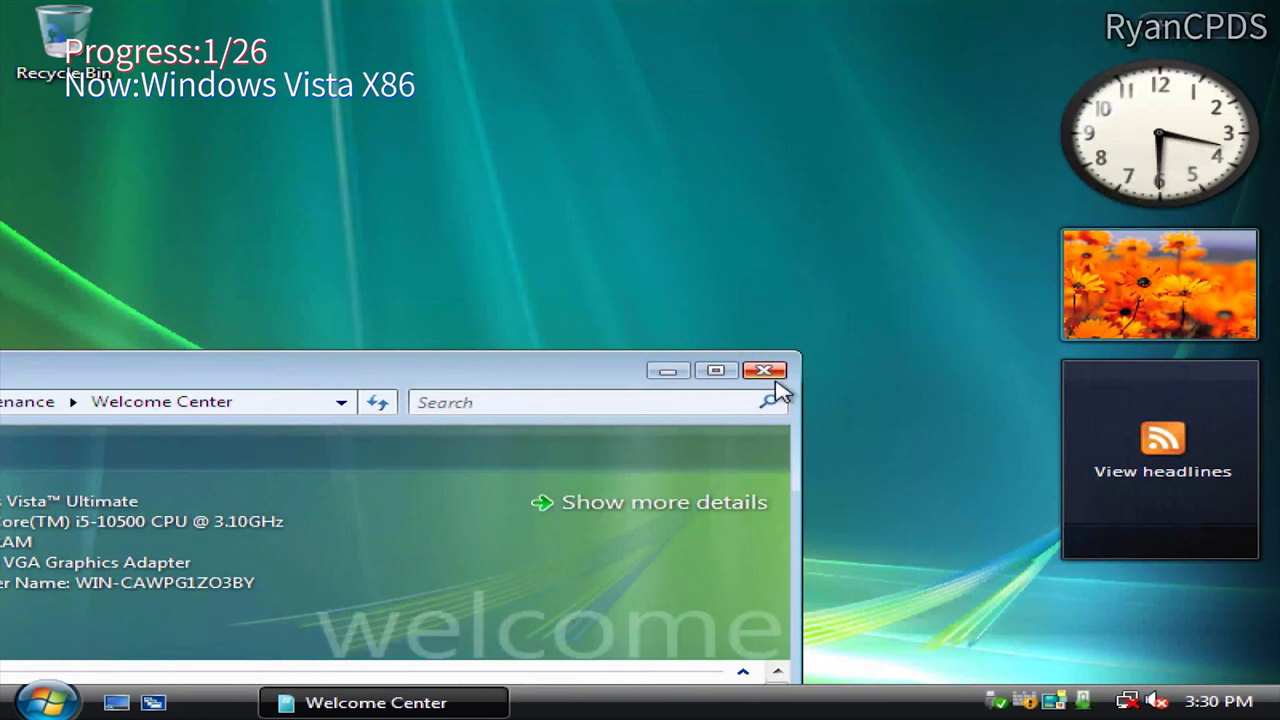
left_click(766, 371)
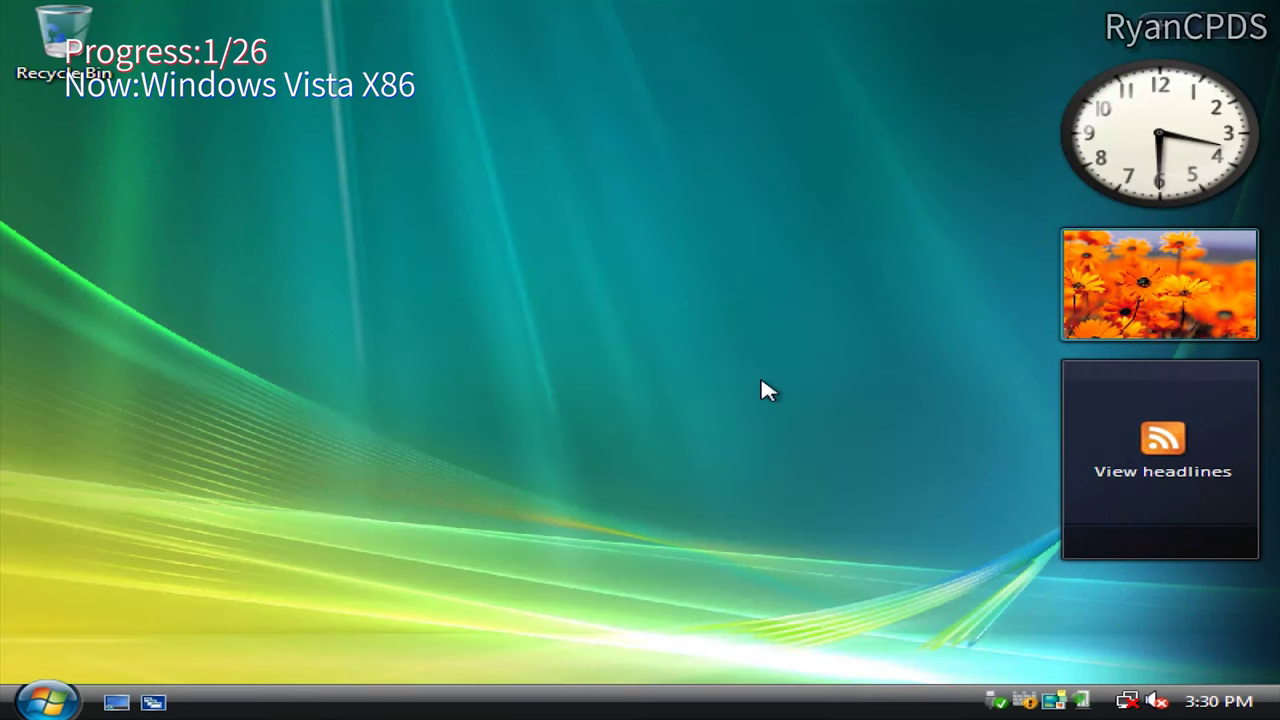
Step: Run winver to show the Windows Vista version information
key("super+r")
type("winver")
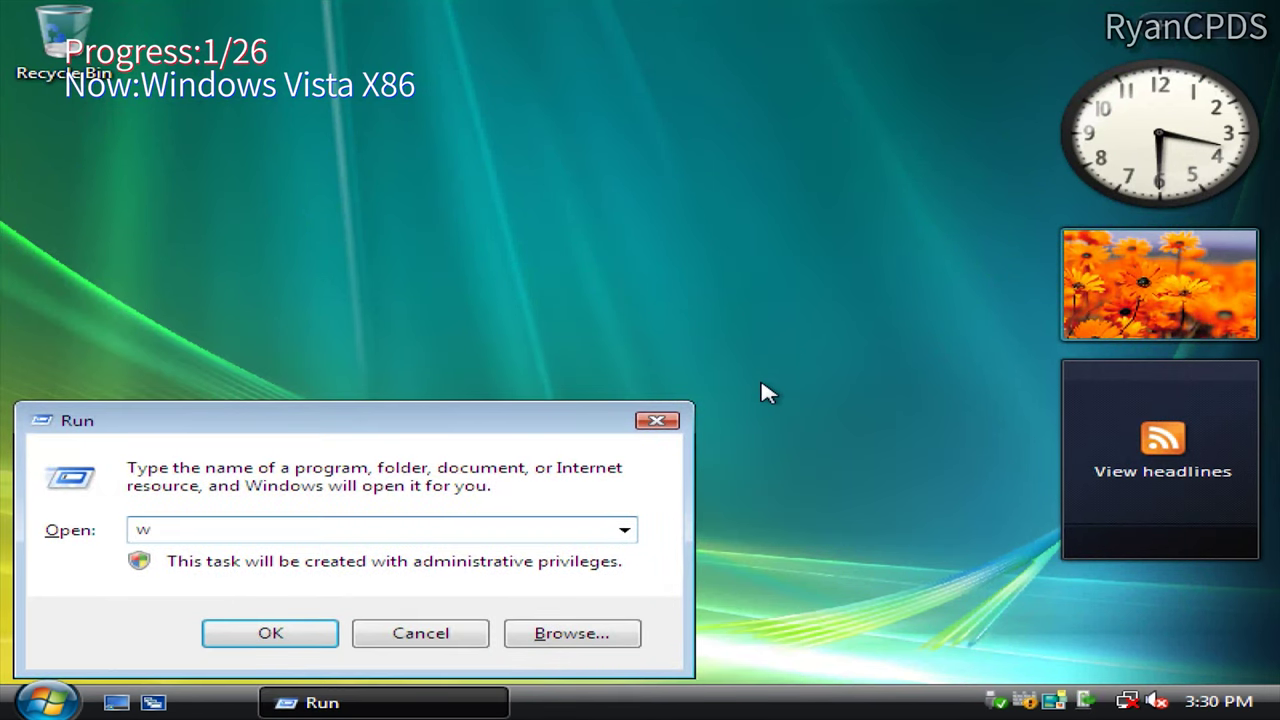
key("Return")
Step: View the Computer system properties, then open the virtual machine settings
key("super")
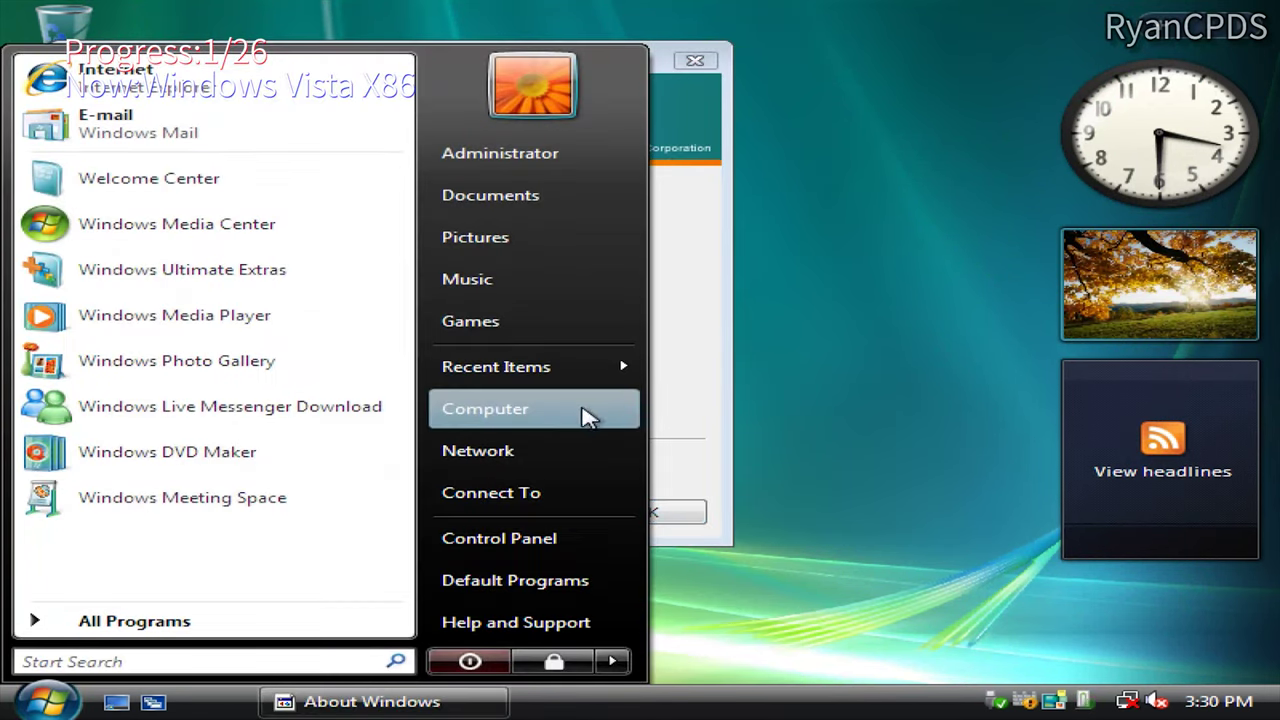
right_click(586, 411)
left_click(677, 634)
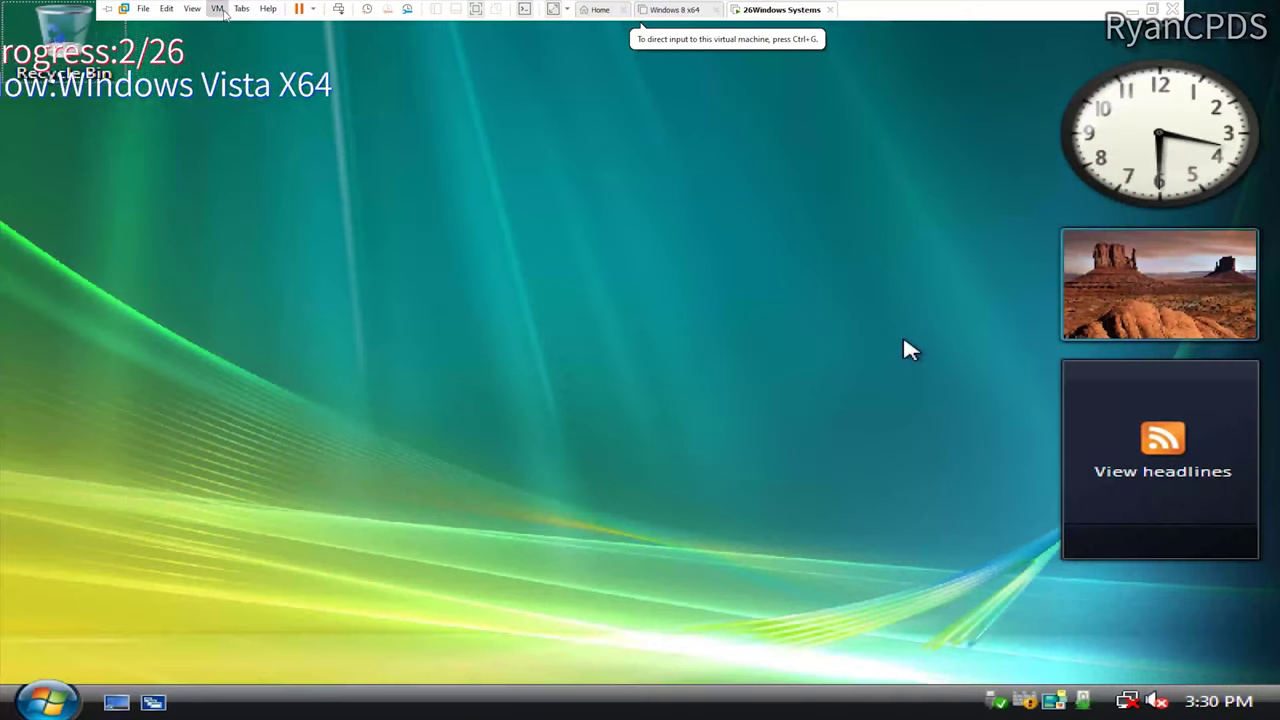
left_click(217, 9)
left_click(248, 184)
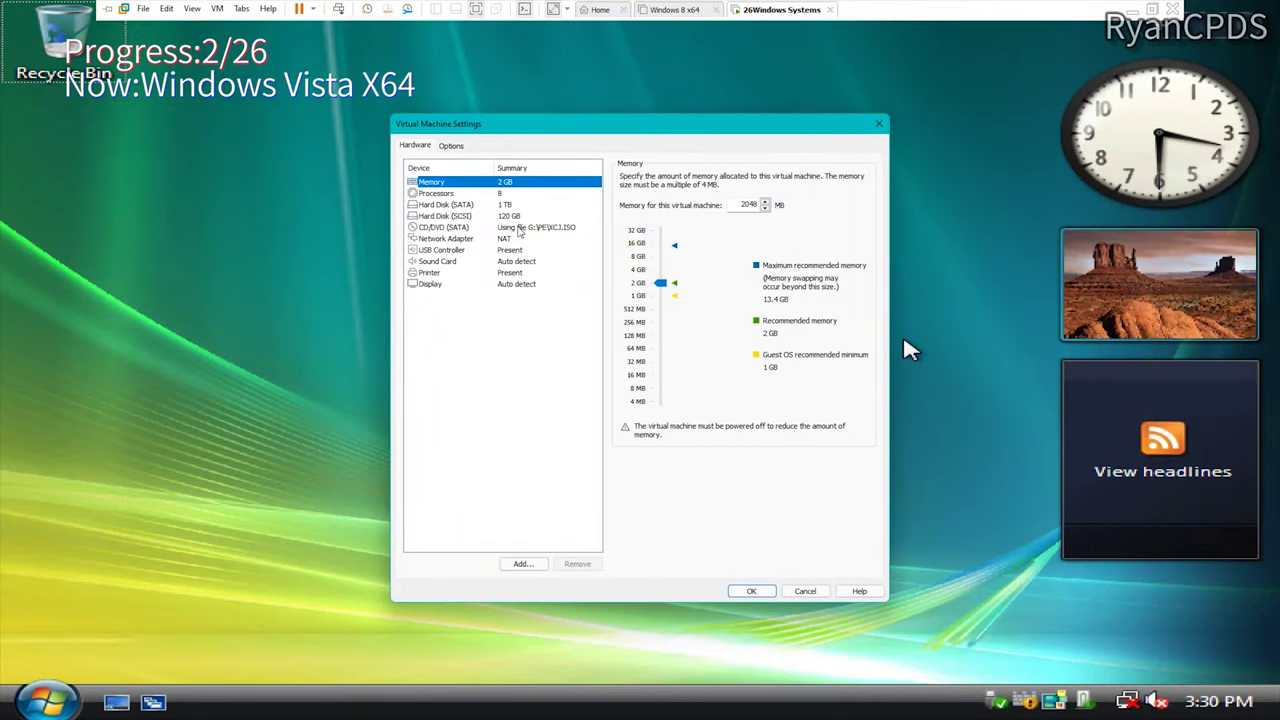
Step: Load the Vista x64 ISO into the virtual CD/DVD drive and apply the settings
left_click(520, 228)
left_click(808, 273)
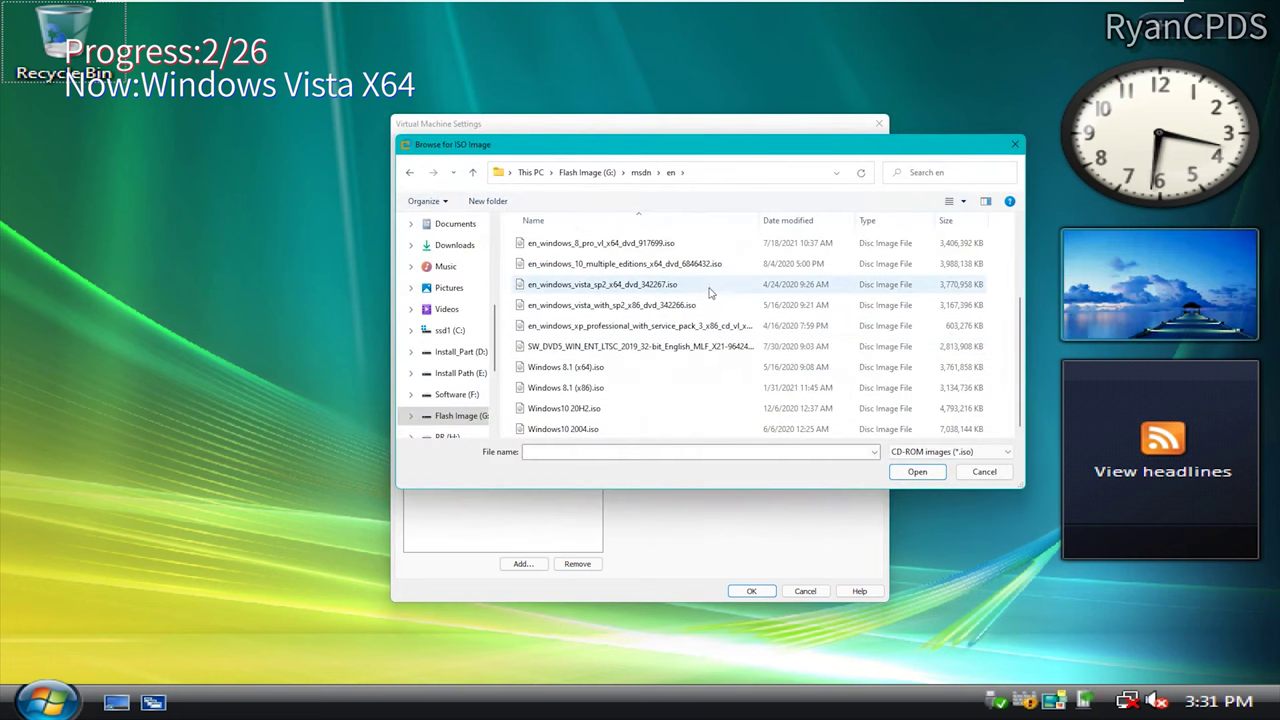
double_click(708, 288)
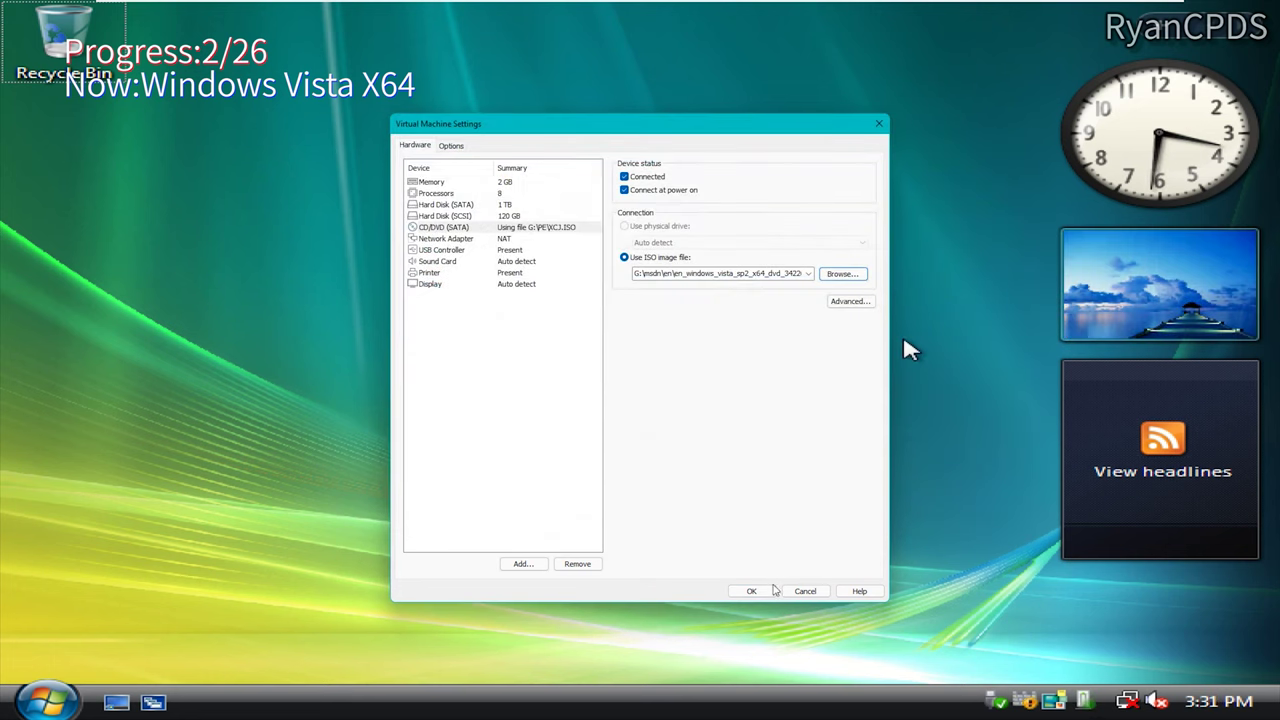
left_click(751, 591)
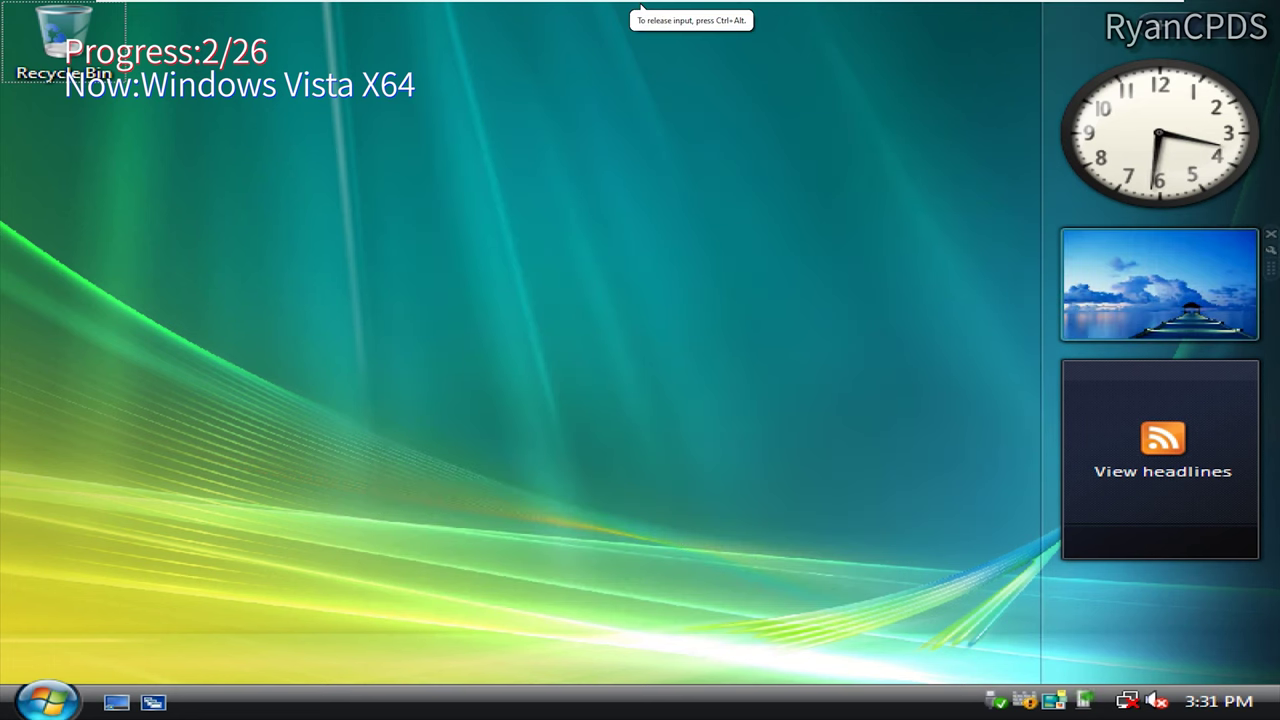
Step: Restart the Windows Vista guest from the Start menu
key("super")
left_click(603, 660)
left_click(690, 603)
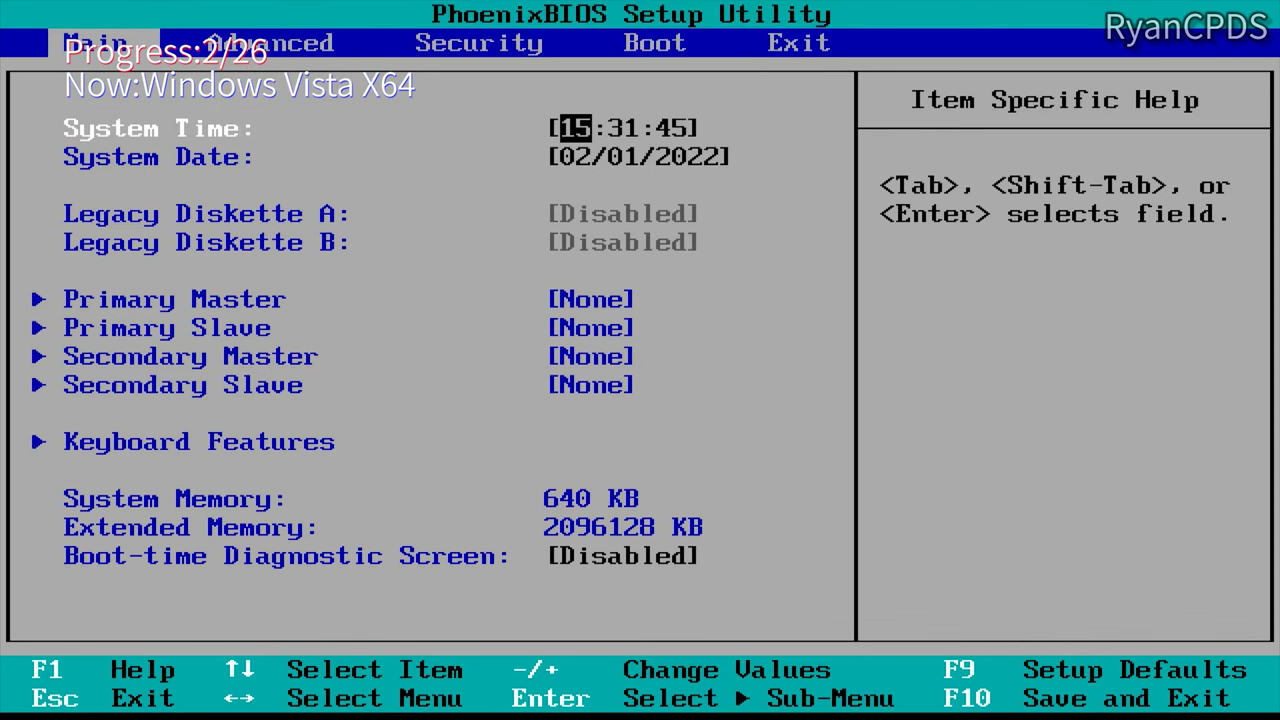
Step: Put CD-ROM ahead of the hard drive in BIOS, save, and start the Vista x64 installation
key("Right")
key("Right")
key("Right")
key("minus")
key("F10")
key("Return")
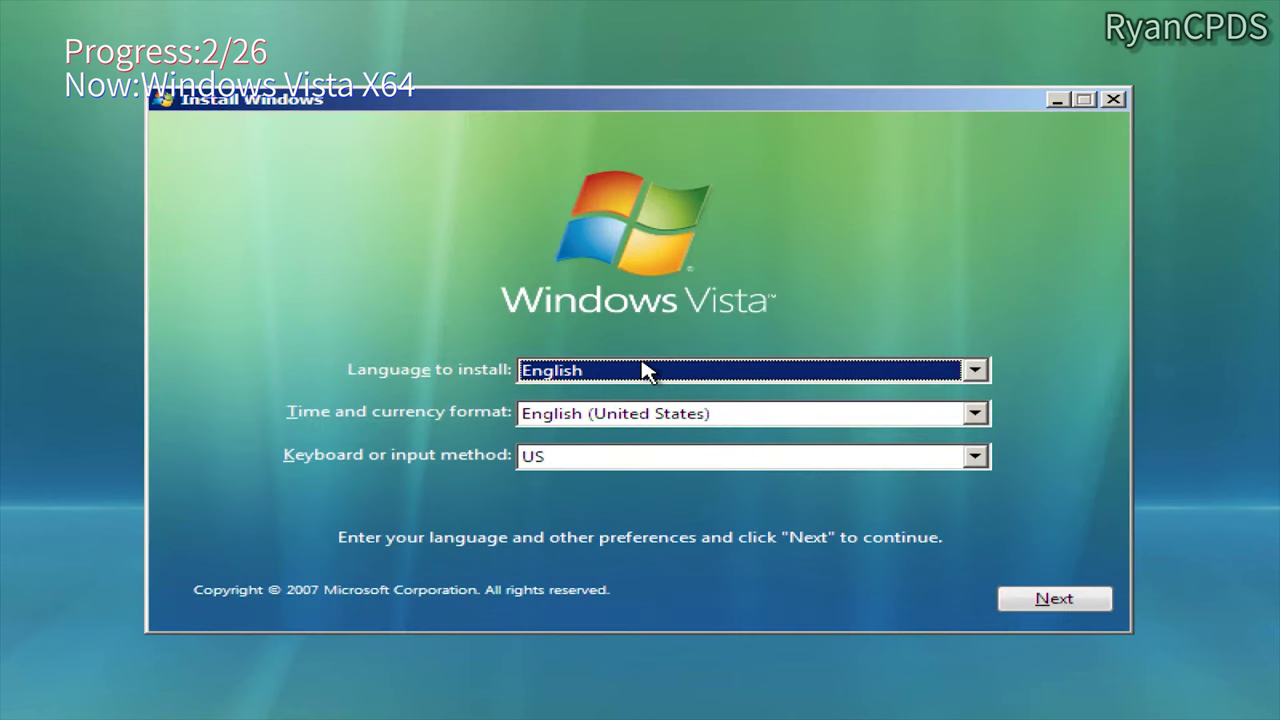
left_click(1040, 602)
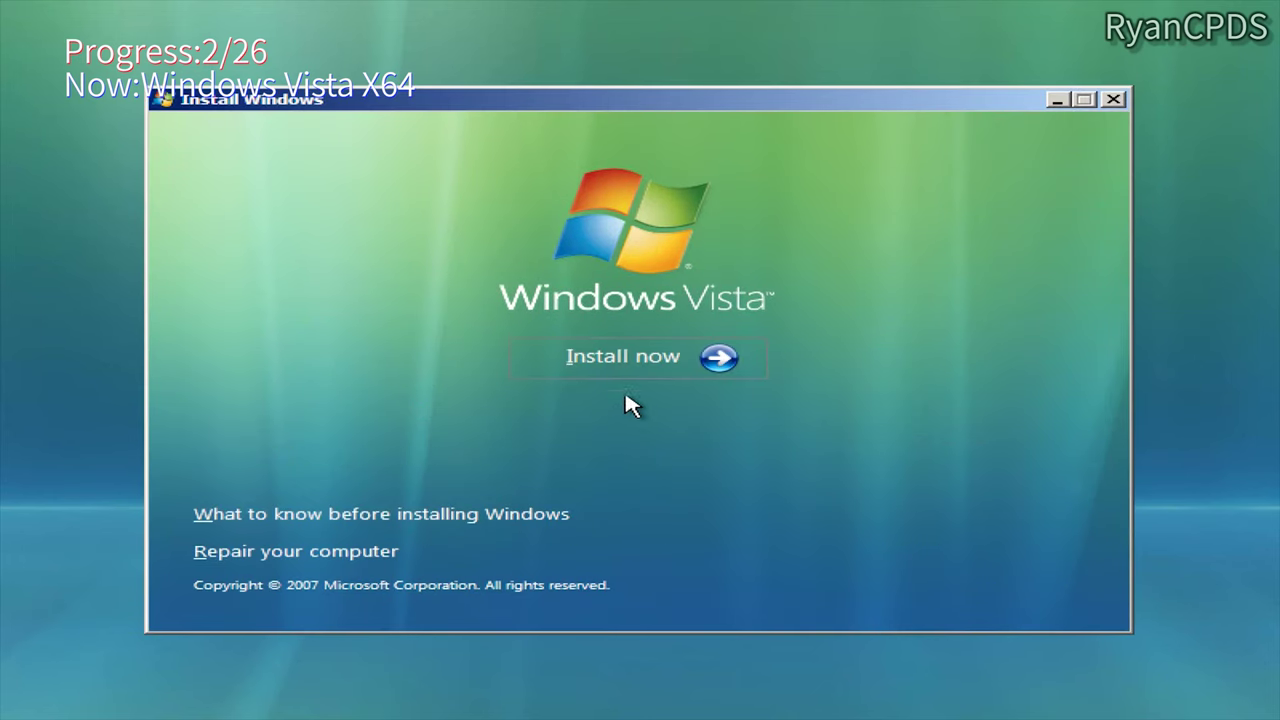
left_click(646, 352)
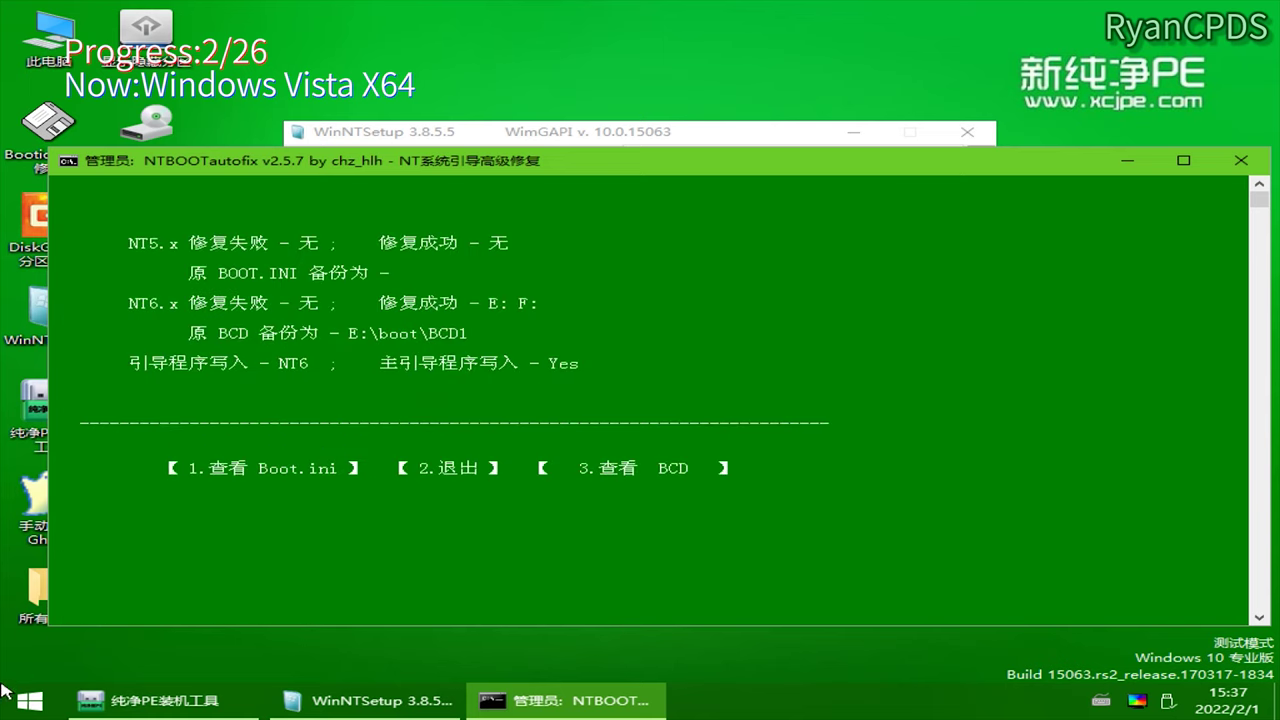
Step: Restart from WinPE, boot Windows Vista x64 from the boot menu, and open its System properties
left_click(30, 700)
left_click(365, 666)
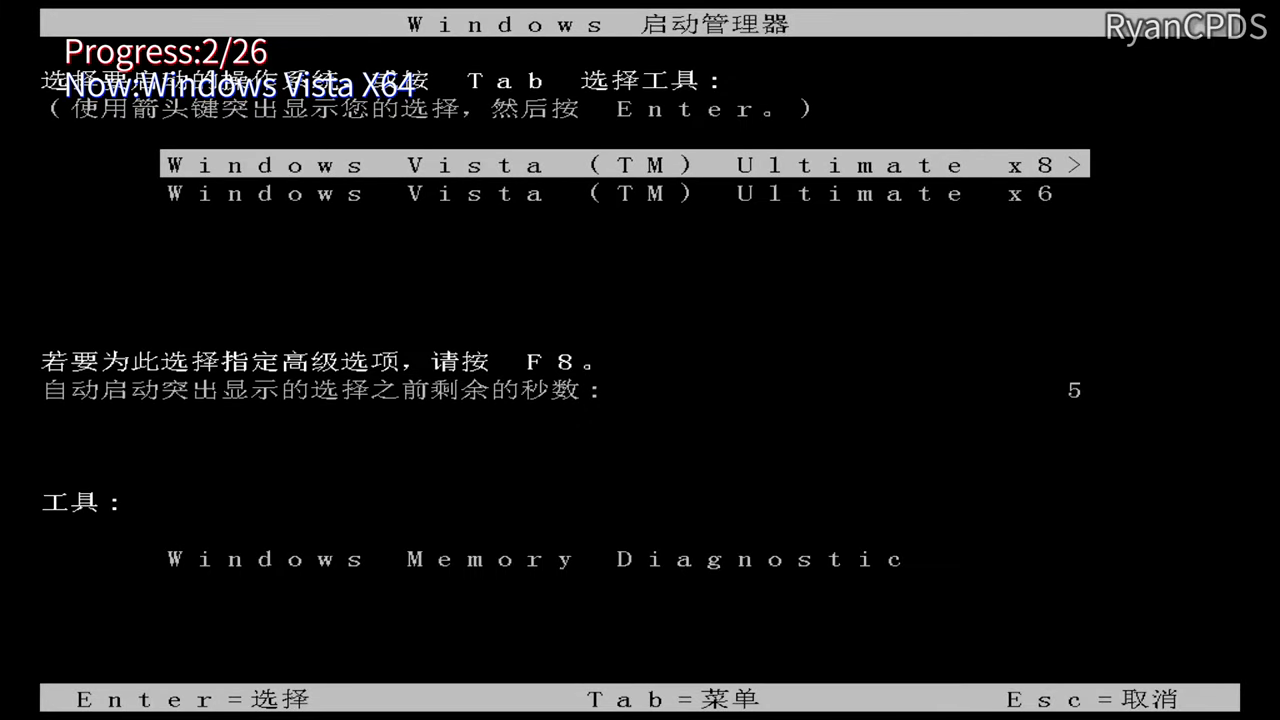
key("Return")
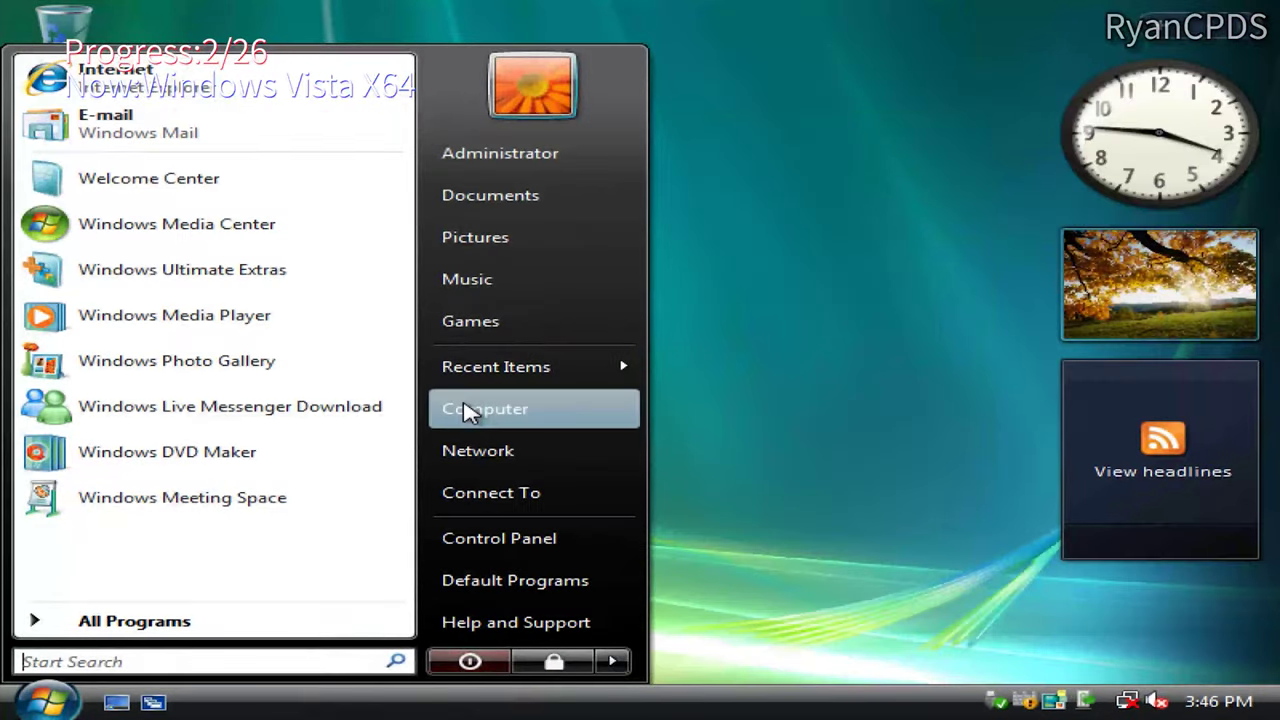
right_click(466, 410)
left_click(566, 633)
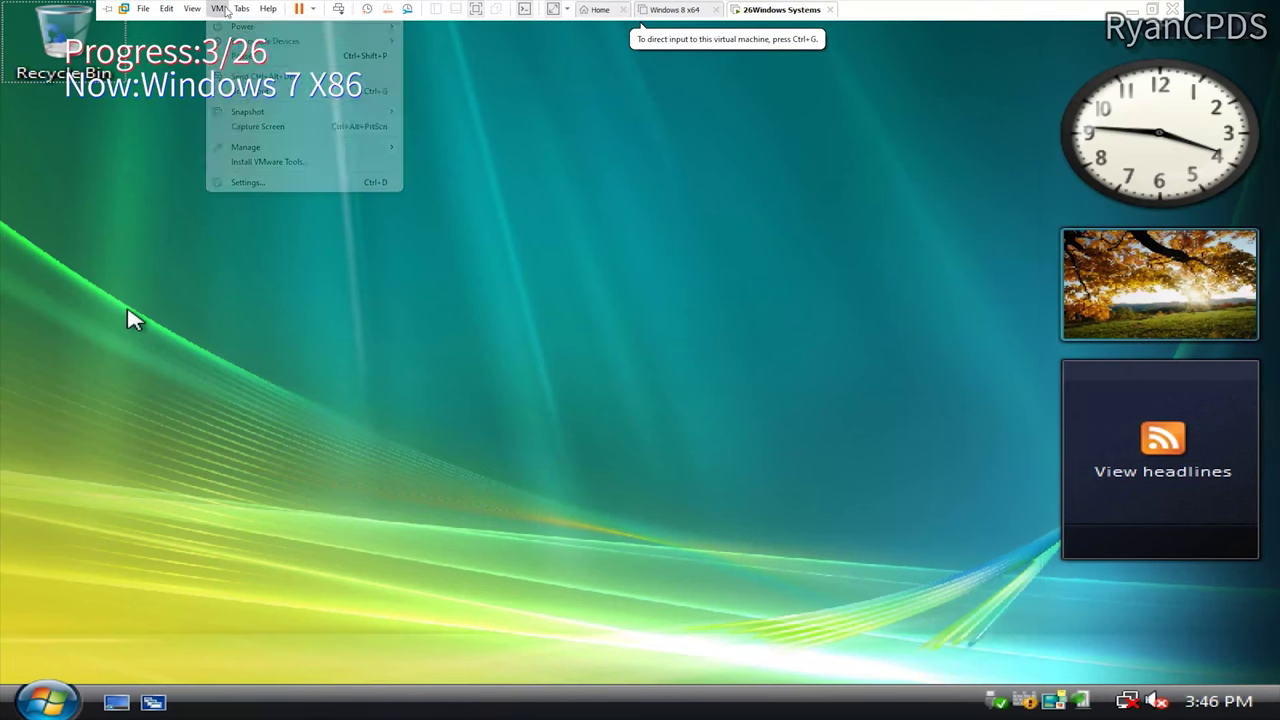
Step: Browse to the Windows 7 Professional ISO and load it into the virtual CD/DVD drive
left_click(266, 162)
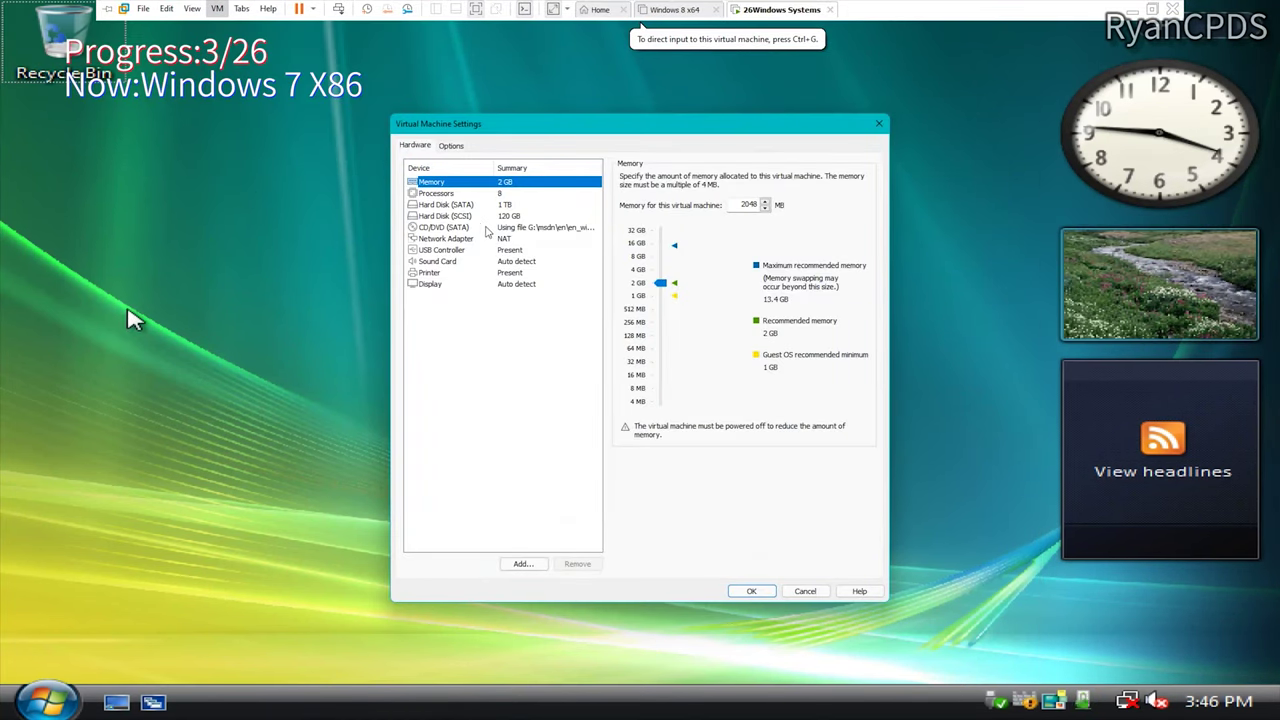
left_click(487, 228)
left_click(808, 273)
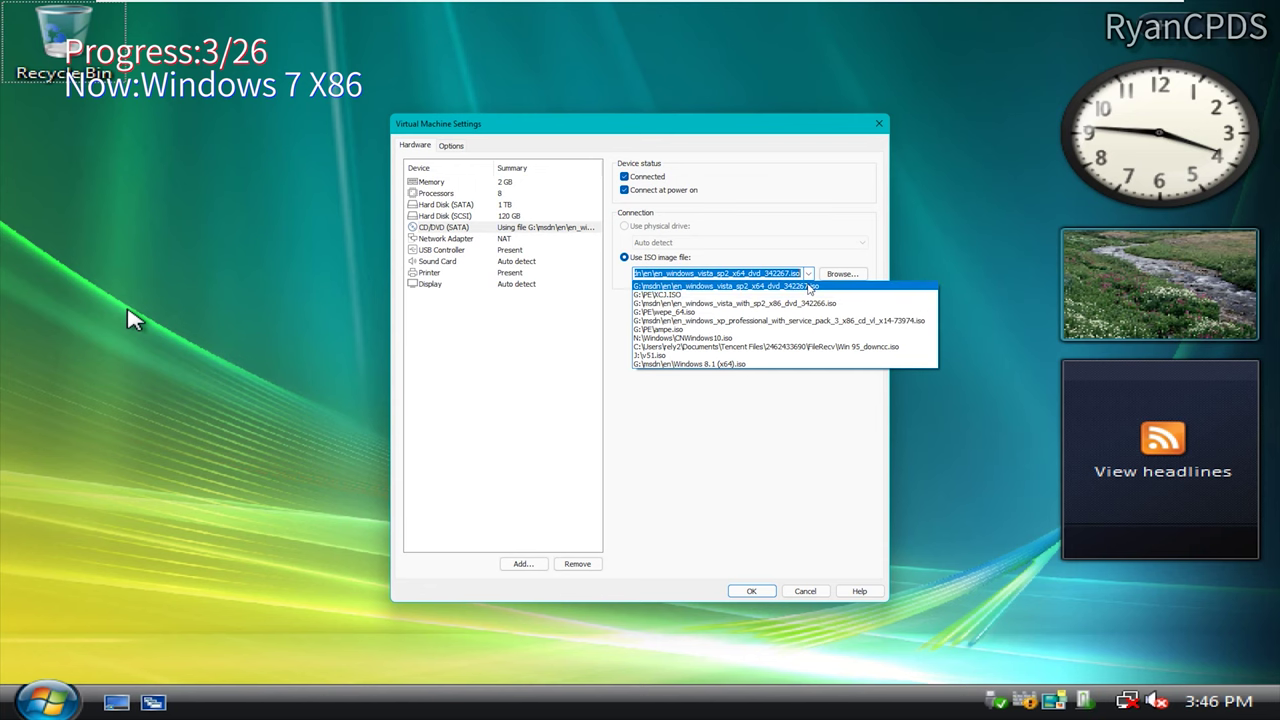
left_click(842, 275)
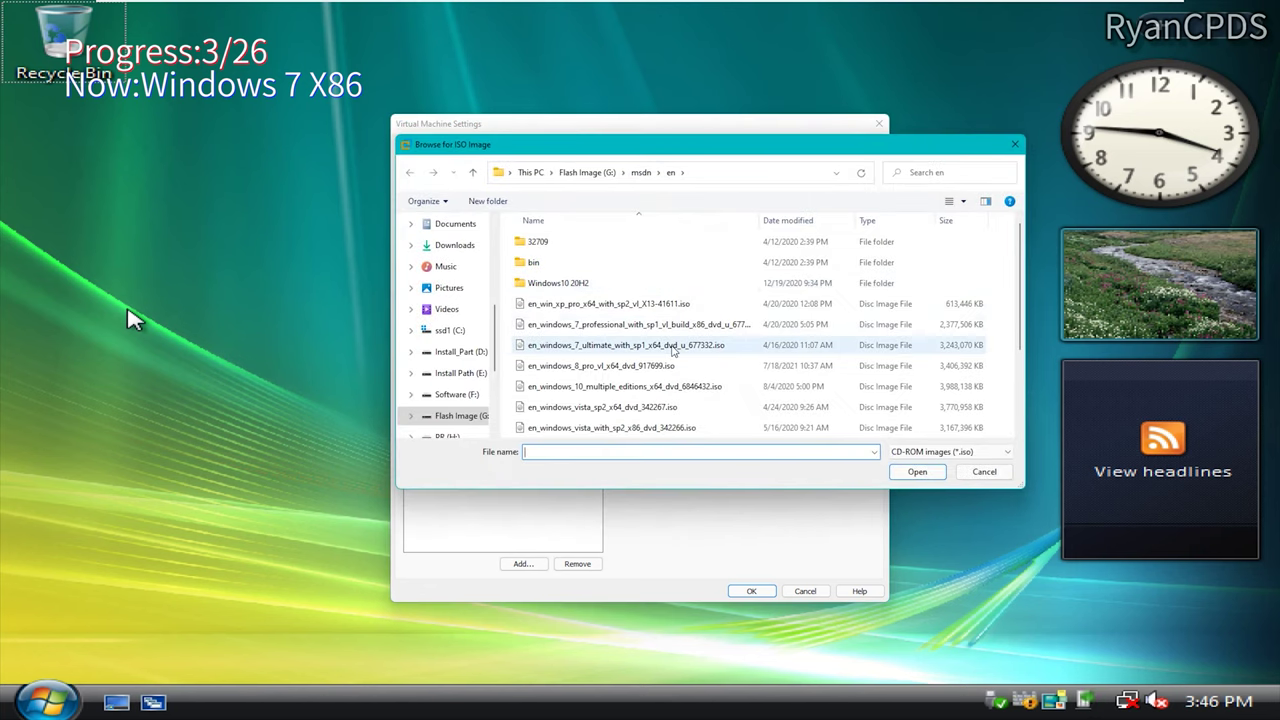
left_click(684, 328)
double_click(684, 330)
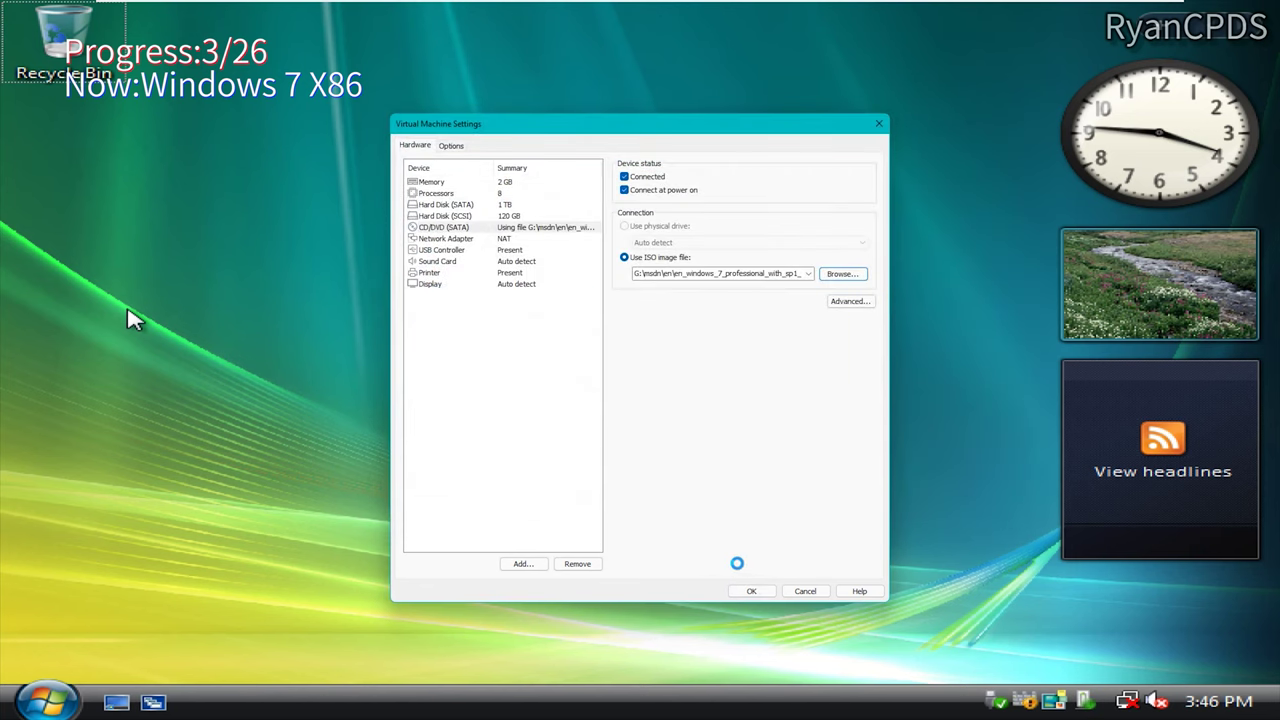
Step: Restart the guest into BIOS setup, exit, and boot from the Windows 7 disc
left_click(312, 9)
left_click(260, 124)
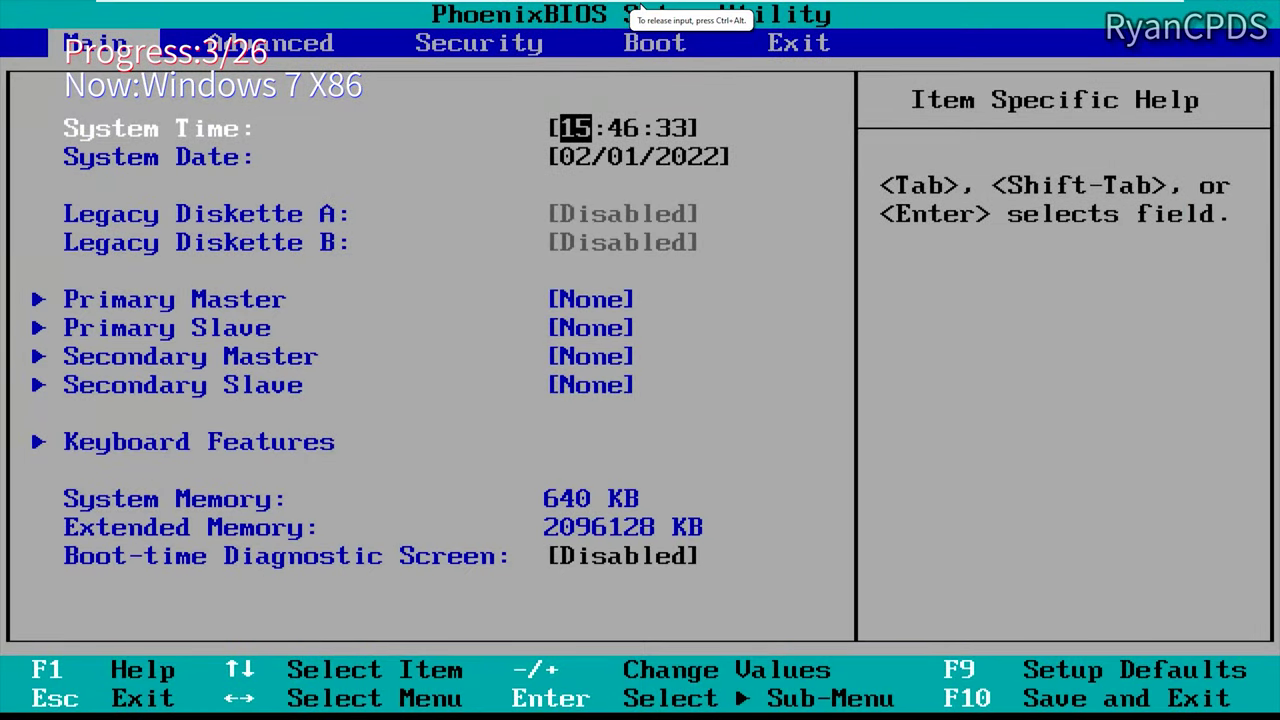
key("Right")
key("Right")
key("Right")
key("Right")
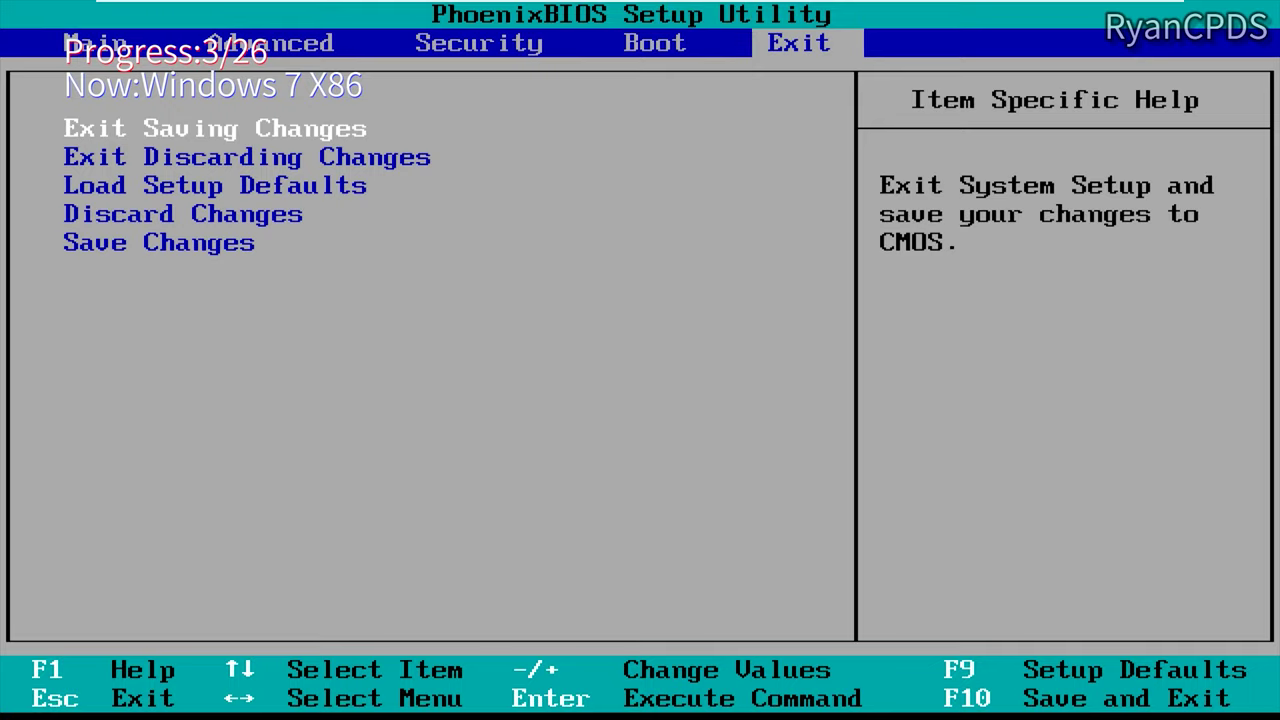
key("Return")
key("Return")
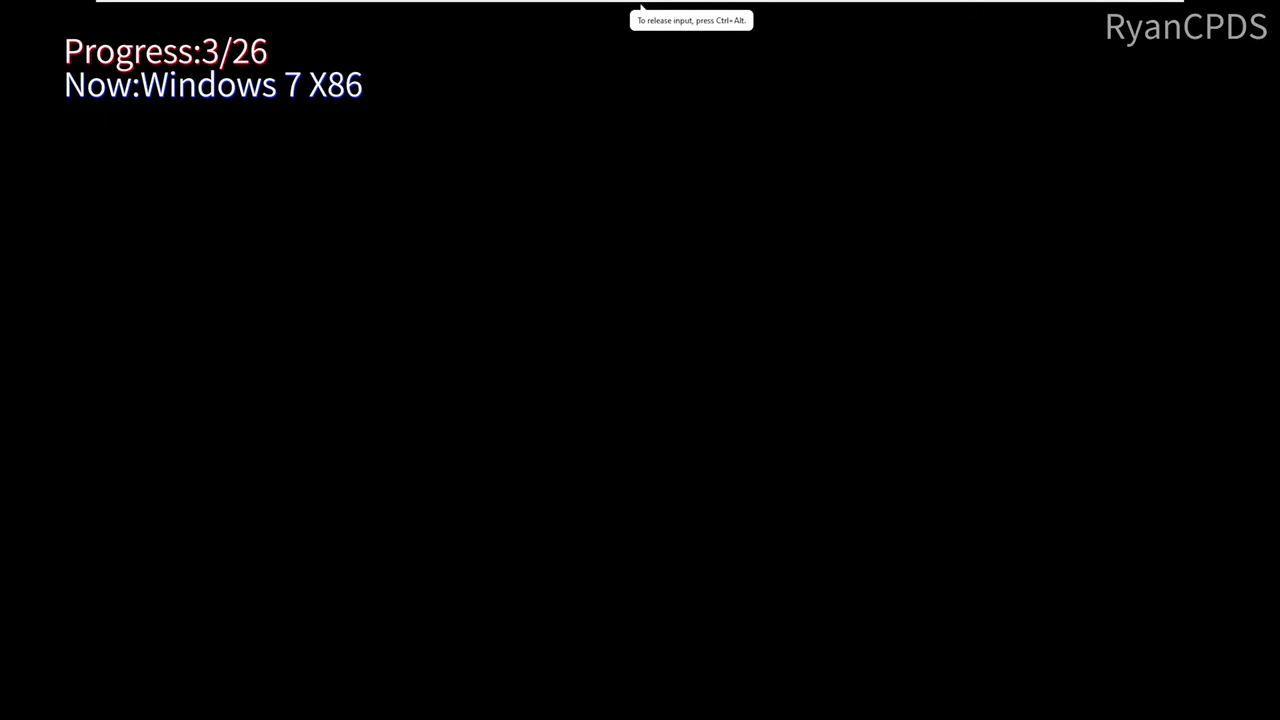
key("ctrl+alt")
Step: Switch the VM to full screen, accept the language settings, and start the Windows 7 installation
left_click(191, 9)
left_click(222, 26)
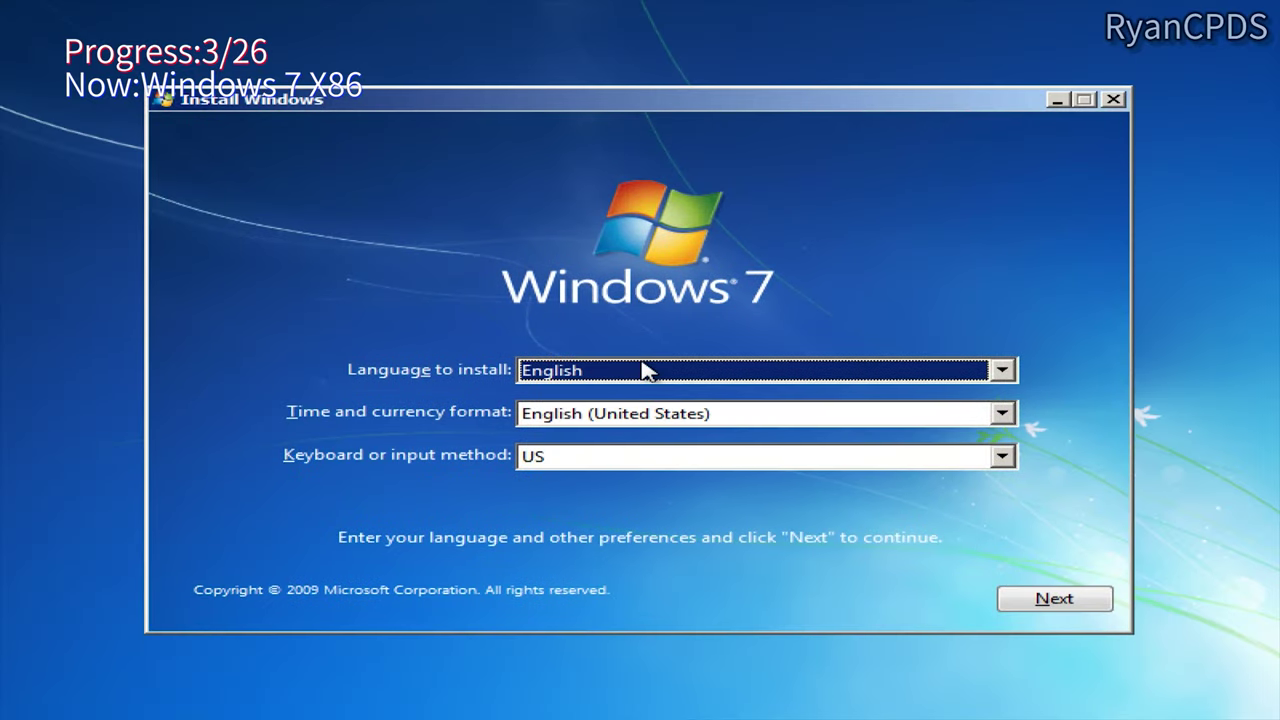
left_click(1045, 605)
left_click(586, 360)
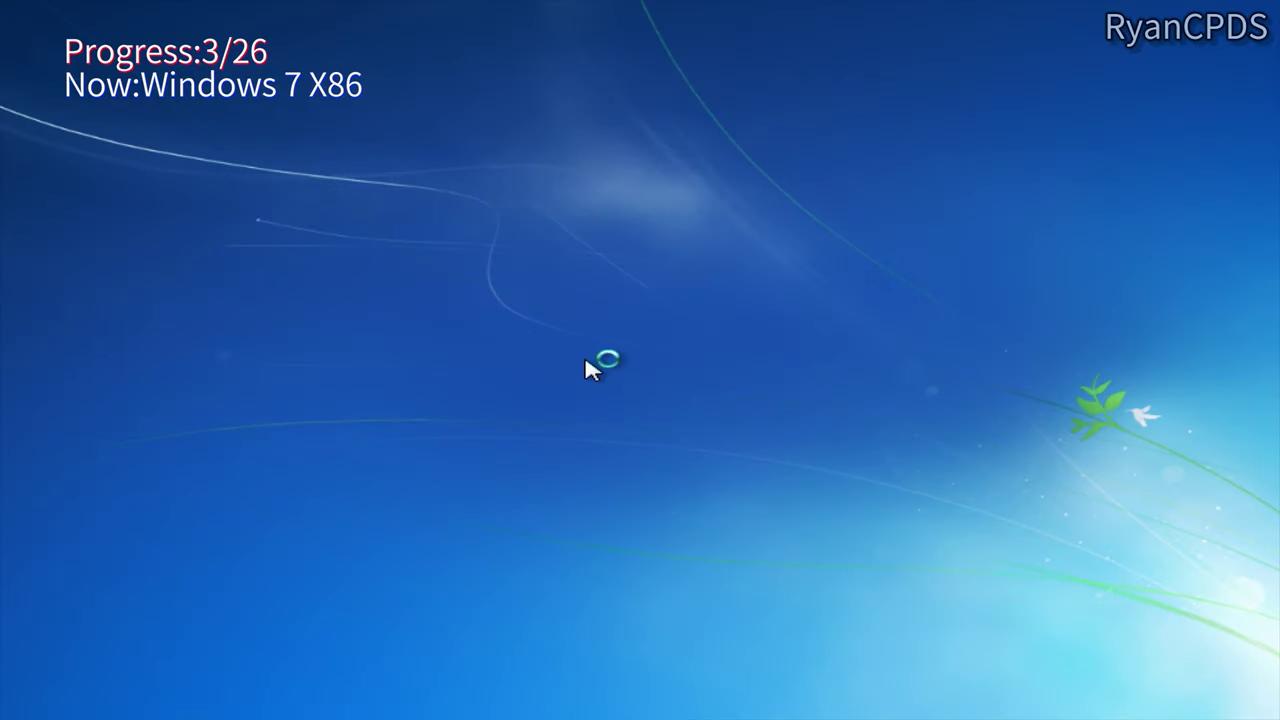
mouse_move(517, 6)
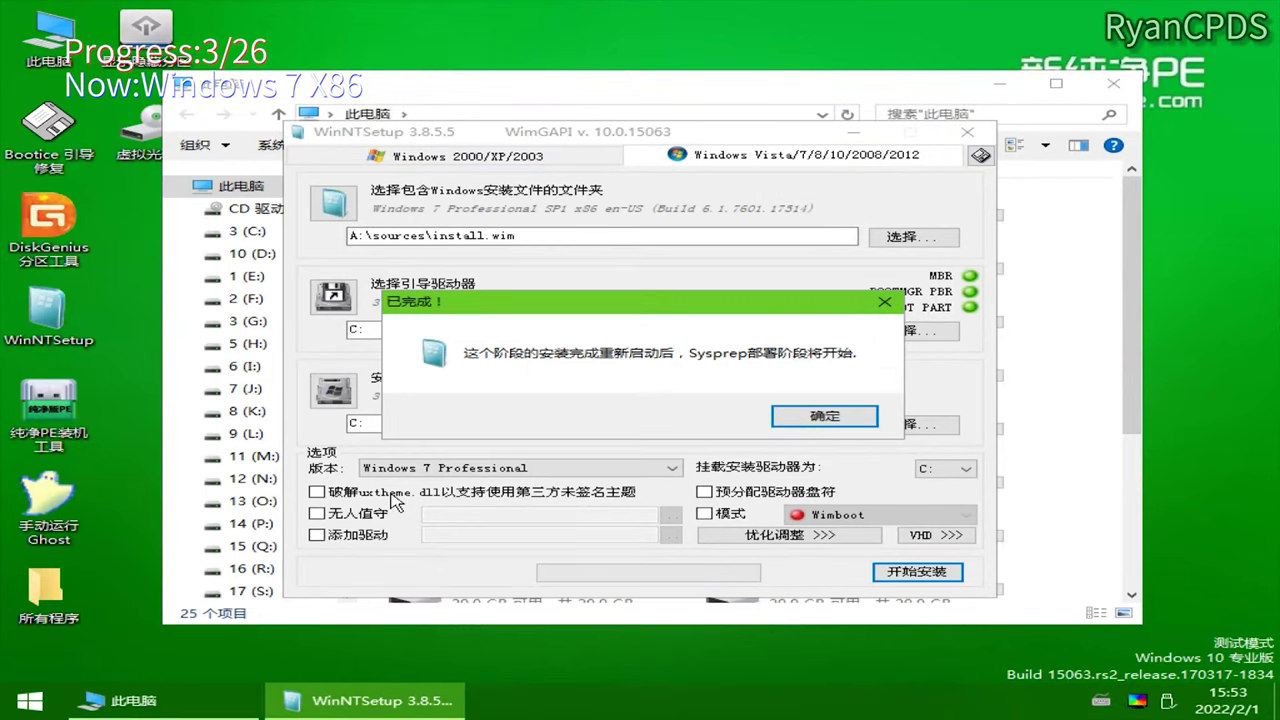
Step: Dismiss the WinNTSetup completion notice, restart, and boot Windows 7 Professional x86 from Boot Manager
key("Return")
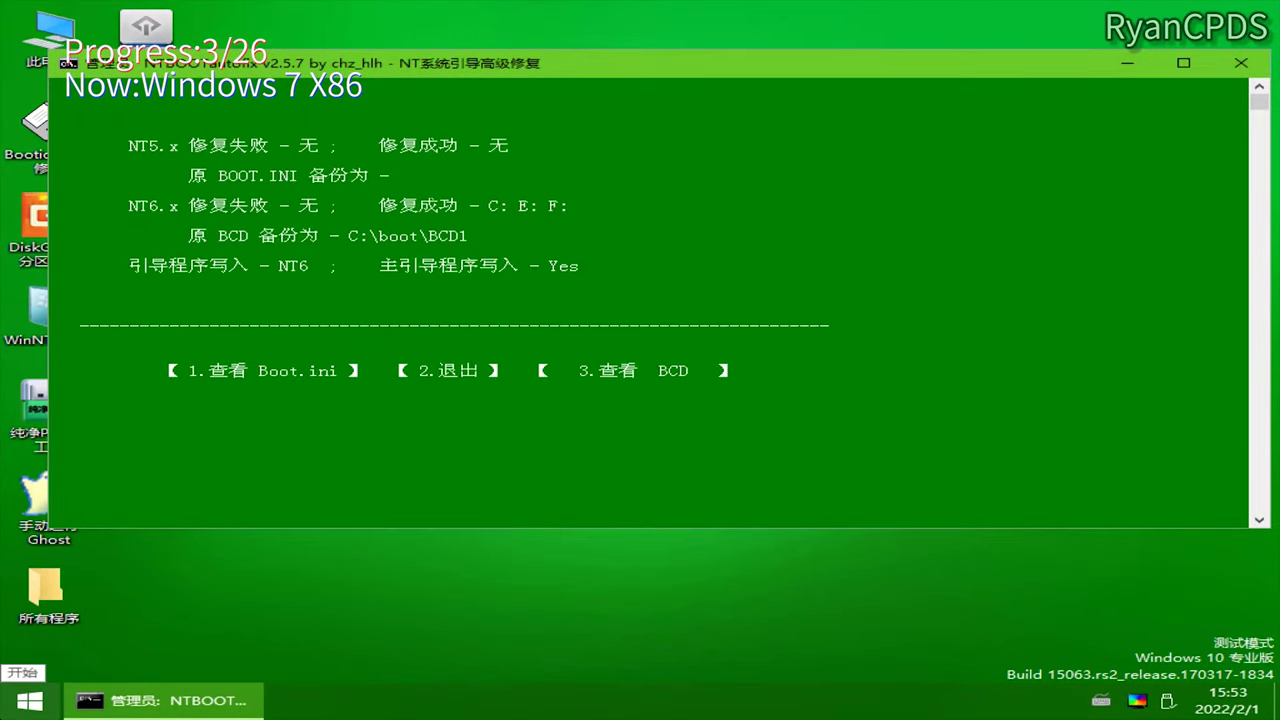
left_click(30, 701)
left_click(362, 663)
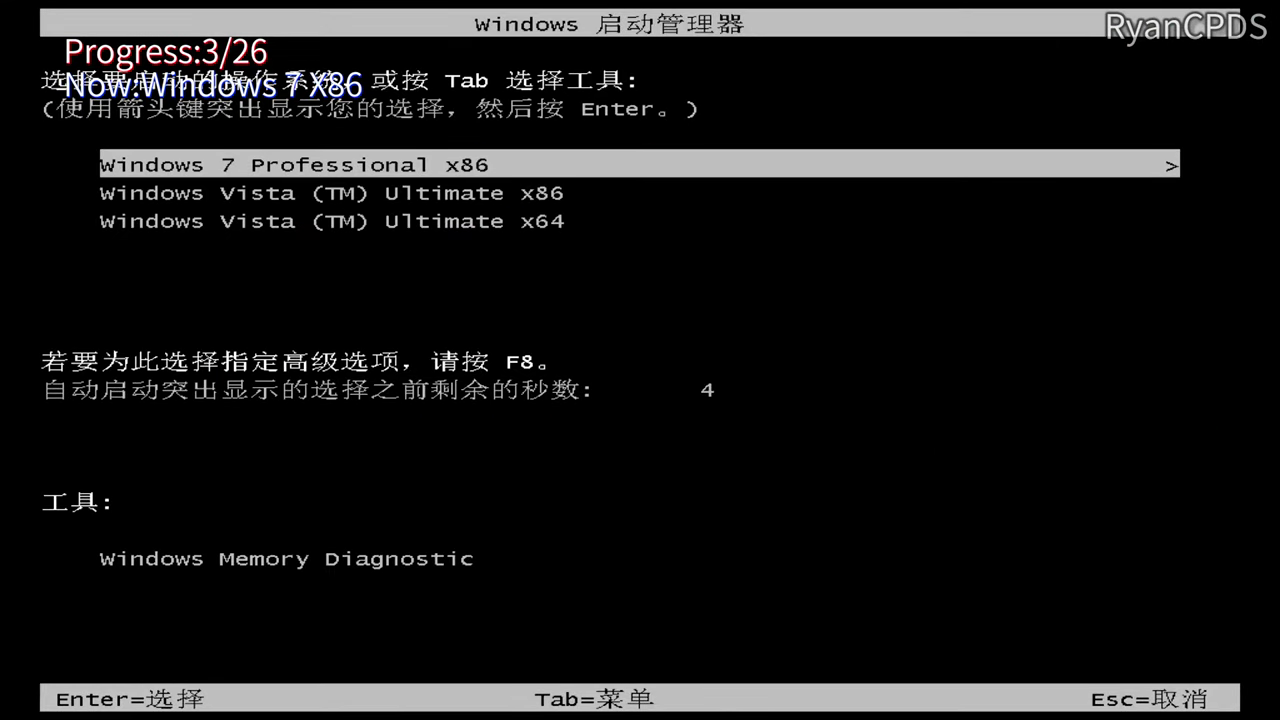
key("Return")
key("Return")
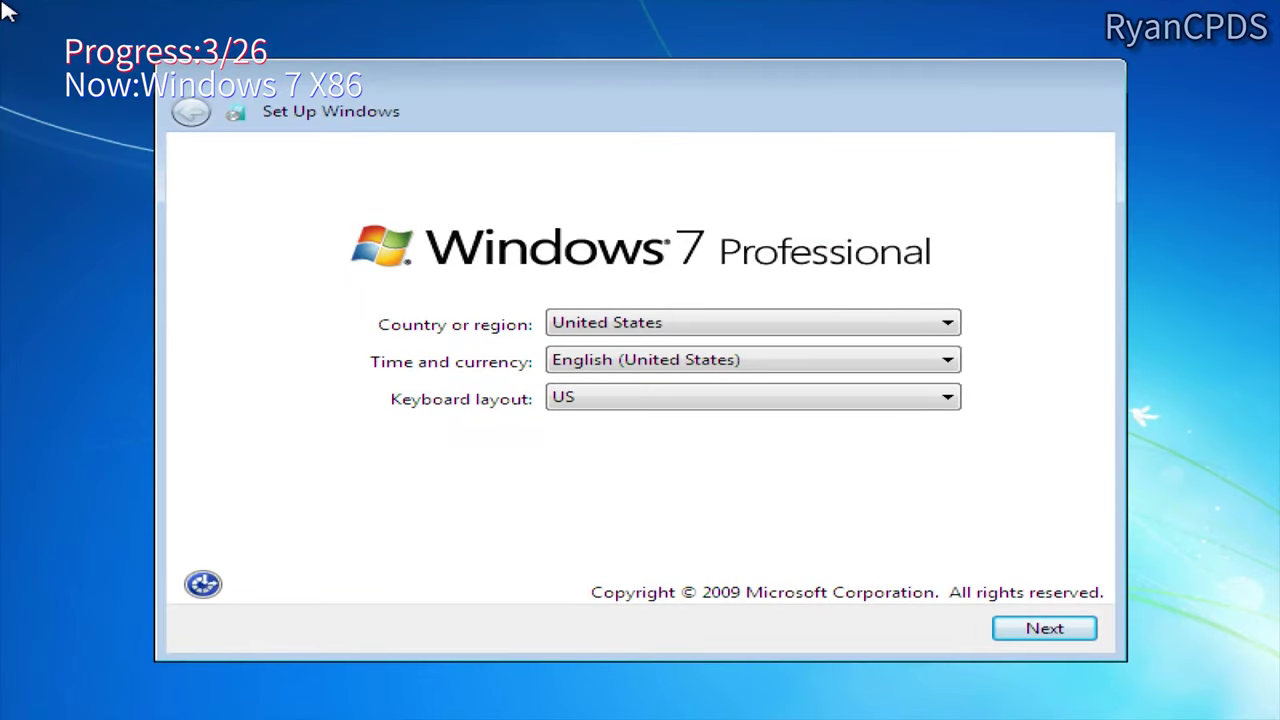
Step: Accept region and keyboard, name the account '3', skip the password, and accept the license
left_click(1048, 628)
type("3")
key("Return")
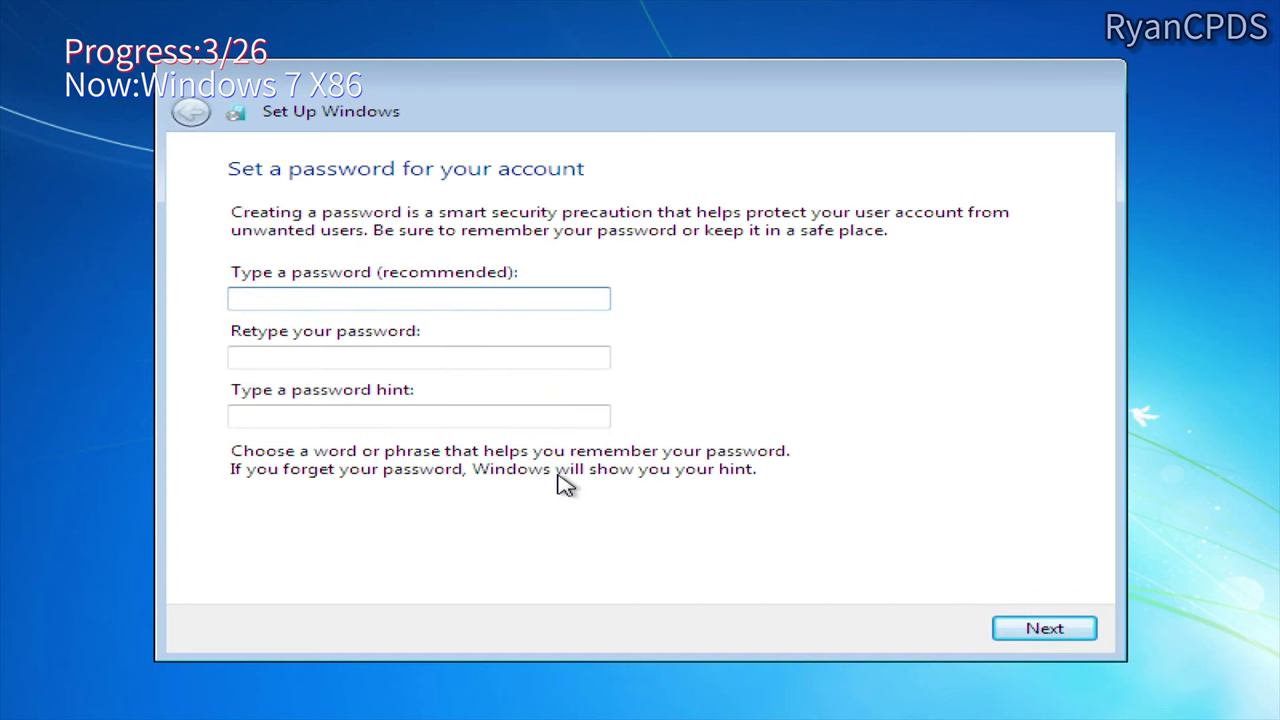
key("Return")
left_click(358, 548)
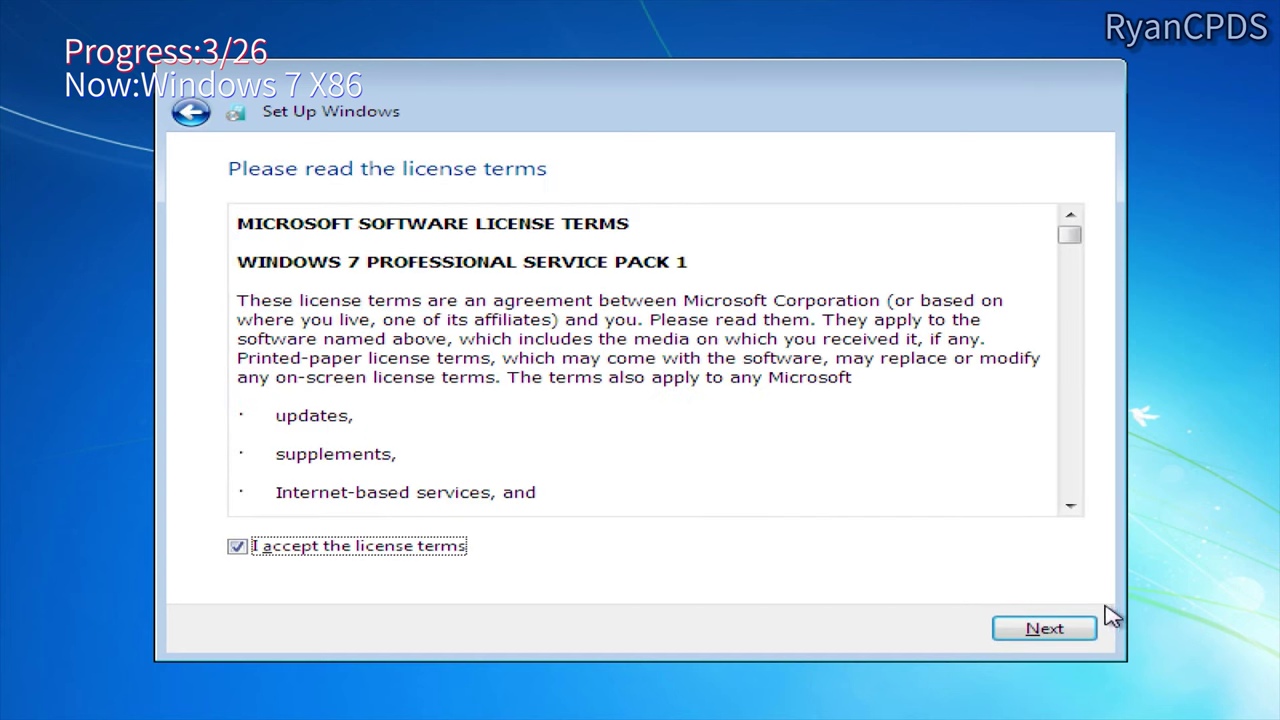
left_click(1085, 628)
key("Return")
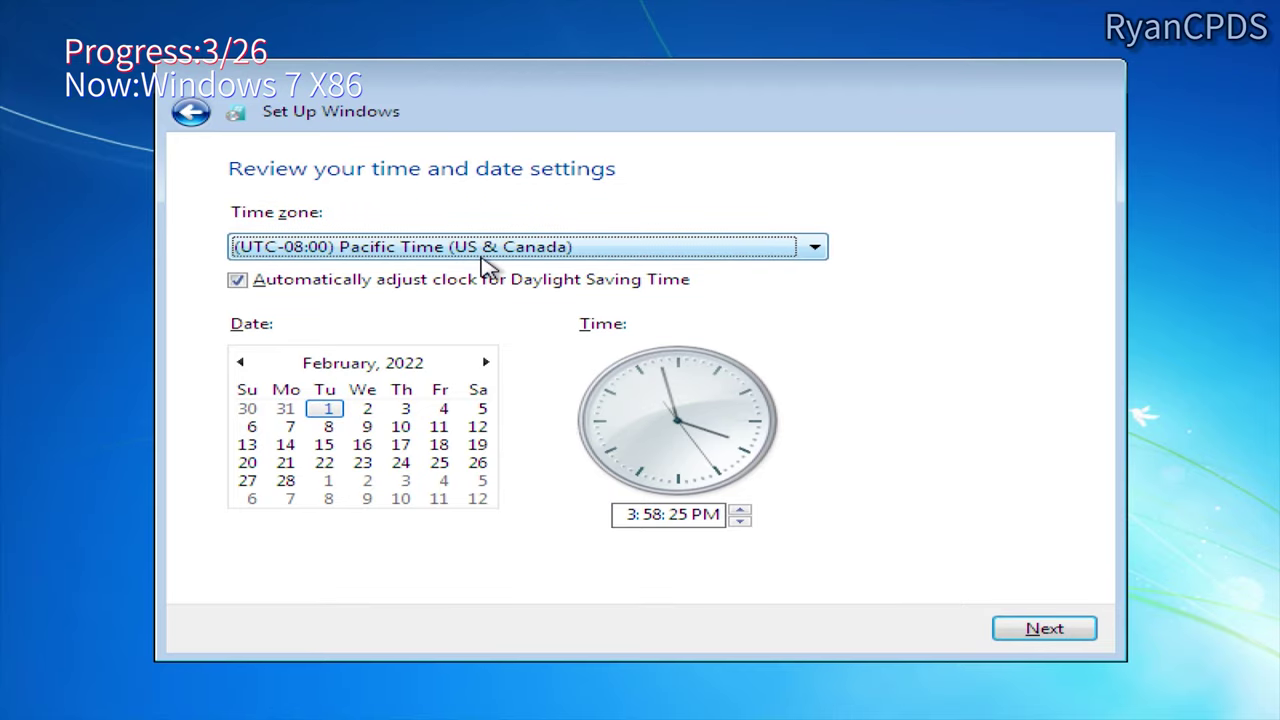
Step: Set the time zone to (UTC+08:00) Beijing, Chongqing, Hong Kong, Urumqi and continue
left_click(486, 248)
scroll(486, 280, "down", 15)
scroll(490, 290, "down", 5)
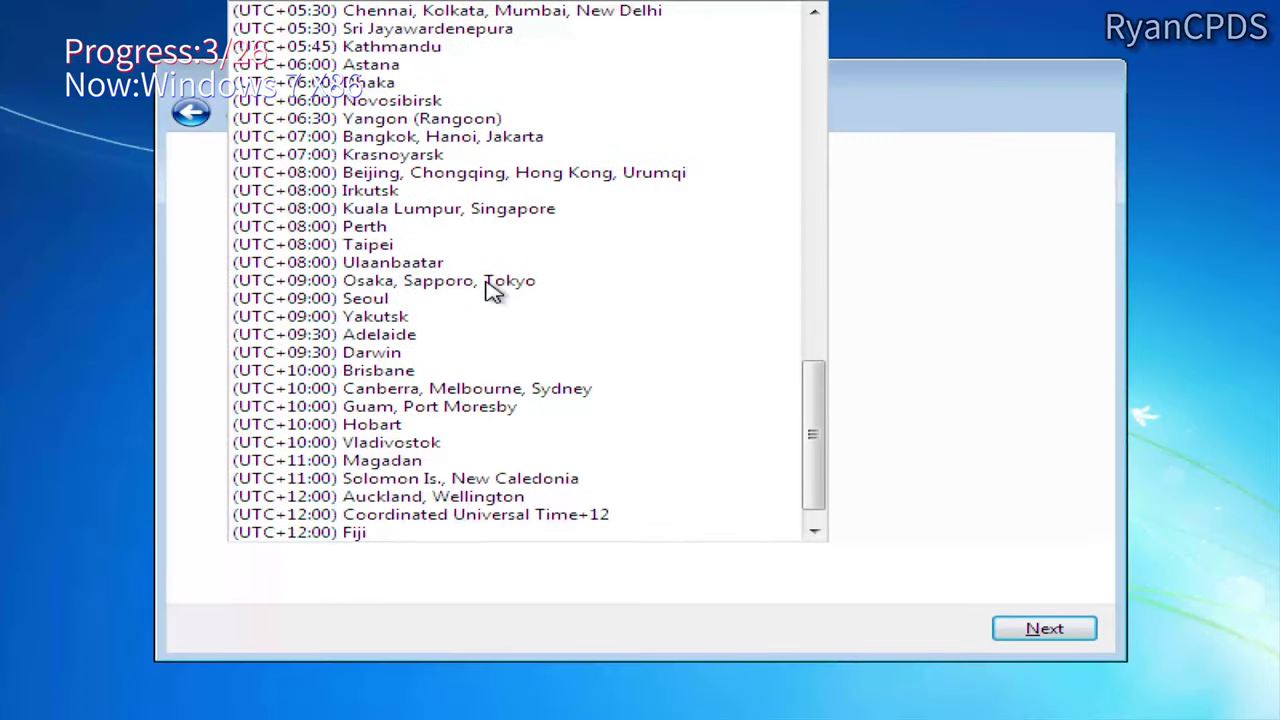
left_click(491, 160)
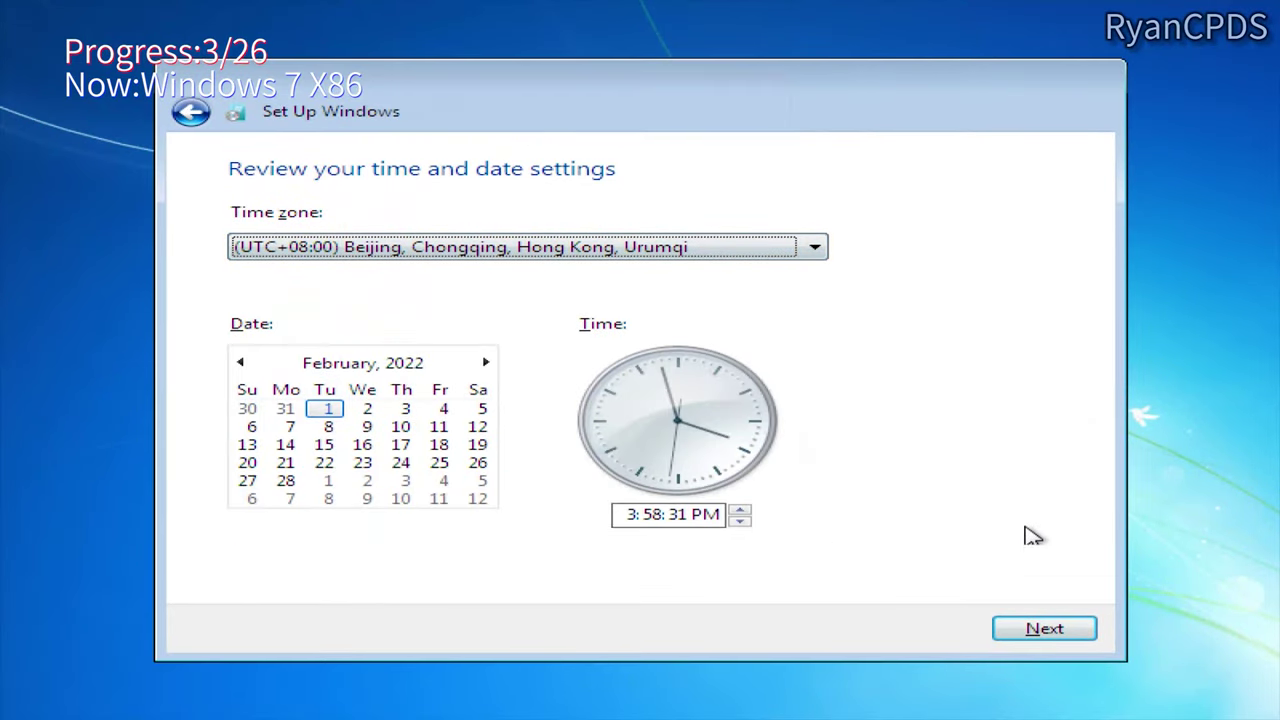
left_click(1068, 632)
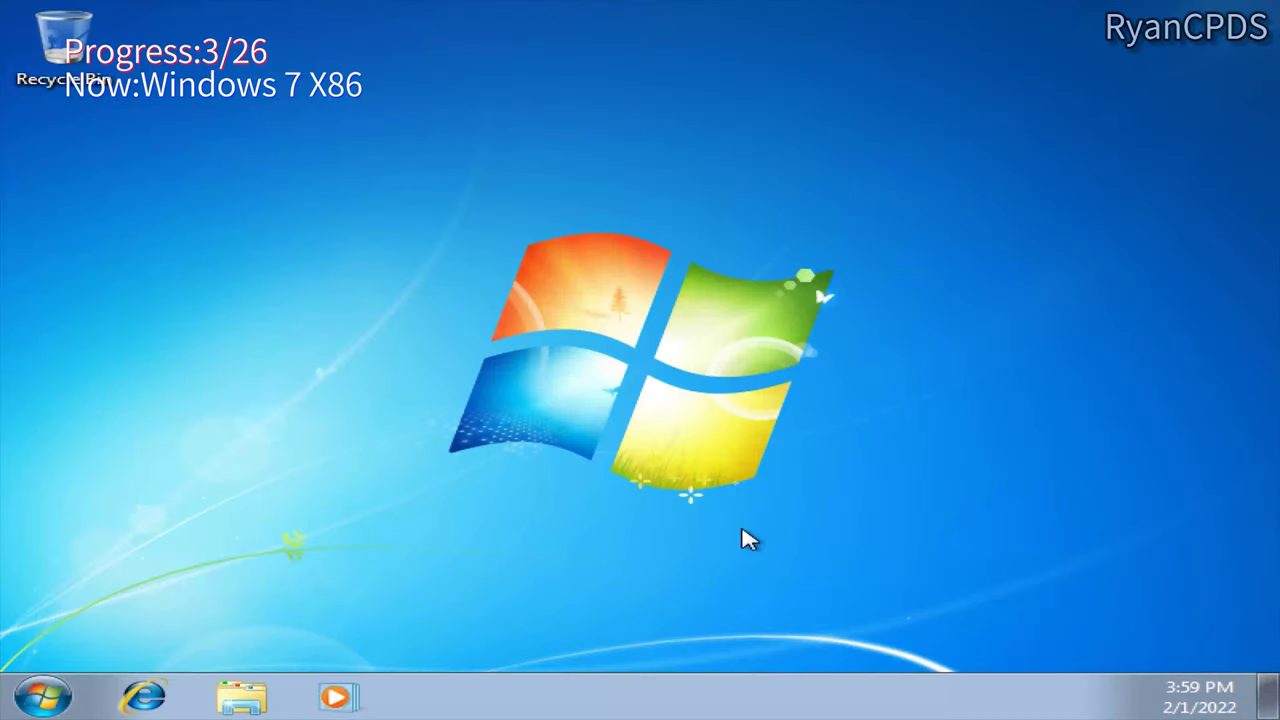
Step: Run winver and open Computer properties to confirm Windows 7 Professional SP1 32-bit
key("super+r")
type("winver")
key("Return")
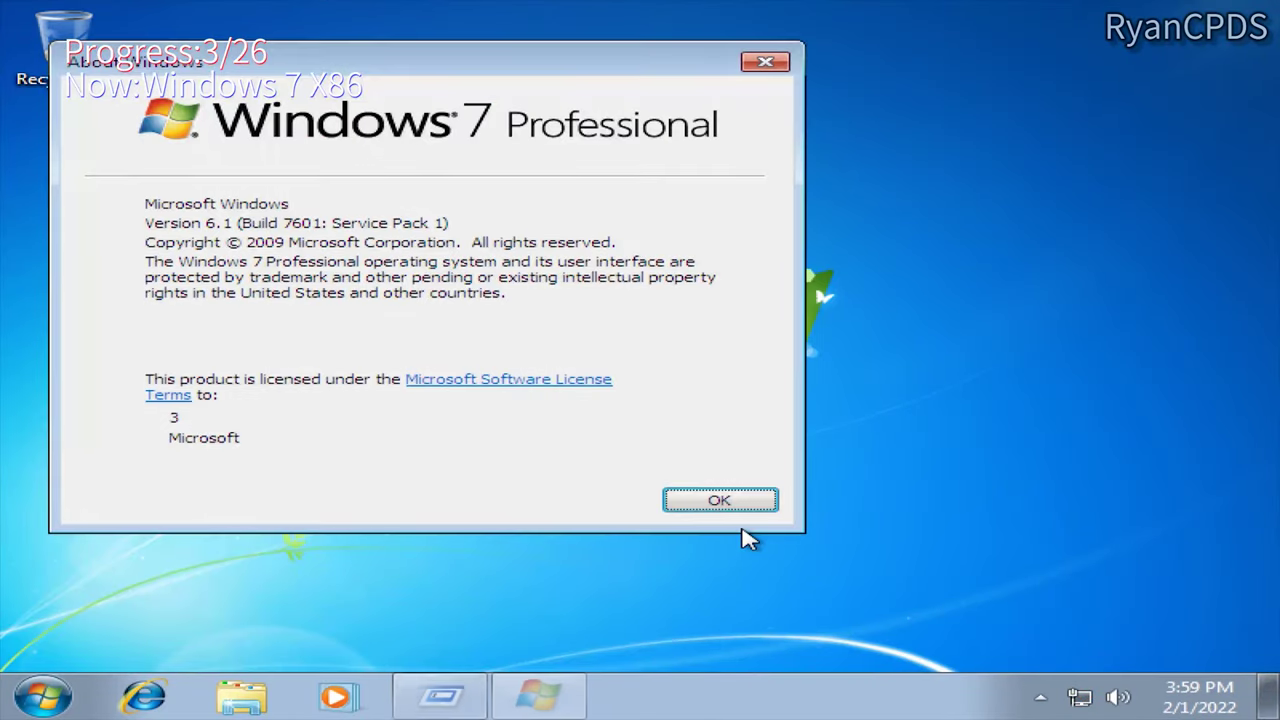
key("super")
right_click(590, 390)
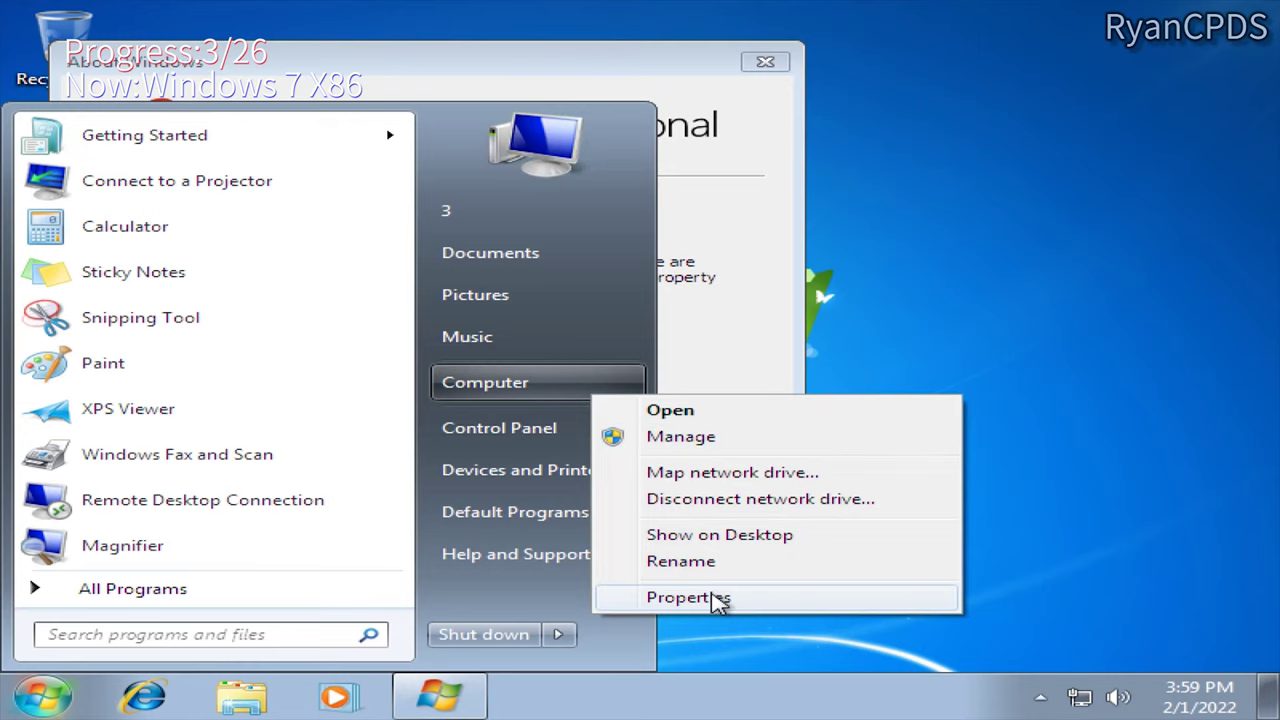
left_click(718, 601)
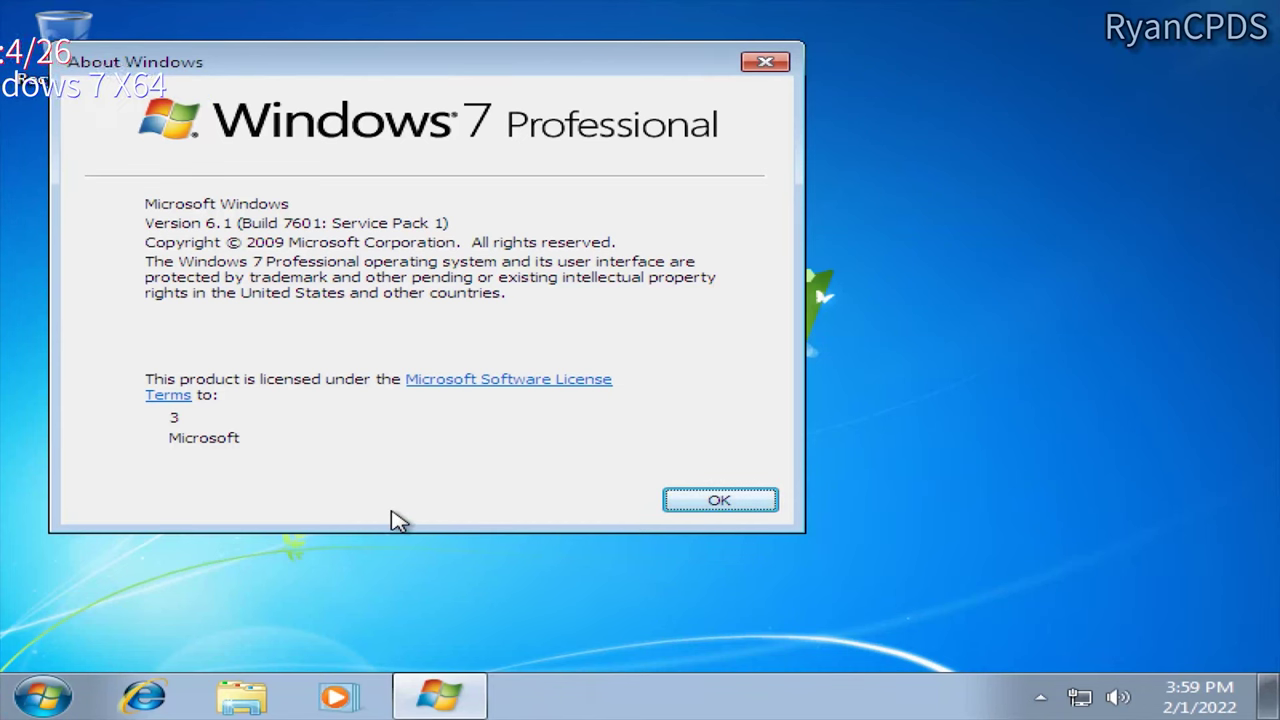
Step: Load the Windows 7 installation ISO into the virtual CD/DVD drive and apply it
mouse_move(283, 6)
left_click(218, 8)
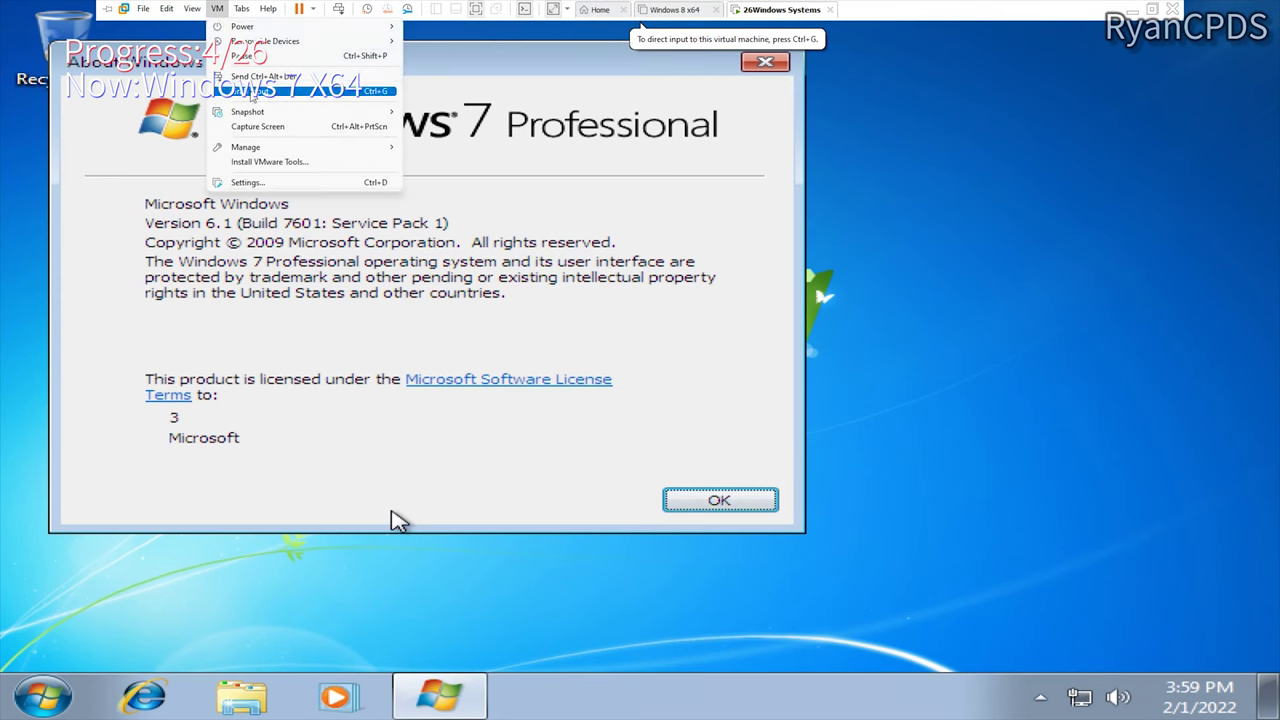
left_click(252, 180)
left_click(440, 216)
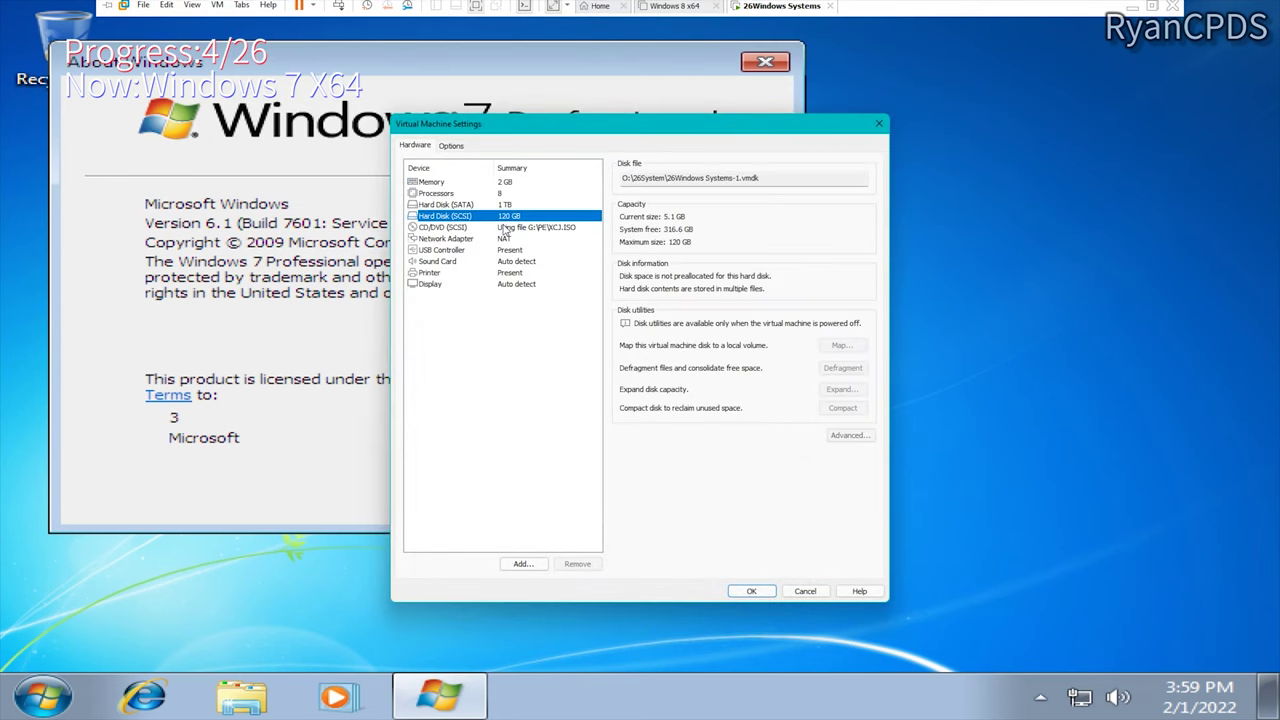
left_click(460, 227)
left_click(808, 273)
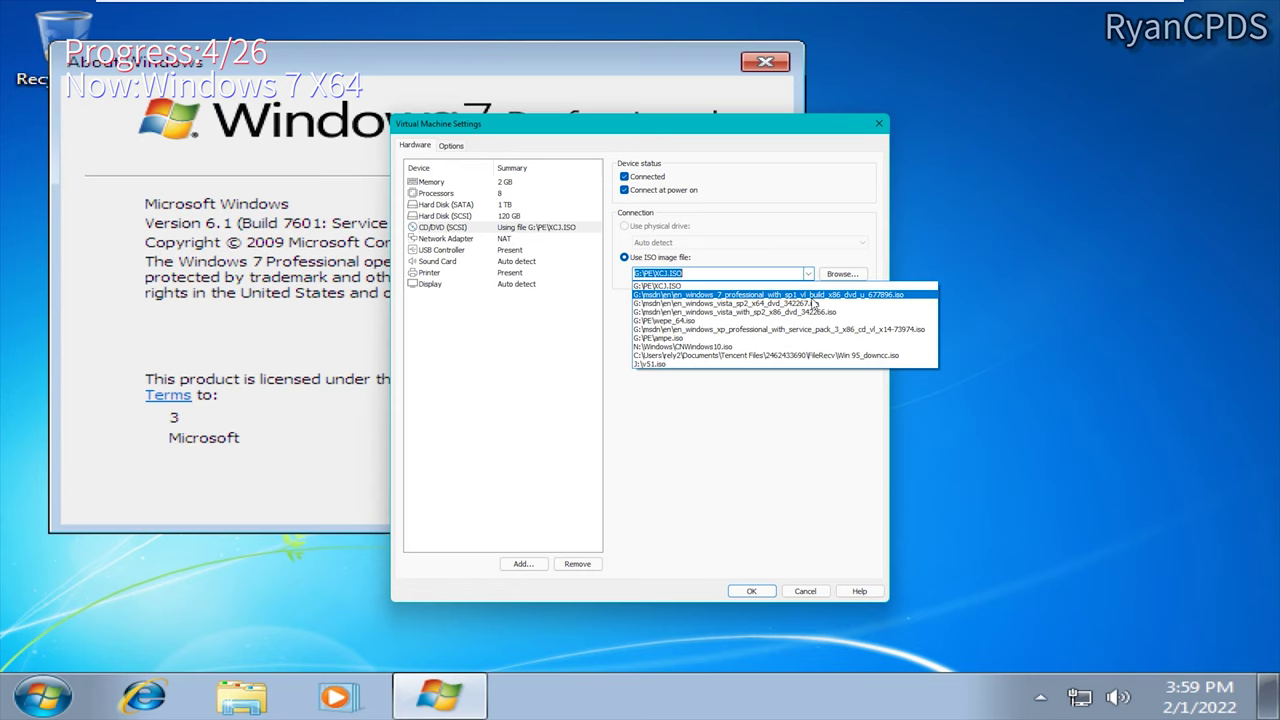
left_click(813, 295)
left_click(751, 591)
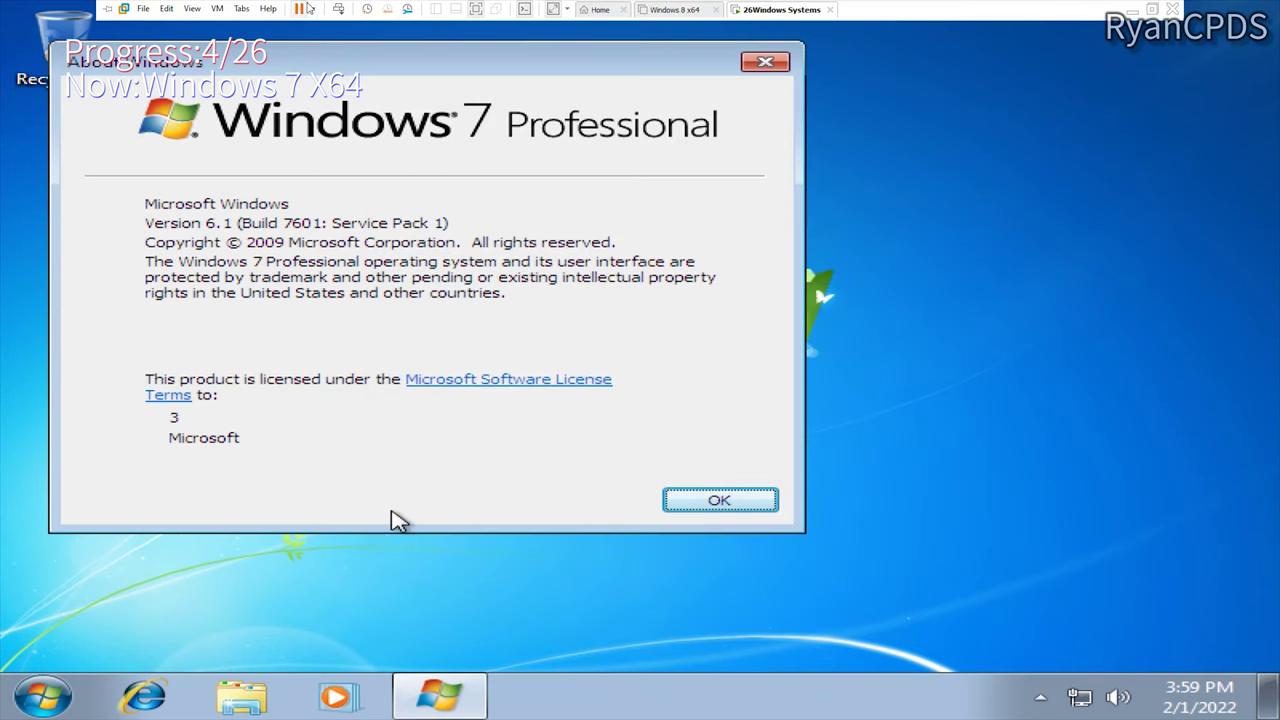
Step: Restart into BIOS, move CD-ROM first in the boot order, and save
left_click(312, 8)
left_click(273, 140)
key("F2")
key("Down")
key("plus")
key("F10")
key("Return")
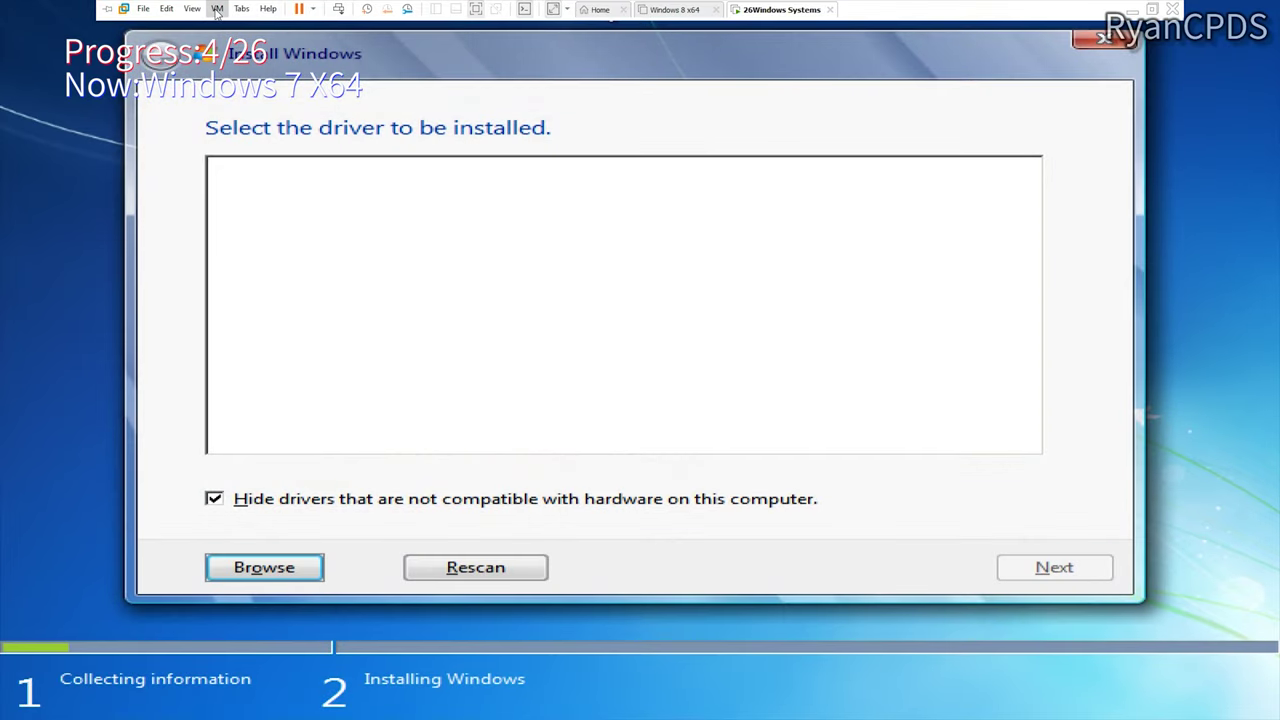
Step: Switch the virtual CD/DVD image to G:\PE\XCJ.ISO and apply the settings
left_click(216, 9)
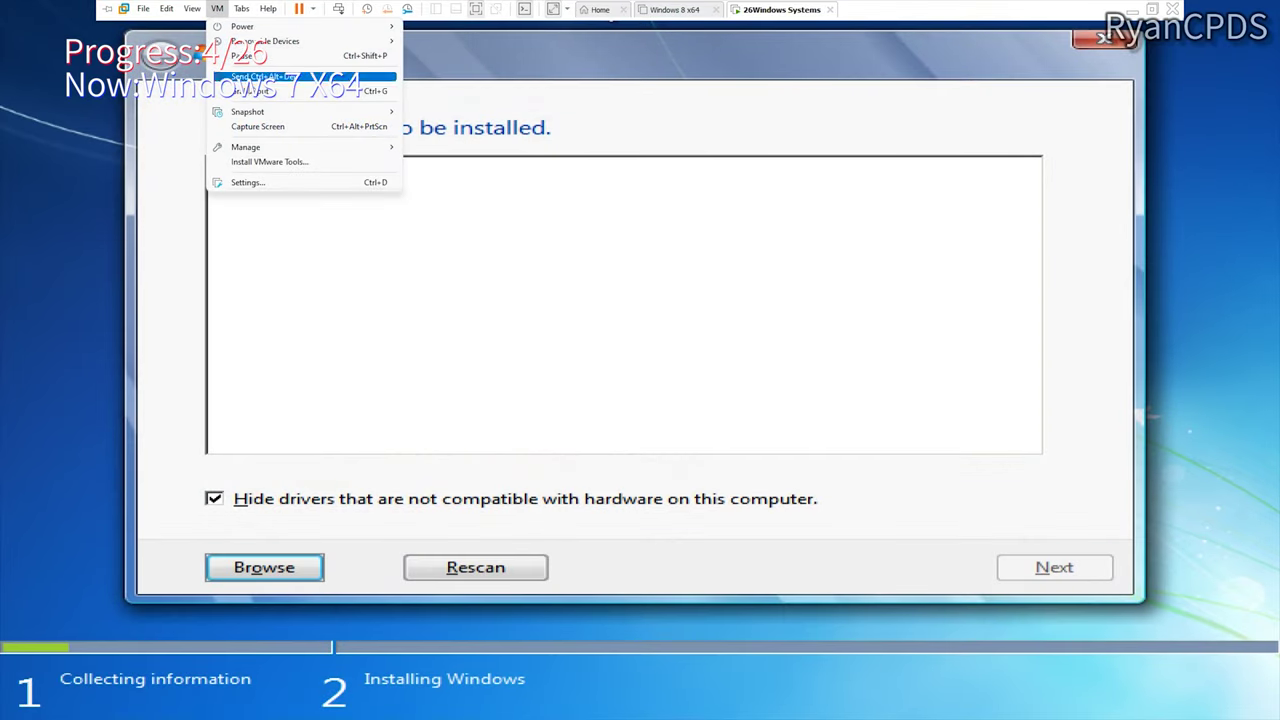
left_click(286, 188)
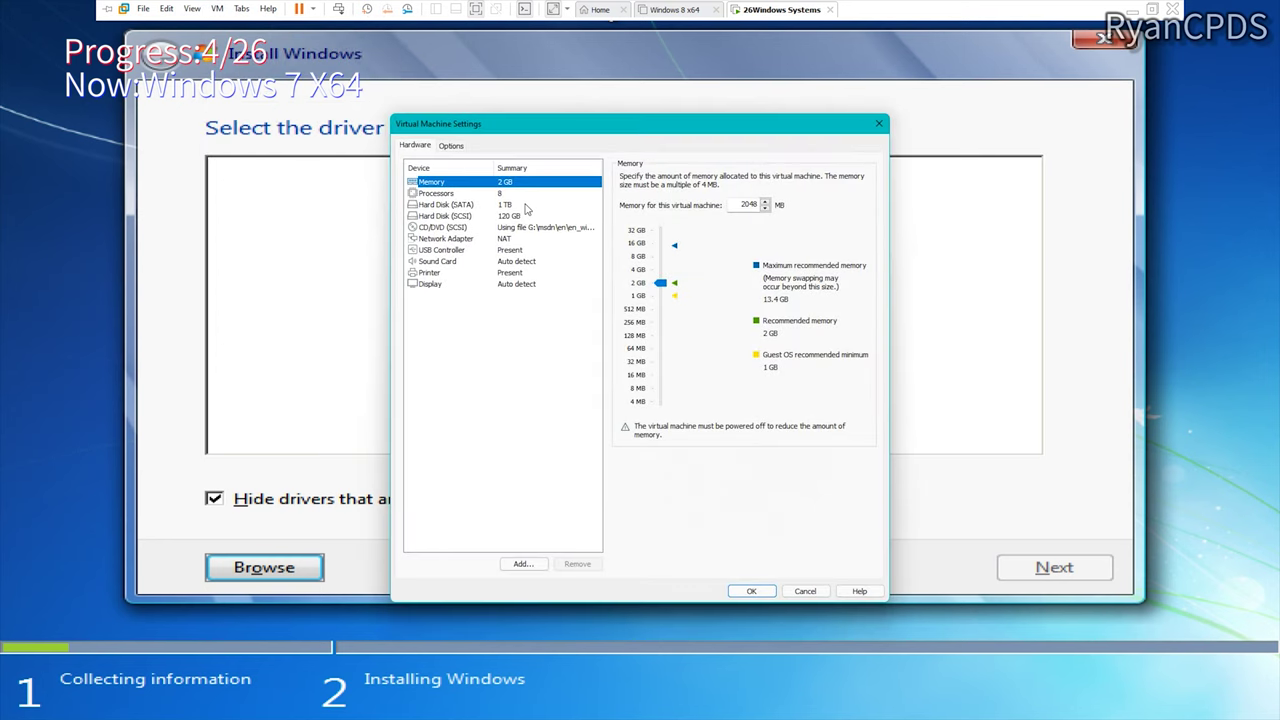
left_click(530, 229)
left_click(800, 274)
left_click(788, 303)
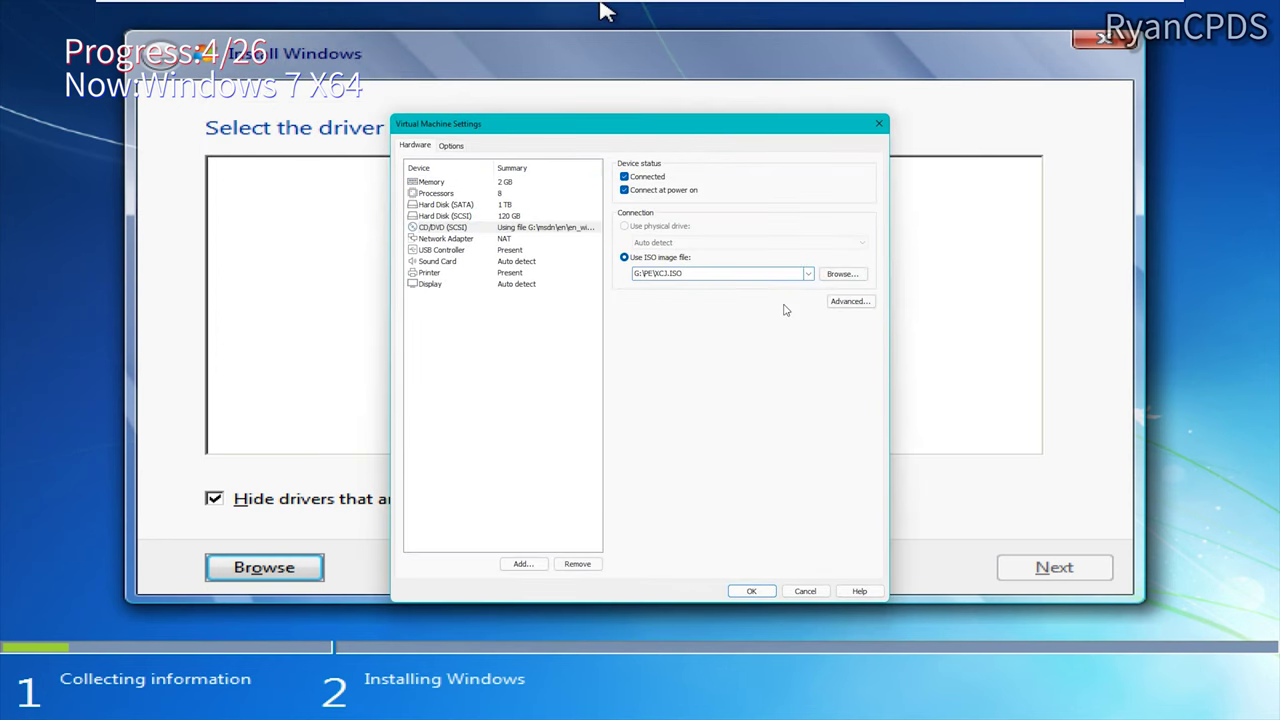
left_click(749, 590)
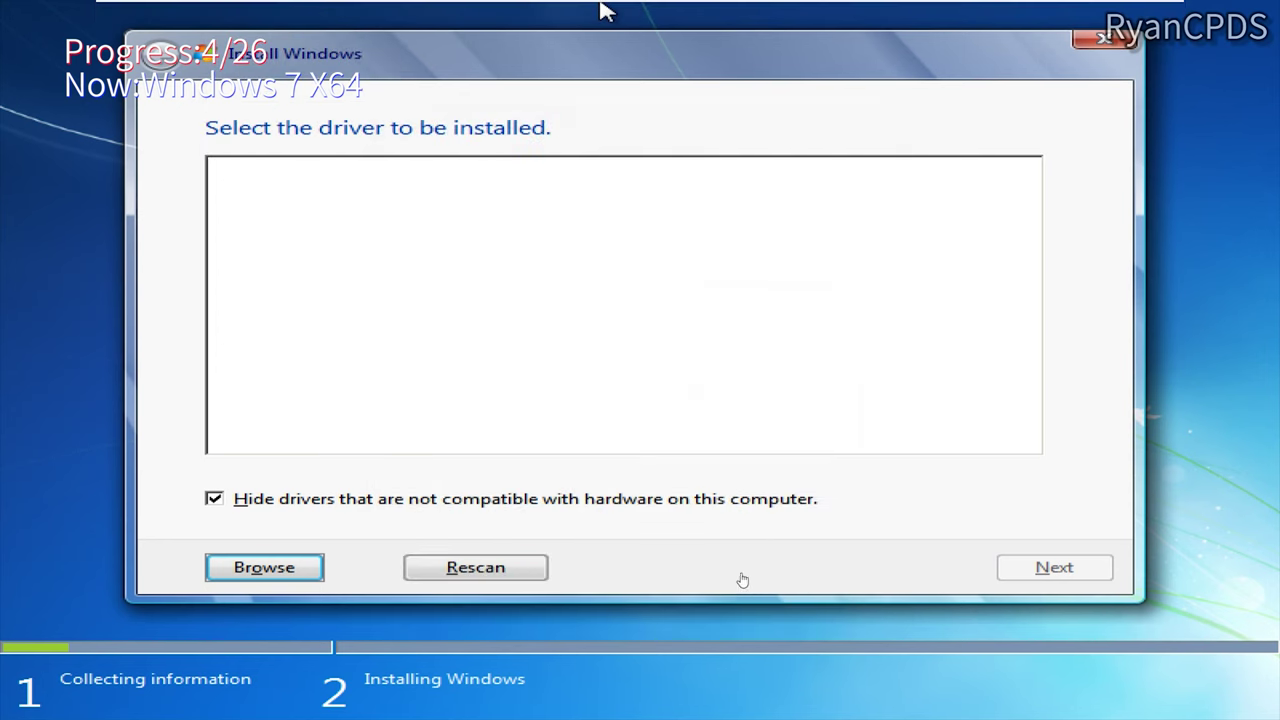
left_click(313, 9)
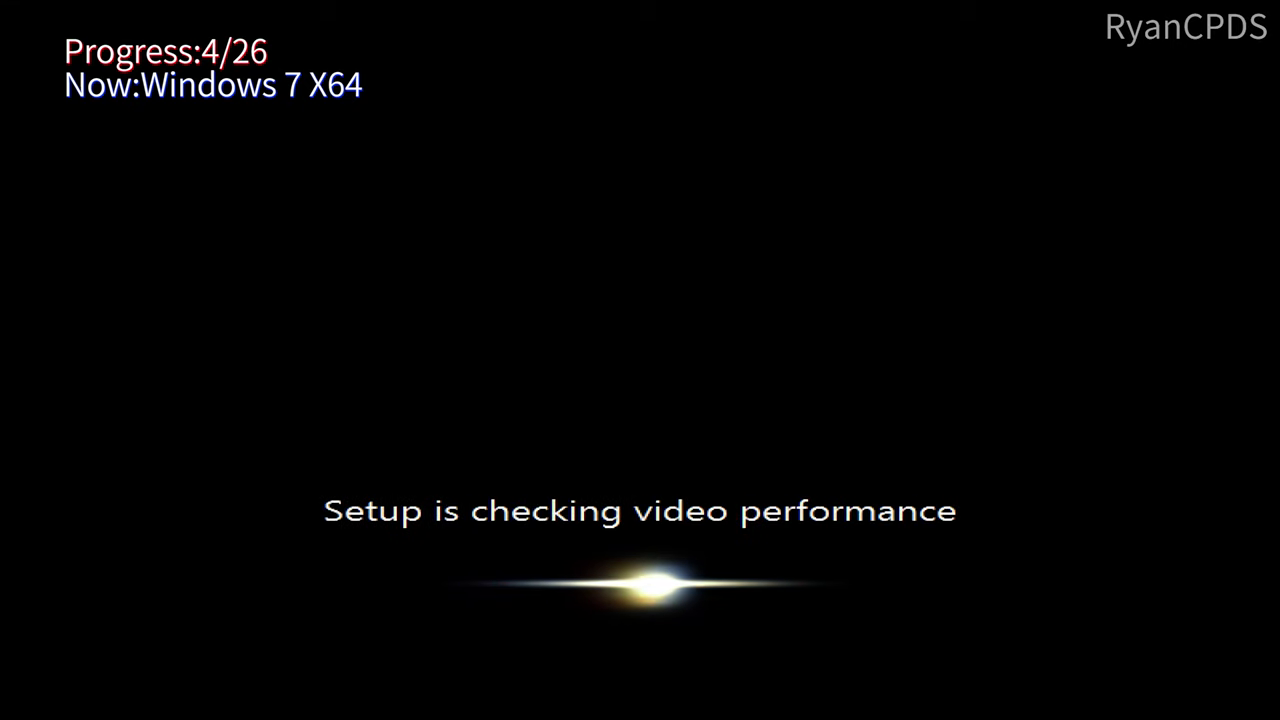
Step: Finish Windows 7 x64 setup with user name '4', no password or product key, license accepted
key("Return")
type("4")
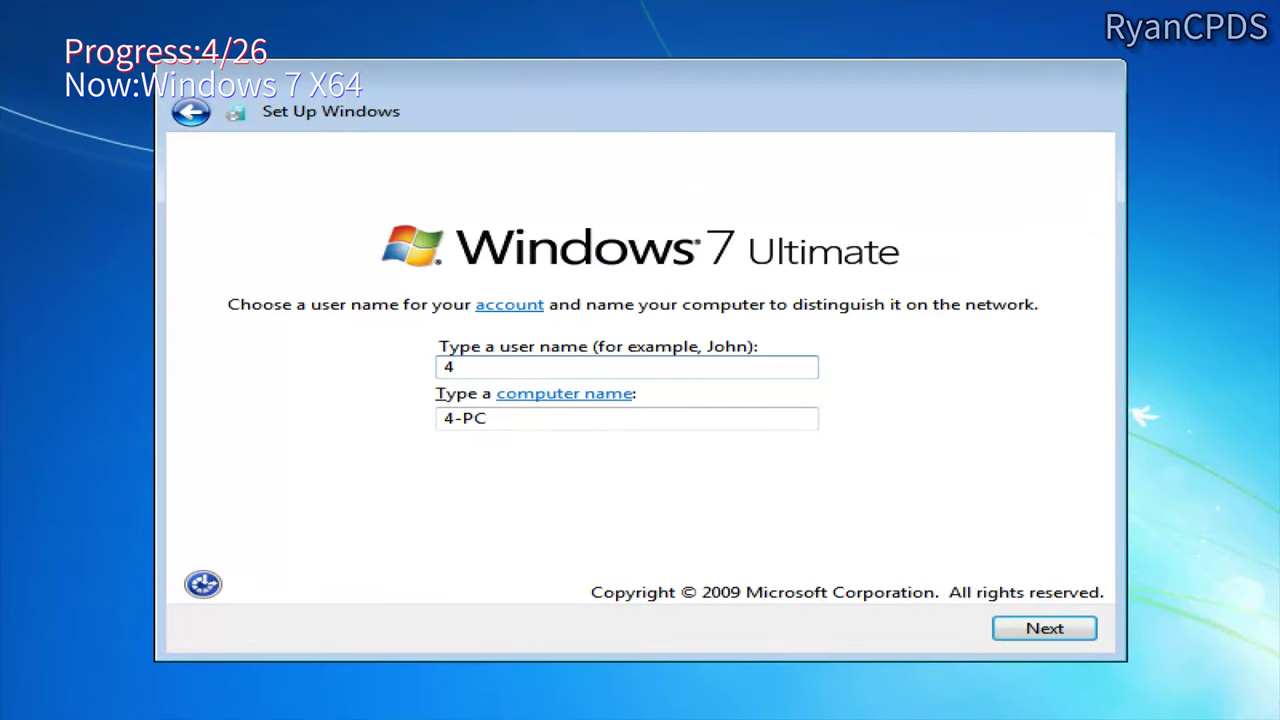
key("Return")
key("Return")
key("Return")
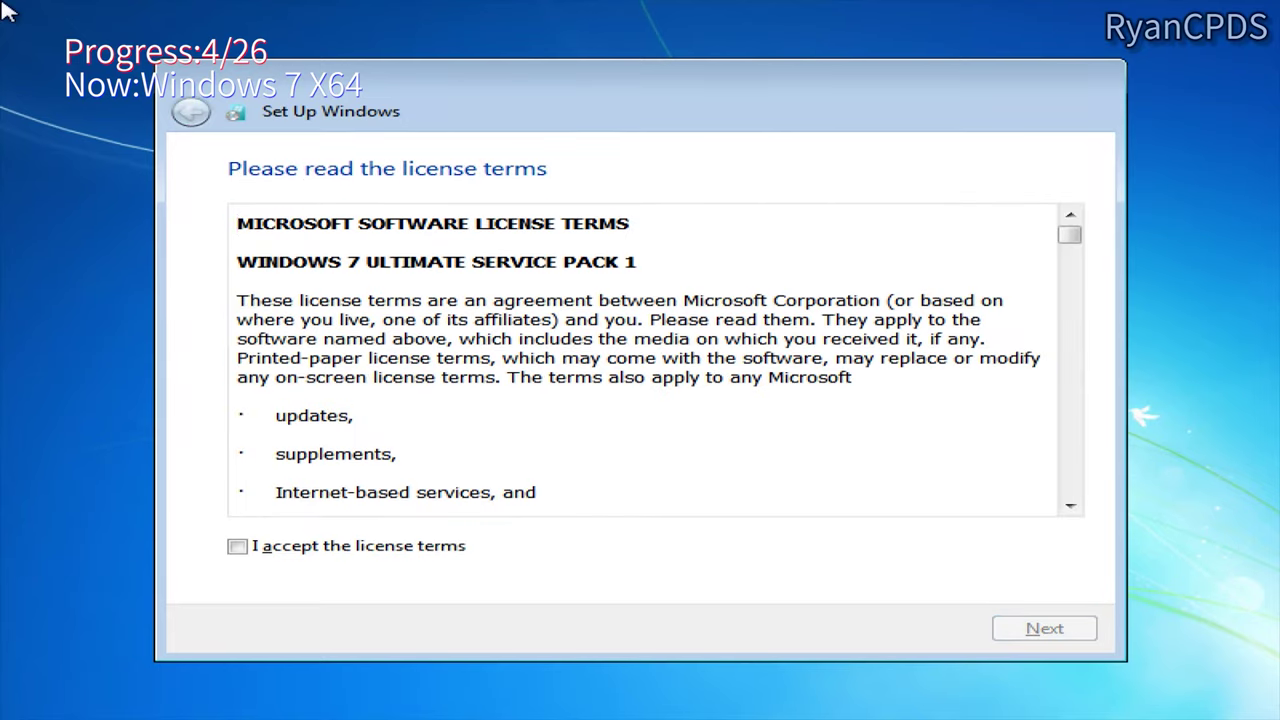
left_click(343, 549)
key("Return")
key("Return")
key("Return")
key("Return")
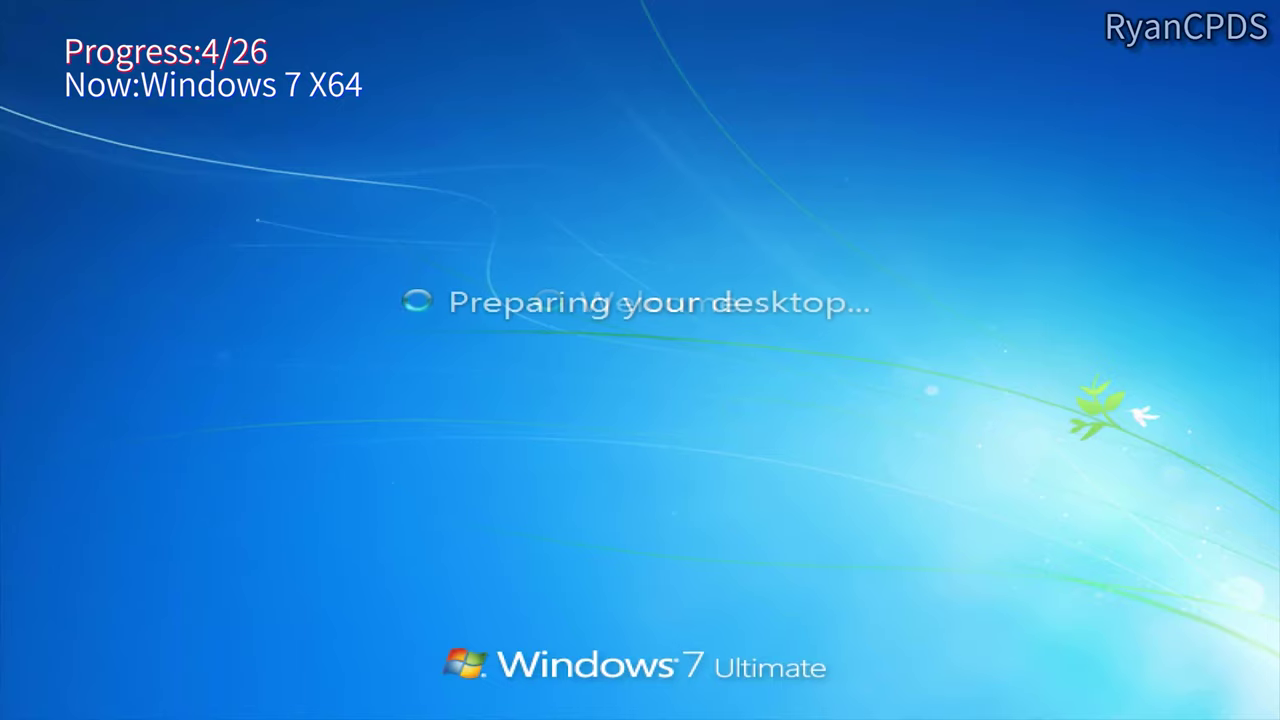
Step: Confirm 64-bit Windows 7 Ultimate on the System page, then close it and About Windows
key("super")
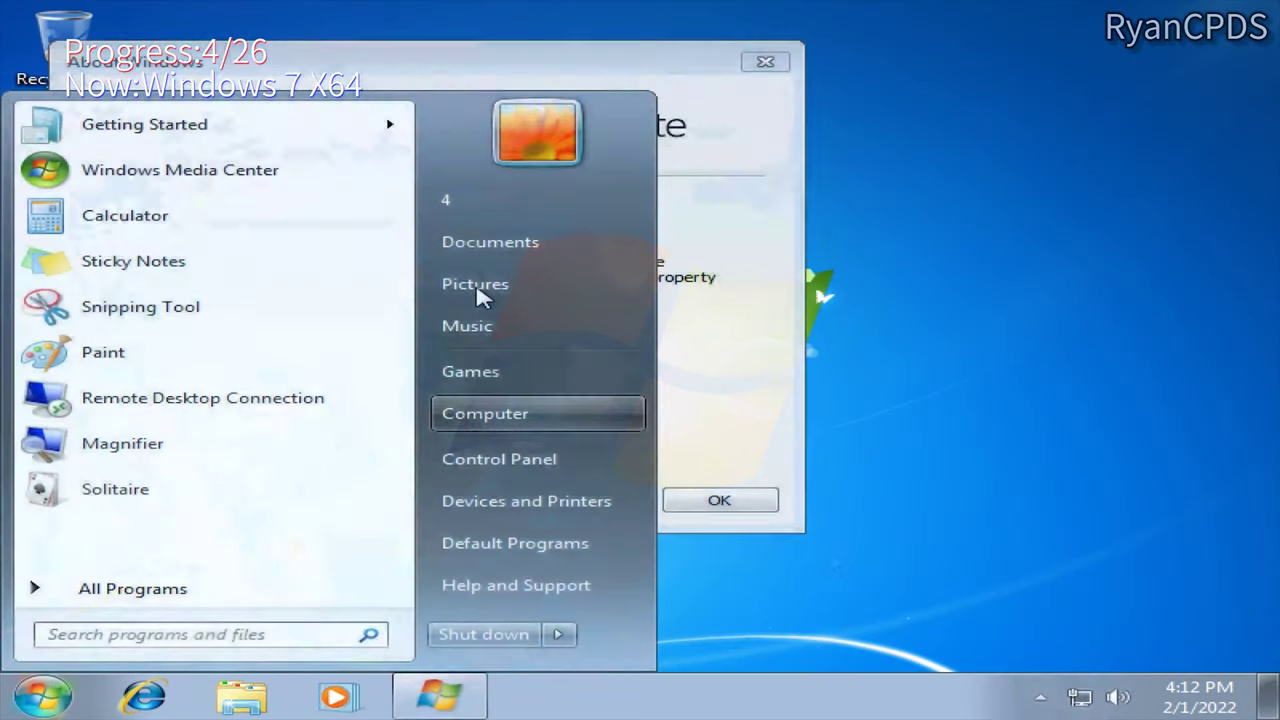
key("shift+F10")
key("Up")
key("Return")
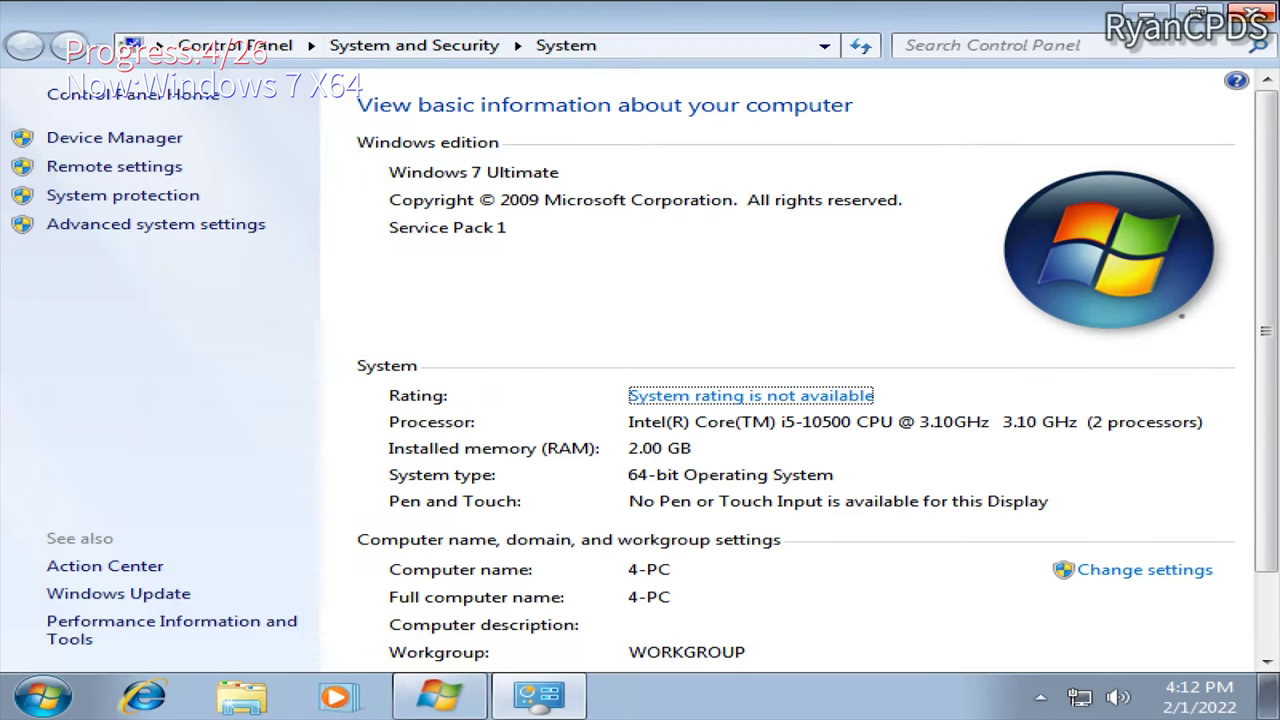
key("alt+F4")
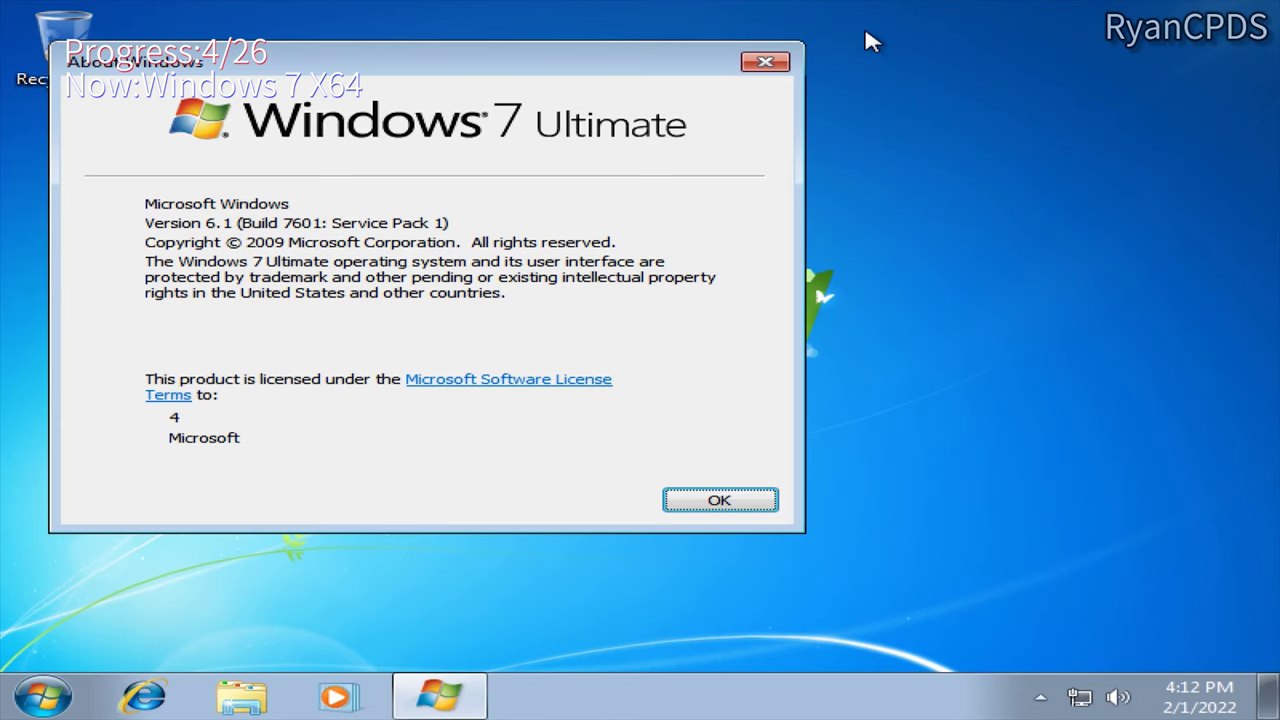
left_click(762, 64)
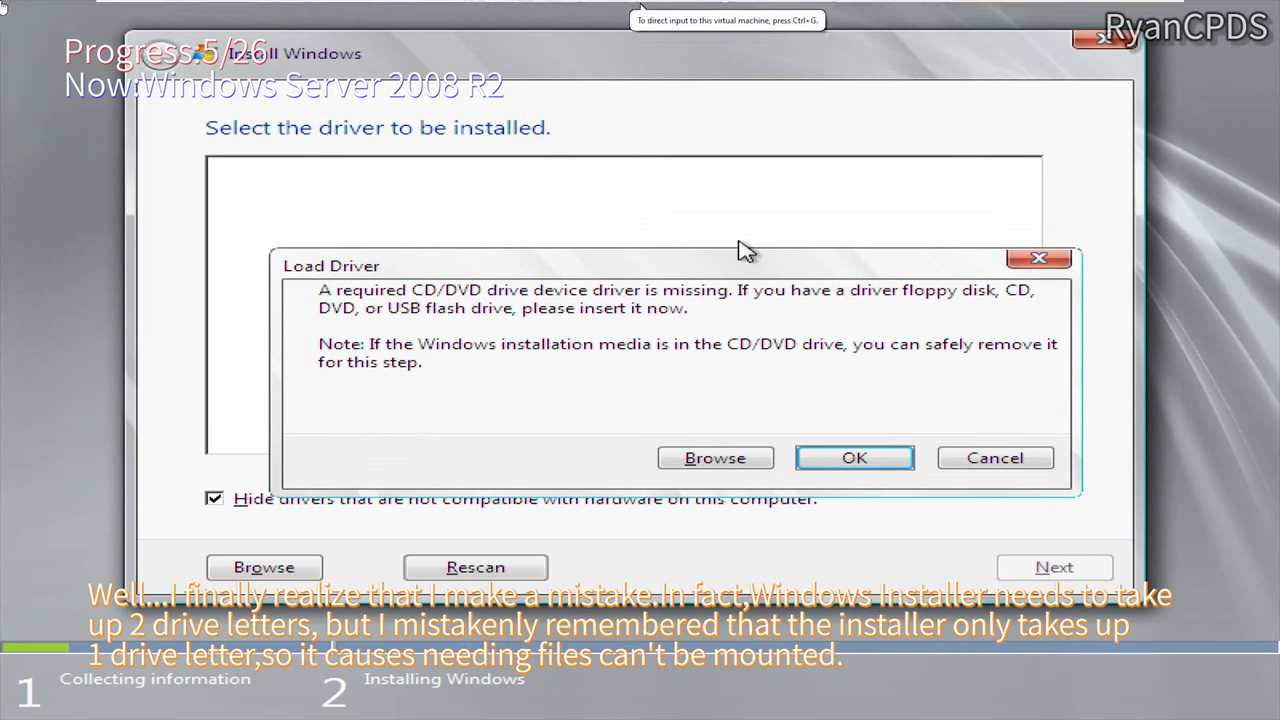
Step: Boot Windows Server 2008 R2 Enterprise x64 from the Windows Boot Manager menu
mouse_move(157, 5)
left_click(217, 9)
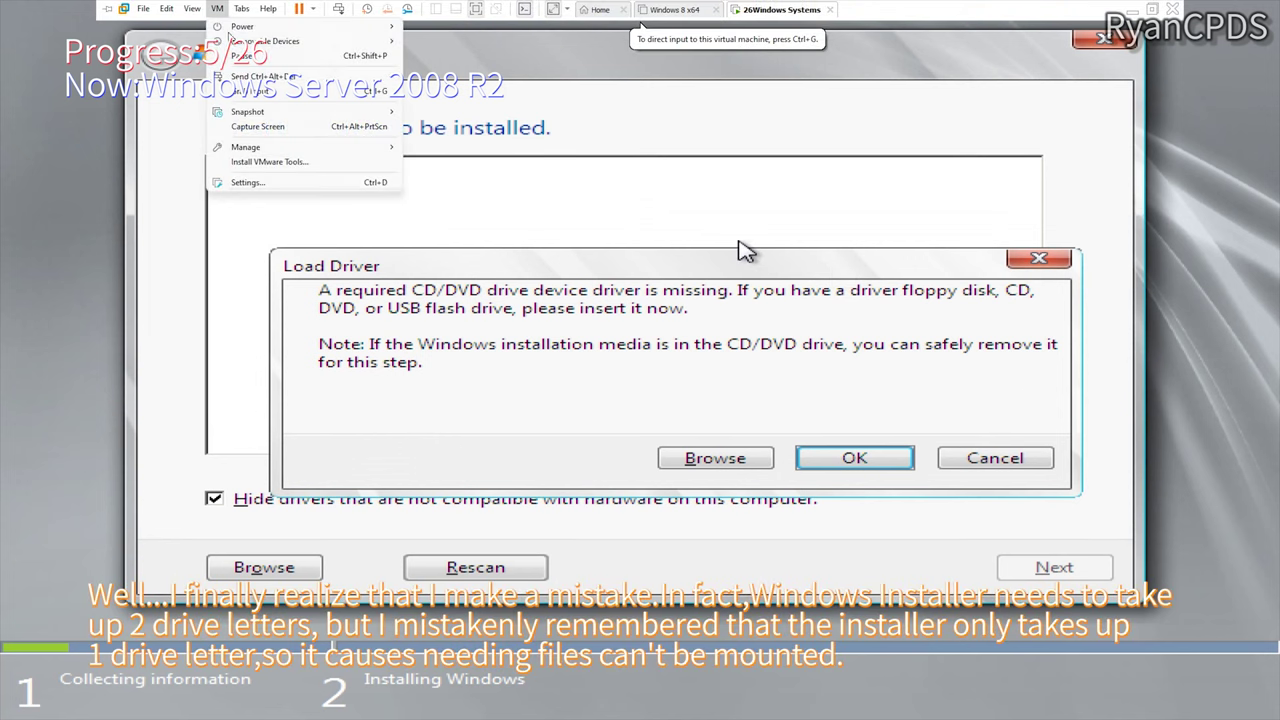
left_click(237, 167)
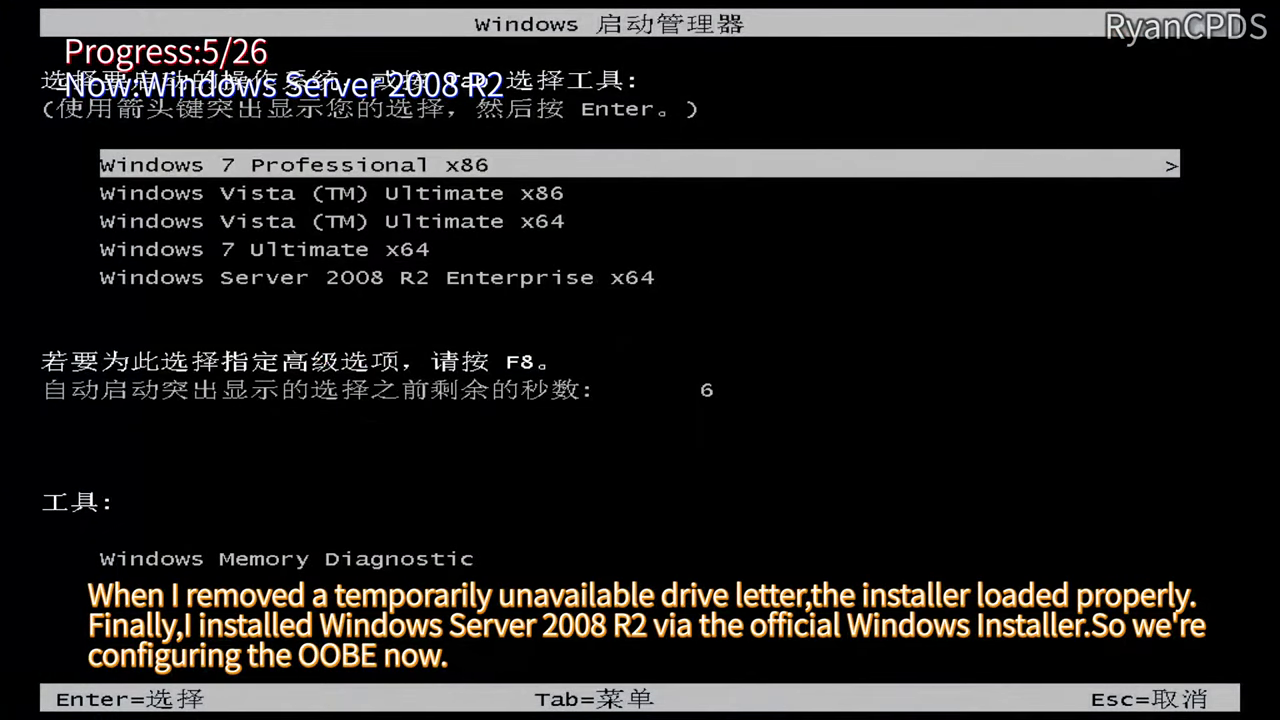
key("Down")
key("Down")
key("Down")
key("Down")
key("Return")
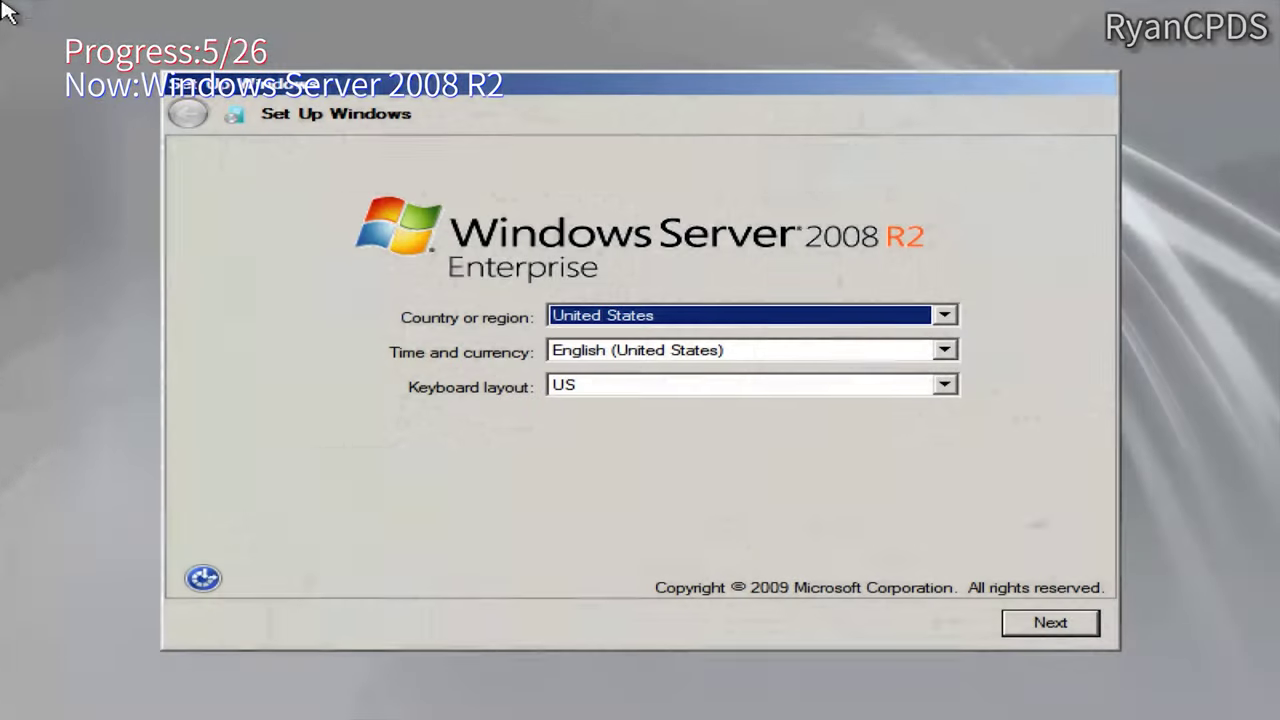
Step: Complete first-run setup: keep region settings, accept the license, acknowledge the password notice
left_click(1046, 625)
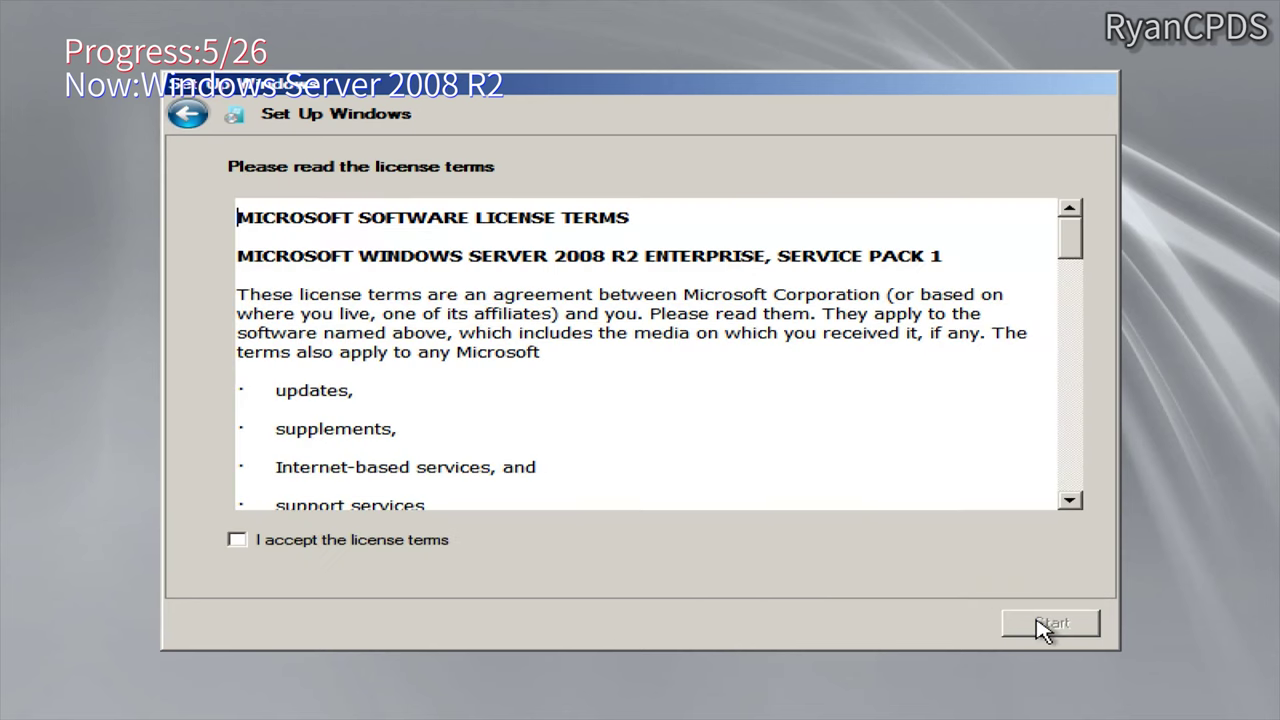
left_click(238, 540)
left_click(1088, 620)
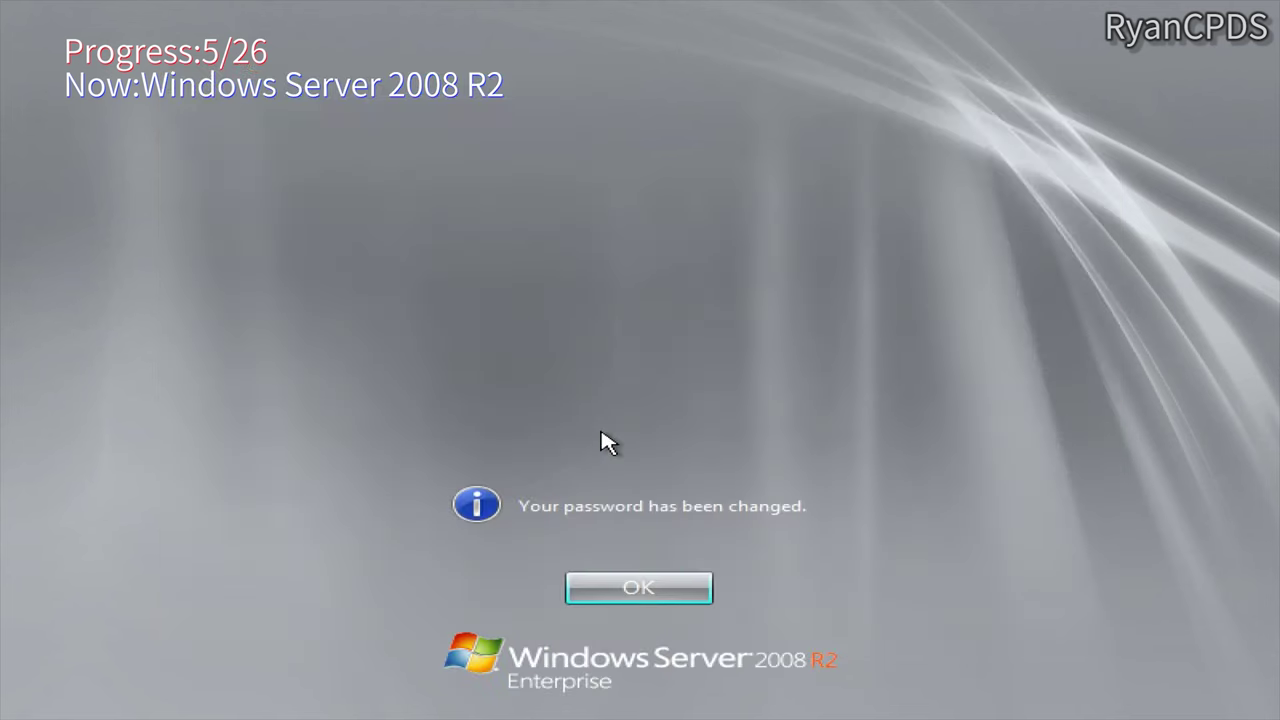
key("Return")
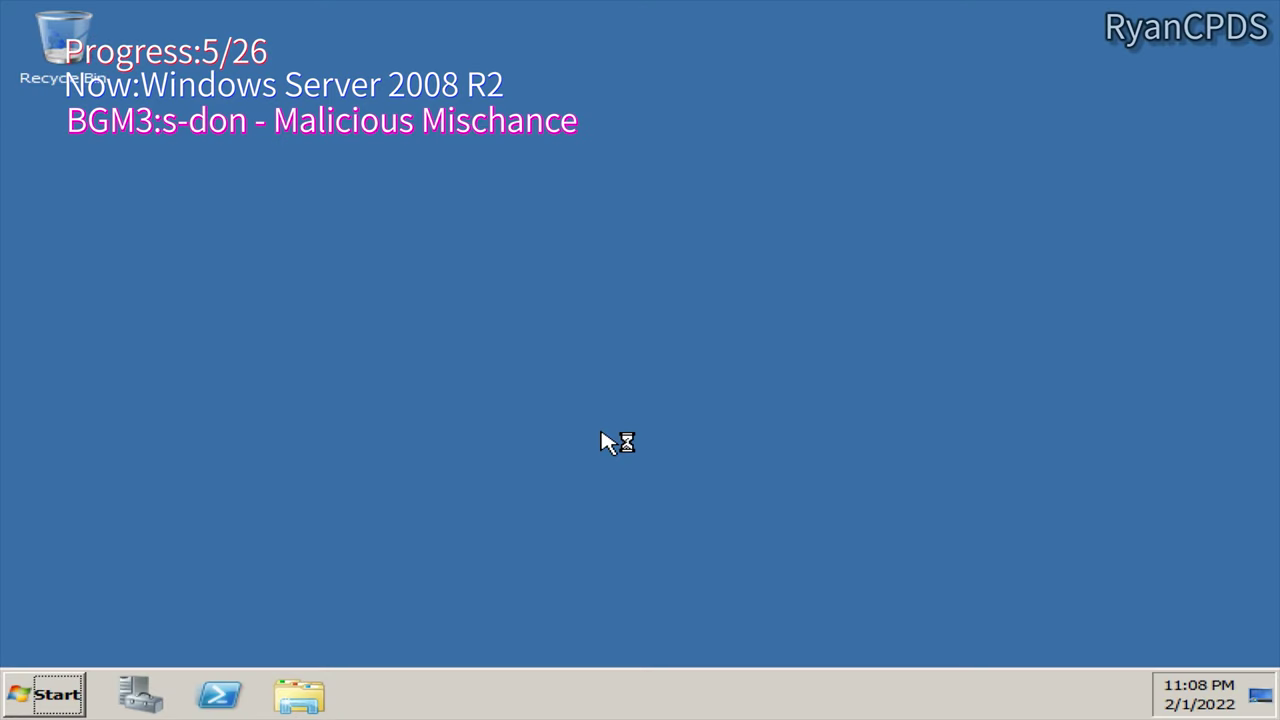
Step: Check Computer > Properties to confirm Server 2008 R2 Enterprise SP1 64-bit, then close About Windows
left_click(45, 694)
right_click(528, 317)
left_click(623, 509)
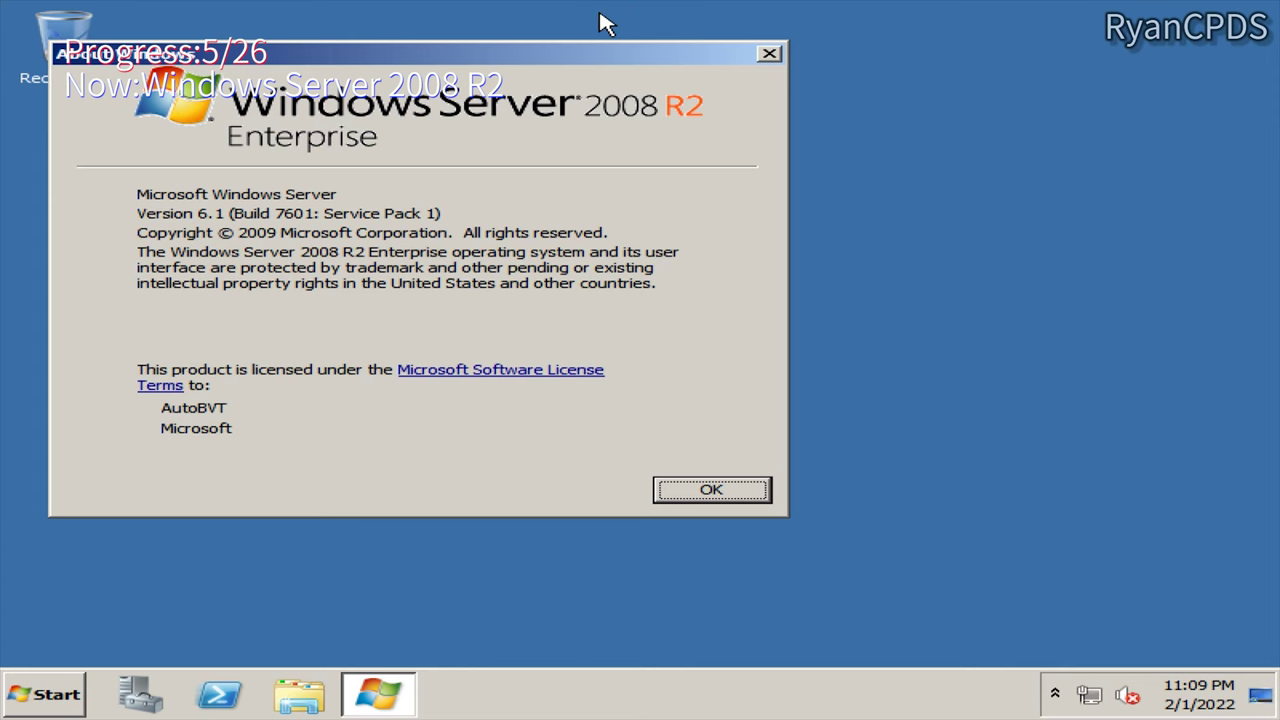
left_click(694, 491)
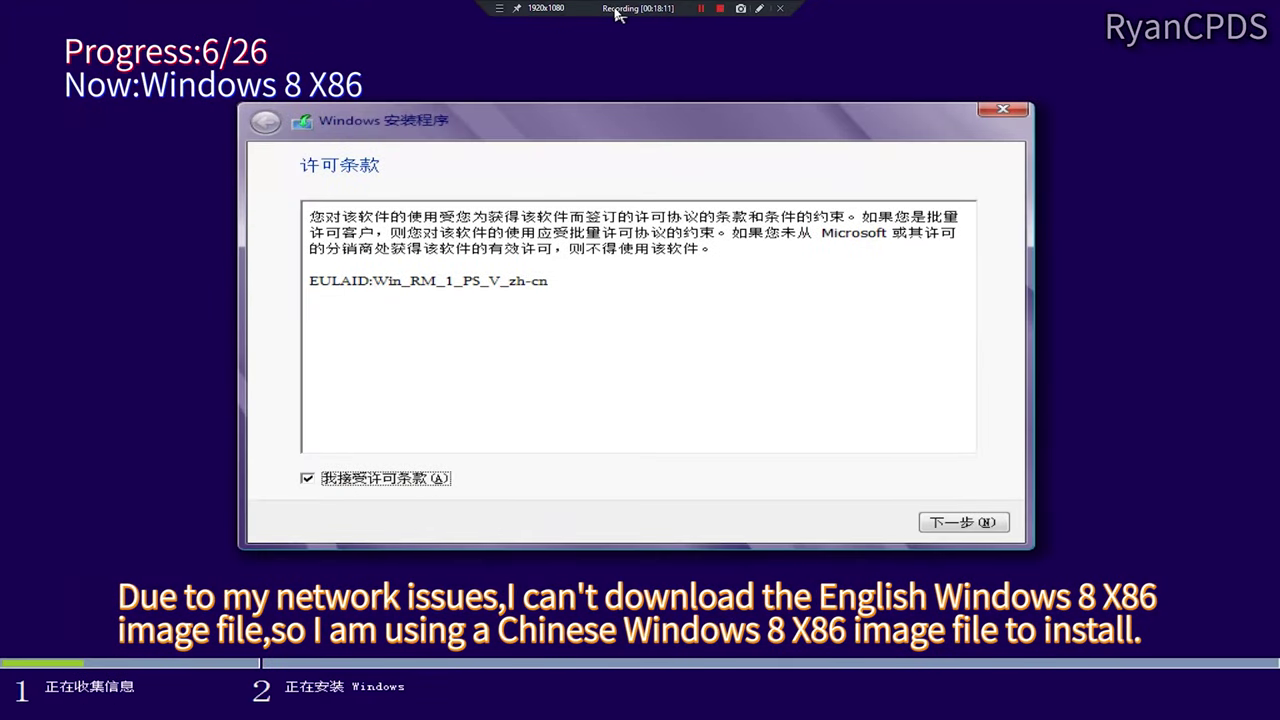
Step: Start a custom installation of Windows 8 x86 onto the selected partition
left_click(963, 526)
left_click(734, 389)
left_click(808, 326)
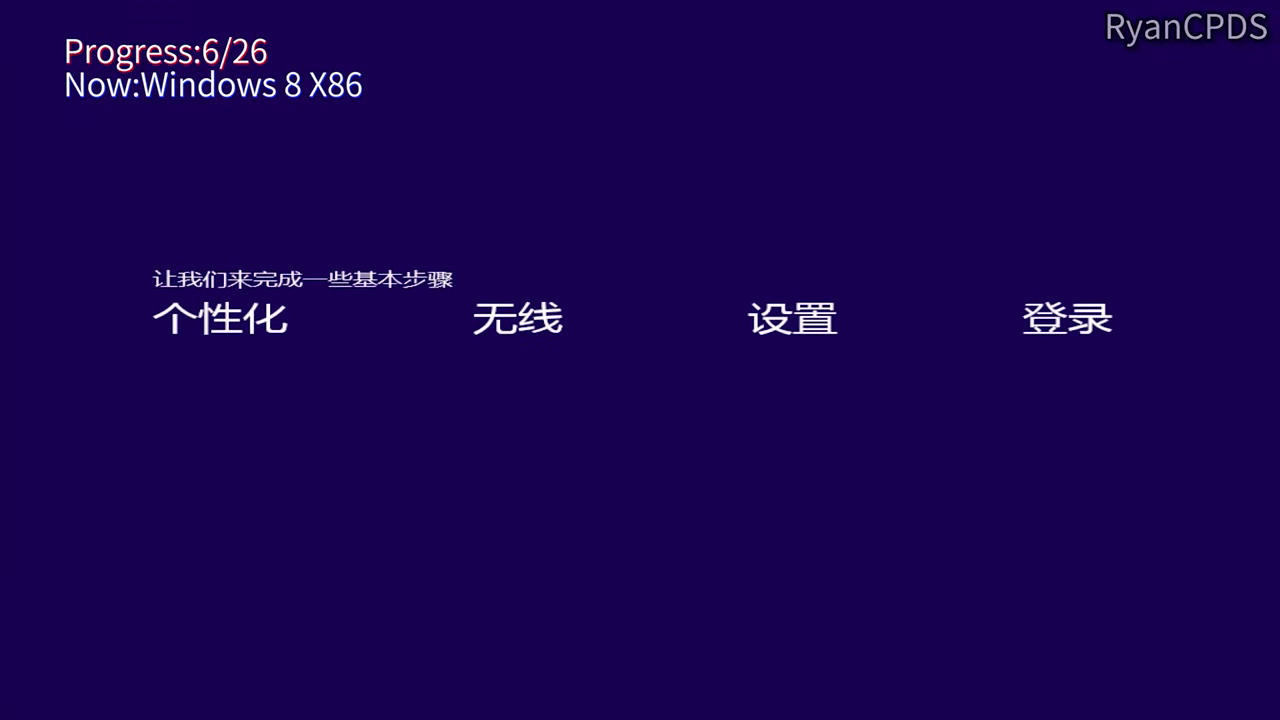
Step: Name the PC 6-pc, use express settings, and create a local account instead of a Microsoft account
type("6-pc")
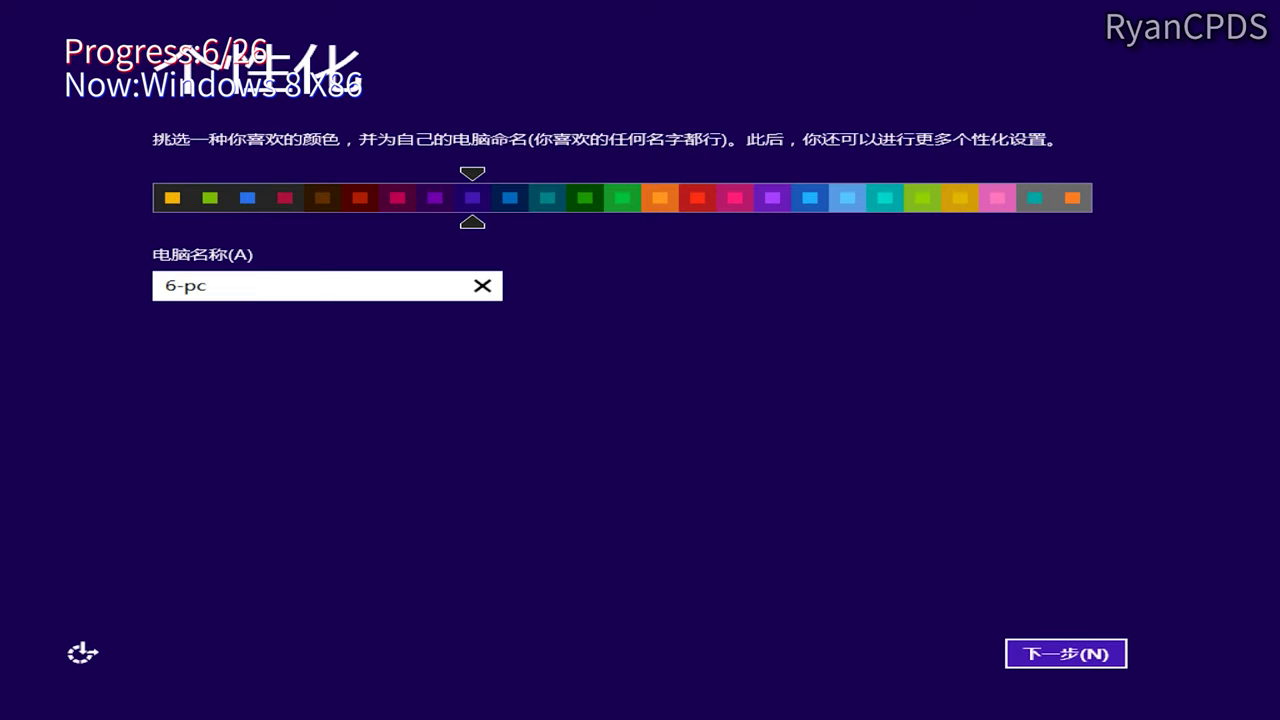
key("Return")
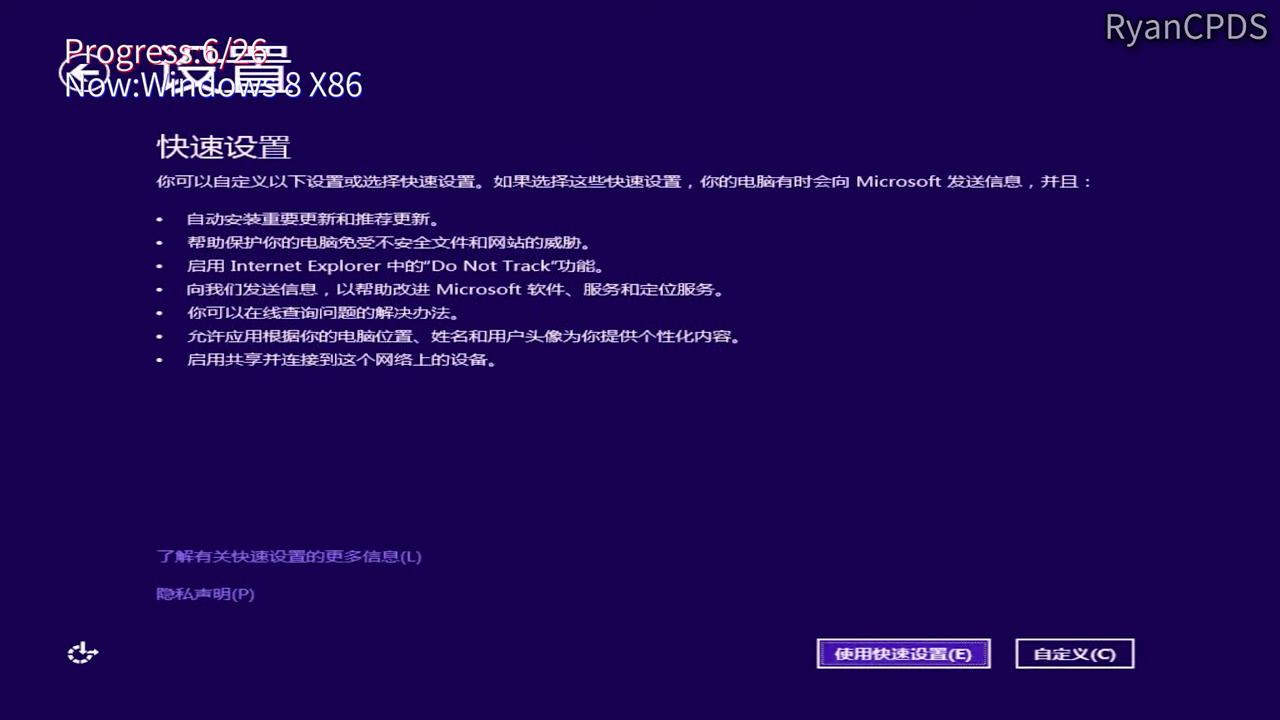
left_click(923, 650)
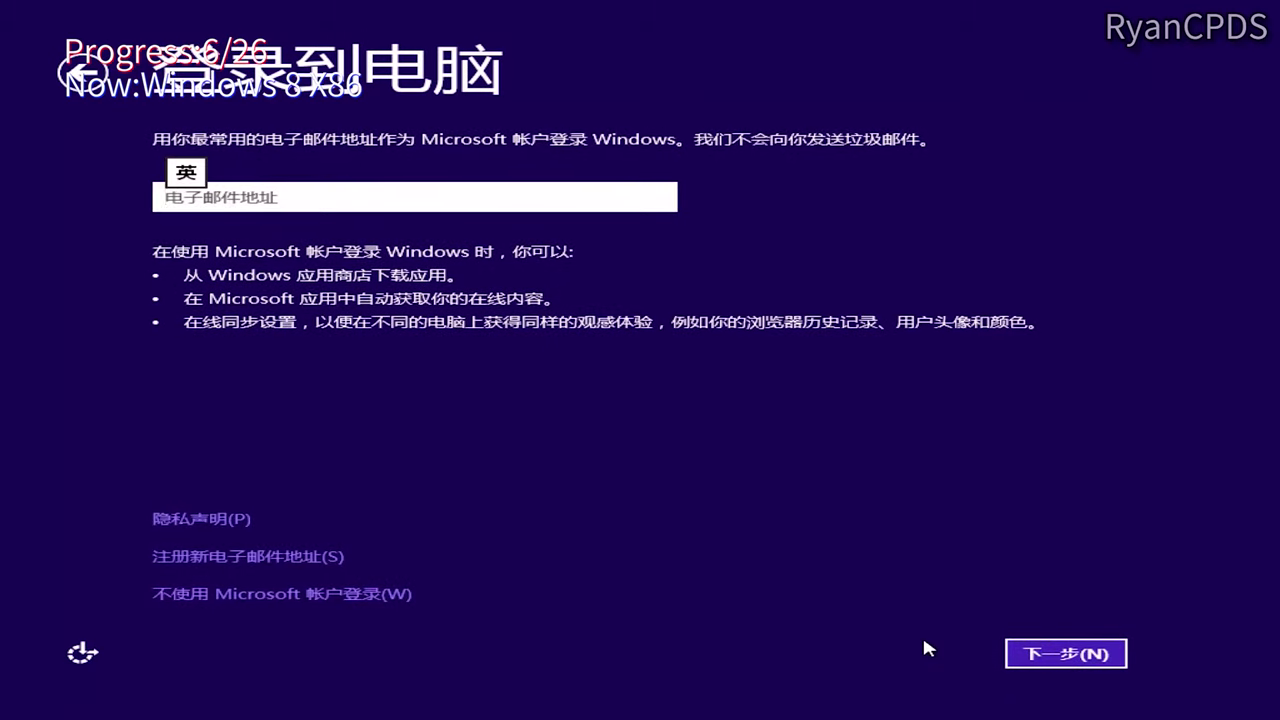
left_click(277, 594)
left_click(1035, 655)
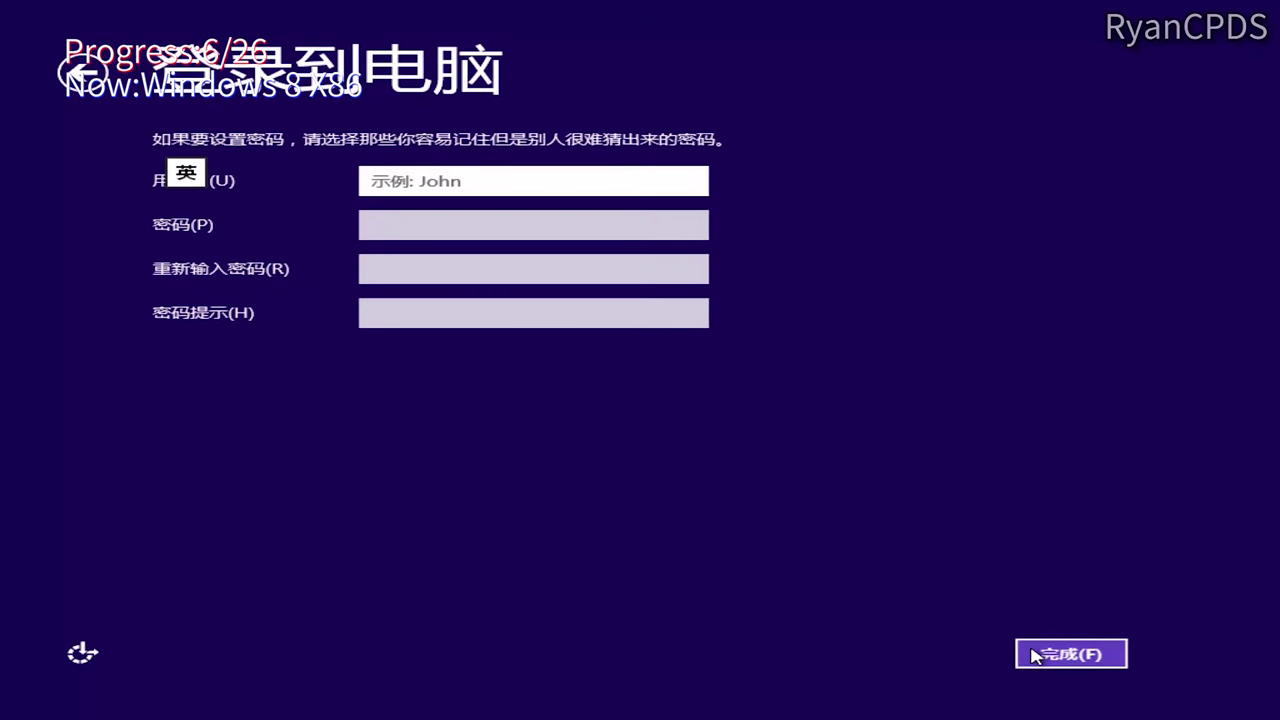
left_click(1070, 653)
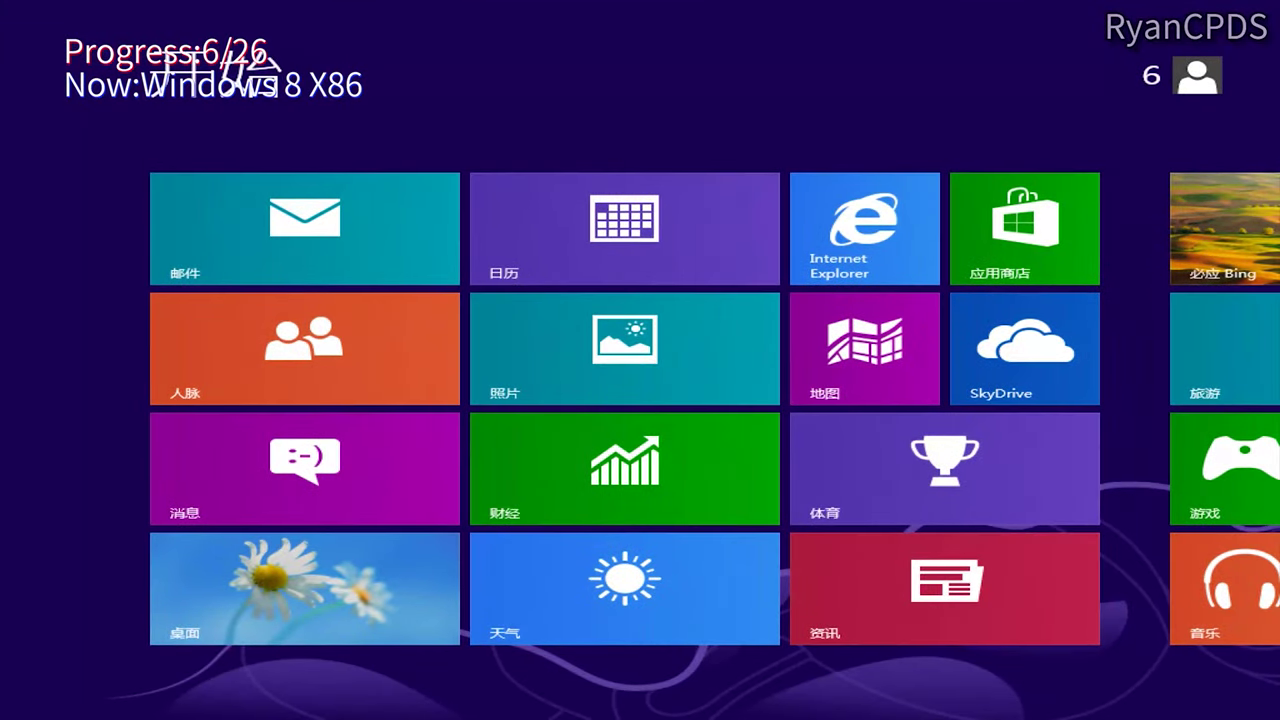
Step: Go to the desktop and run winver to confirm build 9200
left_click(371, 617)
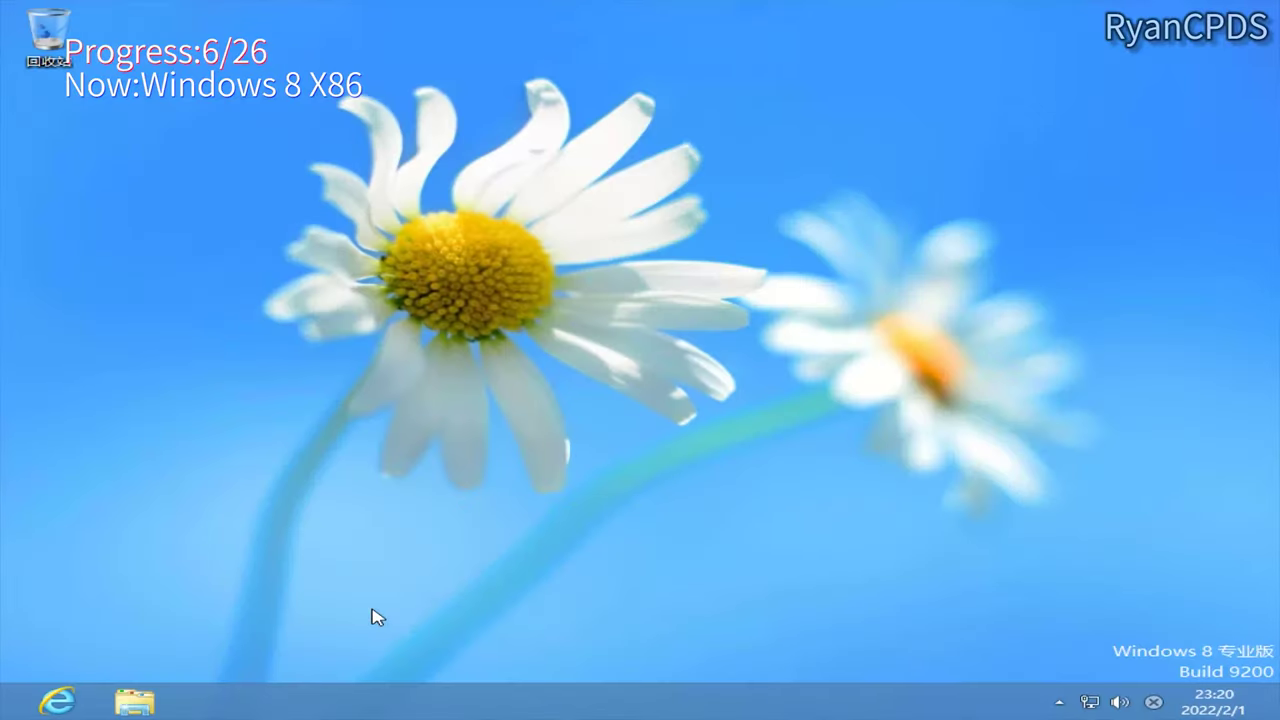
key("super+r")
type("winver")
key("Return")
key("Return")
Step: Open the System information window to confirm 32-bit Windows 8 Pro
right_click(134, 701)
right_click(147, 630)
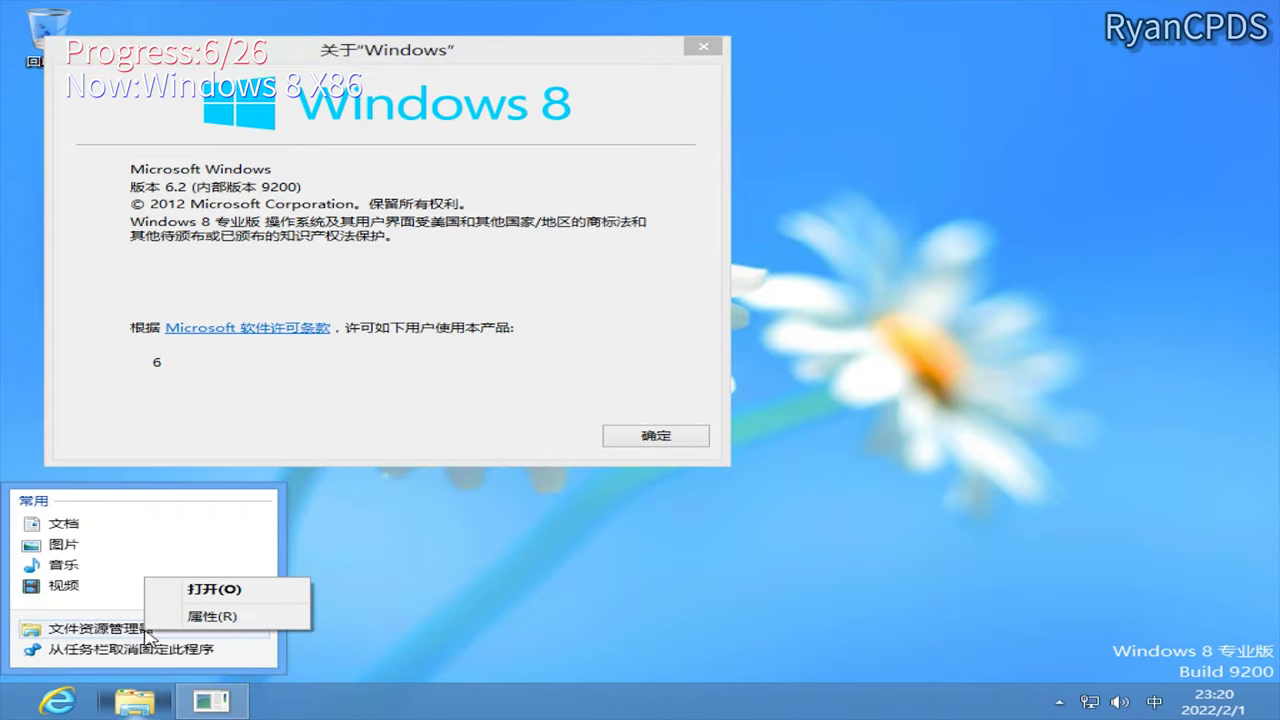
left_click(211, 616)
left_click(517, 649)
left_click(134, 701)
key("super+Pause")
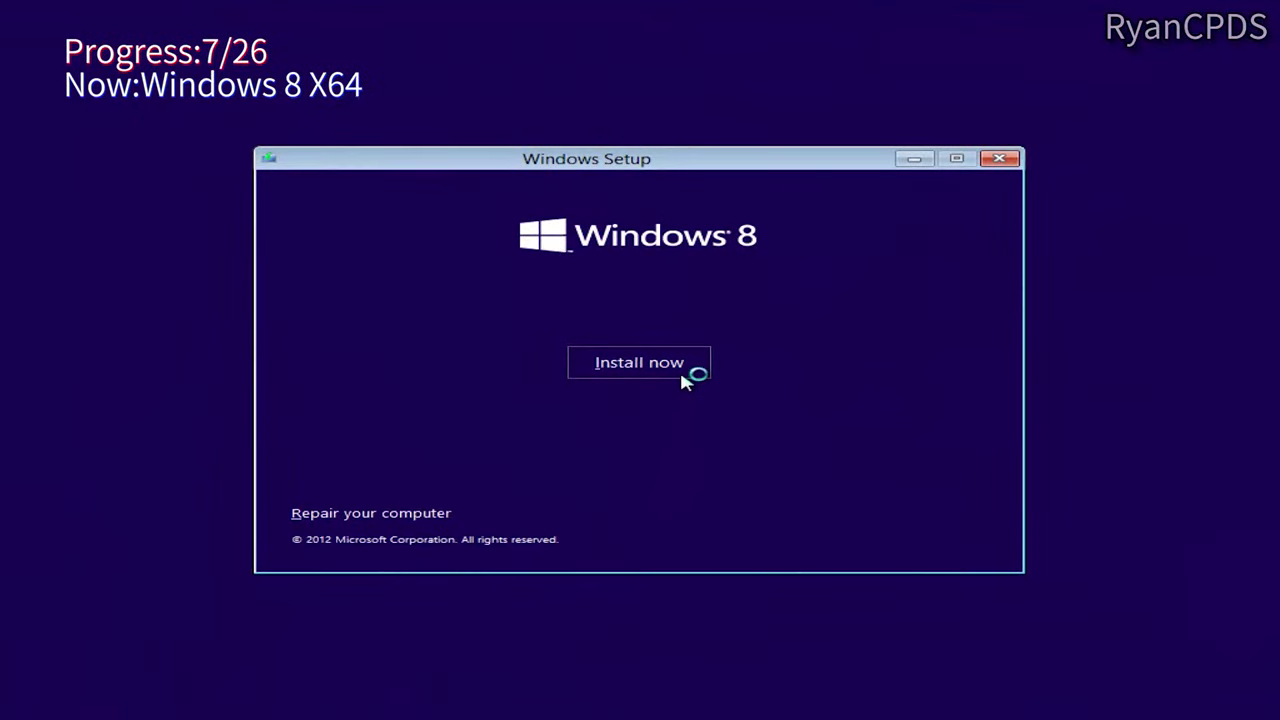
Step: Install Windows 8 x64 as a custom install onto Drive 1 Partition 6: 7
left_click(681, 378)
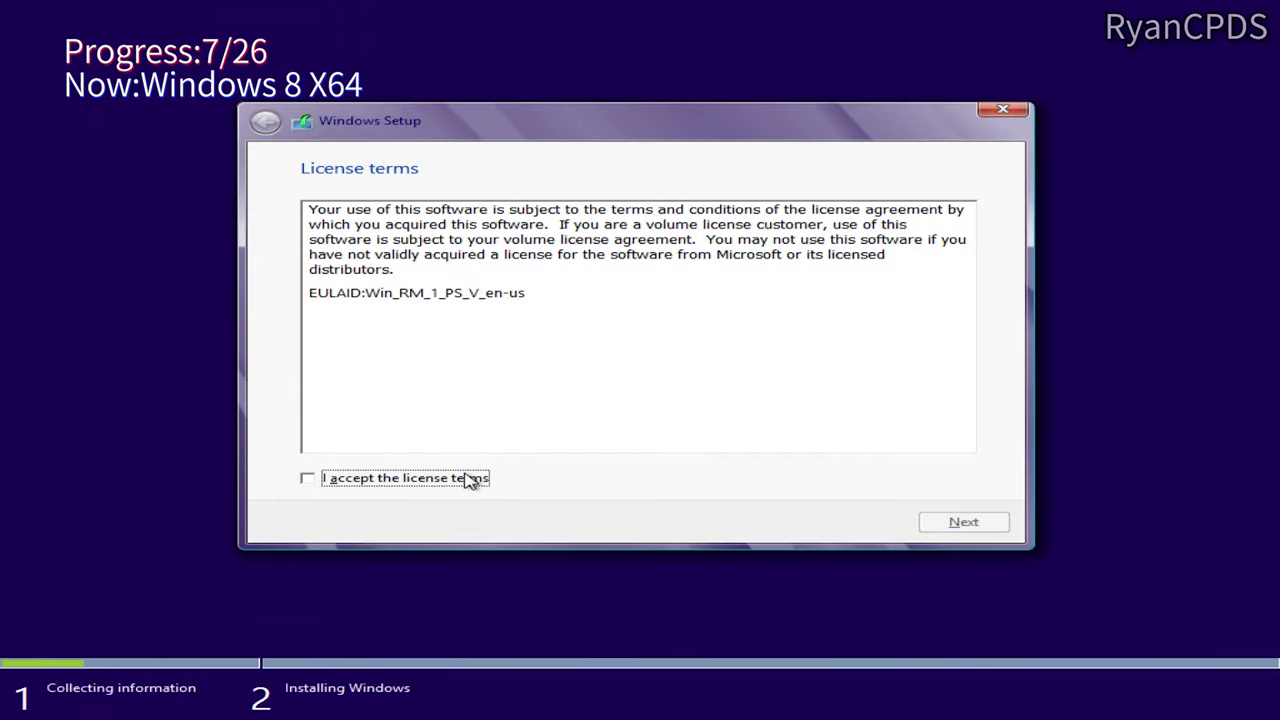
left_click(932, 513)
left_click(704, 392)
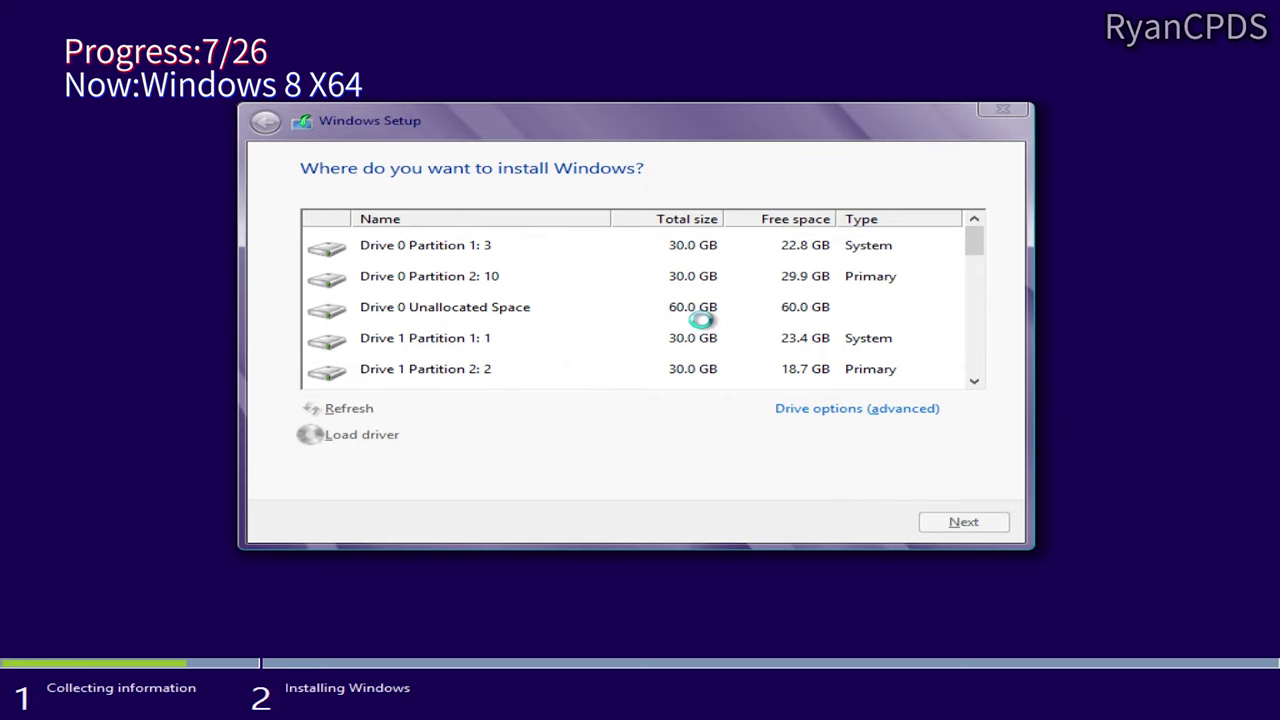
scroll(701, 319, "down", 2)
left_click(600, 312)
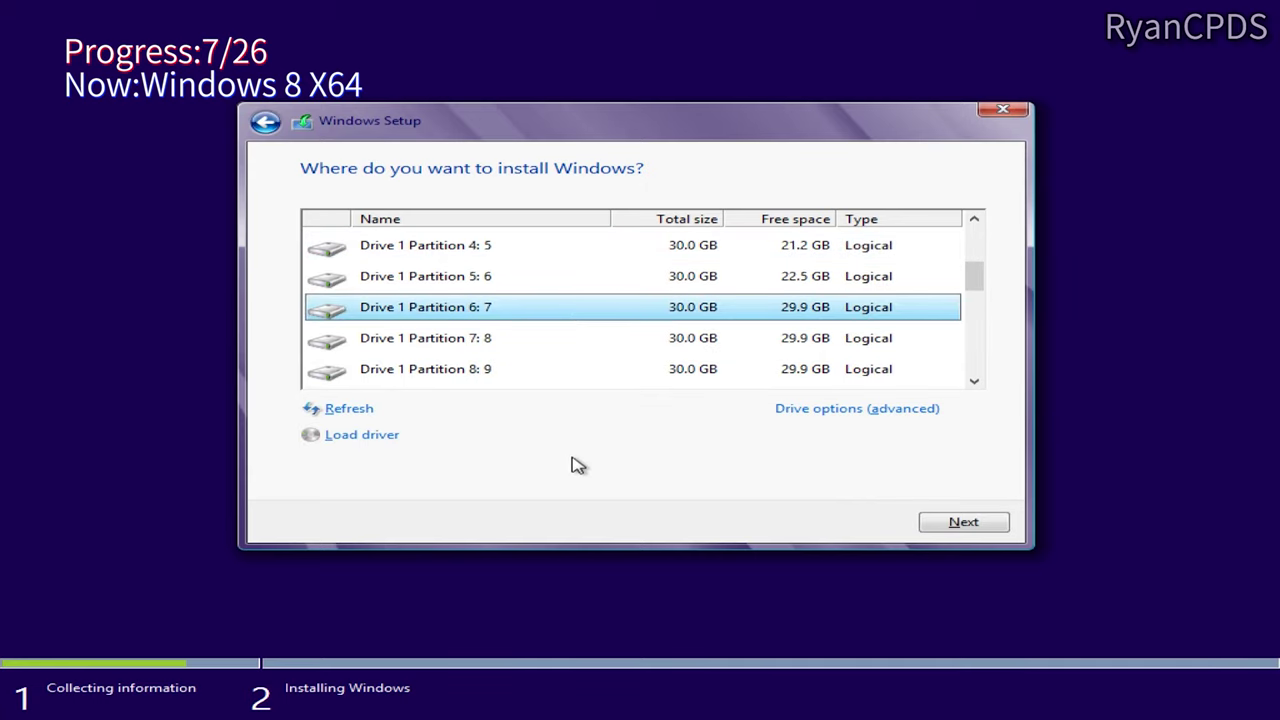
left_click(931, 522)
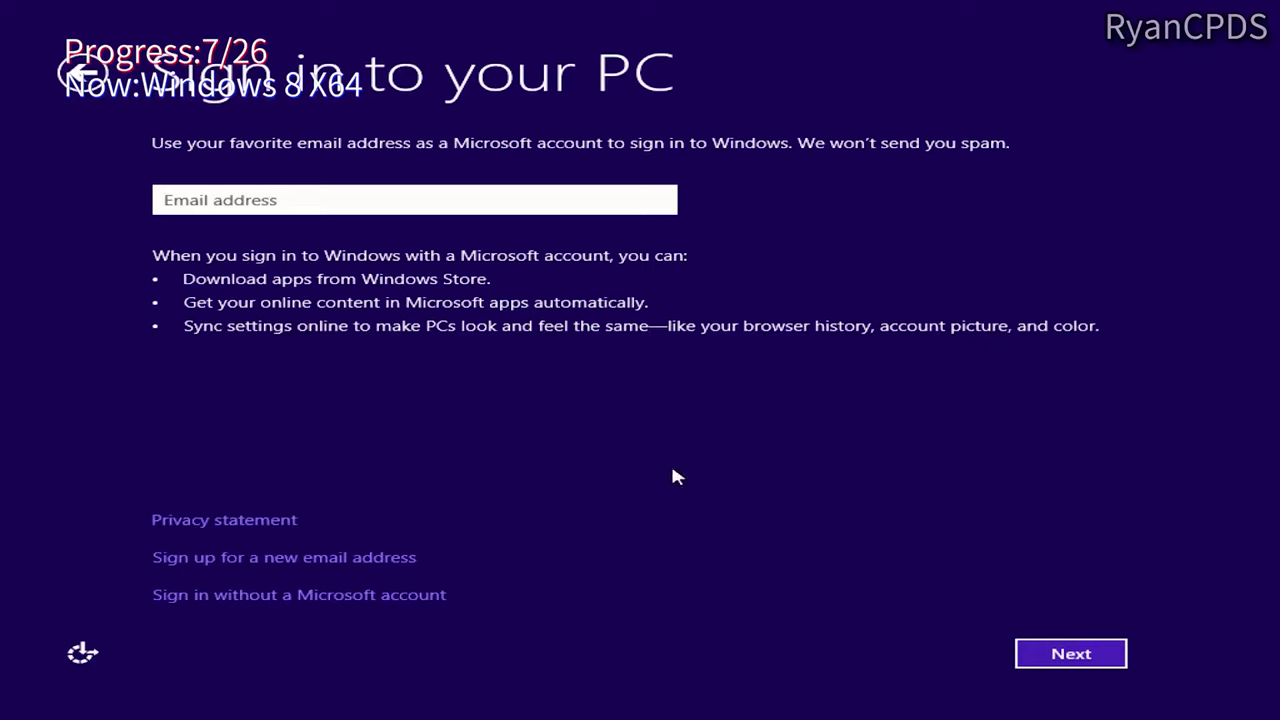
Step: Finish setup with express settings, then run winver and open System to confirm 64-bit build 9200
left_click(331, 596)
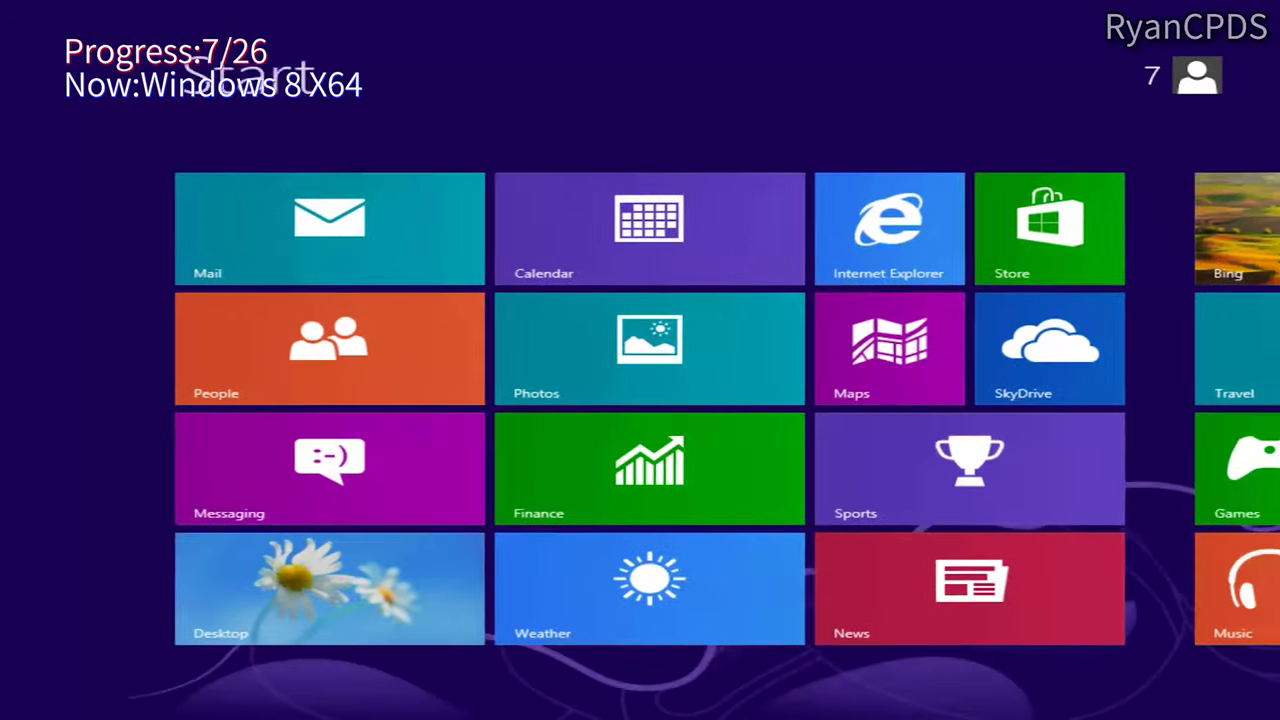
left_click(323, 608)
key("super+r")
type("winver")
key("Return")
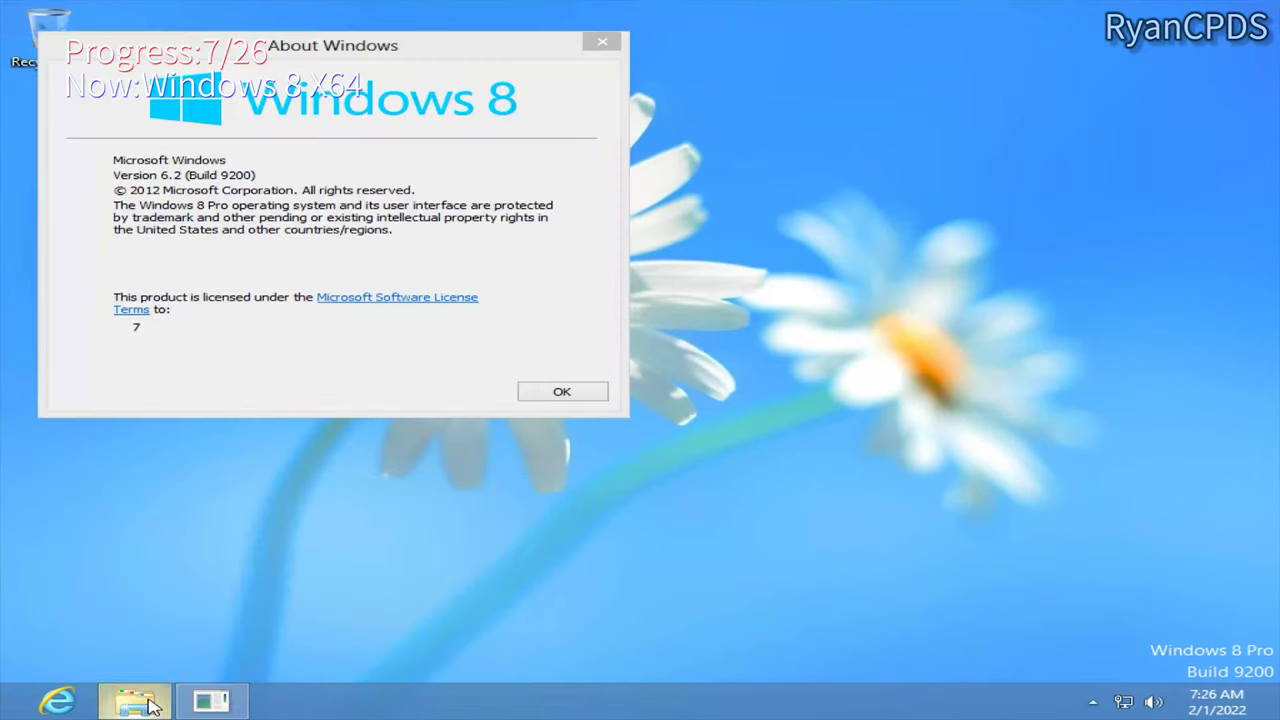
left_click(135, 702)
key("super+Pause")
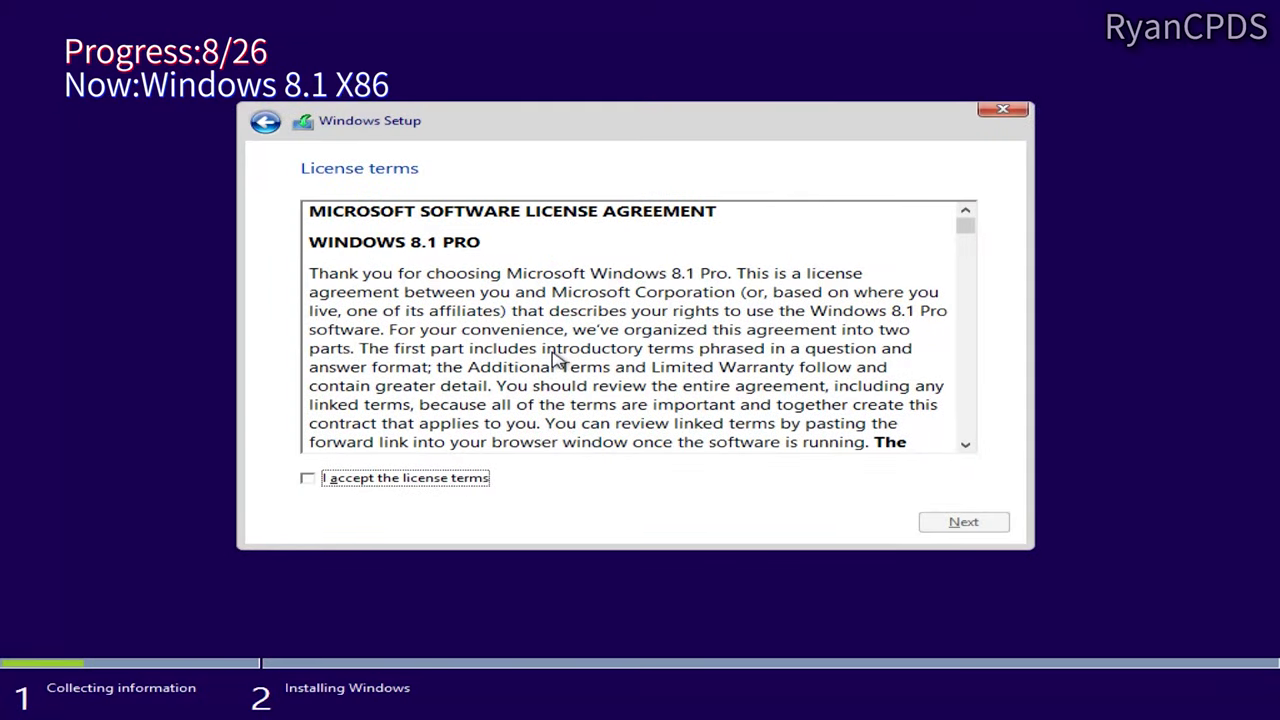
Step: Install Windows 8.1 x86 as a custom install onto Drive 1 Partition 7: 8
left_click(447, 477)
left_click(963, 522)
left_click(450, 250)
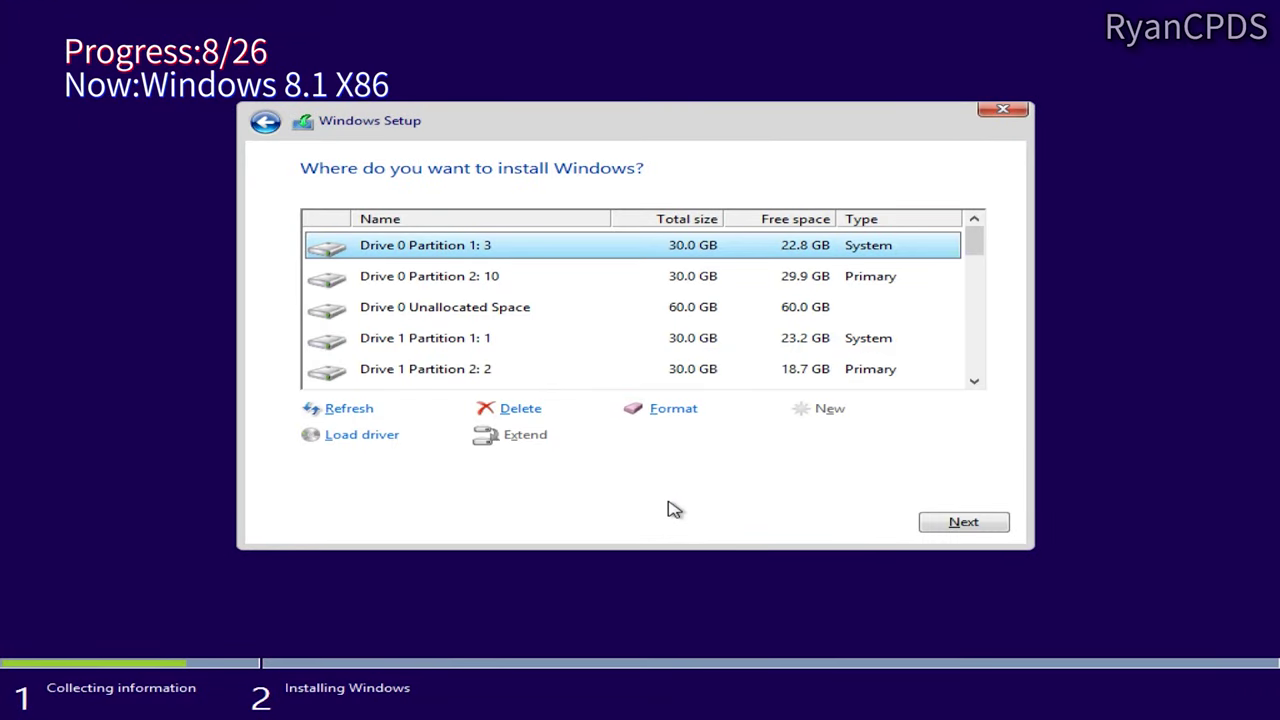
scroll(563, 330, "down", 3)
left_click(563, 337)
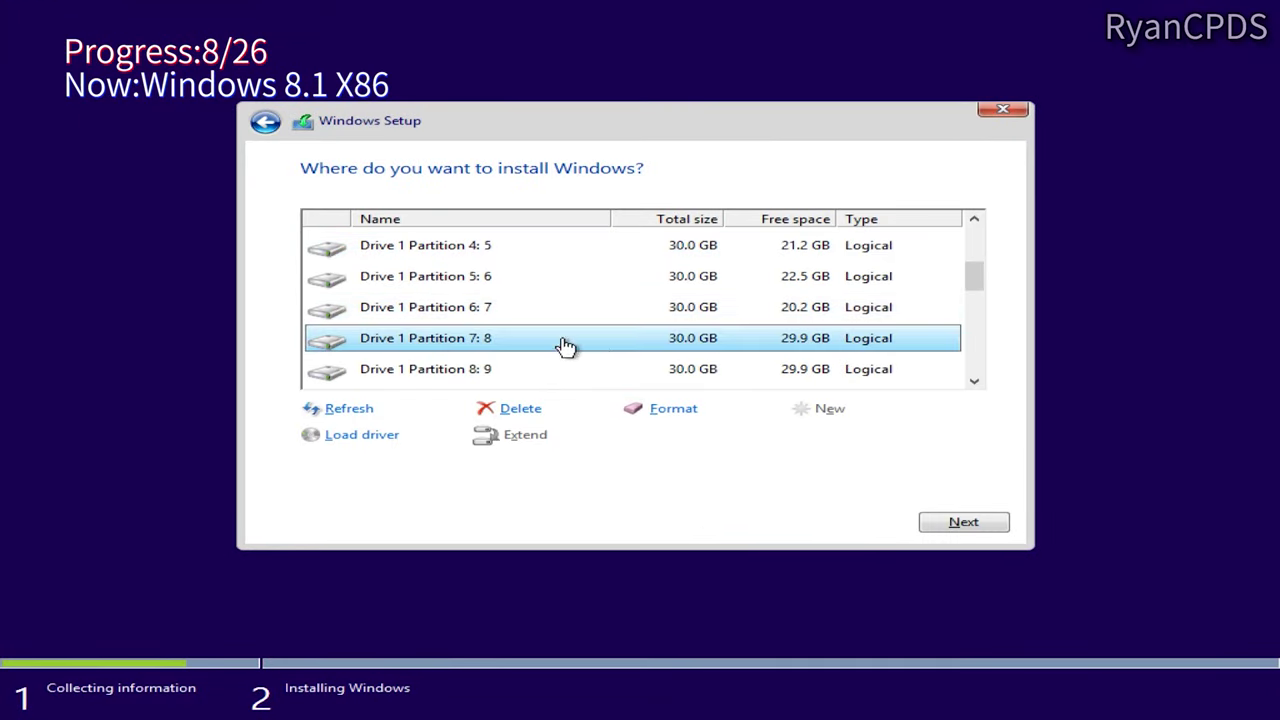
left_click(963, 522)
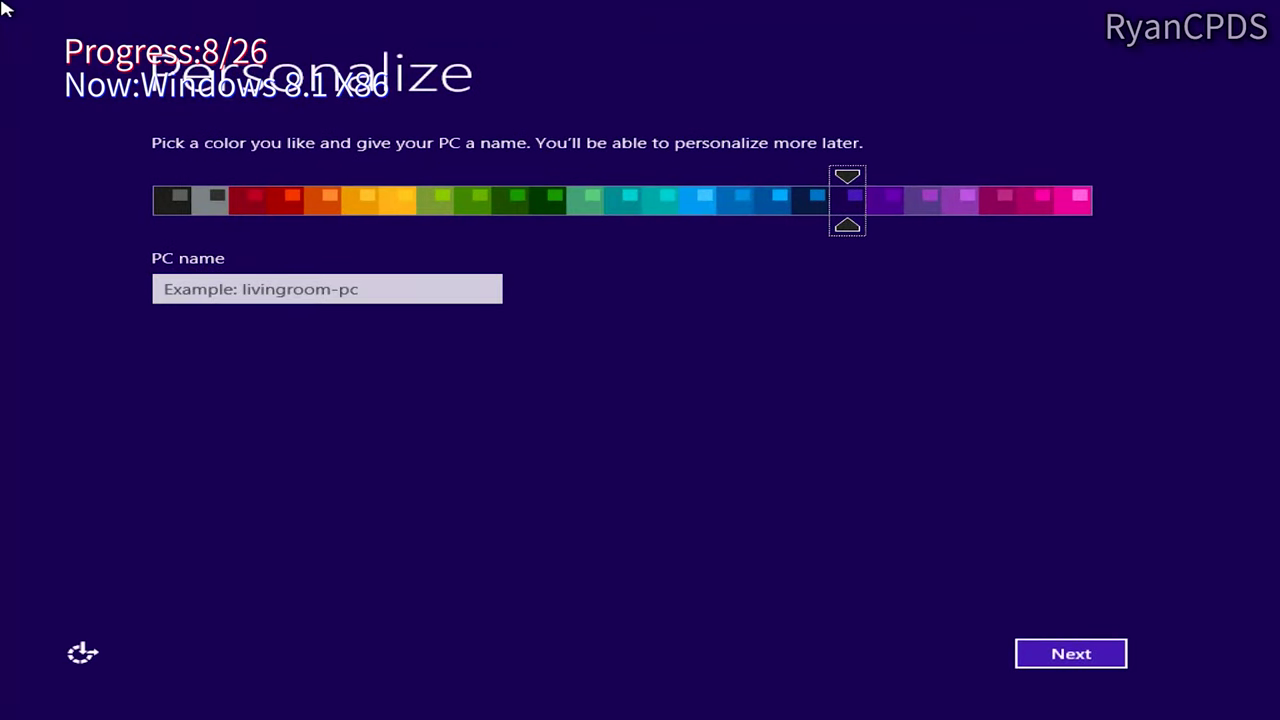
Step: Name the PC, use a local account, and run winver to confirm build 9600
left_click(414, 301)
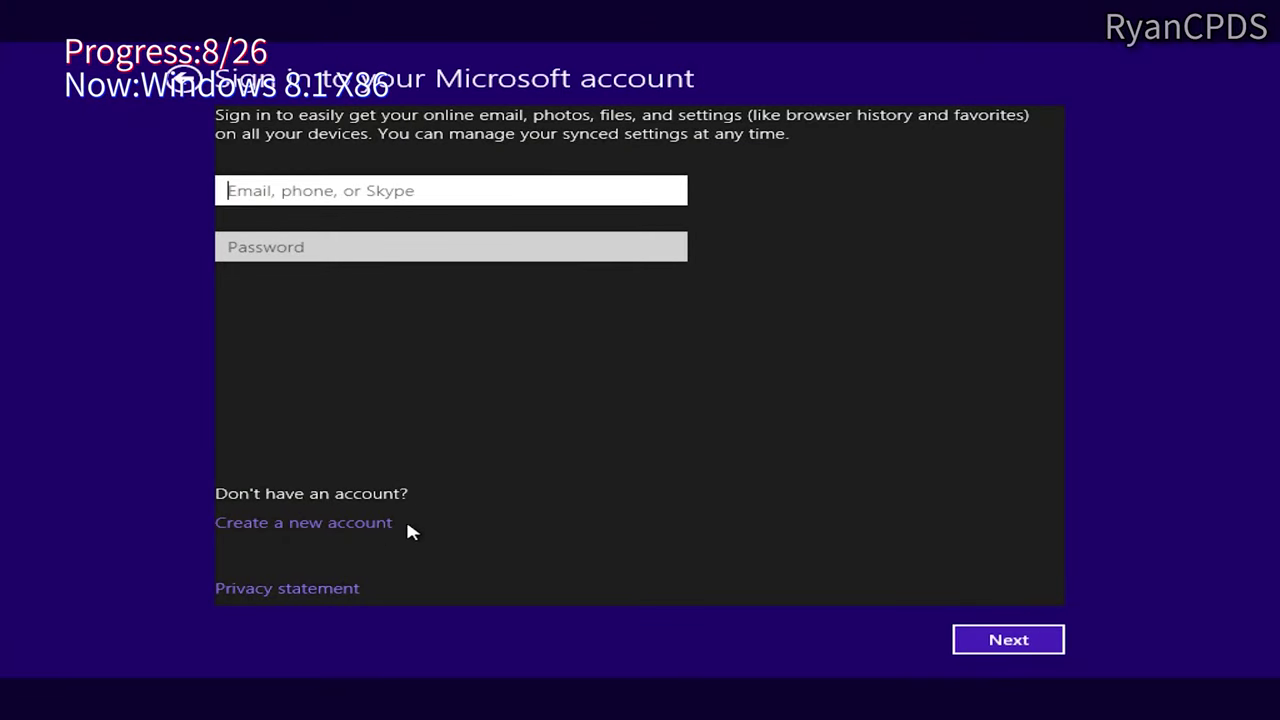
left_click(378, 524)
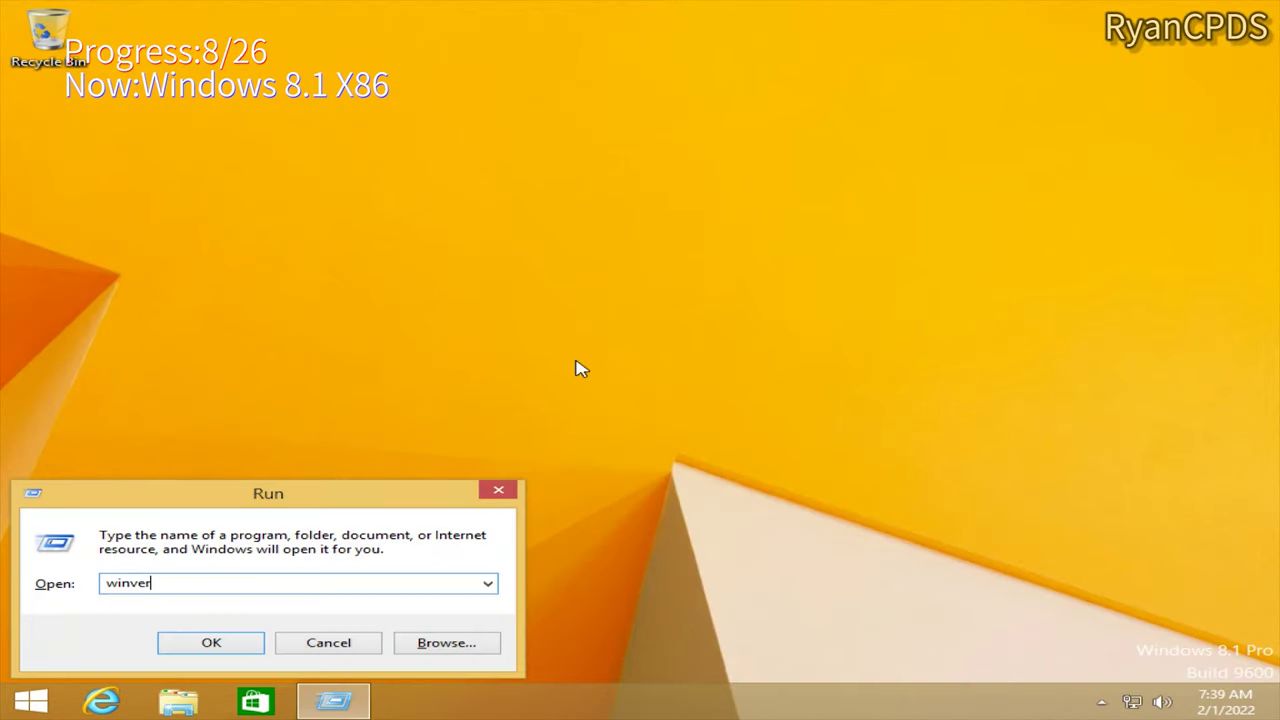
key("Return")
key("super+r")
Step: Open This PC > Properties to view the system information
left_click(360, 642)
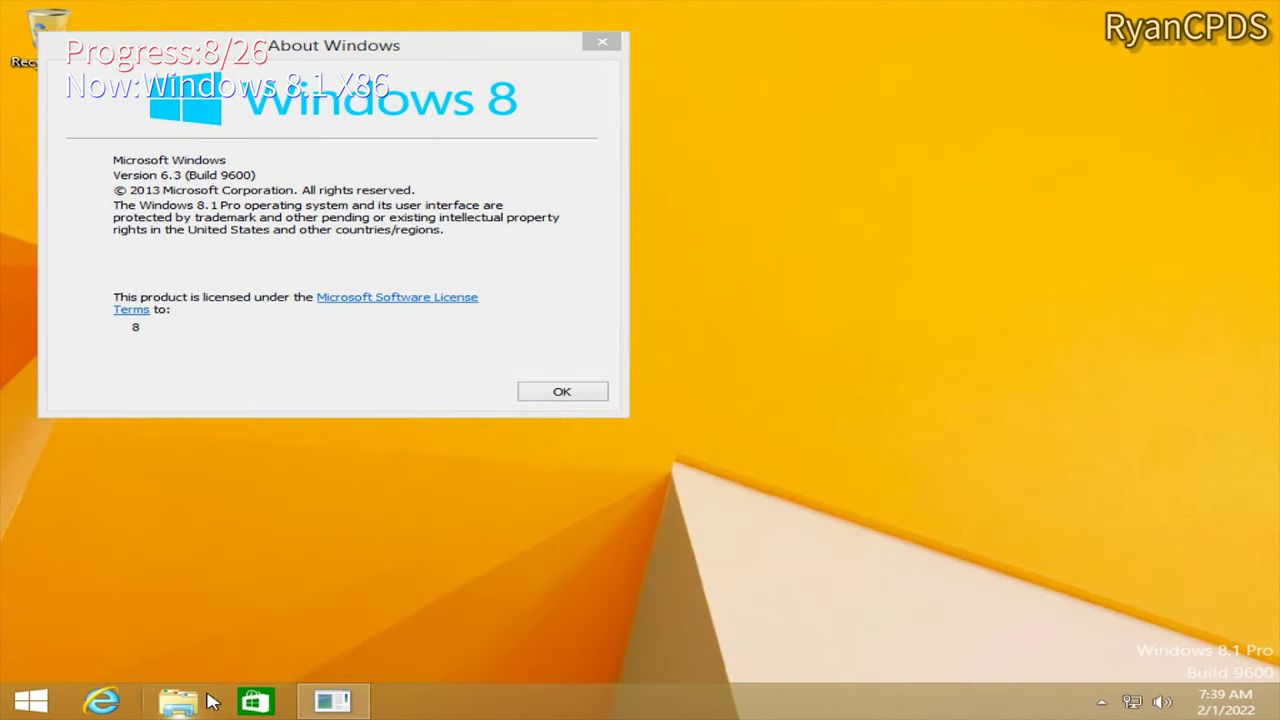
left_click(177, 700)
right_click(250, 311)
left_click(349, 517)
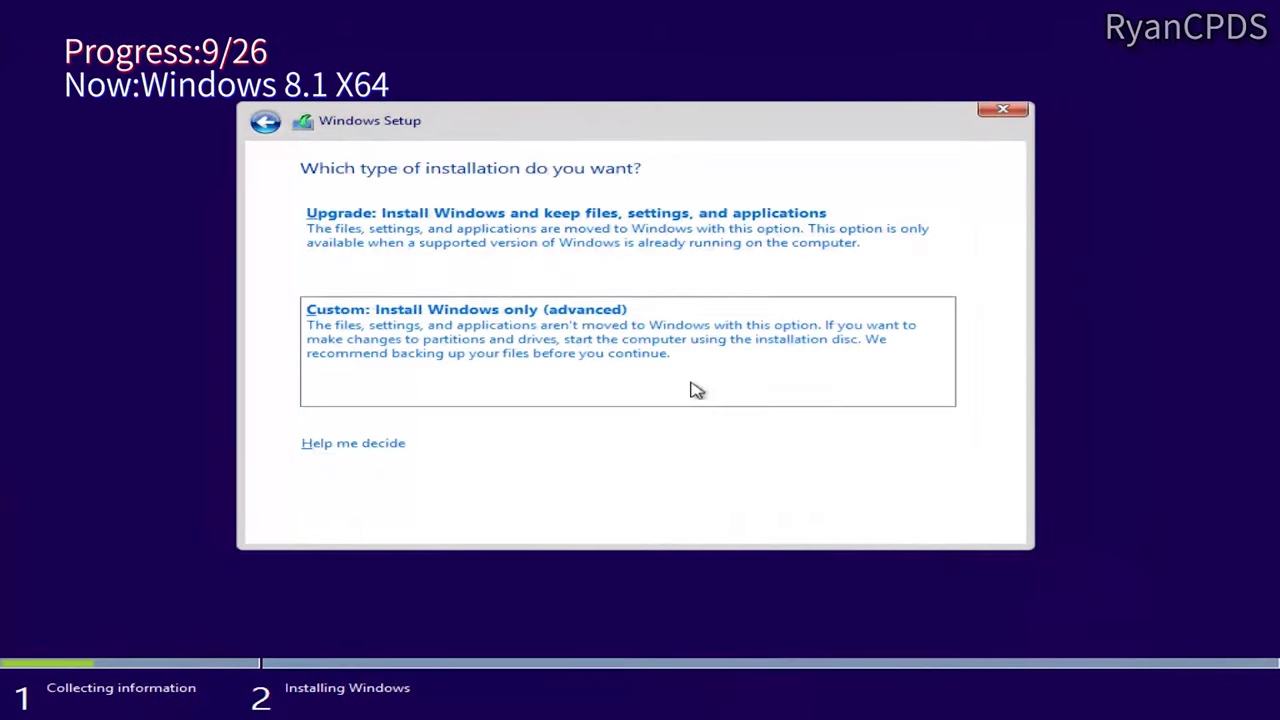
Step: Install Windows 8.1 x64 as a custom install onto Drive 1 Partition 8: 9
left_click(697, 390)
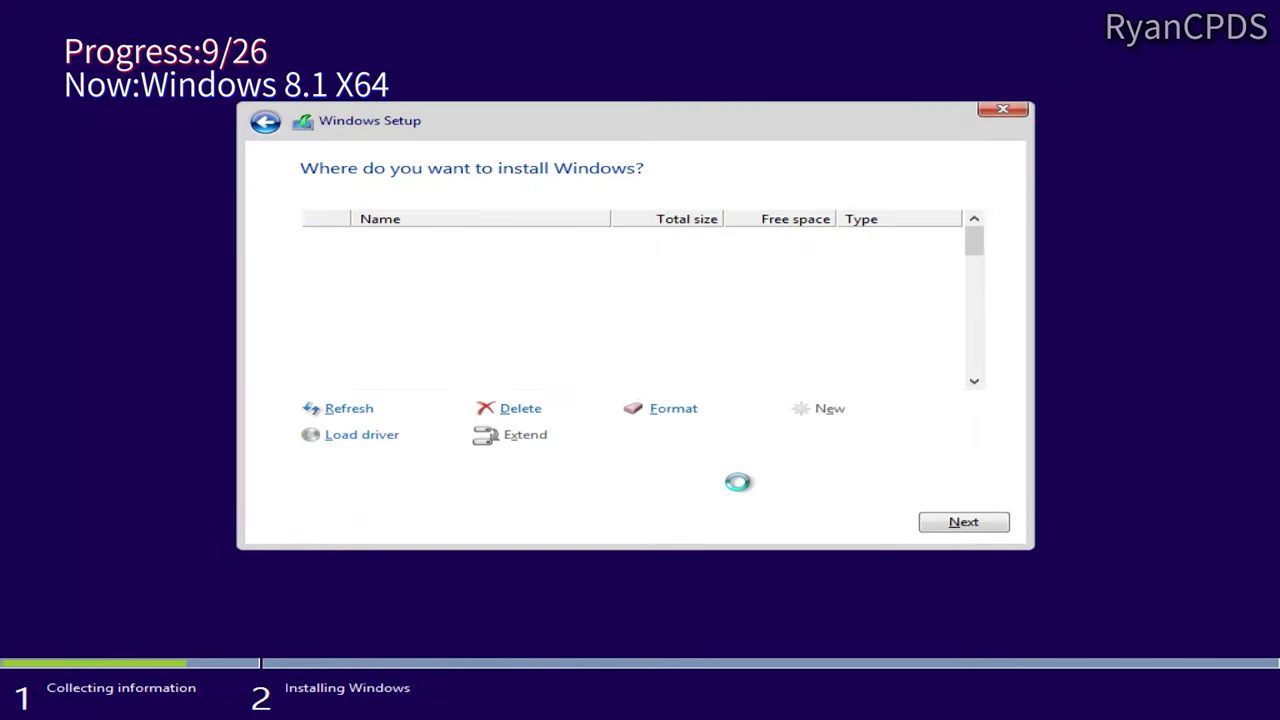
scroll(874, 360, "down", 5)
scroll(874, 357, "up", 5)
scroll(686, 380, "down", 2)
left_click(686, 378)
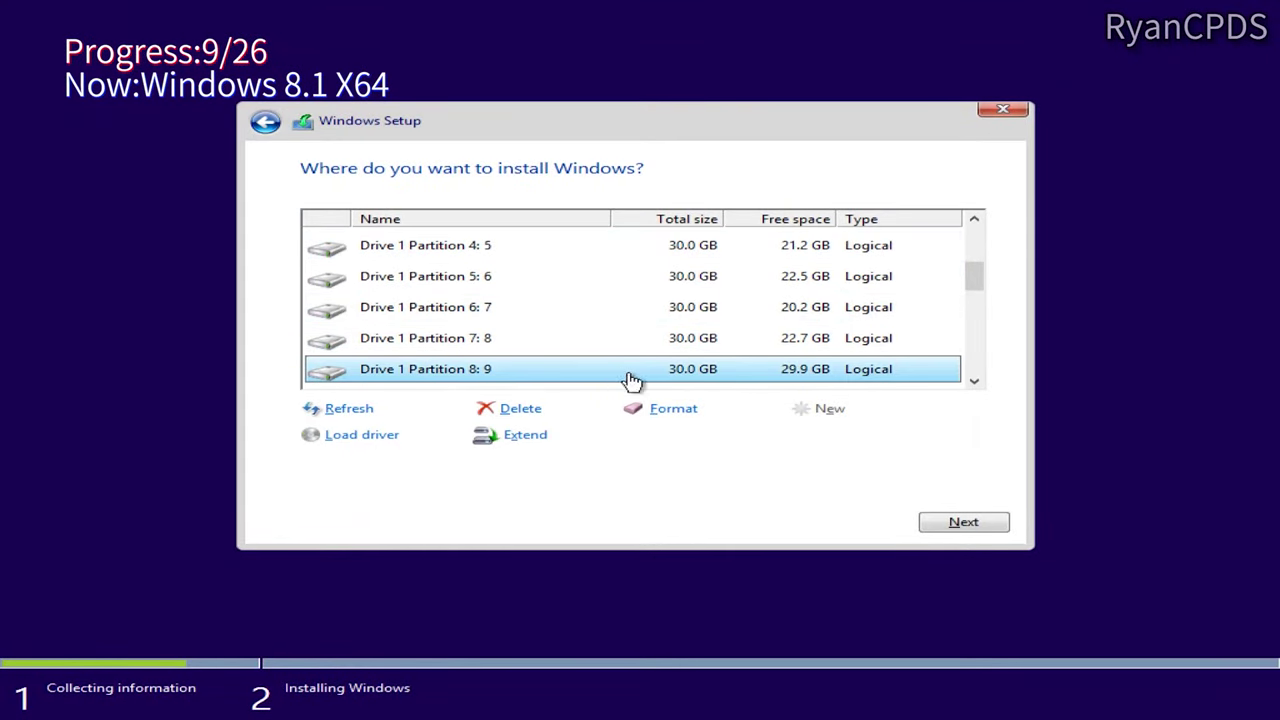
left_click(940, 522)
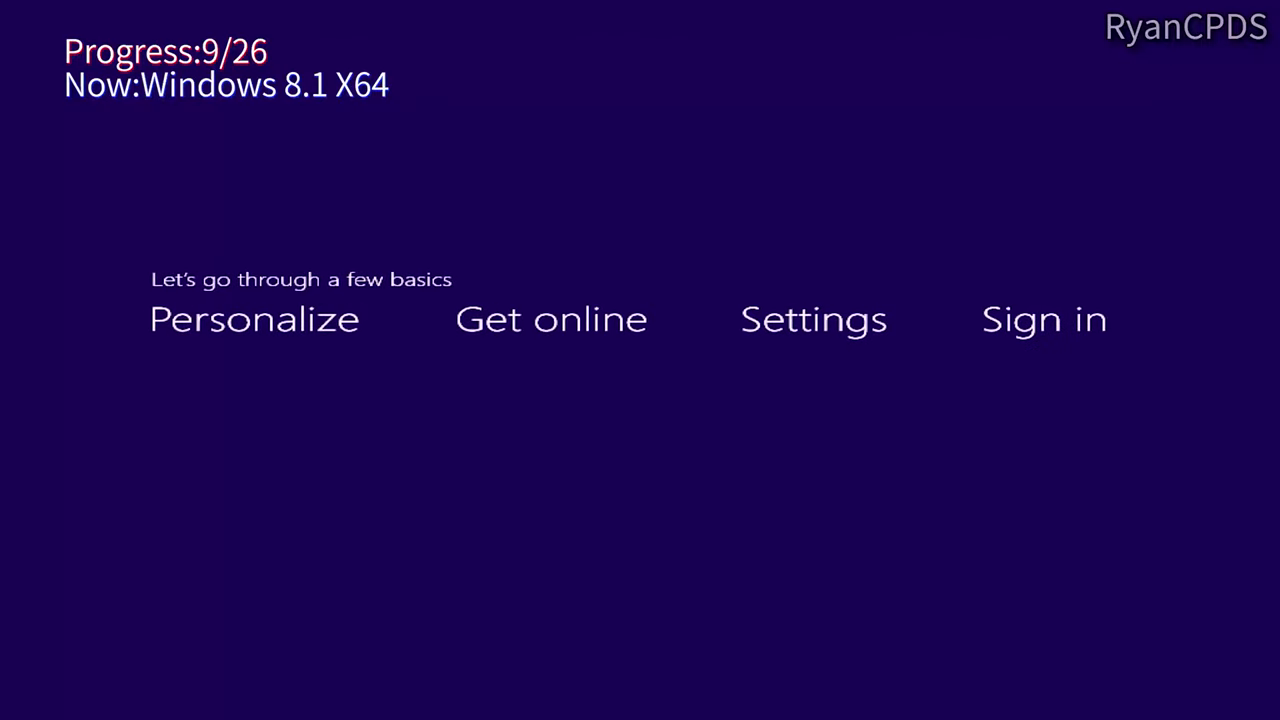
Step: Name the PC 9-pc, use express settings, and finish creating the local account
type("9-pc")
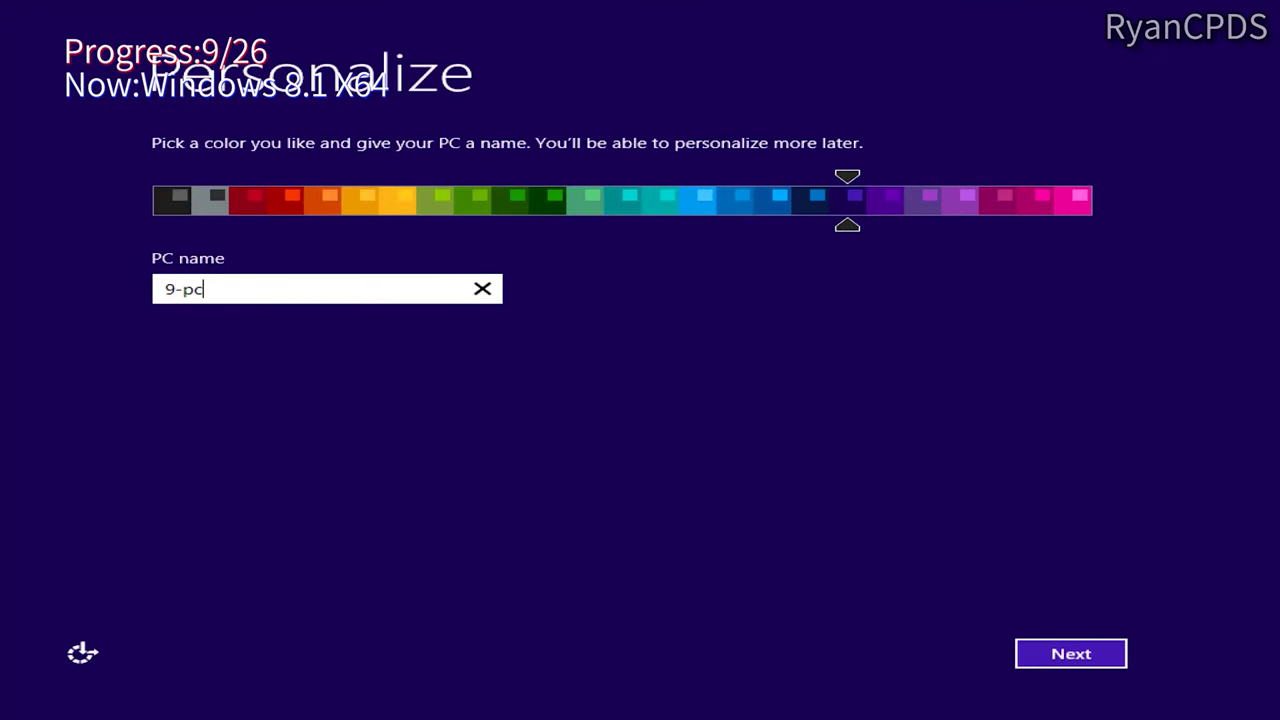
key("Return")
left_click(855, 662)
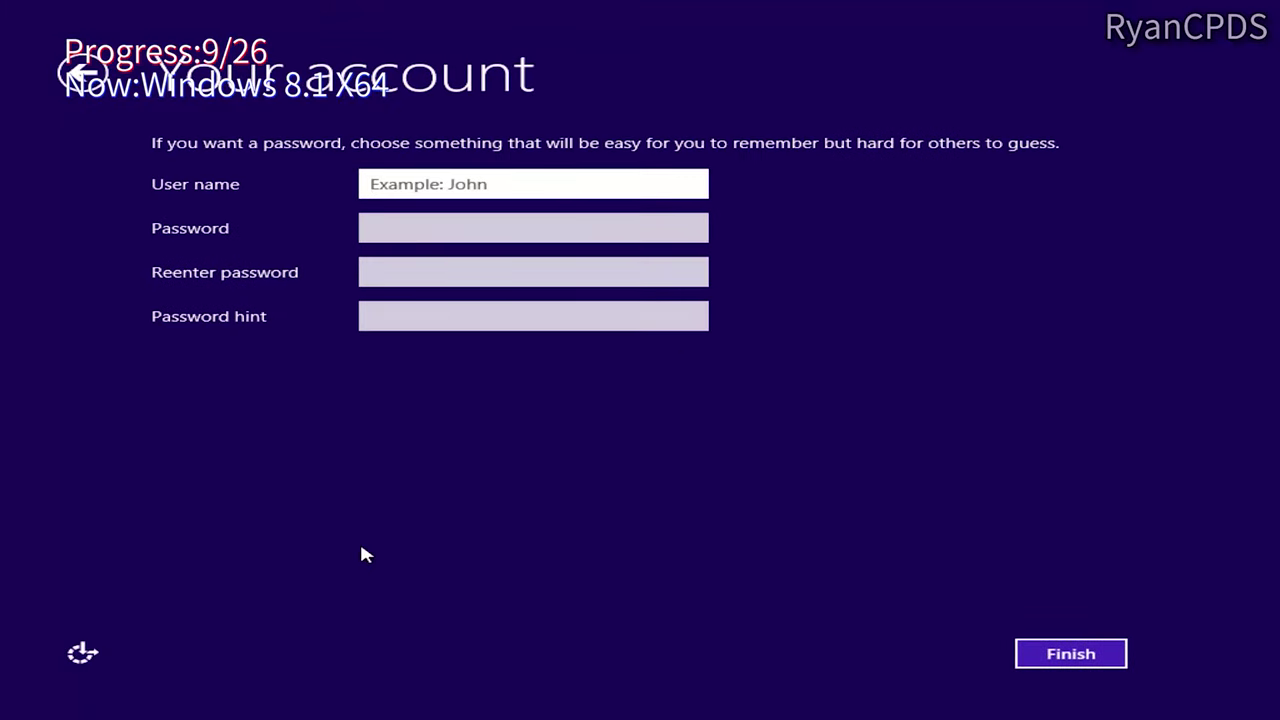
type("9")
key("Return")
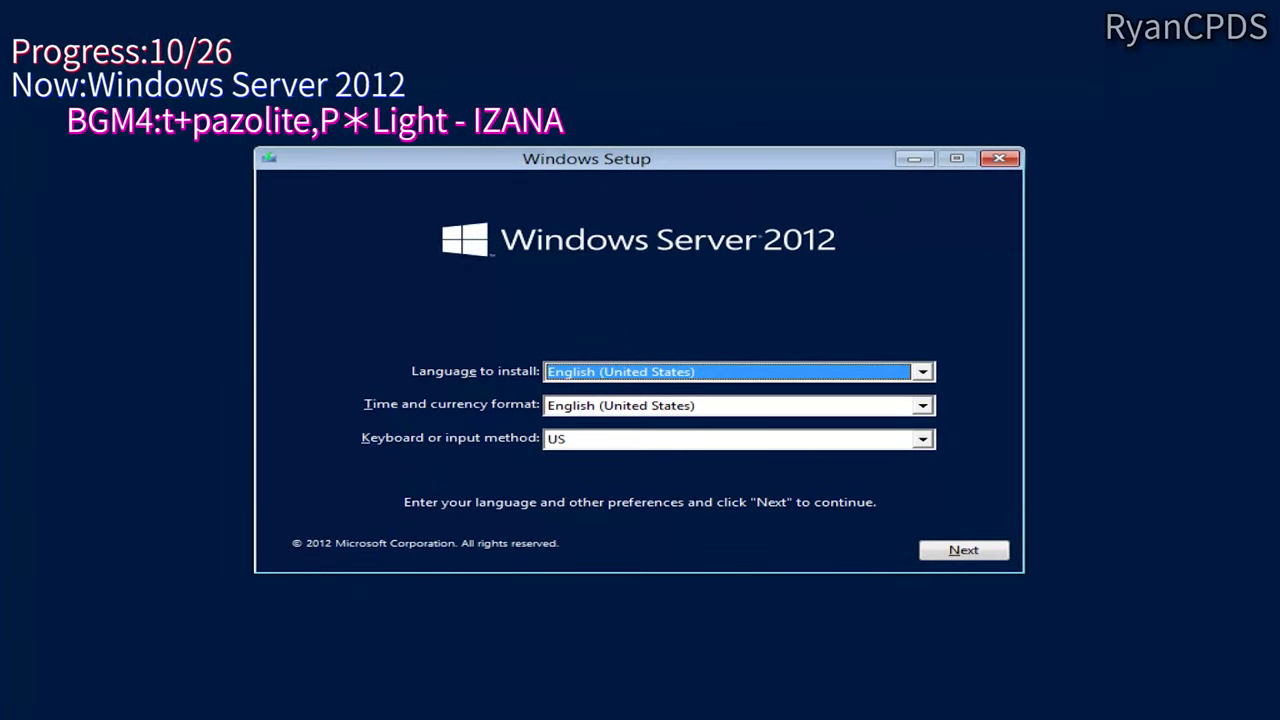
Step: Begin Windows Server 2012 setup and choose the Standard (Server with a GUI) edition
left_click(964, 549)
left_click(662, 368)
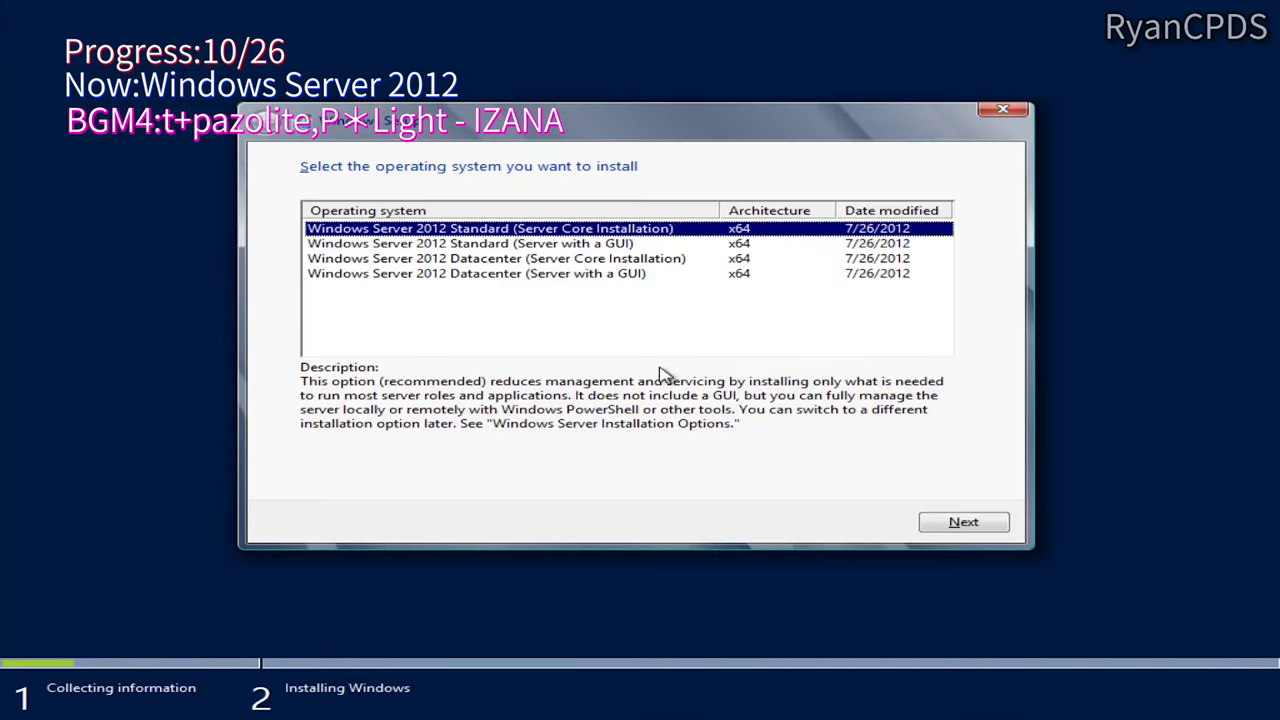
left_click(624, 243)
left_click(627, 233)
left_click(627, 243)
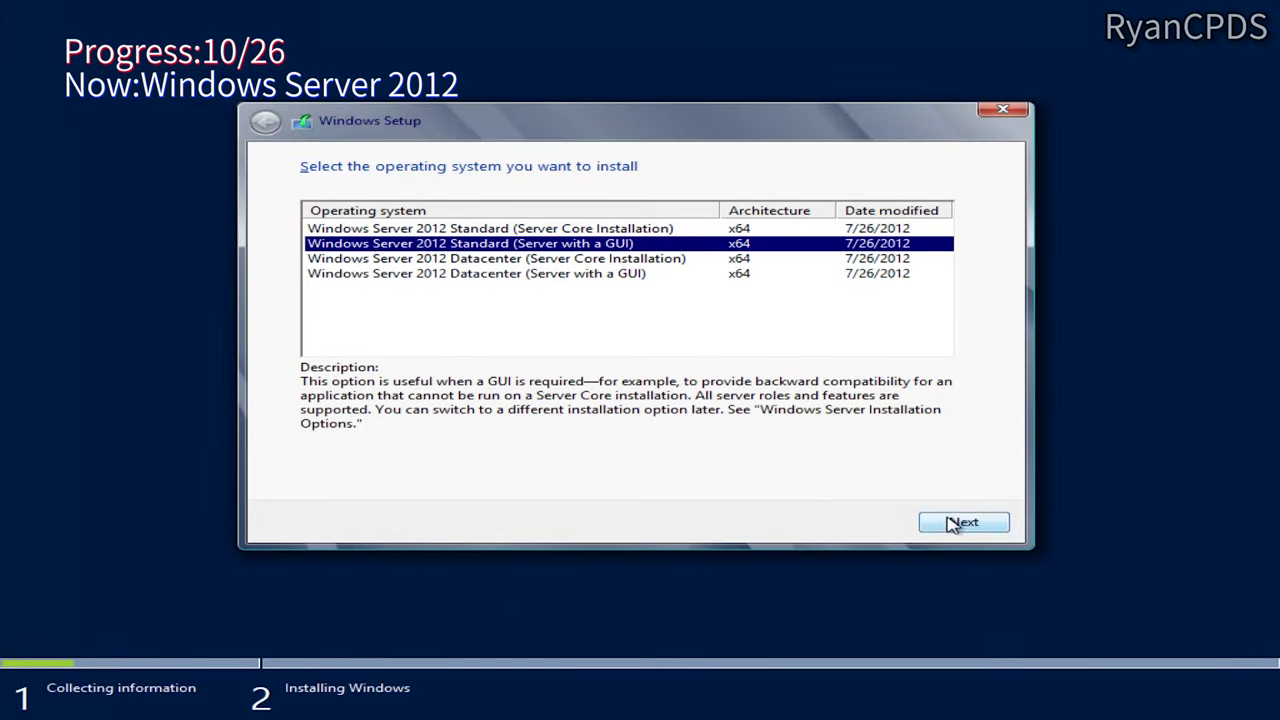
Step: Accept the license and custom-install onto Drive 0 Partition 2: 10
left_click(962, 522)
left_click(962, 522)
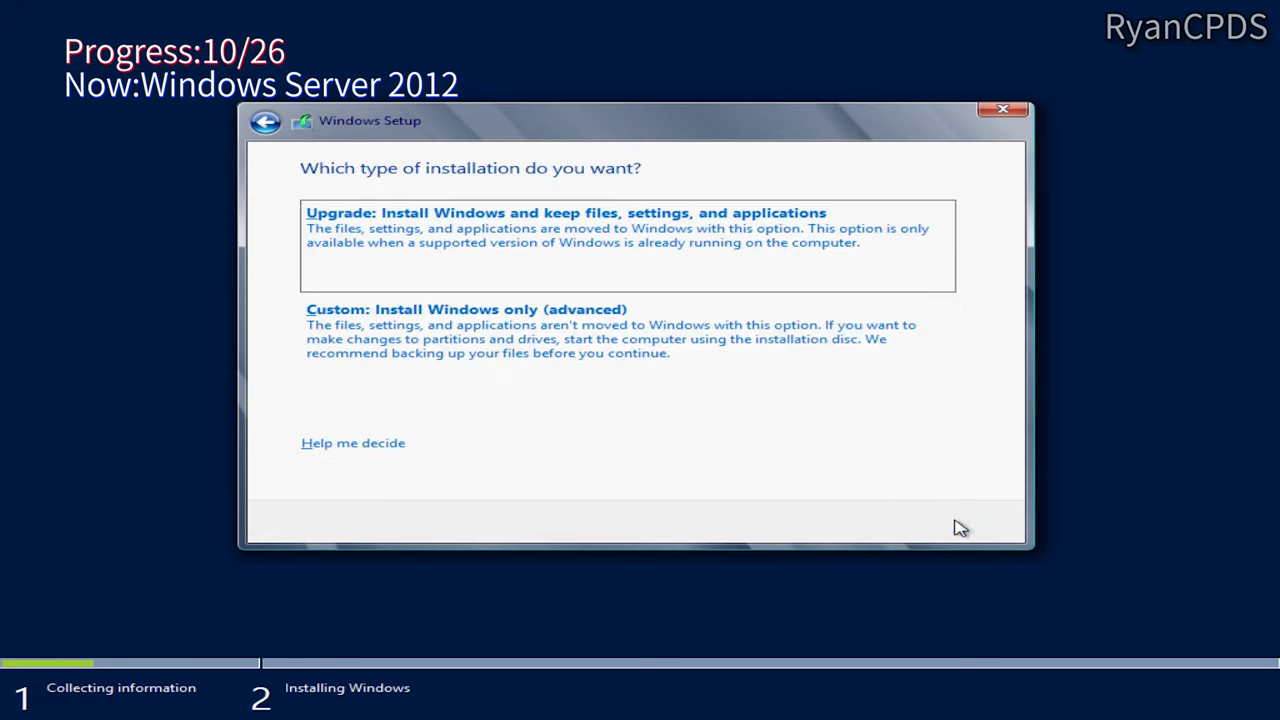
left_click(466, 311)
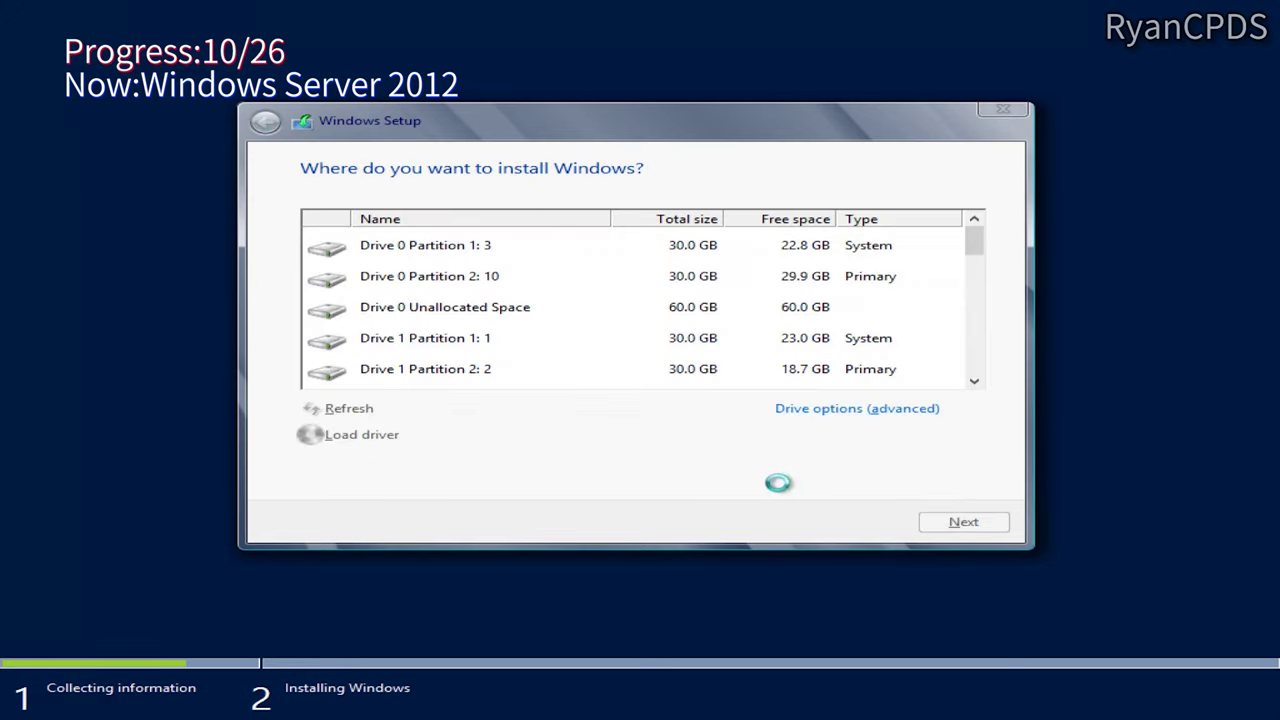
left_click(711, 280)
left_click(970, 526)
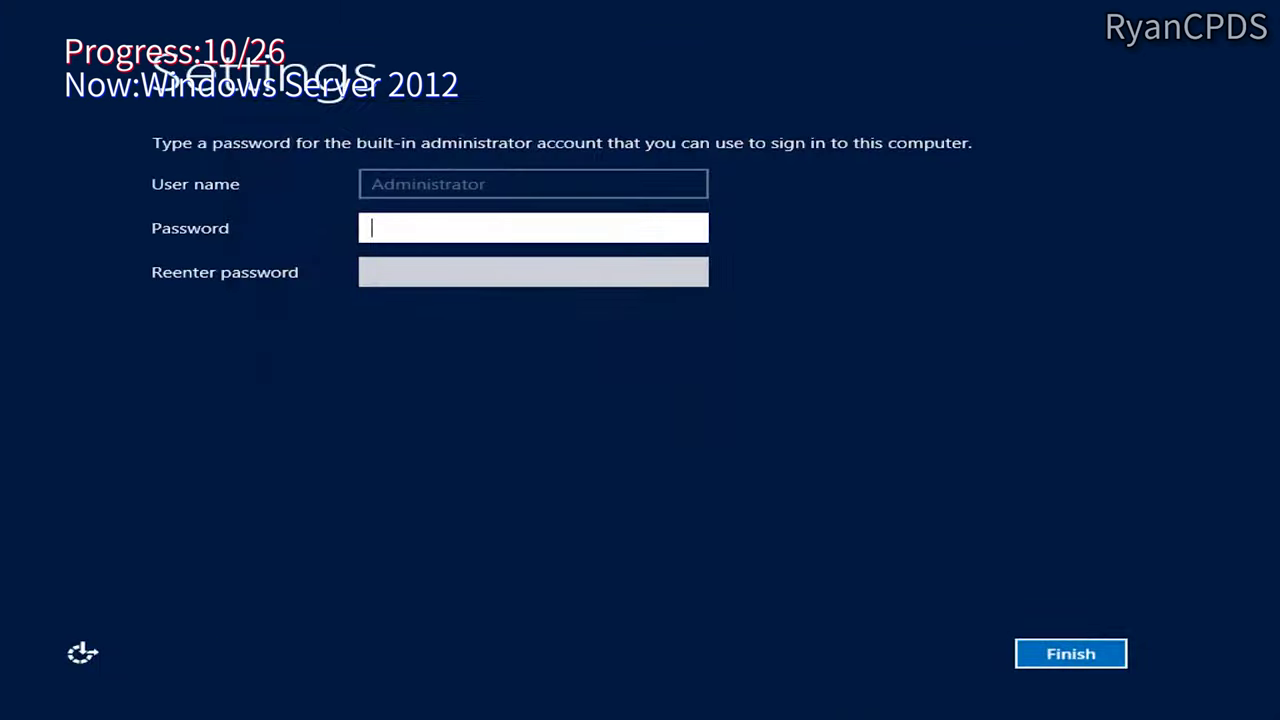
Step: Set and confirm the Administrator password, then sign in as Administrator
key("Return")
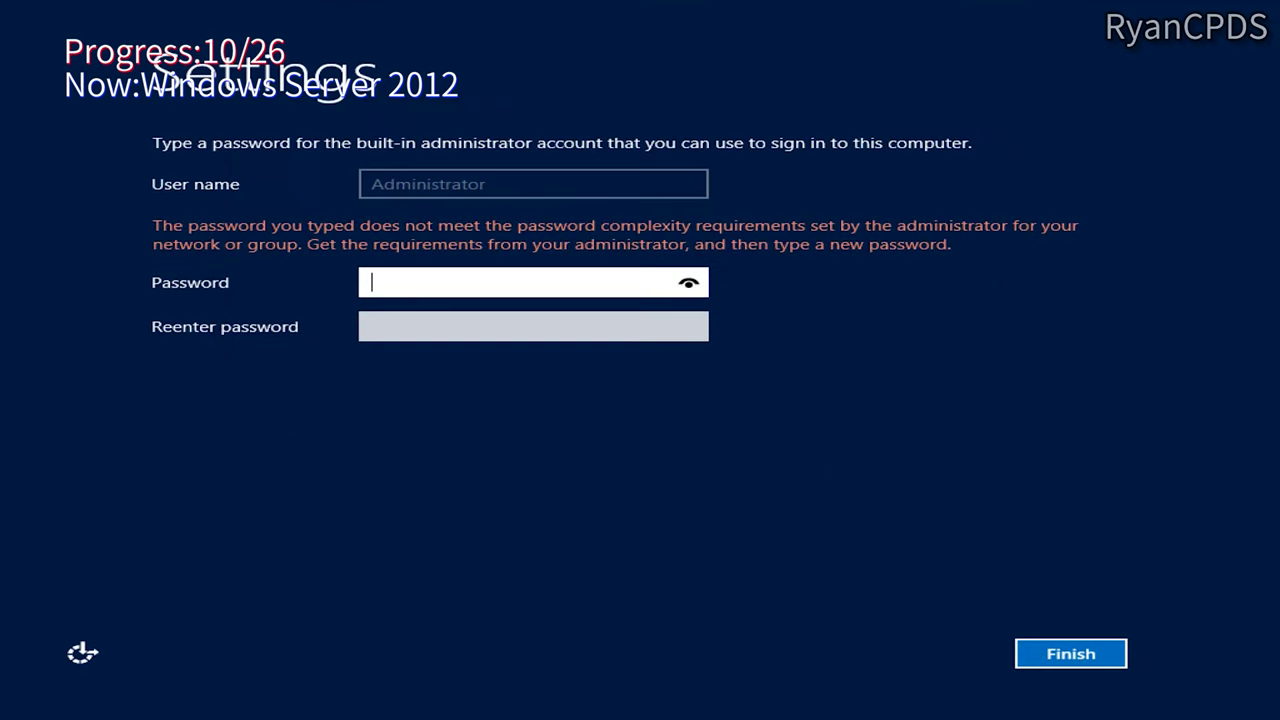
type("****")
key("Tab")
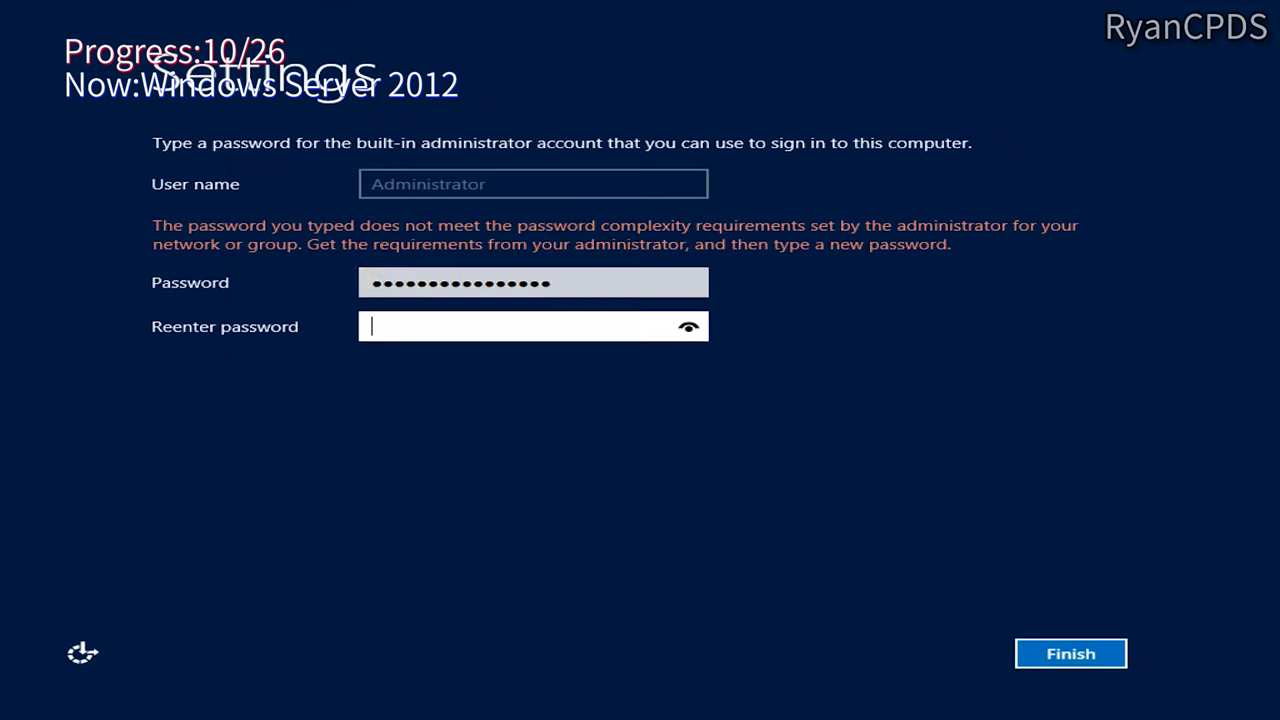
type("****************")
key("Return")
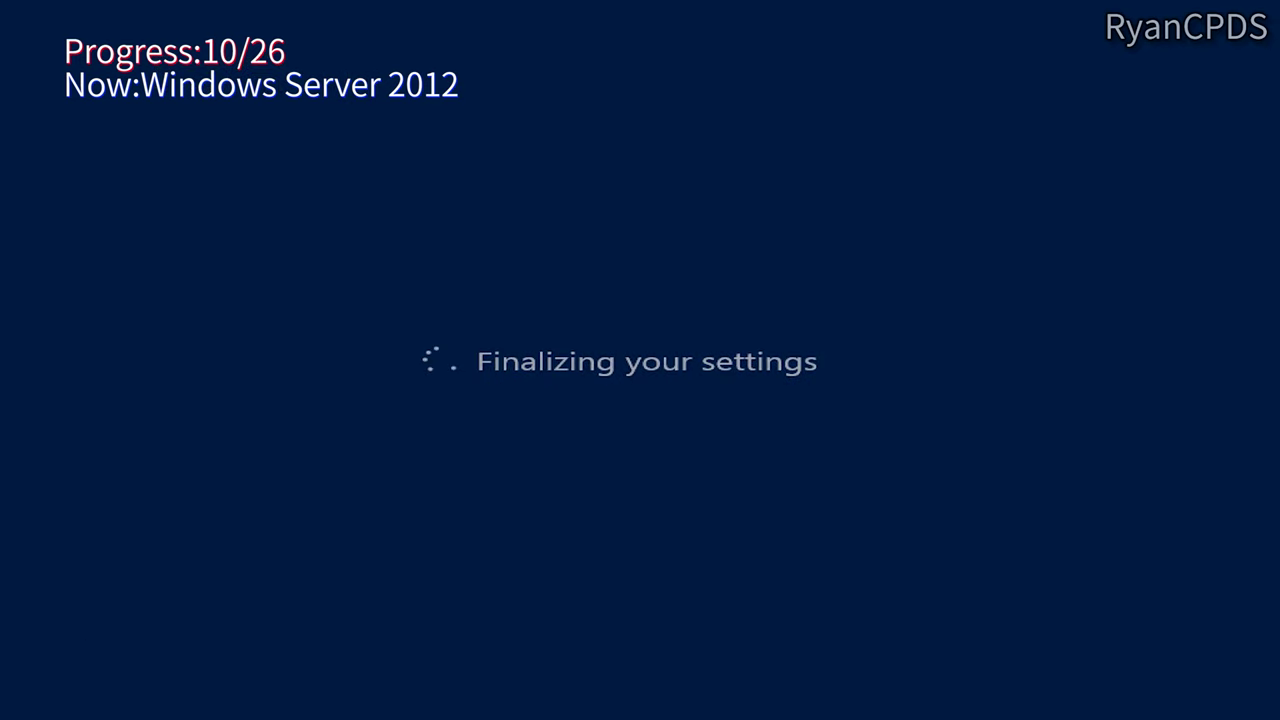
key("ctrl+alt+Insert")
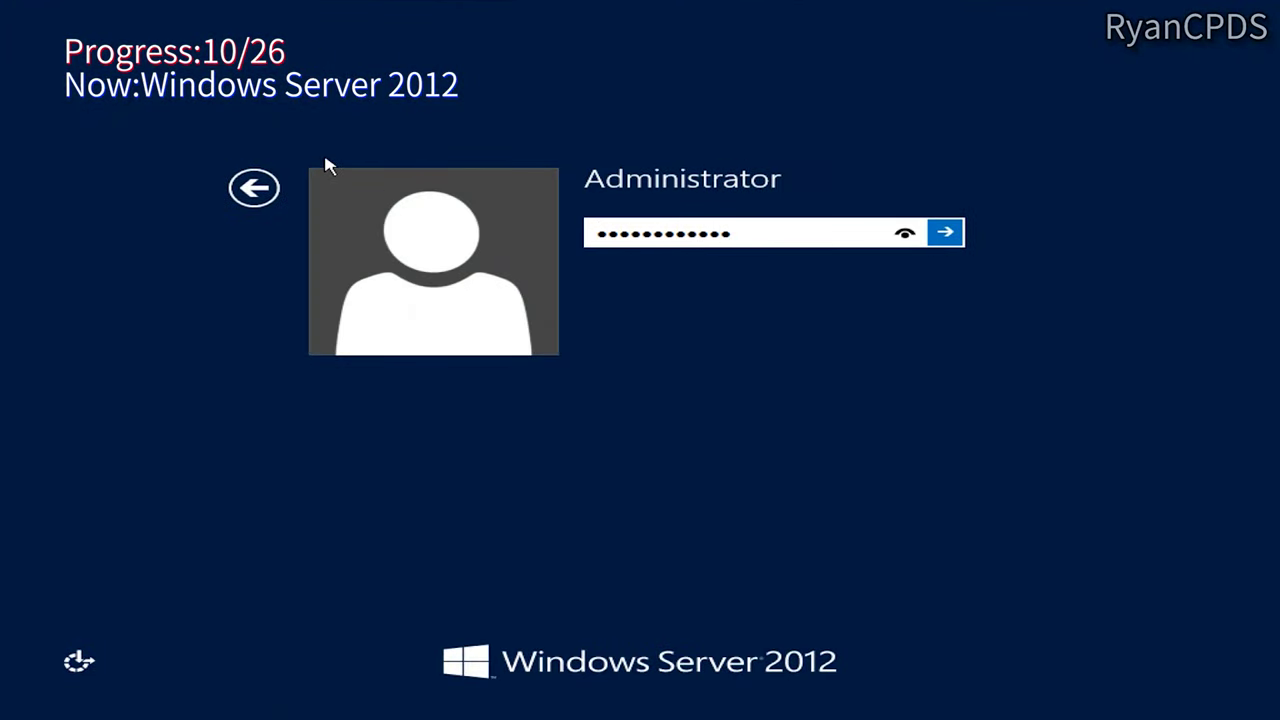
key("Return")
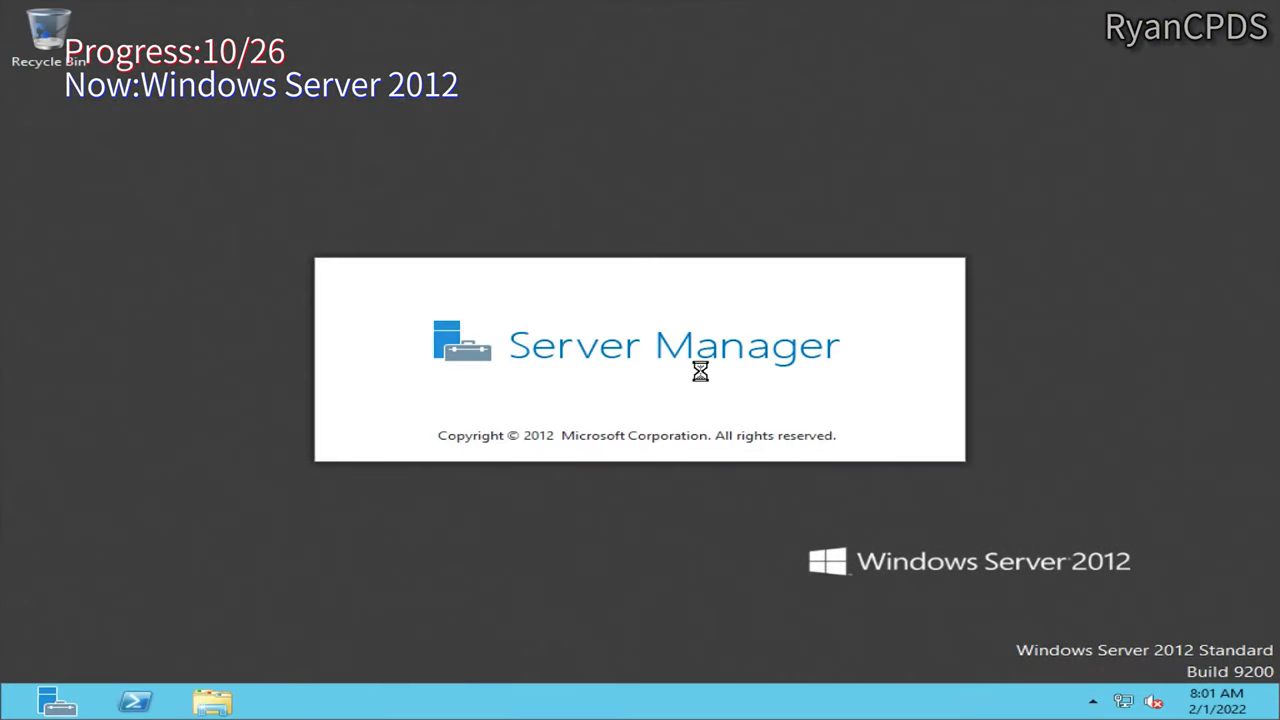
Step: Open Computer > Properties from the Start screen to view the system information
key("super")
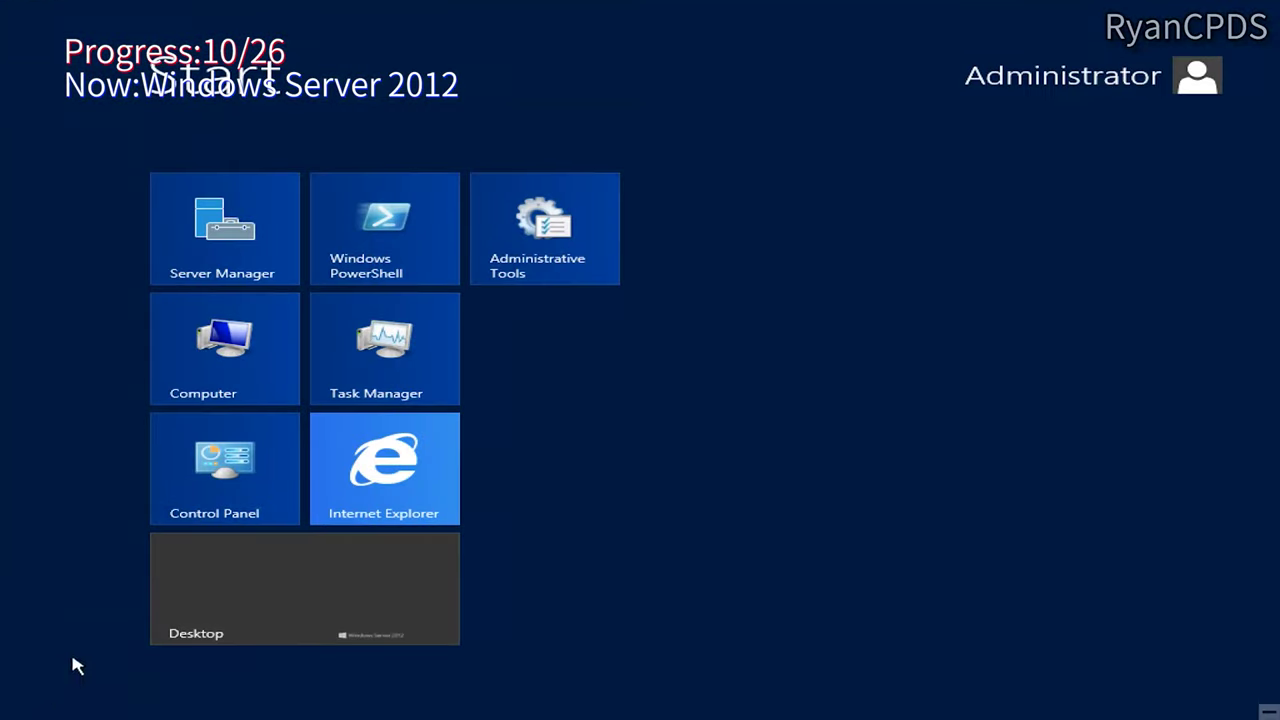
left_click(12, 708)
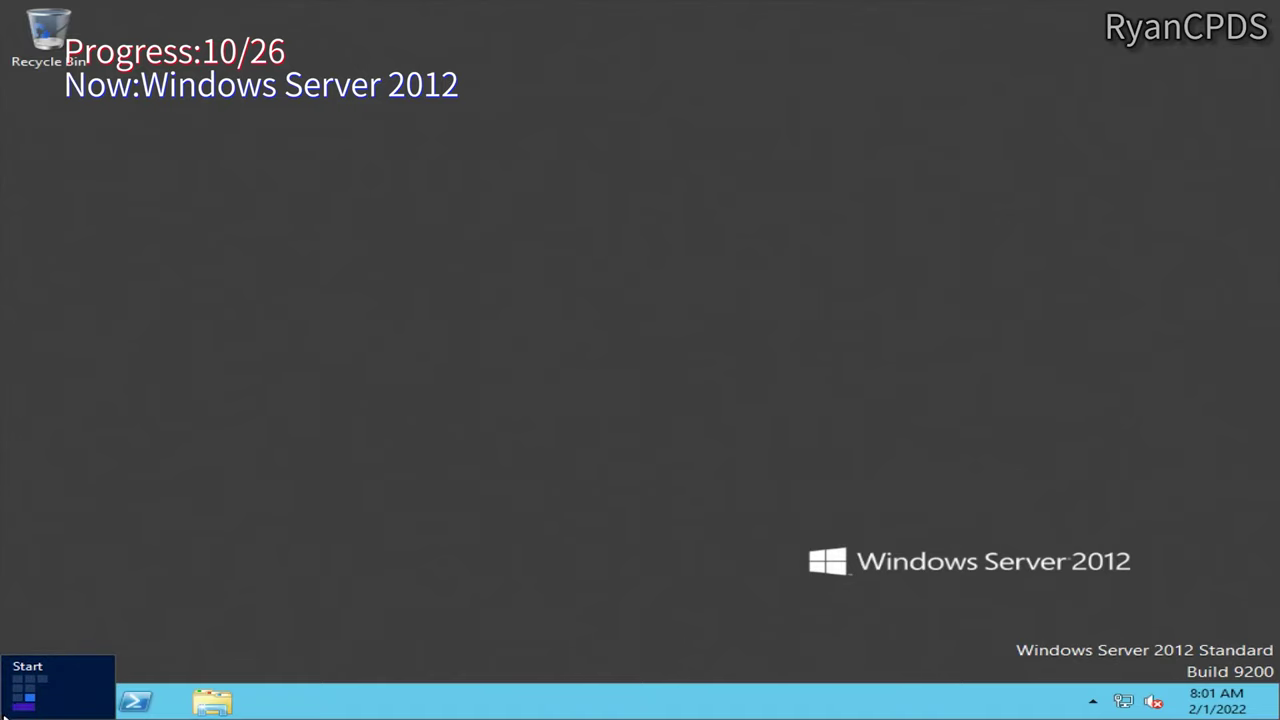
left_click(12, 708)
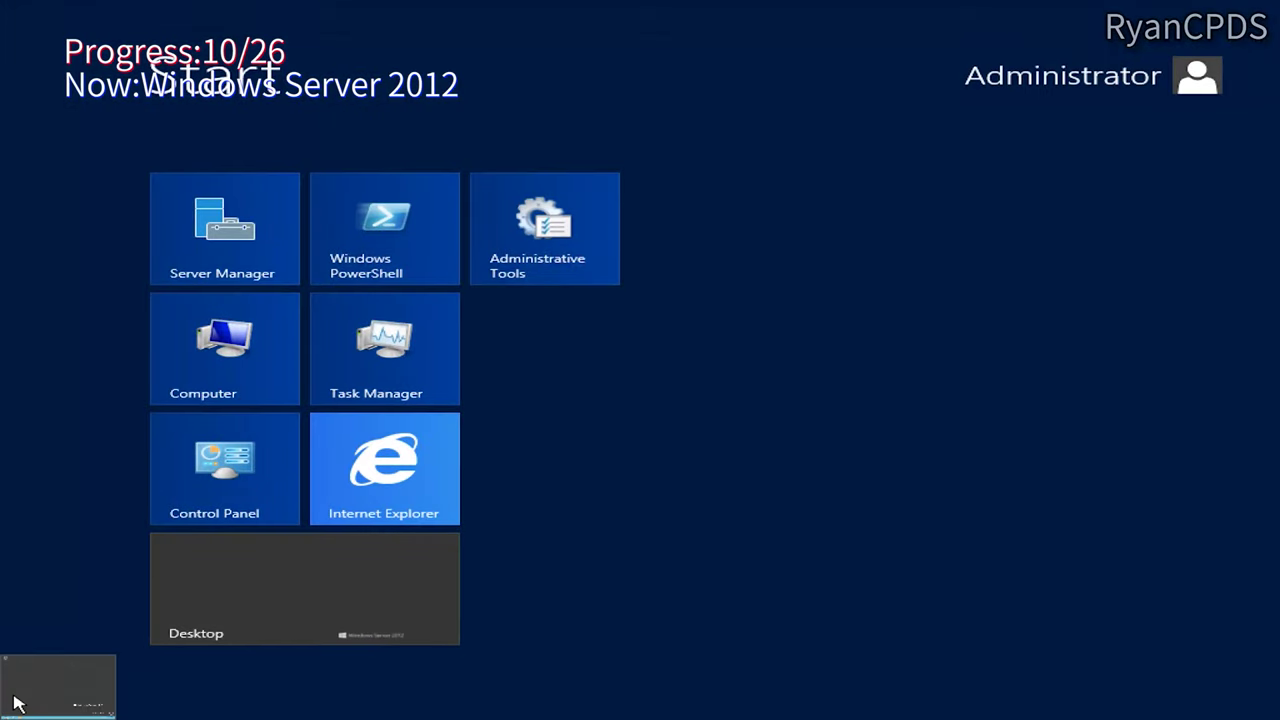
left_click(230, 350)
right_click(229, 389)
left_click(314, 609)
Step: Run winver to confirm build 9200, then close About Windows
key("super+r")
type("winver")
key("Return")
left_click_drag(540, 45, 540, 295)
left_click(591, 294)
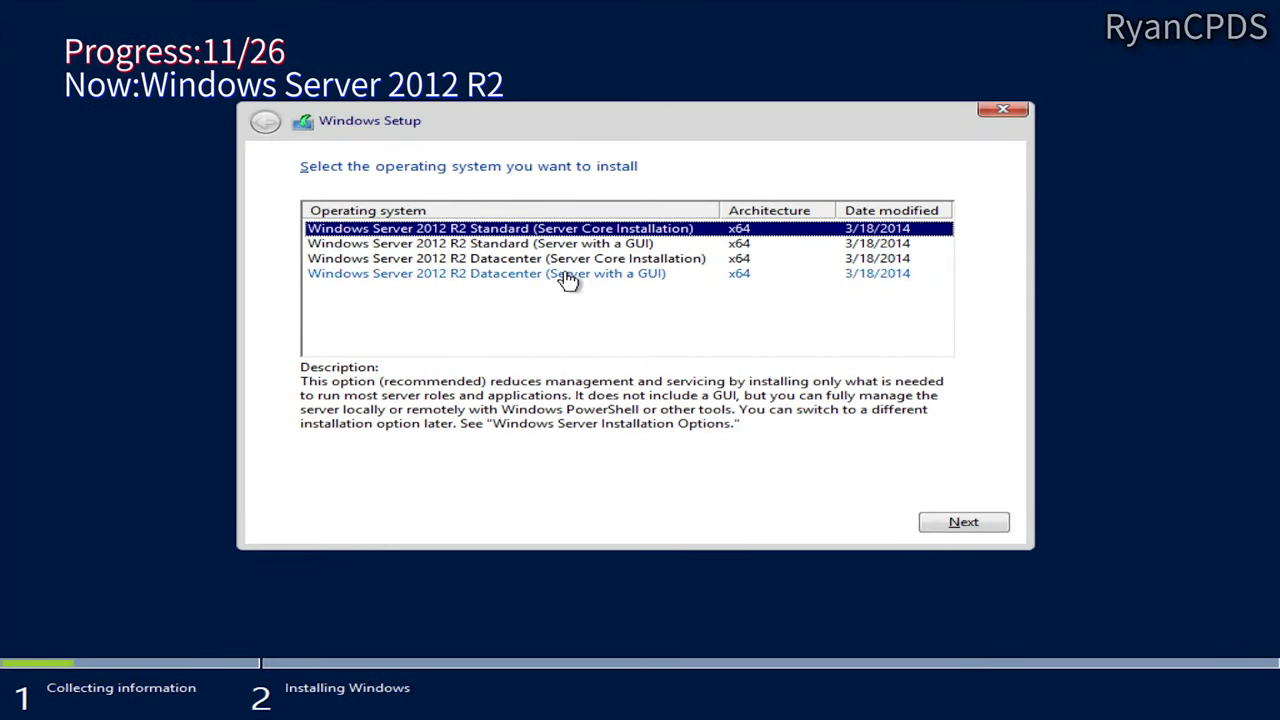
Step: Custom-install Windows Server 2012 R2 Standard (Server with a GUI) onto Drive 1 Partition 9
left_click(560, 243)
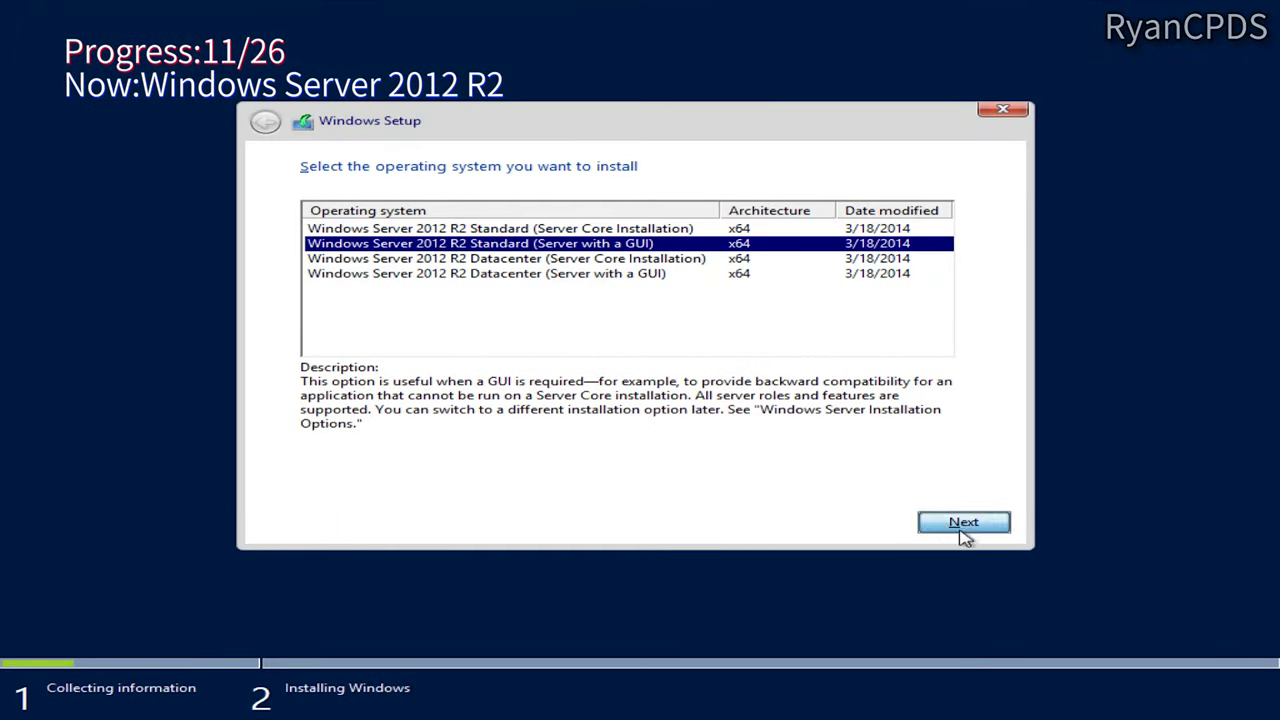
left_click(963, 522)
left_click(452, 477)
left_click(963, 522)
left_click(443, 308)
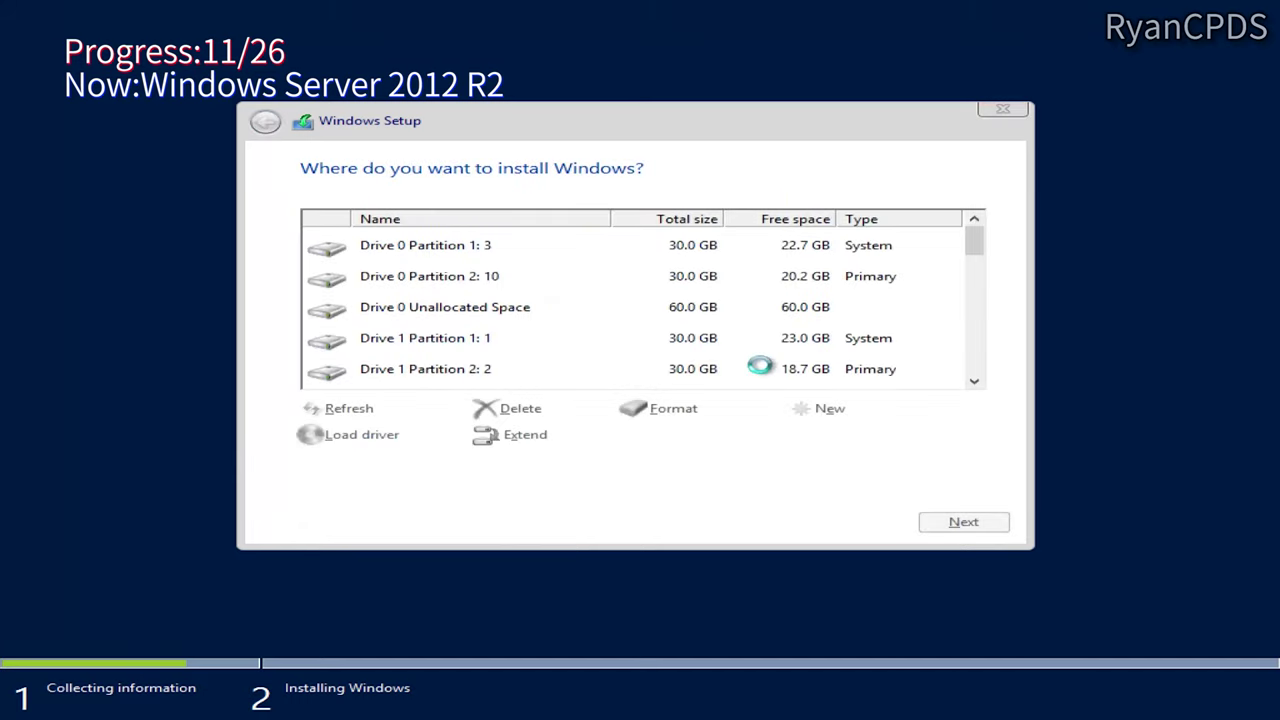
scroll(651, 340, "down", 3)
left_click(651, 340)
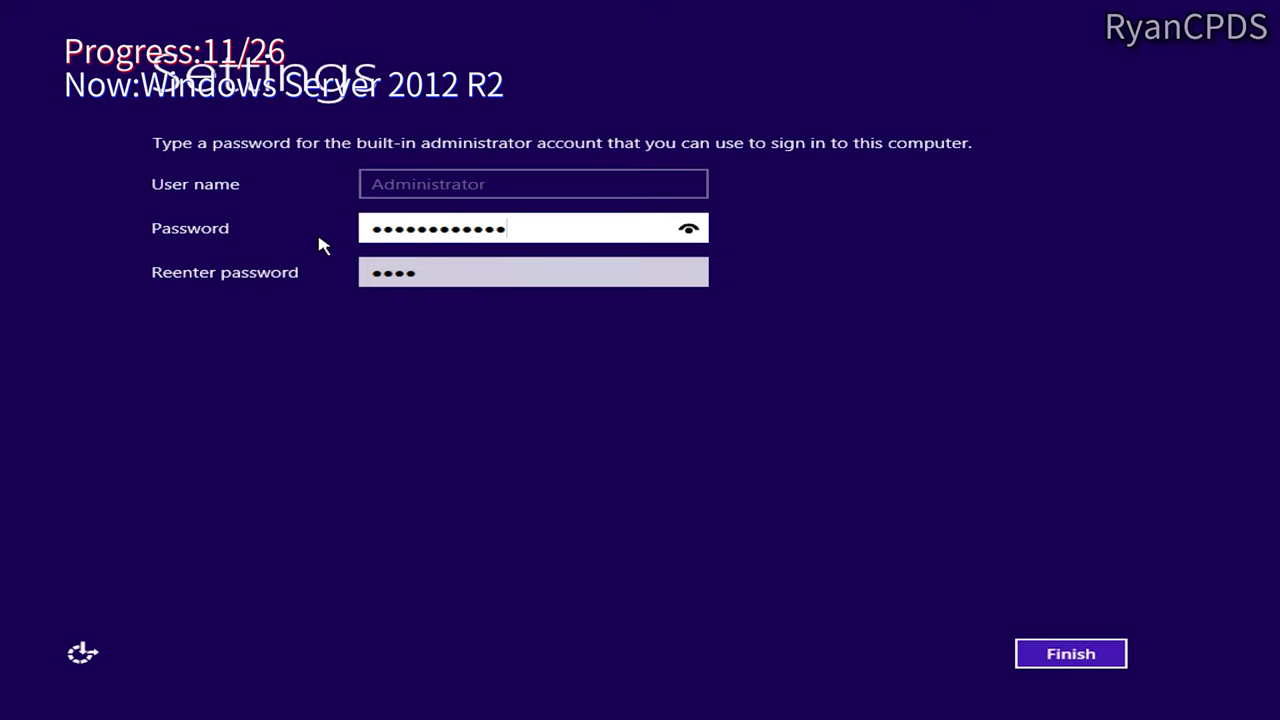
Step: Set the Administrator password, sign in, and accept network discovery
type("****")
key("Tab")
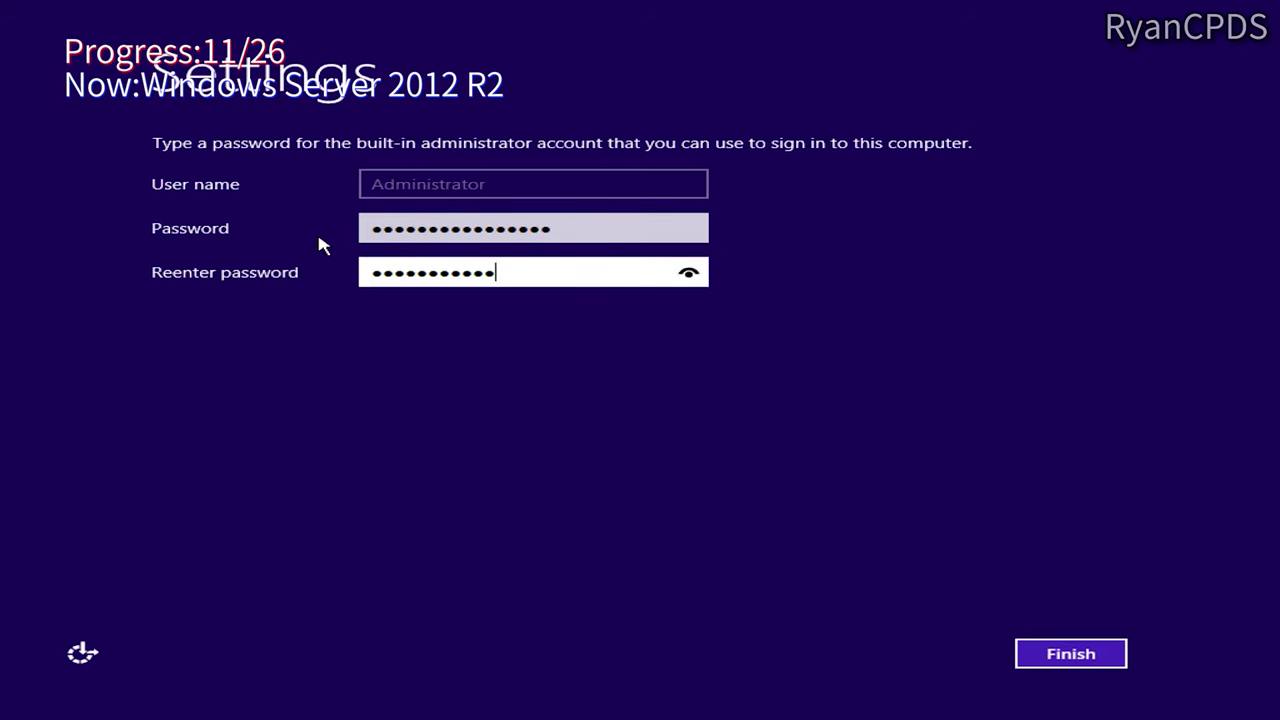
key("Return")
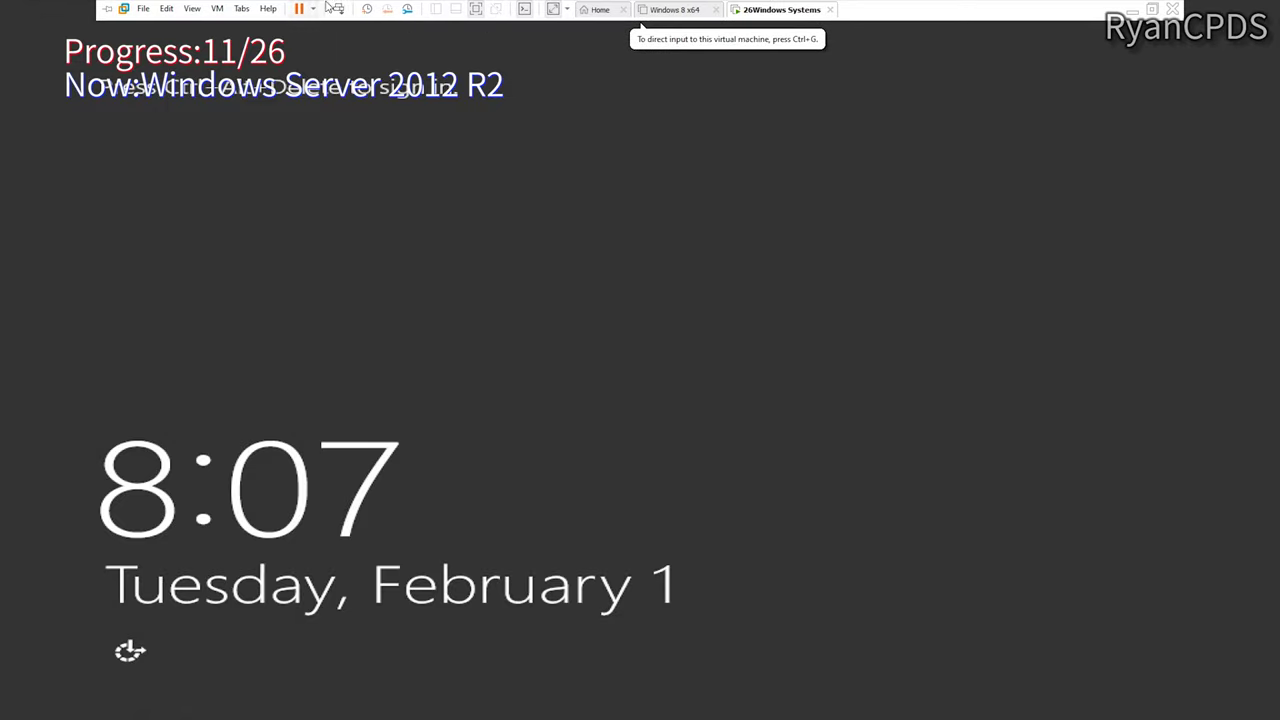
left_click(191, 9)
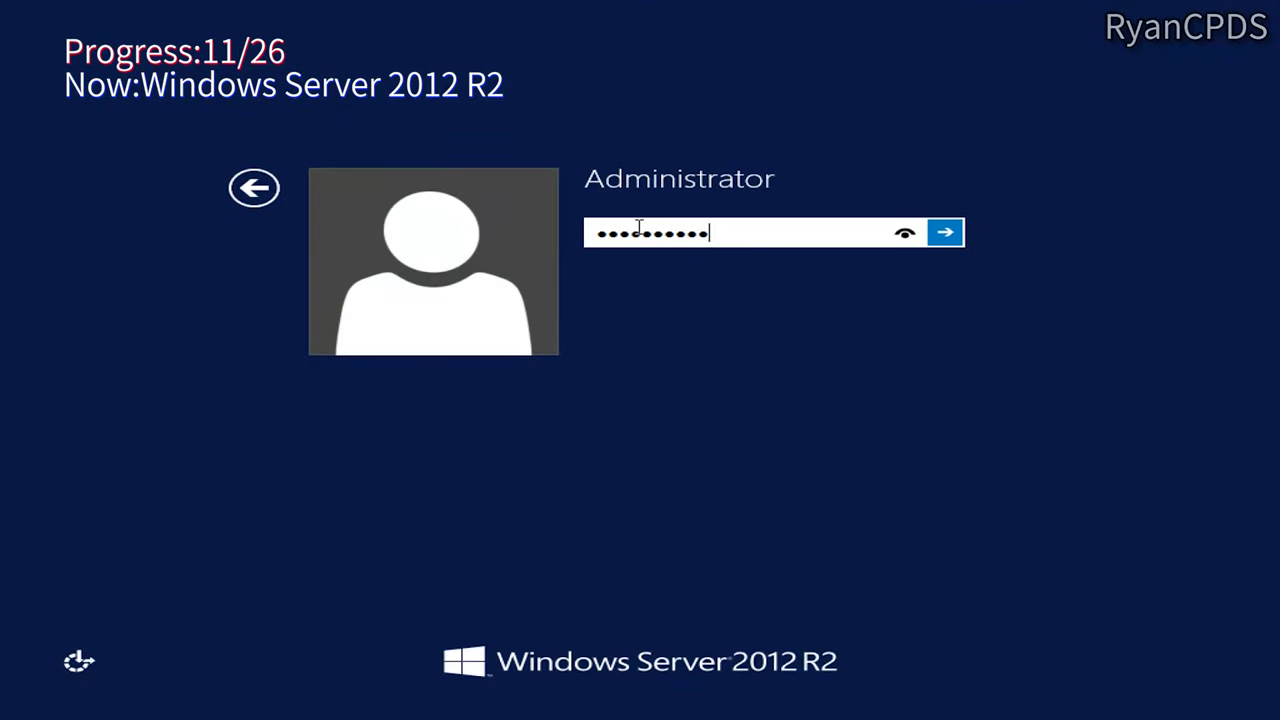
key("Return")
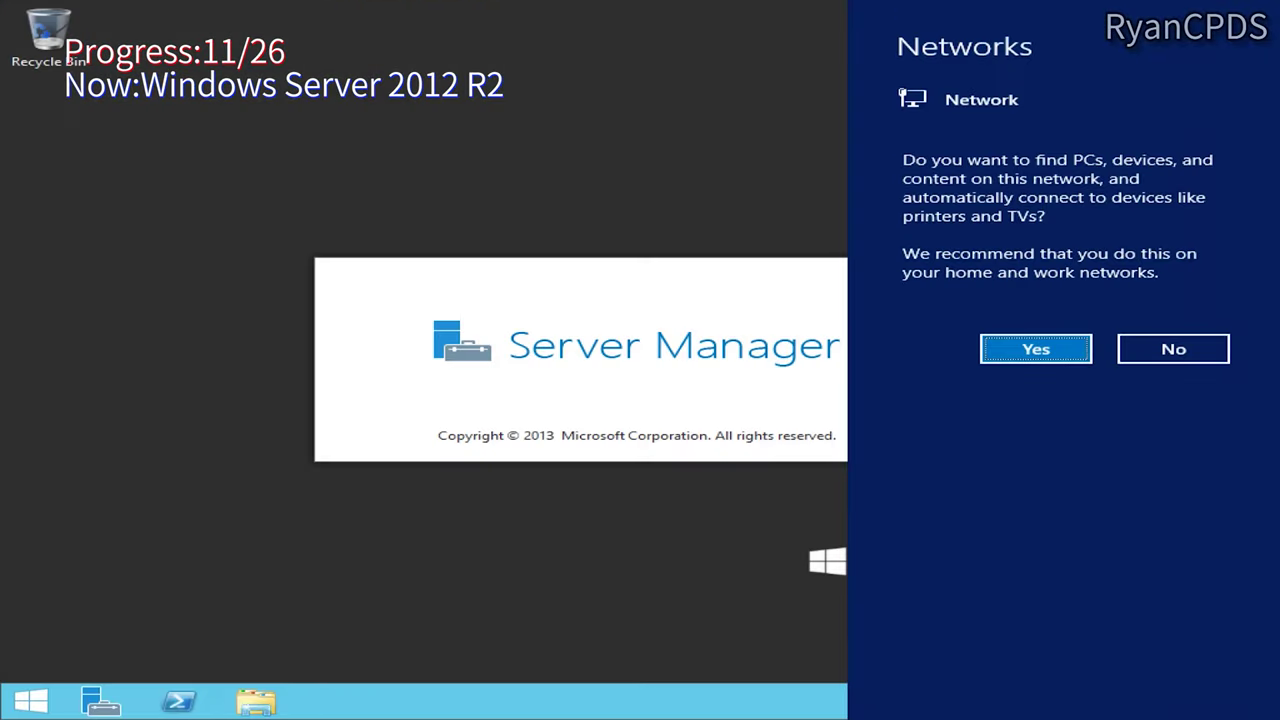
left_click(1055, 354)
Step: Close Server Manager and run winver to confirm build 9600
key("super")
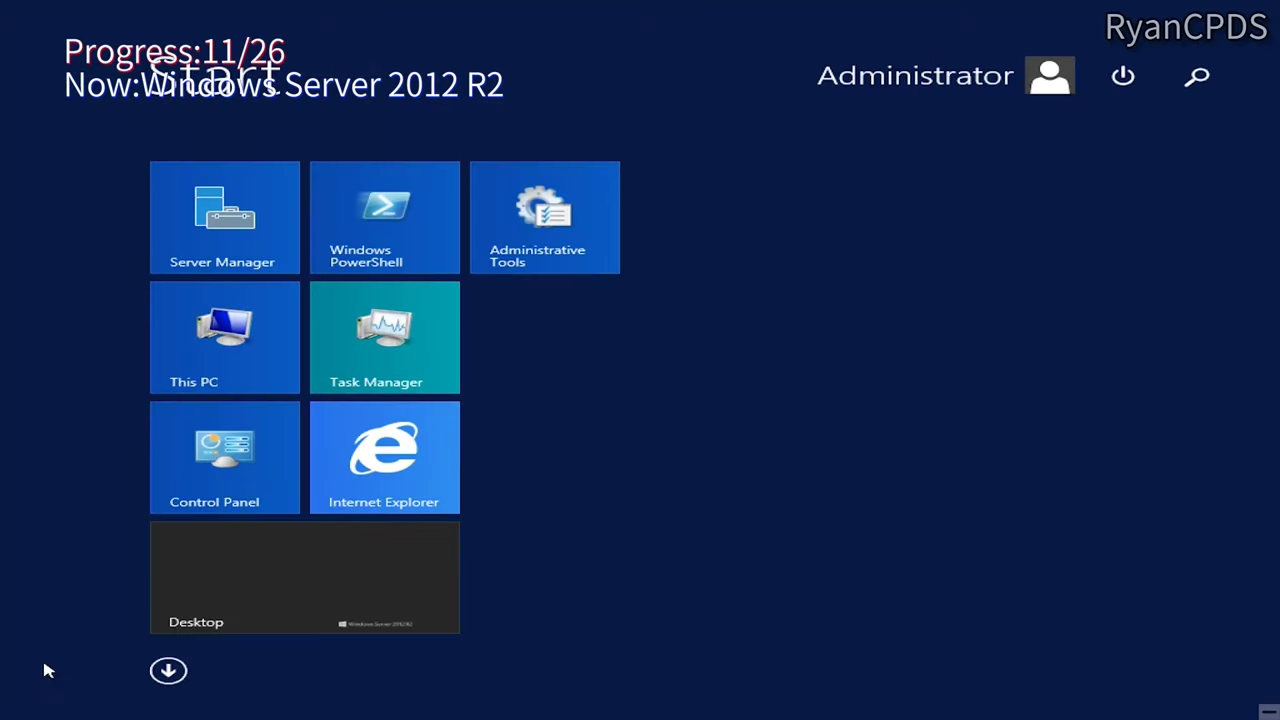
left_click(1248, 10)
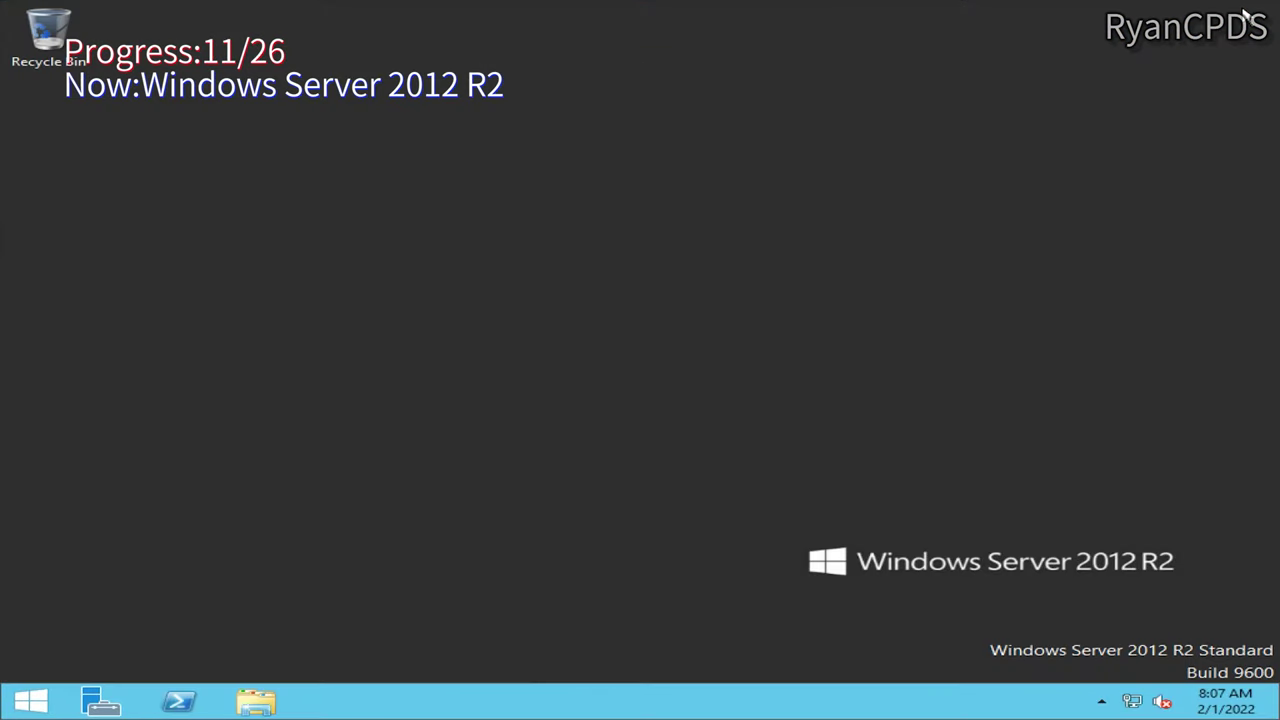
right_click(256, 702)
left_click(580, 557)
key("super+r")
type("winver")
key("Return")
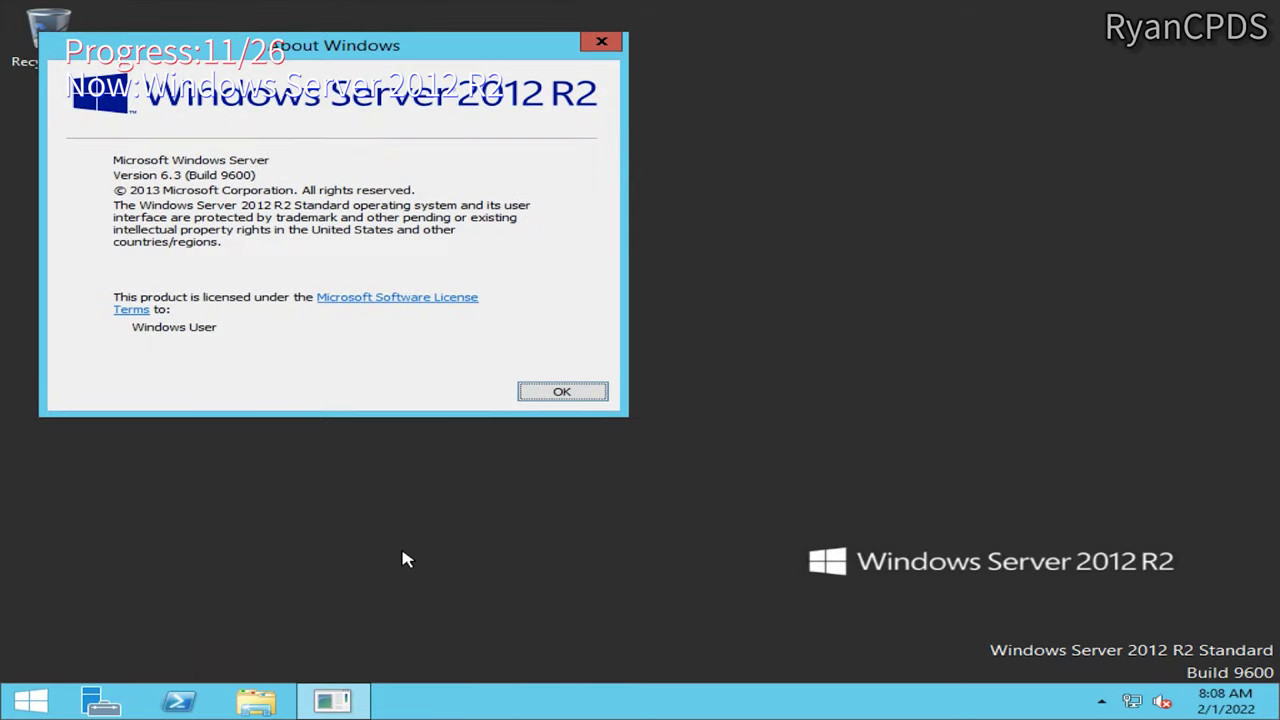
Step: Open This PC's system properties to confirm the 64-bit edition
key("super+e")
right_click(297, 286)
left_click(349, 491)
key("alt+Tab")
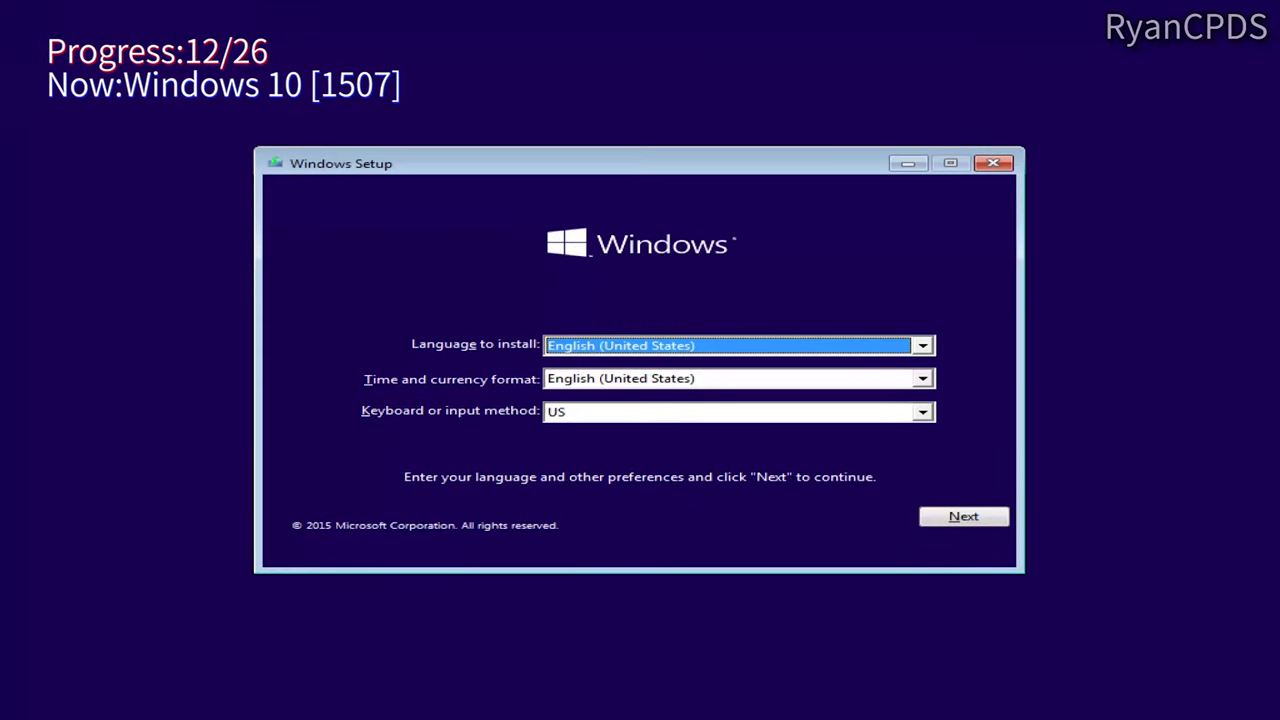
Step: Start Windows 10 1507 setup, disconnect the VM's network adapter, and skip the product key
left_click(935, 515)
left_click(697, 385)
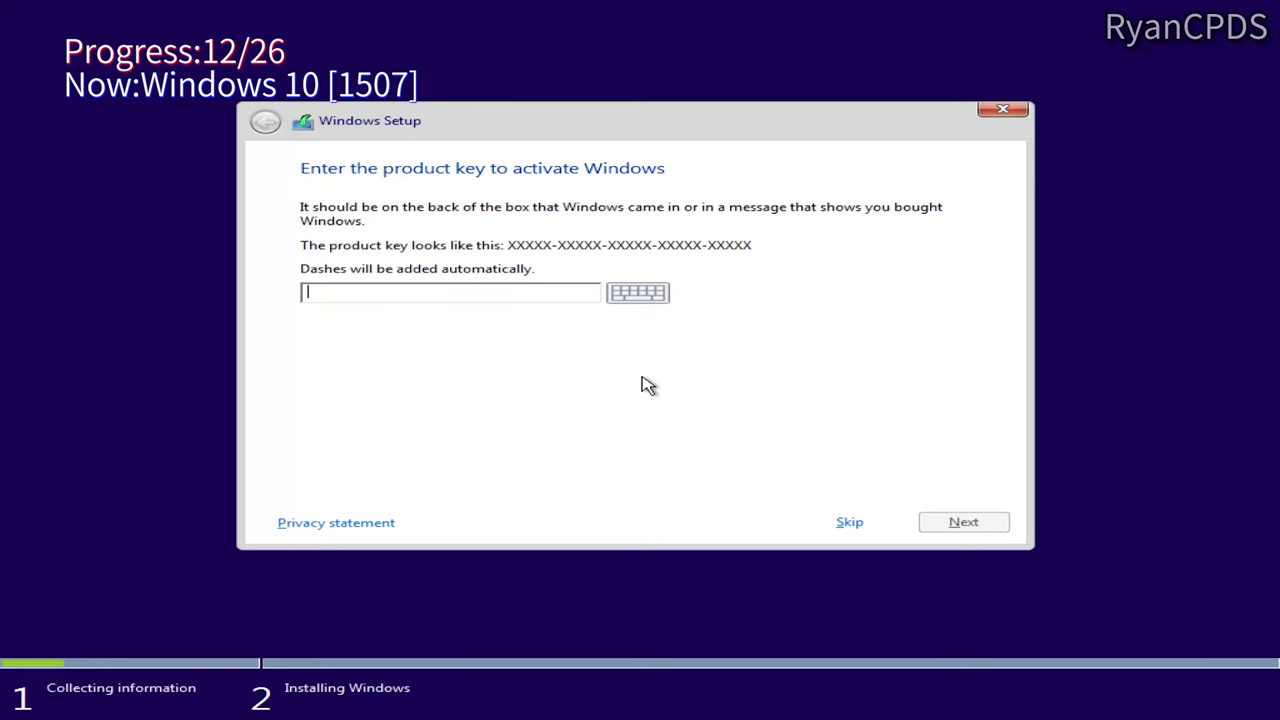
left_click(217, 9)
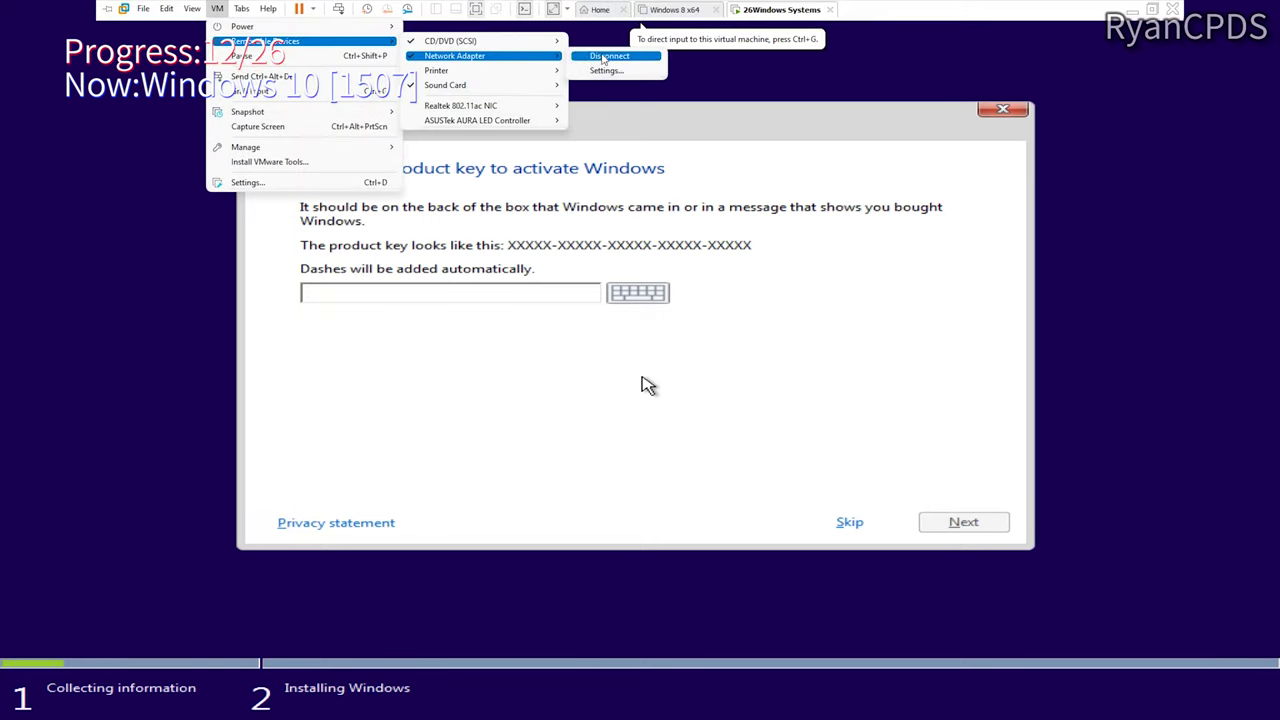
left_click(190, 32)
left_click(849, 522)
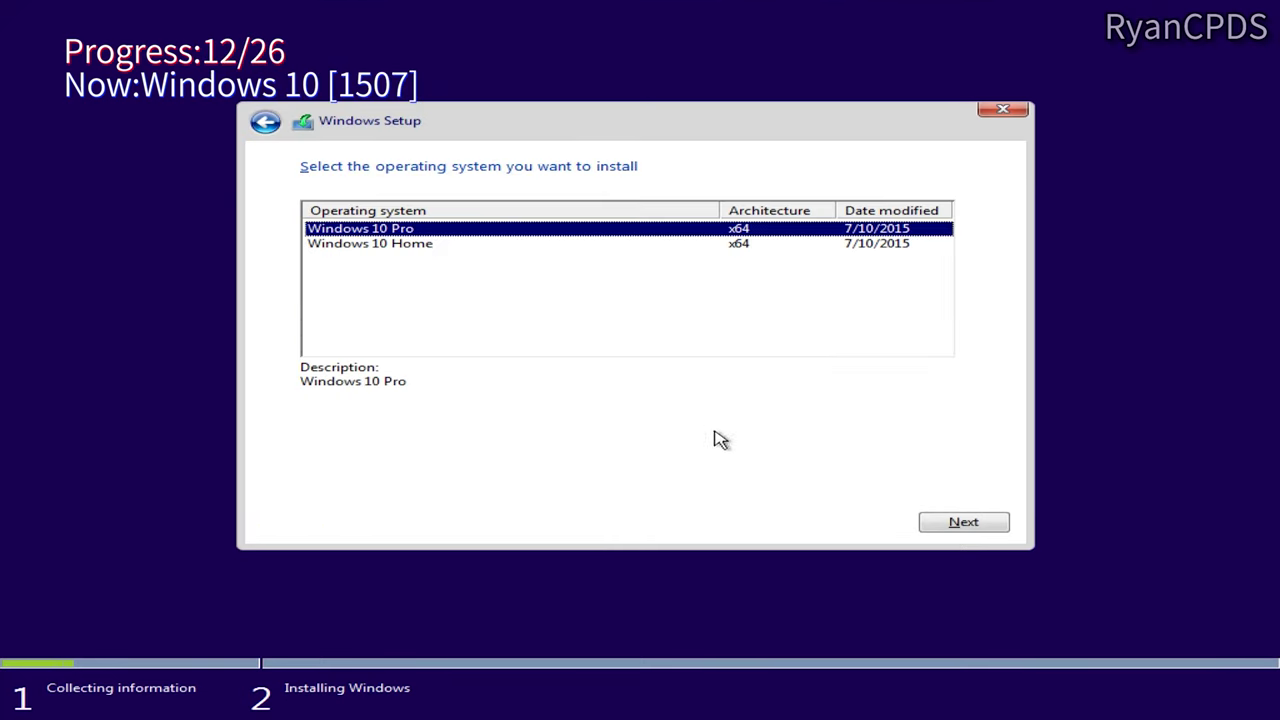
Step: Accept the license and custom-install Windows 10 1507 to Drive 1 Partition 10
left_click(307, 478)
left_click(963, 522)
left_click(797, 371)
scroll(827, 347, "down", 5)
left_click(829, 367)
left_click(963, 522)
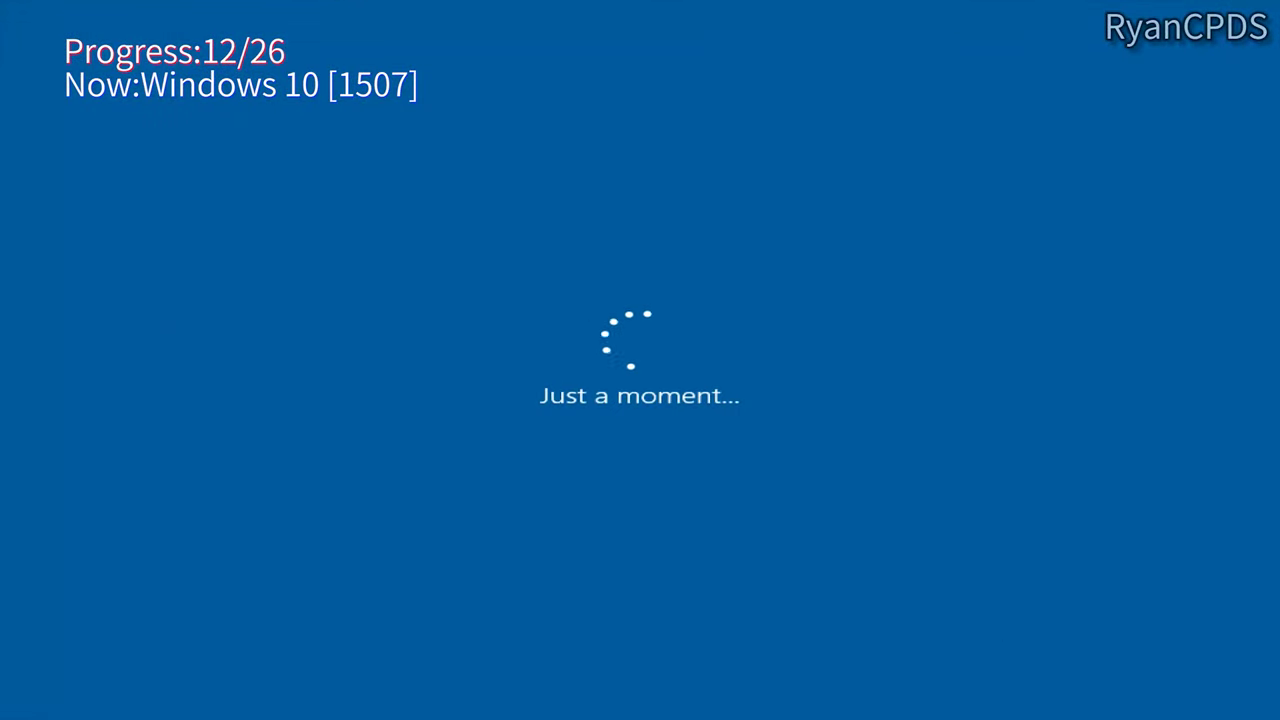
Step: Create the local account named '12'
left_click(294, 300)
type("12")
key("Return")
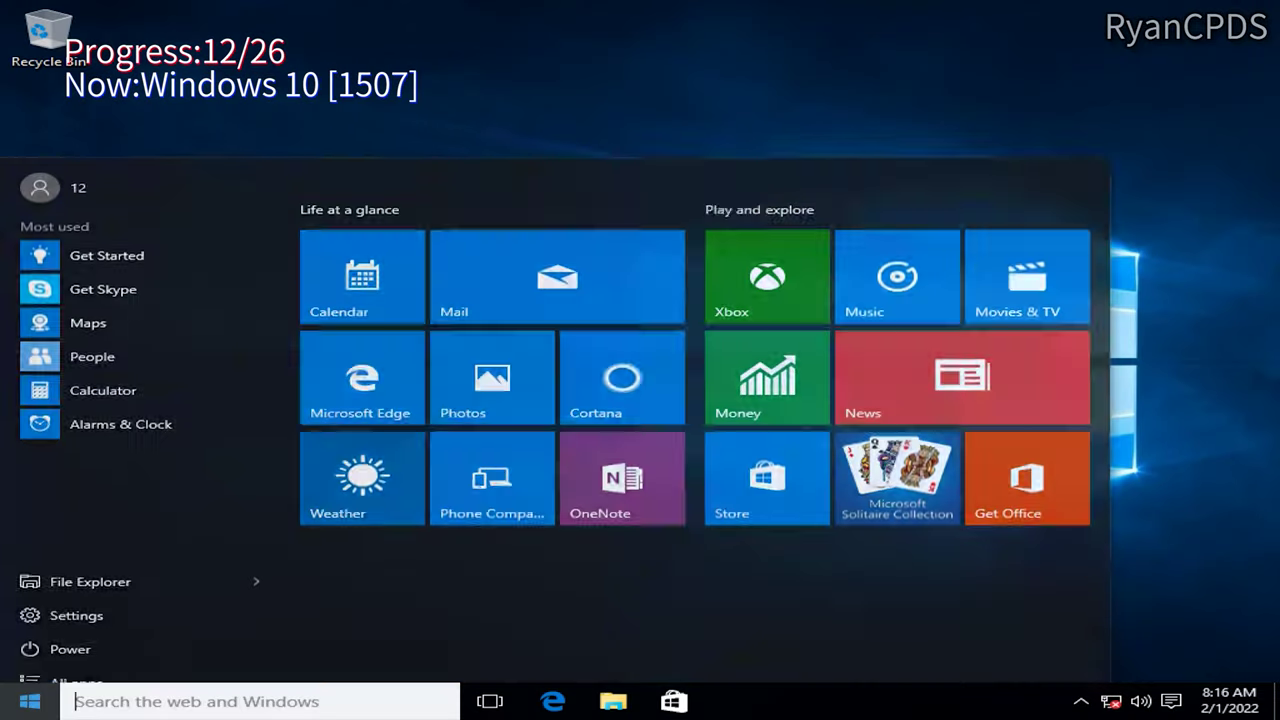
Step: Confirm Windows 10 Pro 1507 build 10240, 64-bit, via winver and This PC system properties
left_click(586, 700)
left_click(613, 700)
key("super+r")
type("winver")
key("Return")
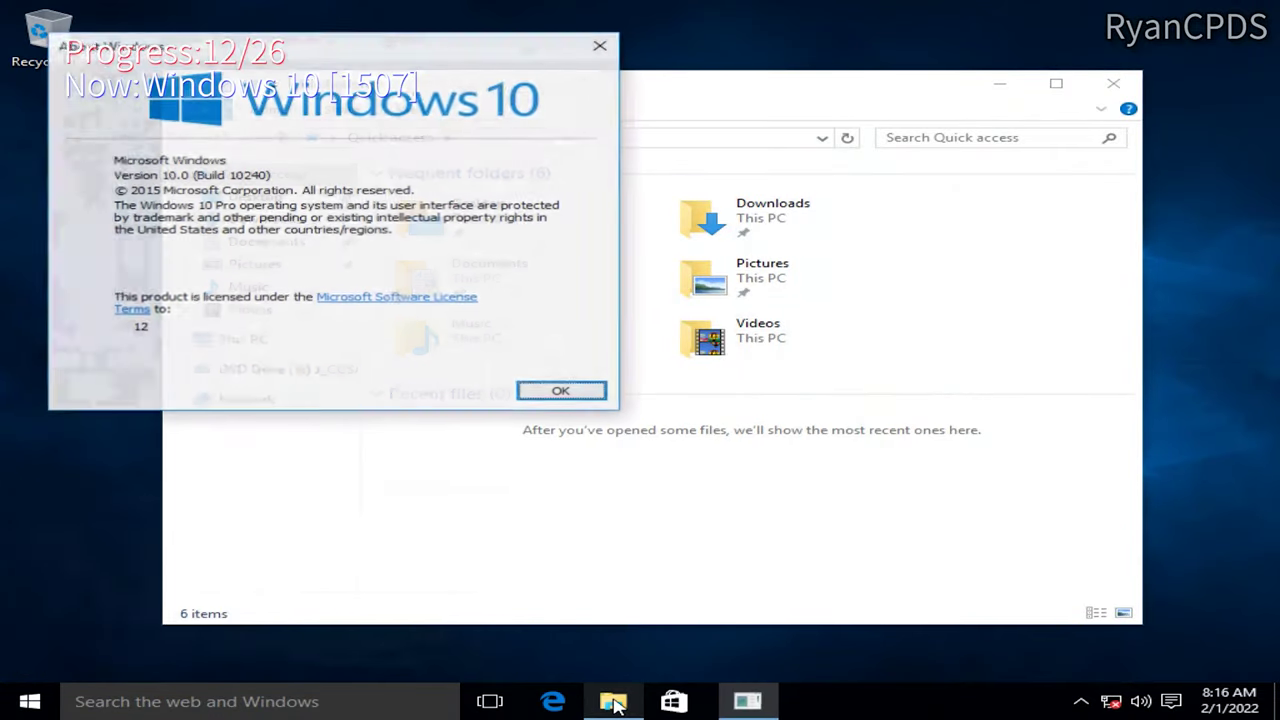
left_click_drag(310, 235, 312, 279)
left_click(613, 700)
right_click(251, 337)
left_click(334, 591)
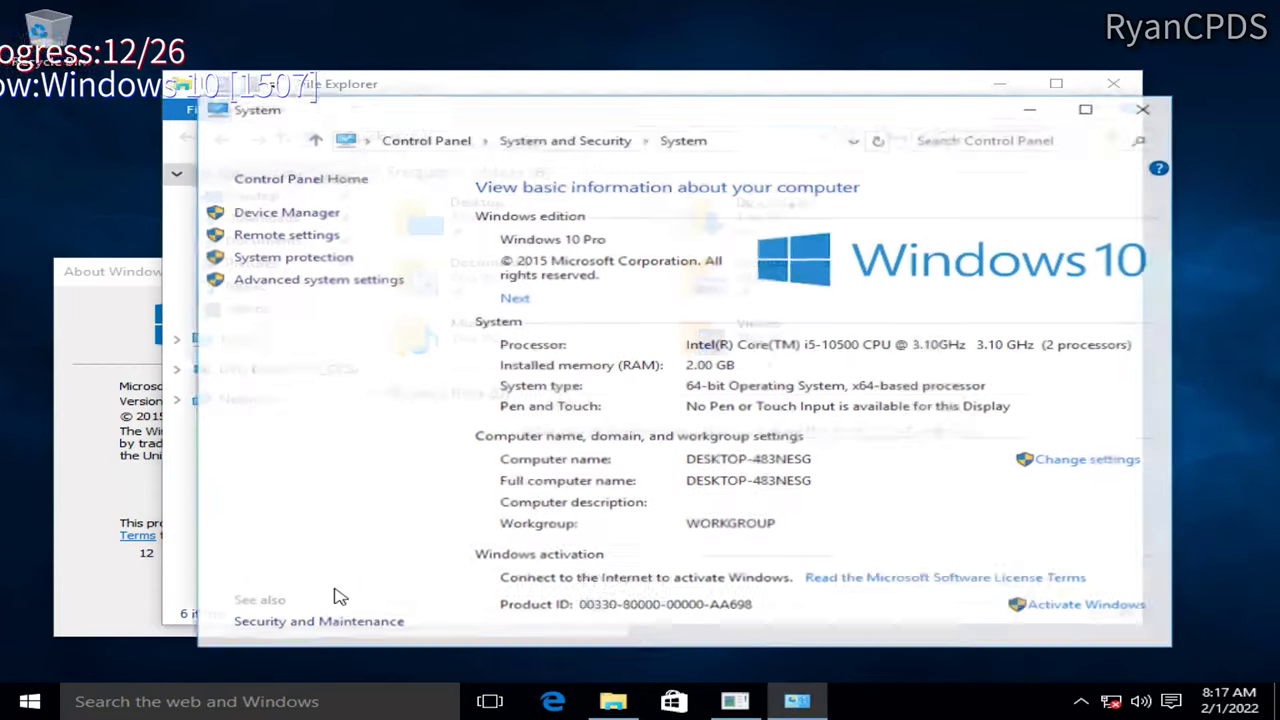
left_click(1146, 107)
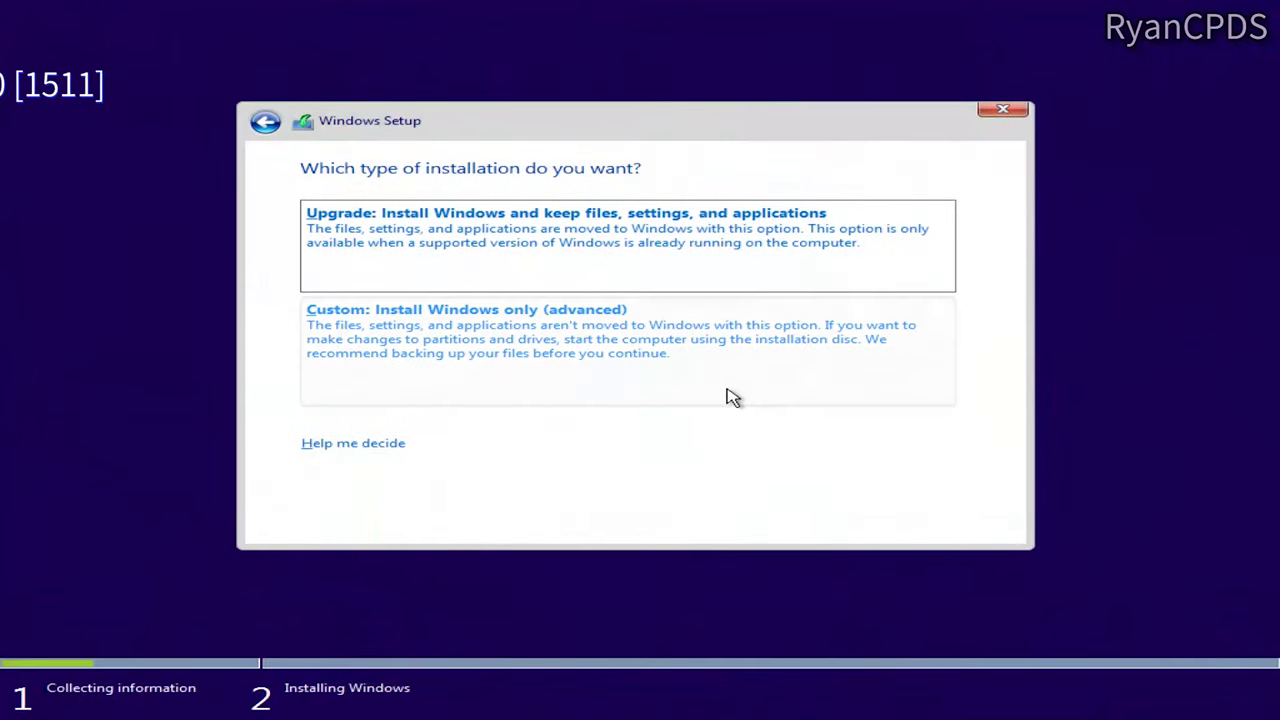
Step: Custom-install Windows 10 1511 to Drive 1 Partition 11
left_click(726, 390)
scroll(780, 330, "down", 3)
scroll(920, 323, "down", 2)
left_click(920, 310)
left_click(953, 524)
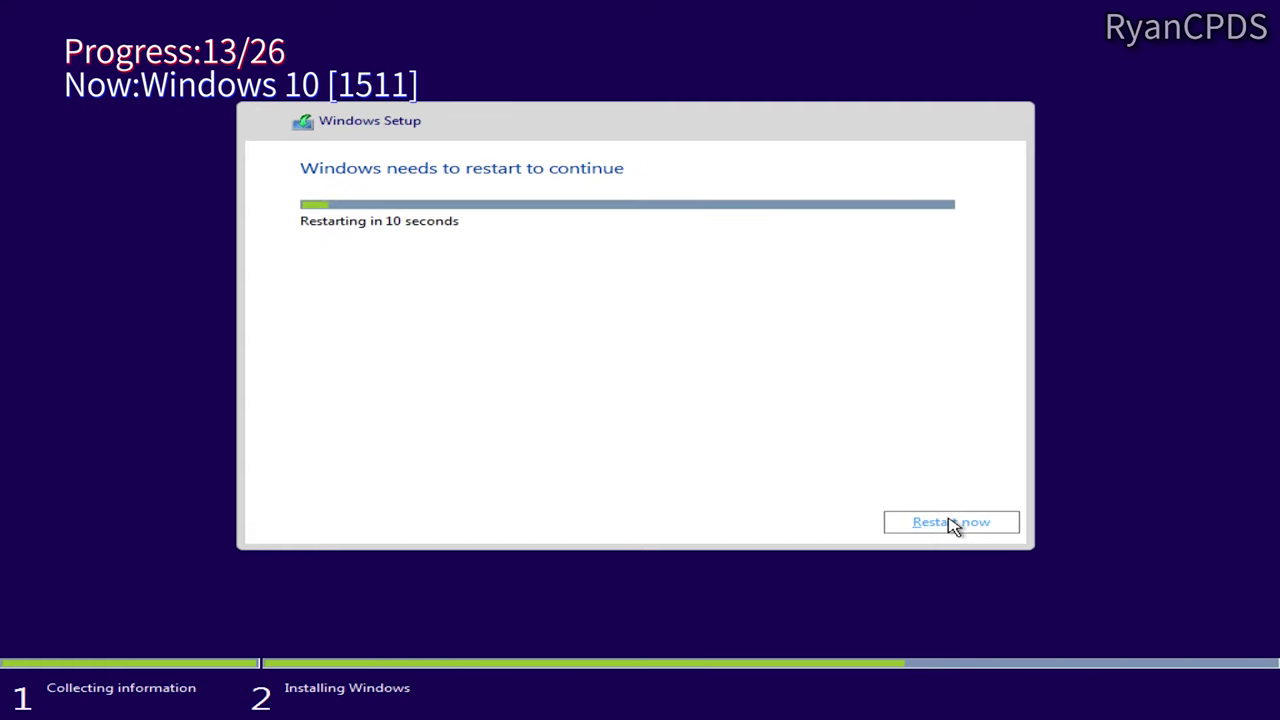
Step: Restart, boot into Windows 10 1511, and submit the new local account
left_click(951, 526)
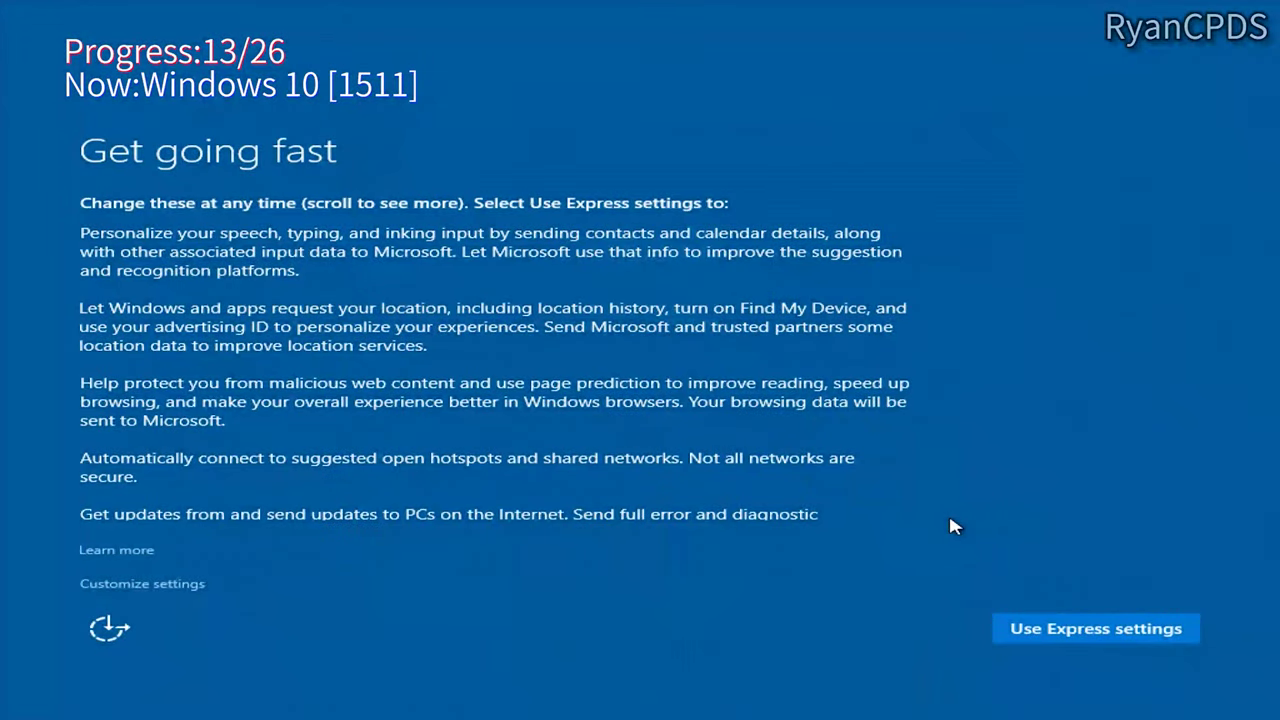
key("Return")
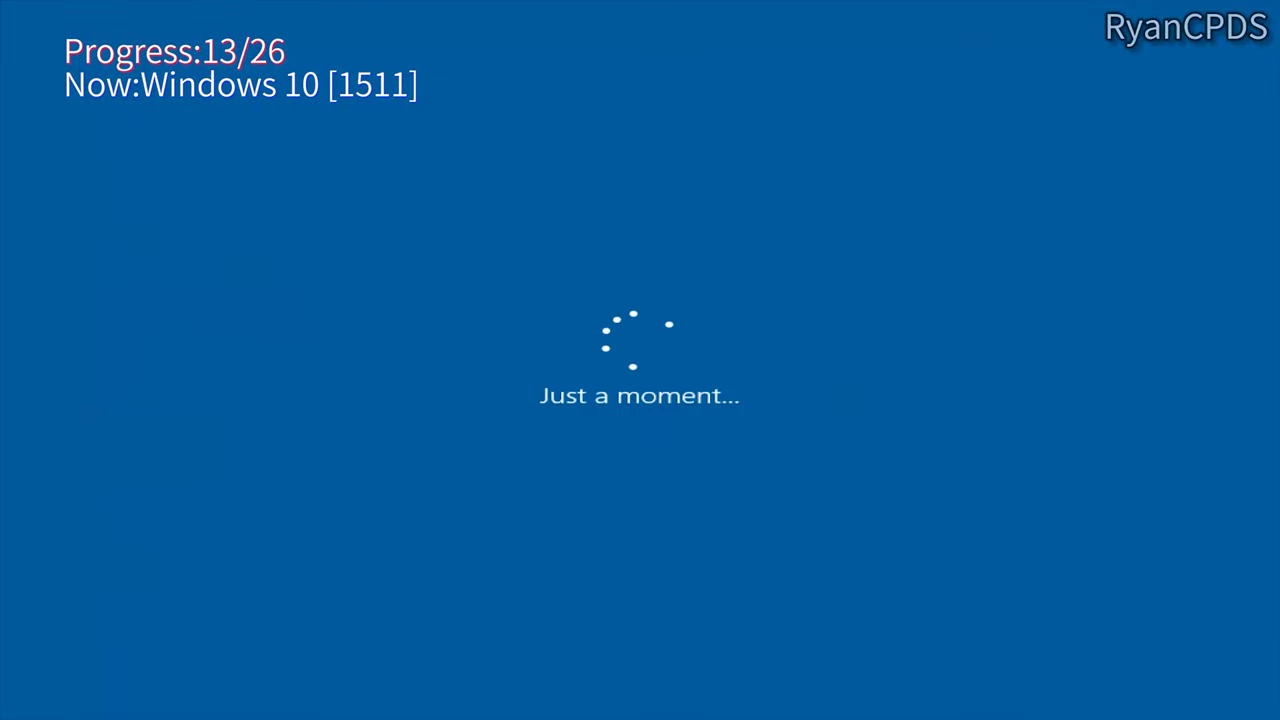
left_click(372, 310)
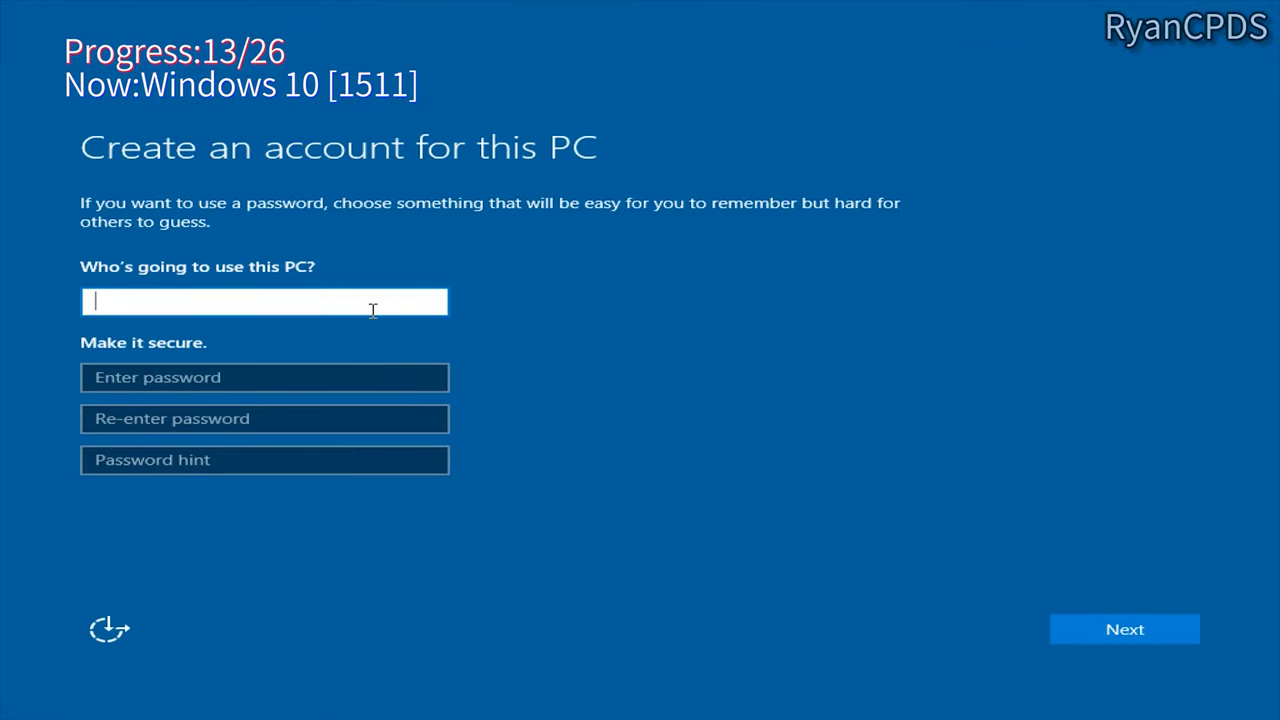
key("Return")
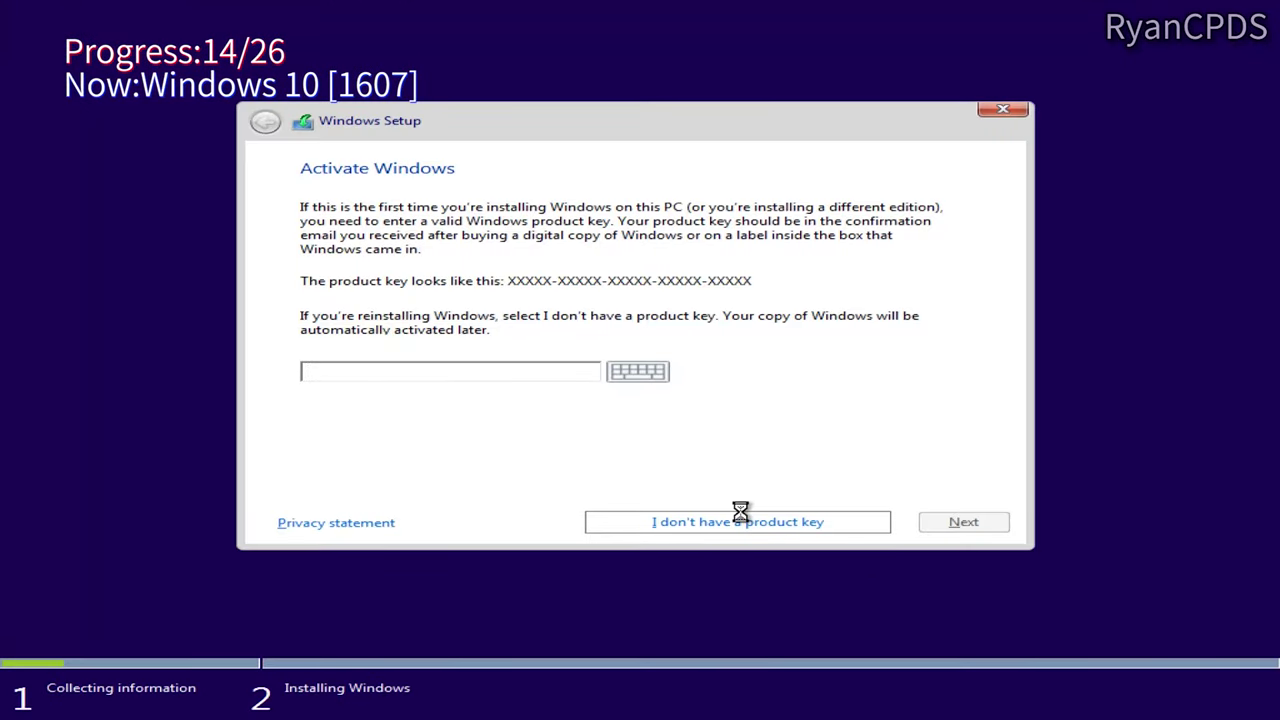
Step: Install Windows 10 1607 keyless on Drive 1 Partition 12, using Express settings and no Cortana
left_click(737, 516)
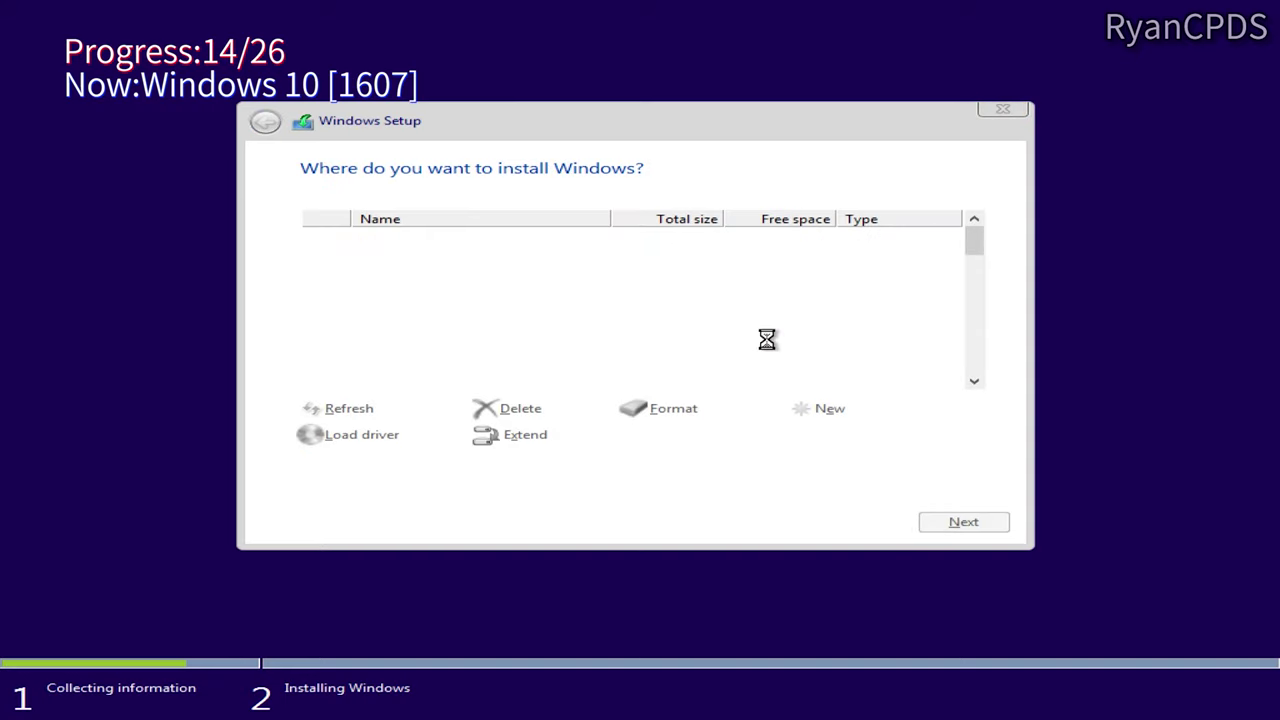
left_click(745, 340)
left_click(963, 523)
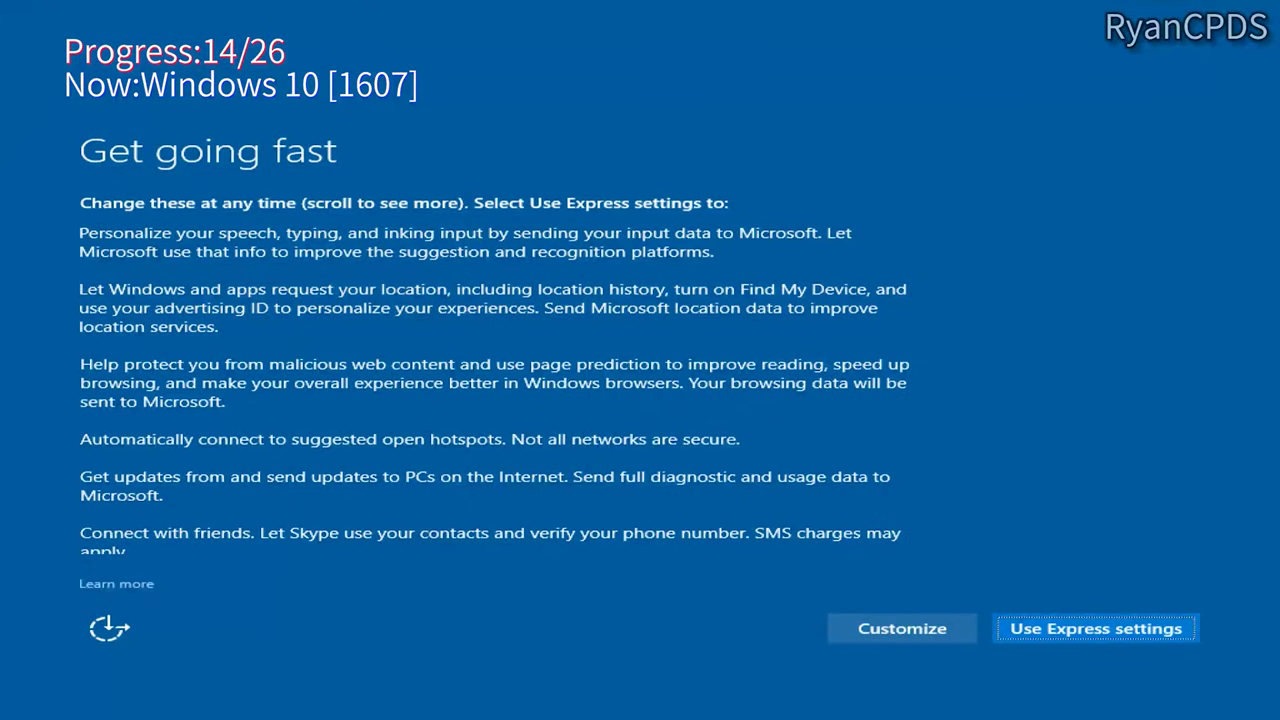
key("Return")
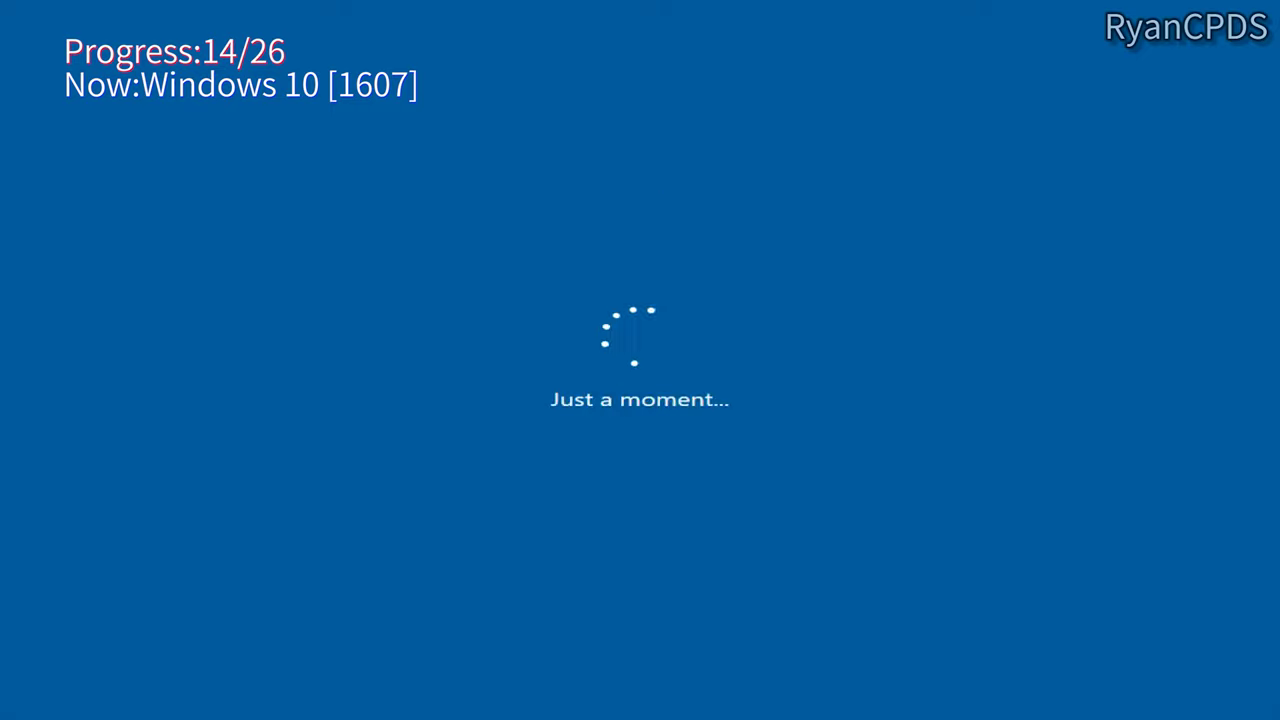
left_click(963, 638)
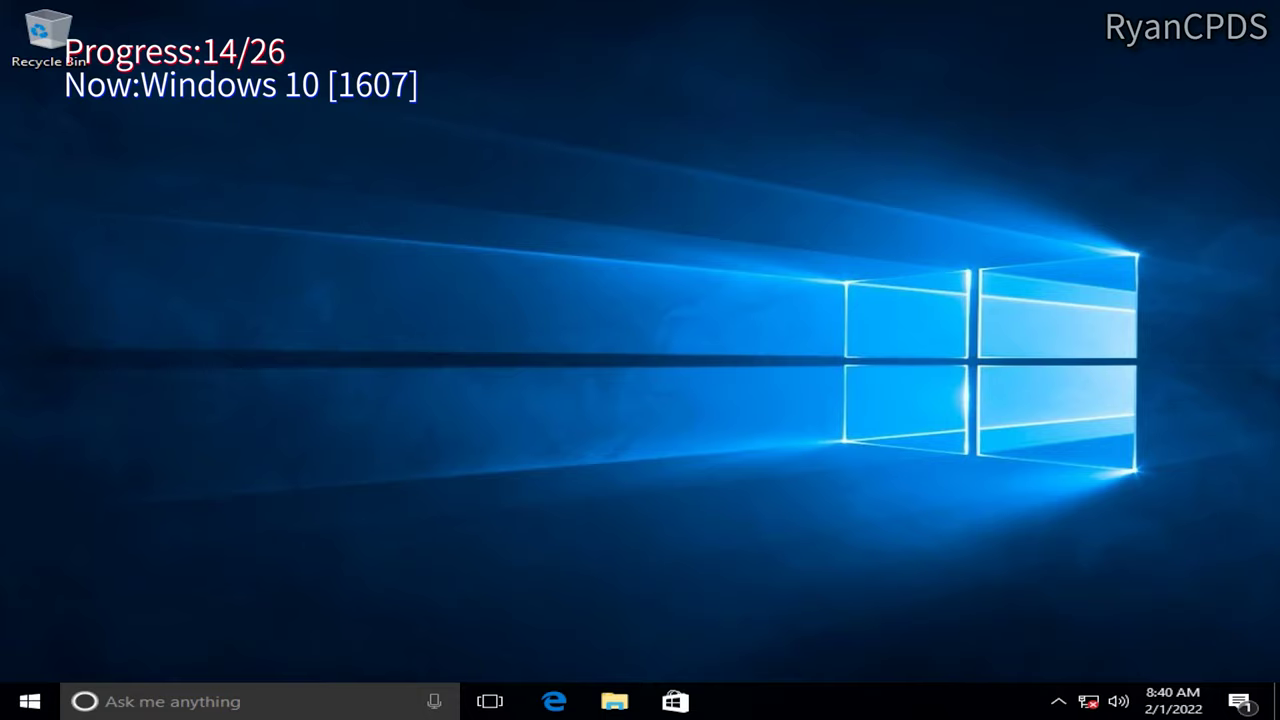
Step: Check the version with winver (Pro 1607, build 14393.447) and open File Explorer's options
key("super+r")
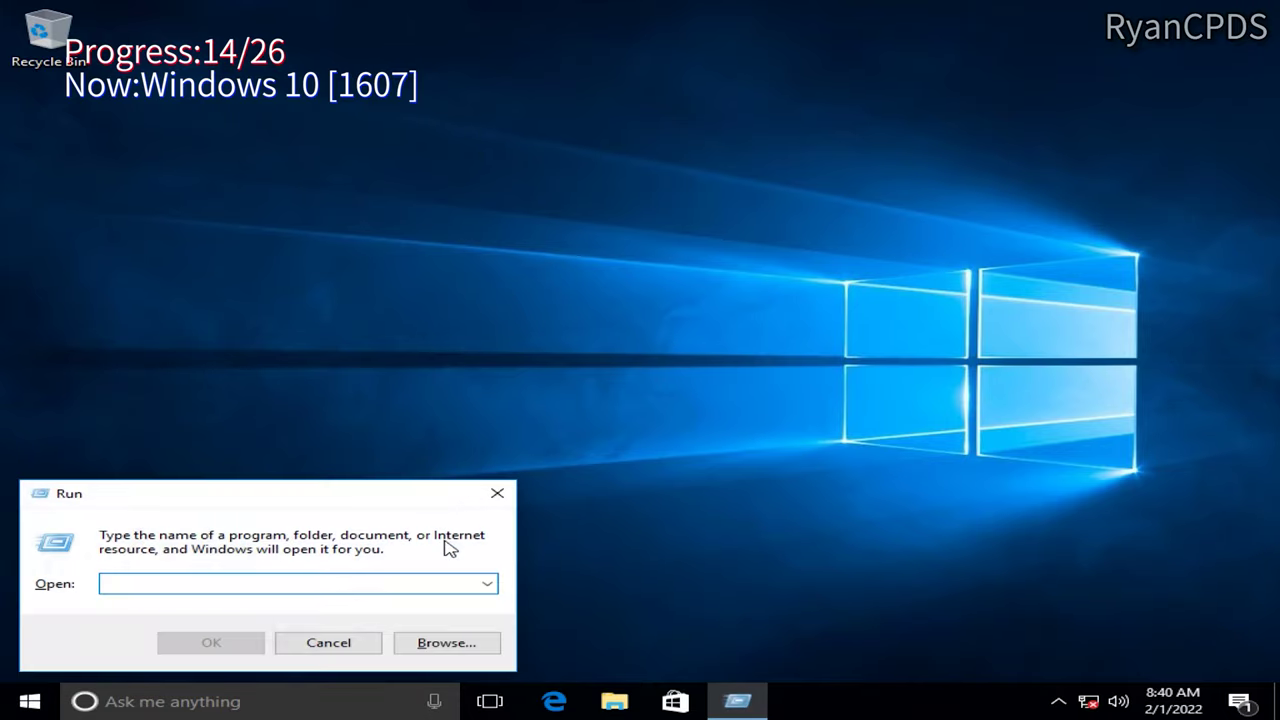
type("winver")
key("Return")
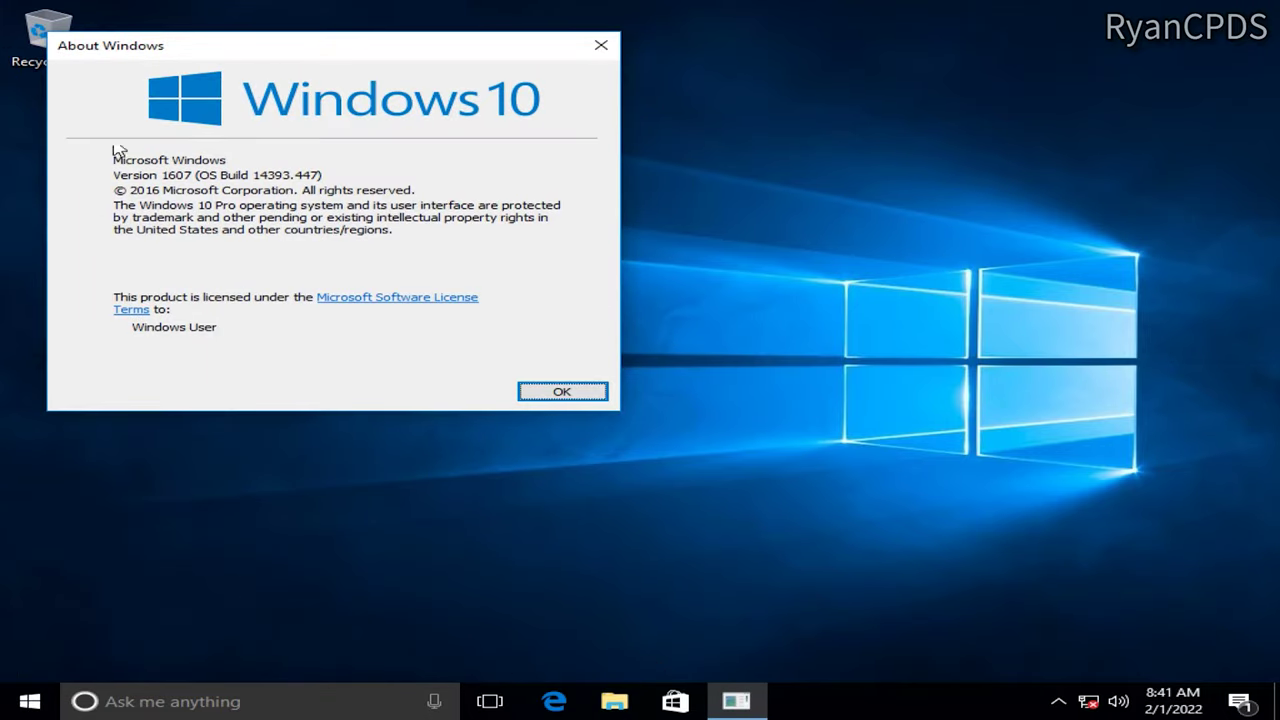
right_click(615, 702)
right_click(586, 621)
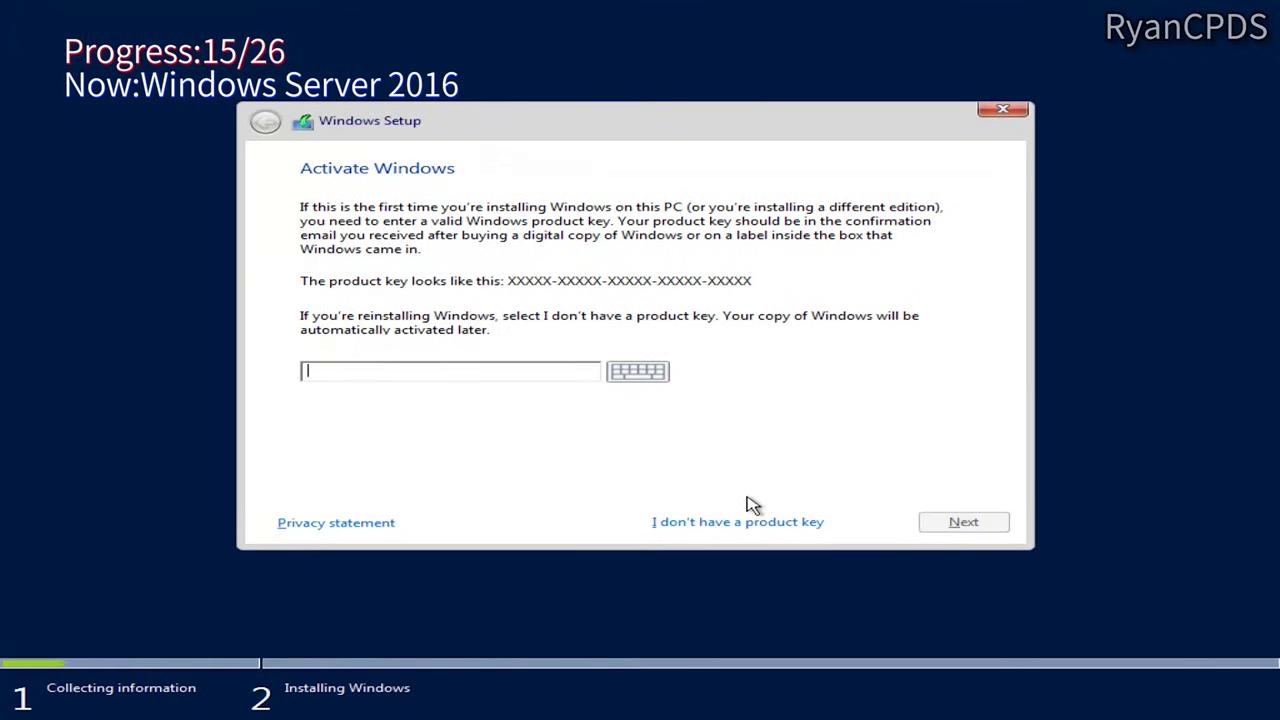
Step: Install Windows Server 2016 Standard (Desktop Experience) keyless to Drive 1 Partition 13
left_click(745, 521)
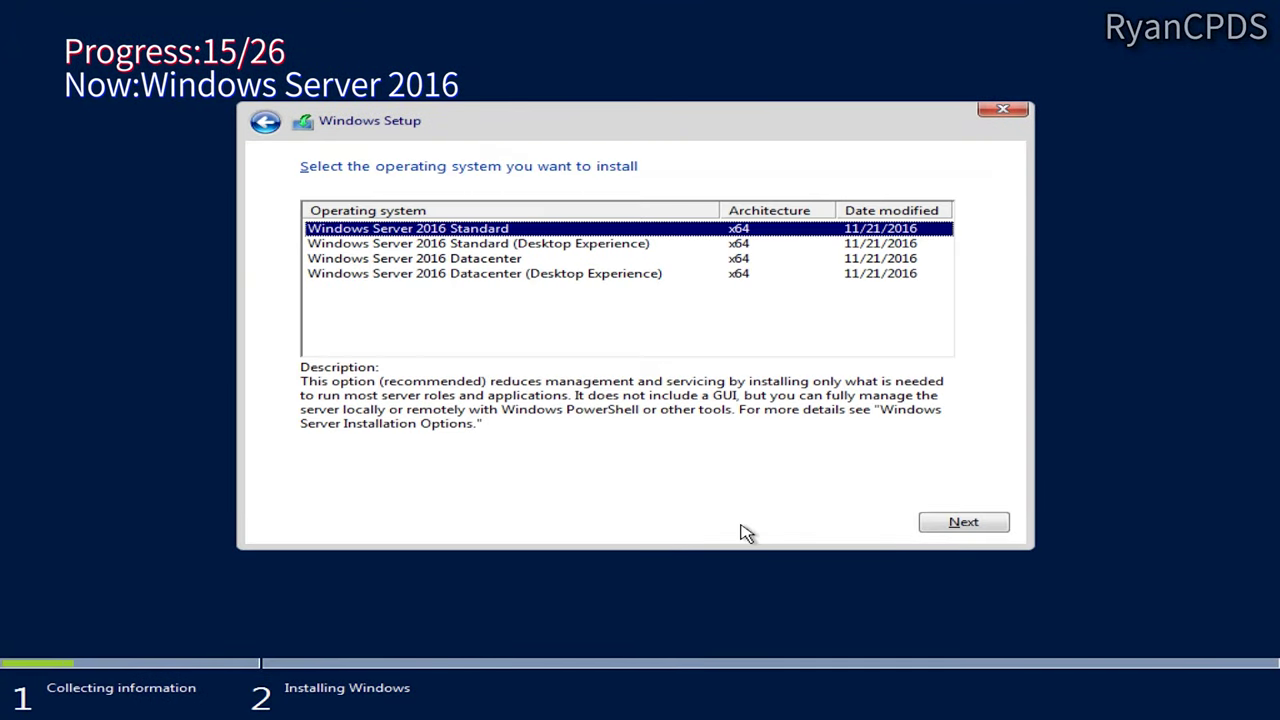
left_click(566, 245)
left_click(963, 522)
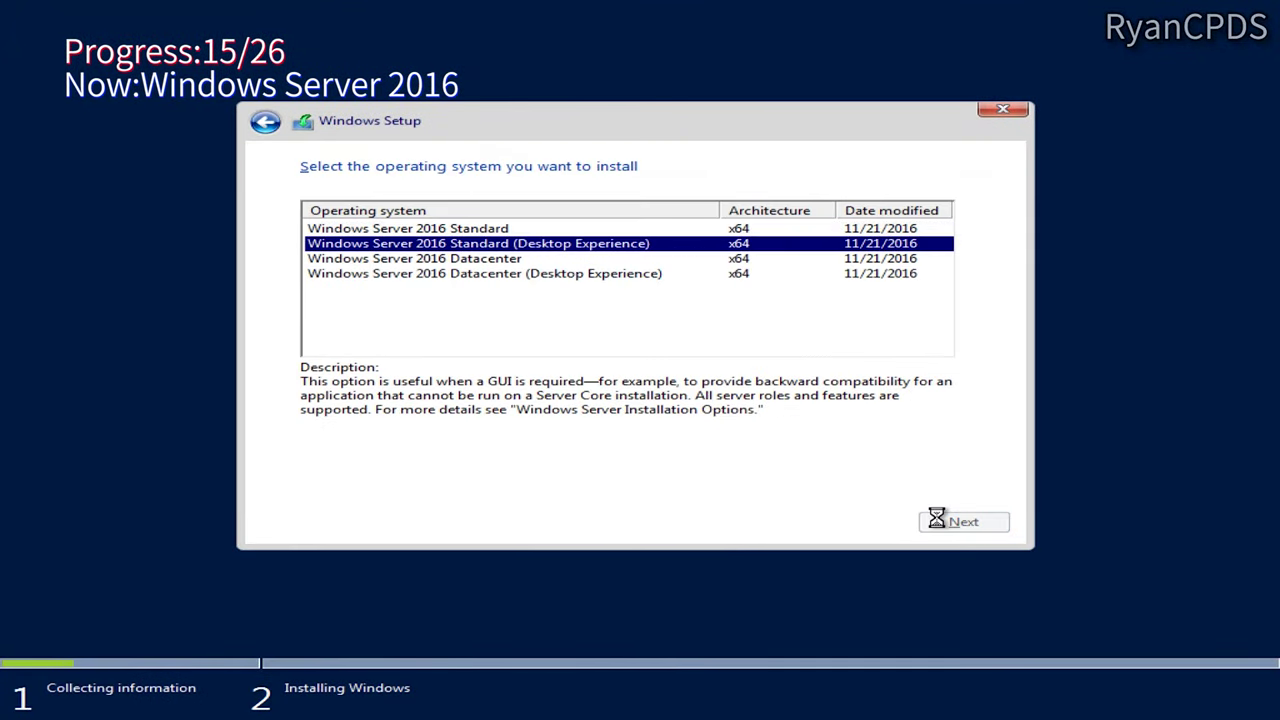
left_click(443, 480)
left_click(963, 522)
left_click(760, 380)
scroll(600, 320, "down", 5)
left_click(586, 369)
left_click(925, 520)
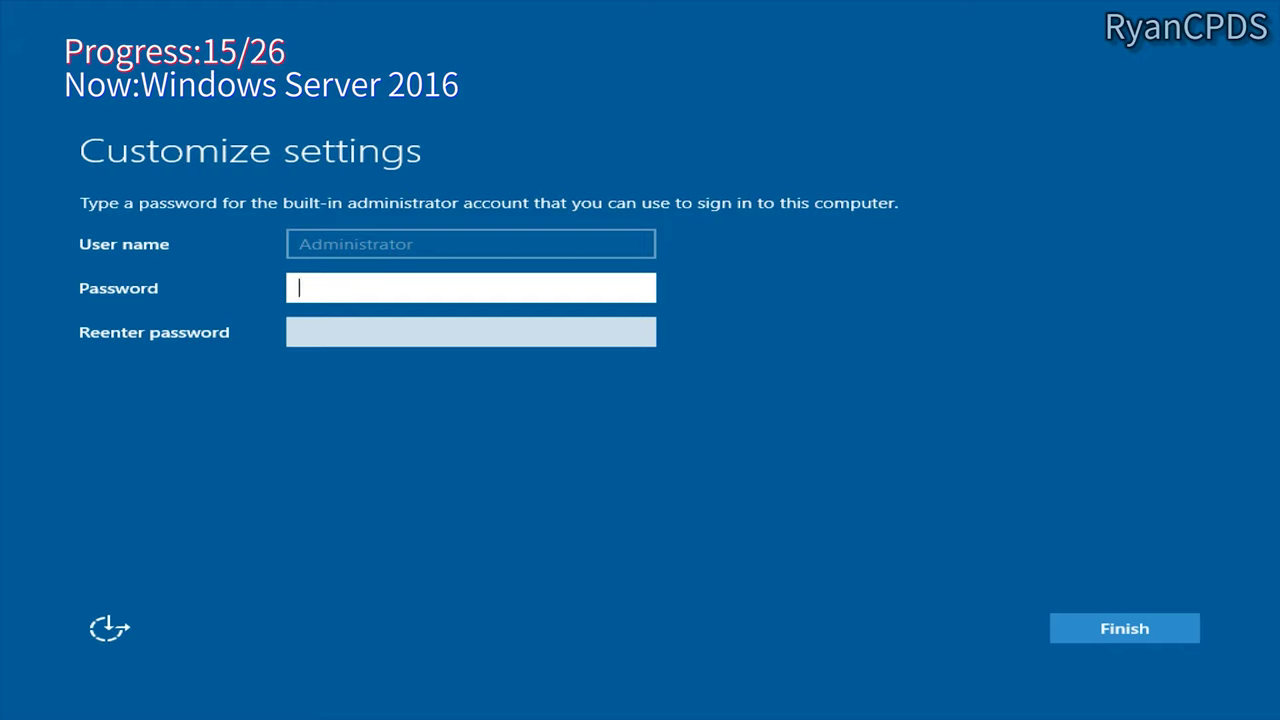
Step: Set and confirm the Administrator password
type("••")
key("Tab")
left_click(345, 288)
type("••••••••••••")
key("Tab")
type("••••••••••••••••")
key("Return")
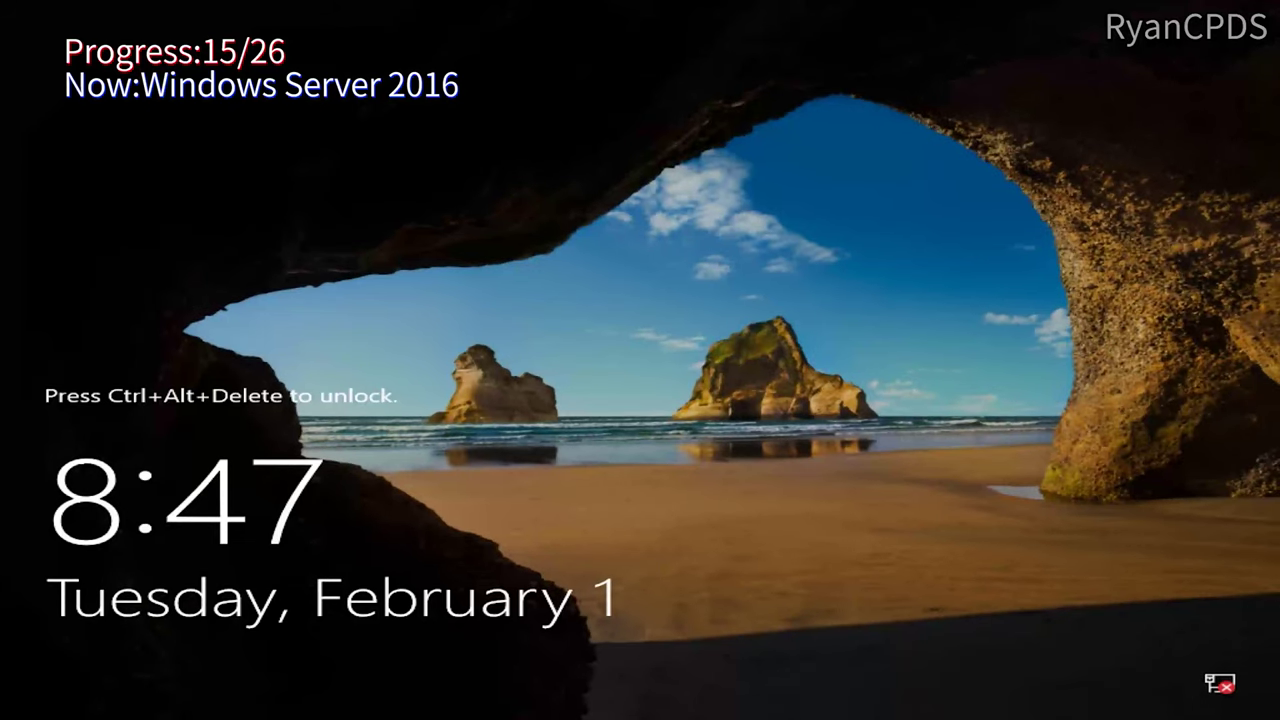
Step: Sign in as Administrator, check the version with winver, and begin Windows 10 1703 setup
key("ctrl+alt+Delete")
type("••••")
key("Return")
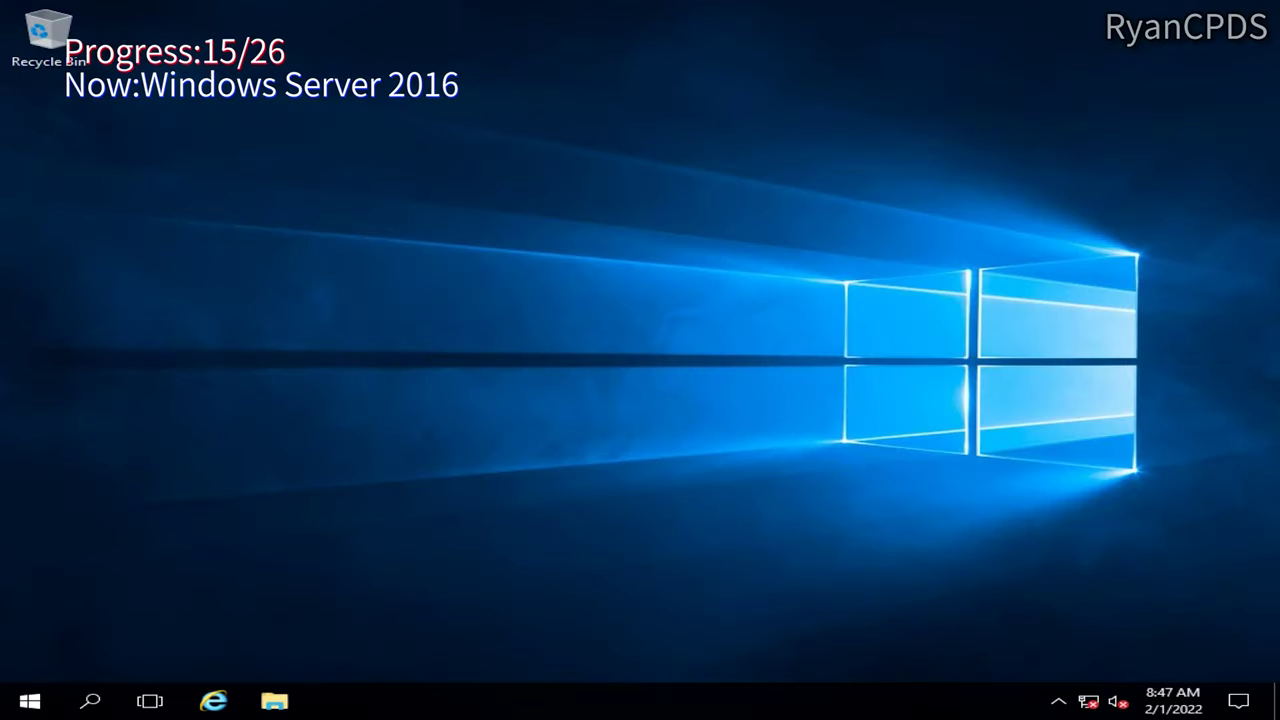
key("super")
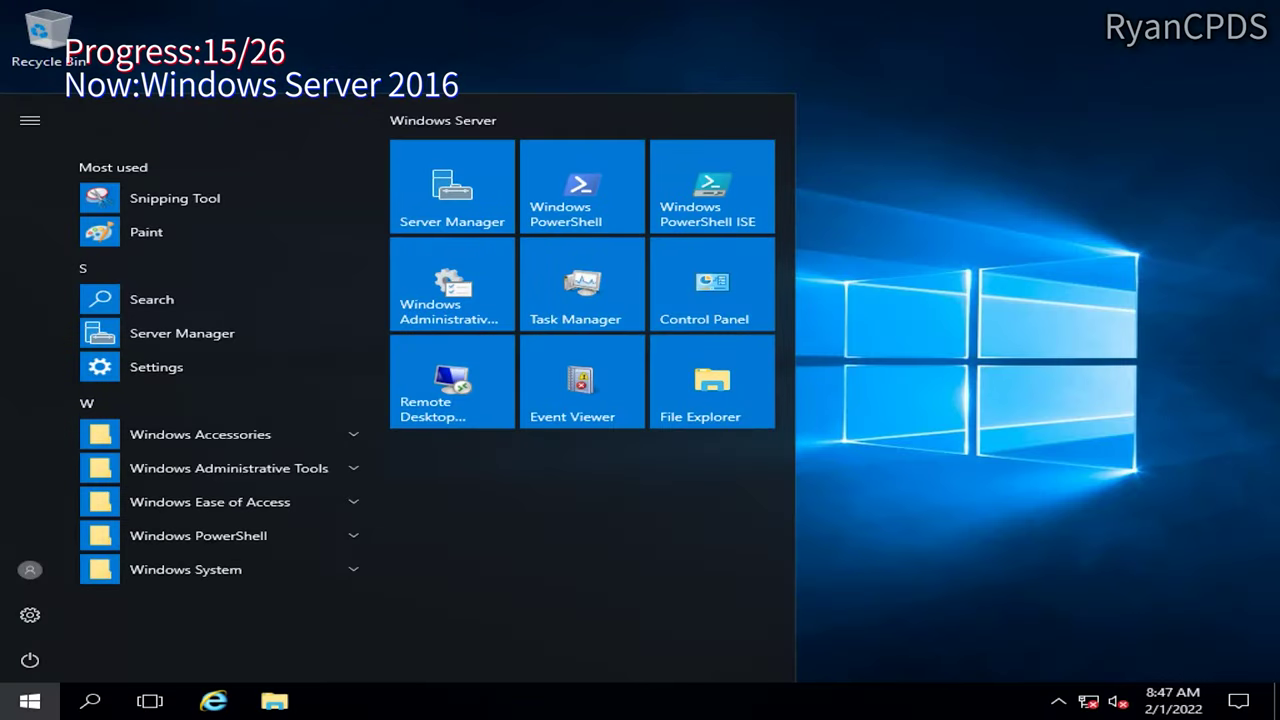
key("super+r")
type("winver")
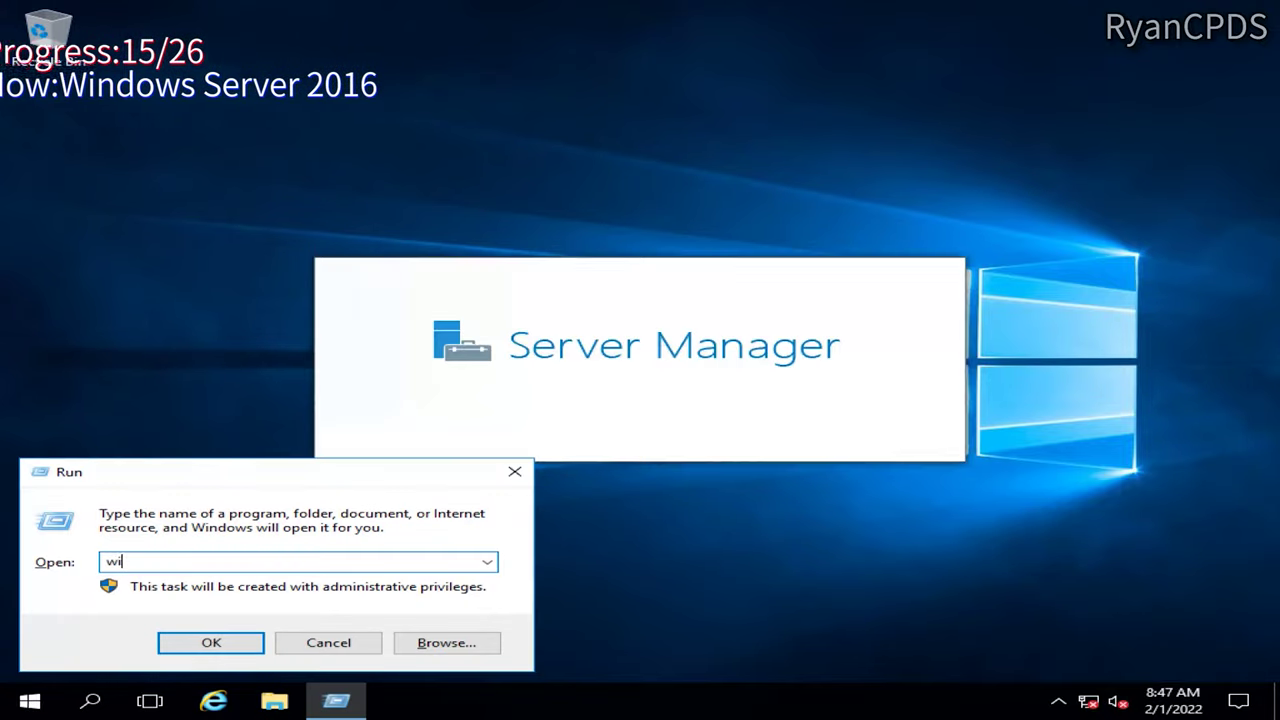
key("Return")
left_click(266, 706)
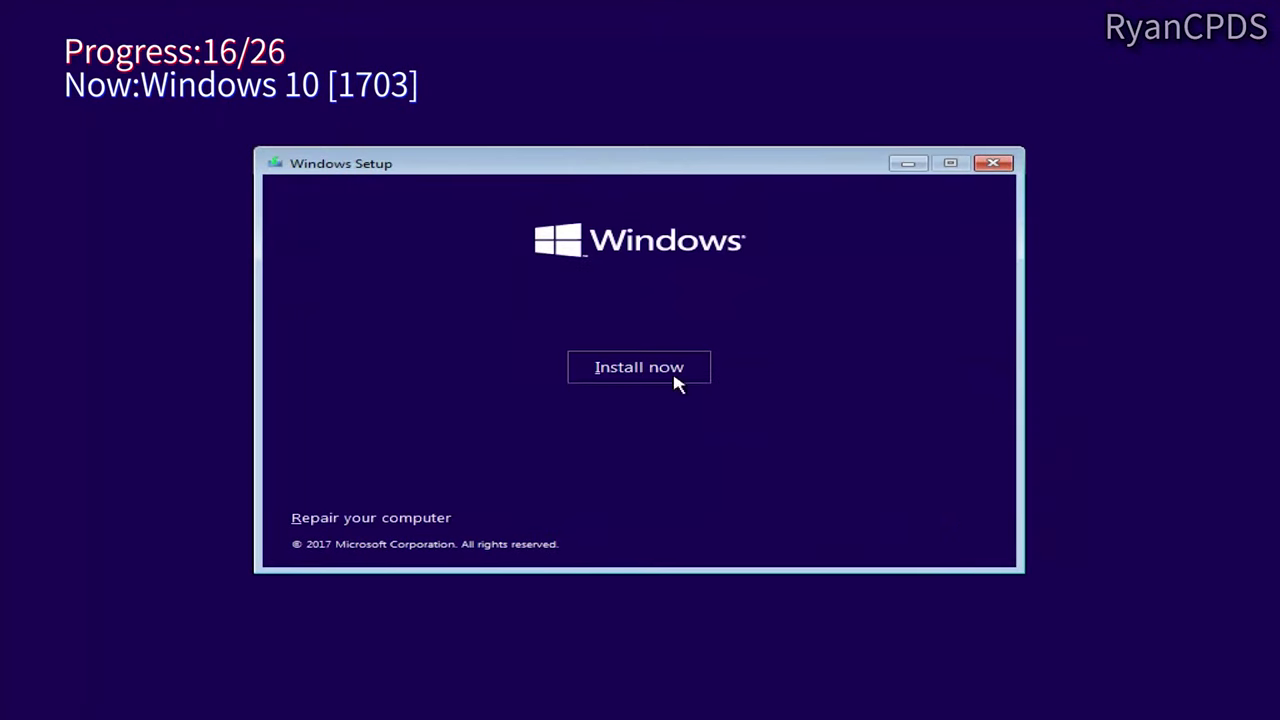
left_click(674, 383)
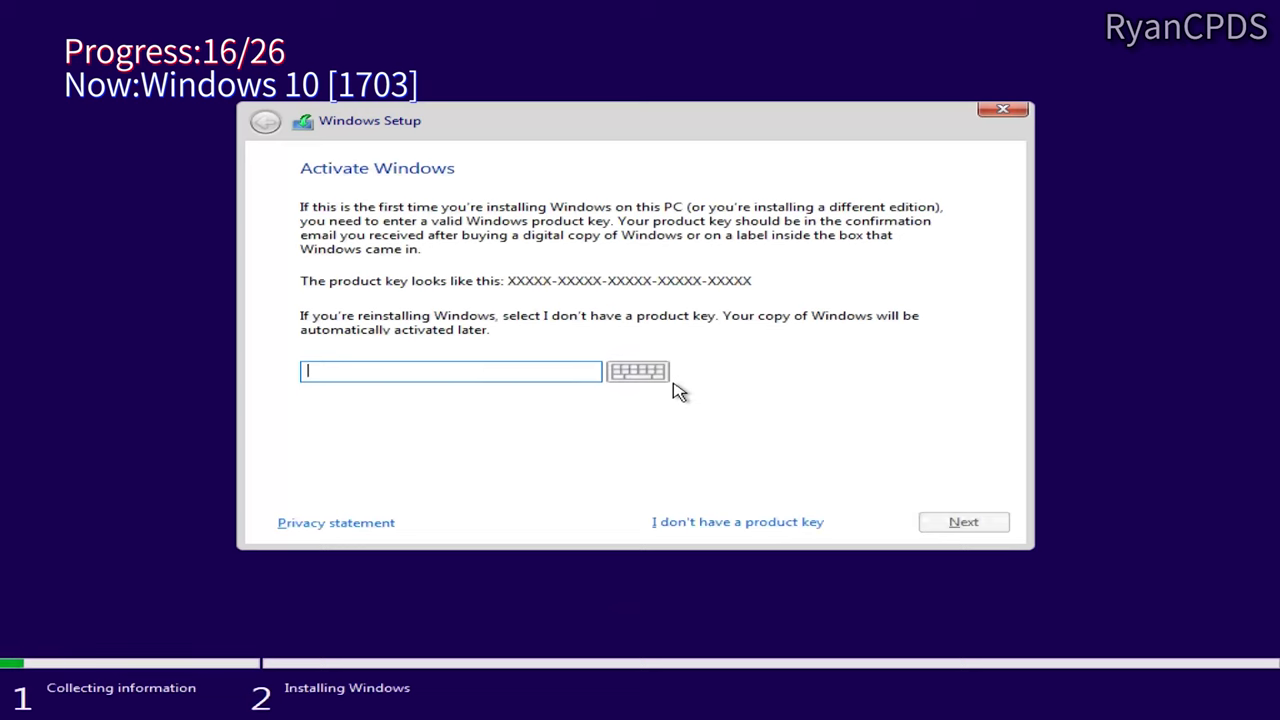
Step: Install Windows 10 Pro 1703 keyless to Drive 1 Partition 14
left_click(713, 524)
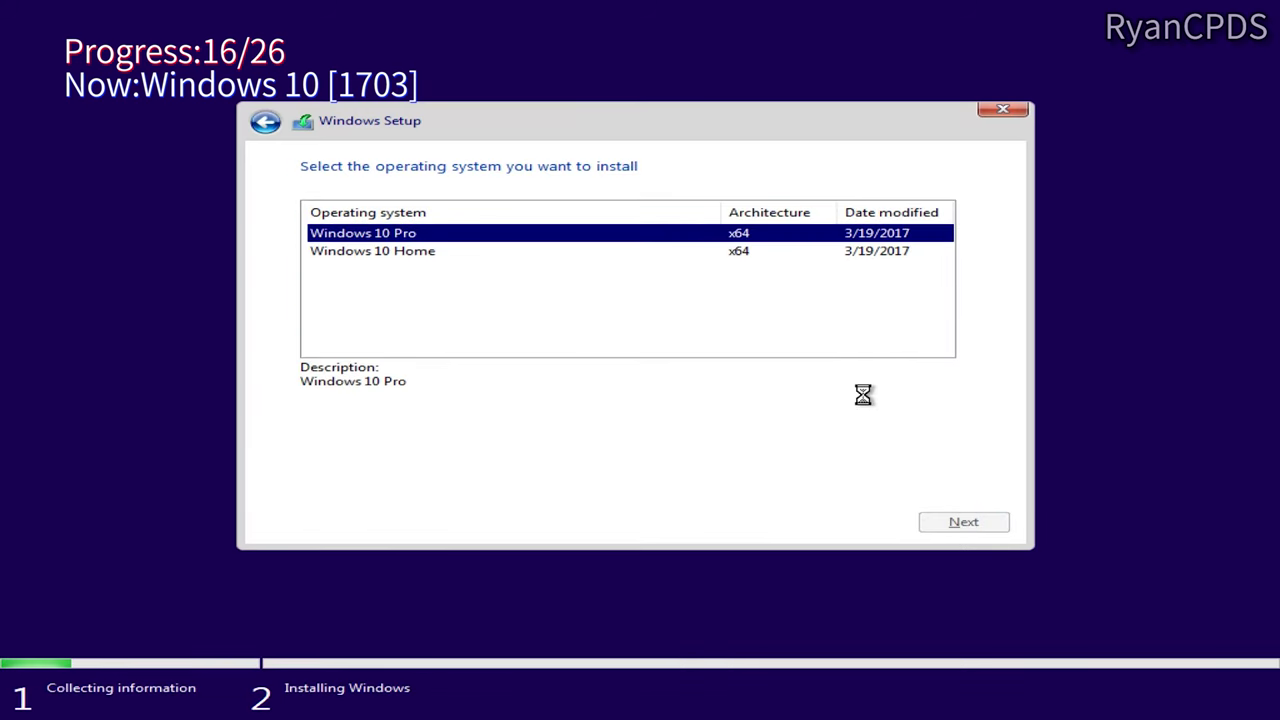
left_click(963, 521)
left_click(303, 477)
left_click(963, 521)
left_click(749, 371)
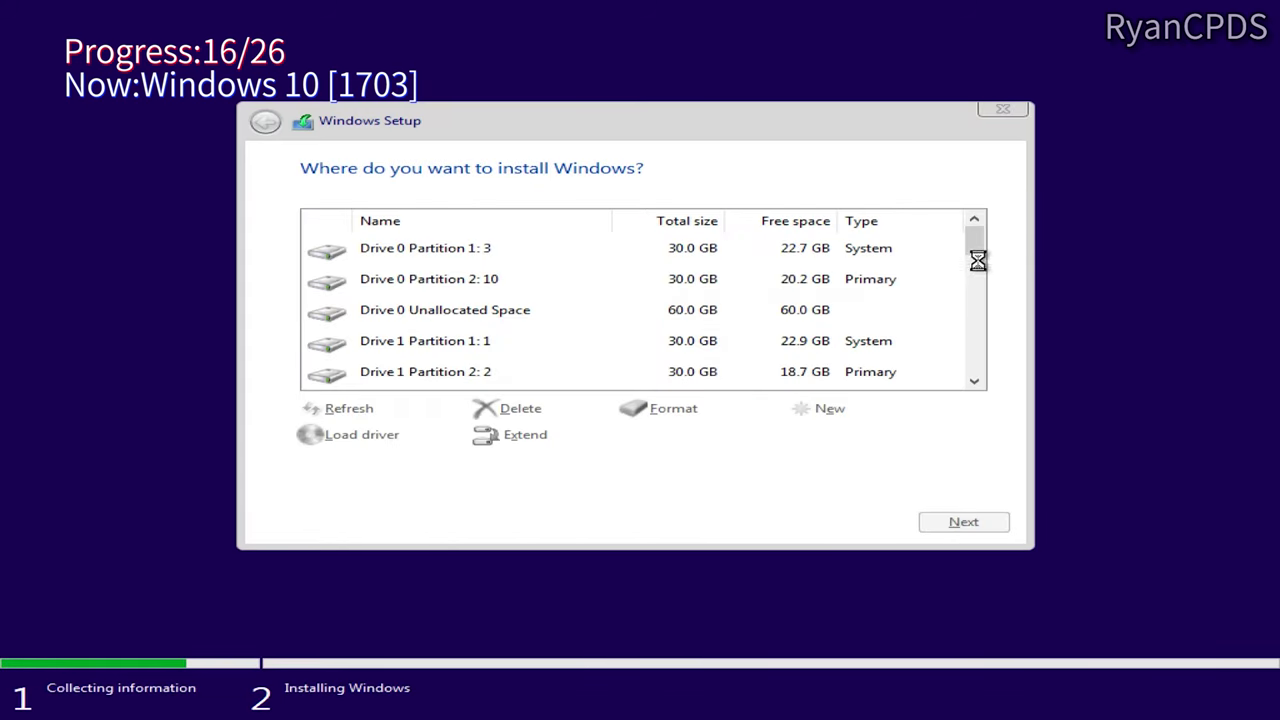
left_click_drag(980, 263, 1000, 342)
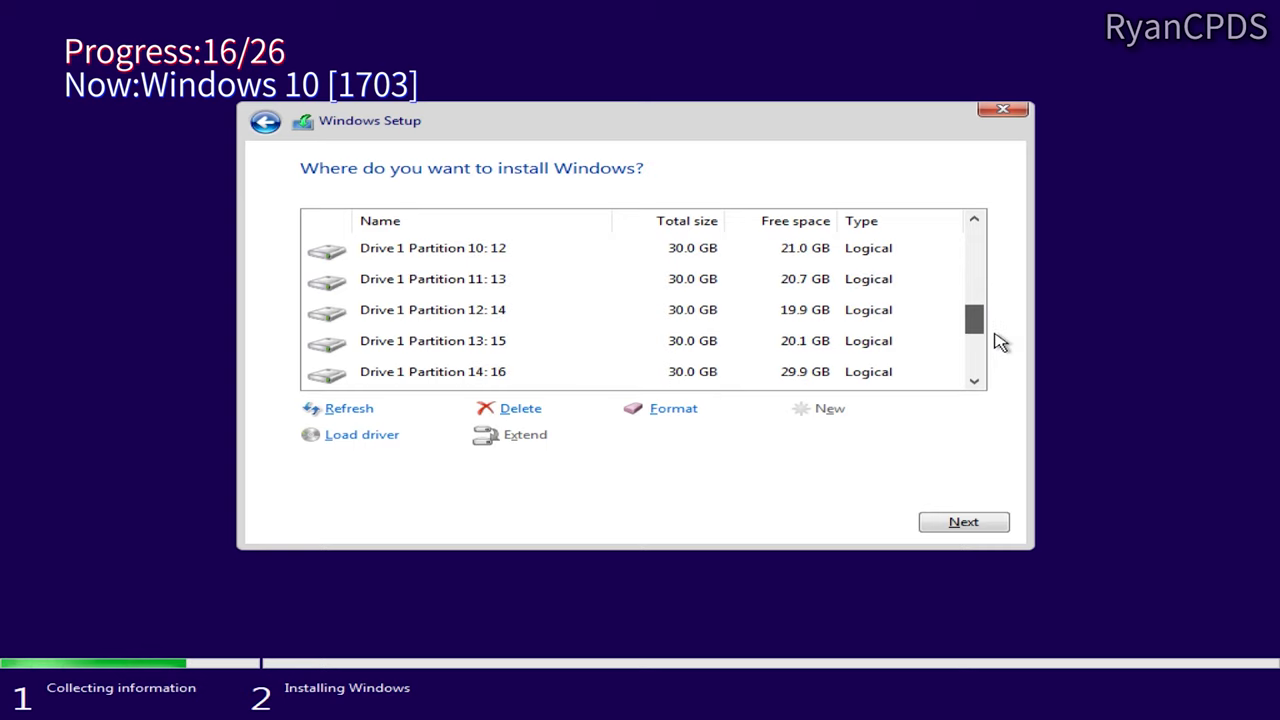
left_click(897, 378)
left_click(960, 524)
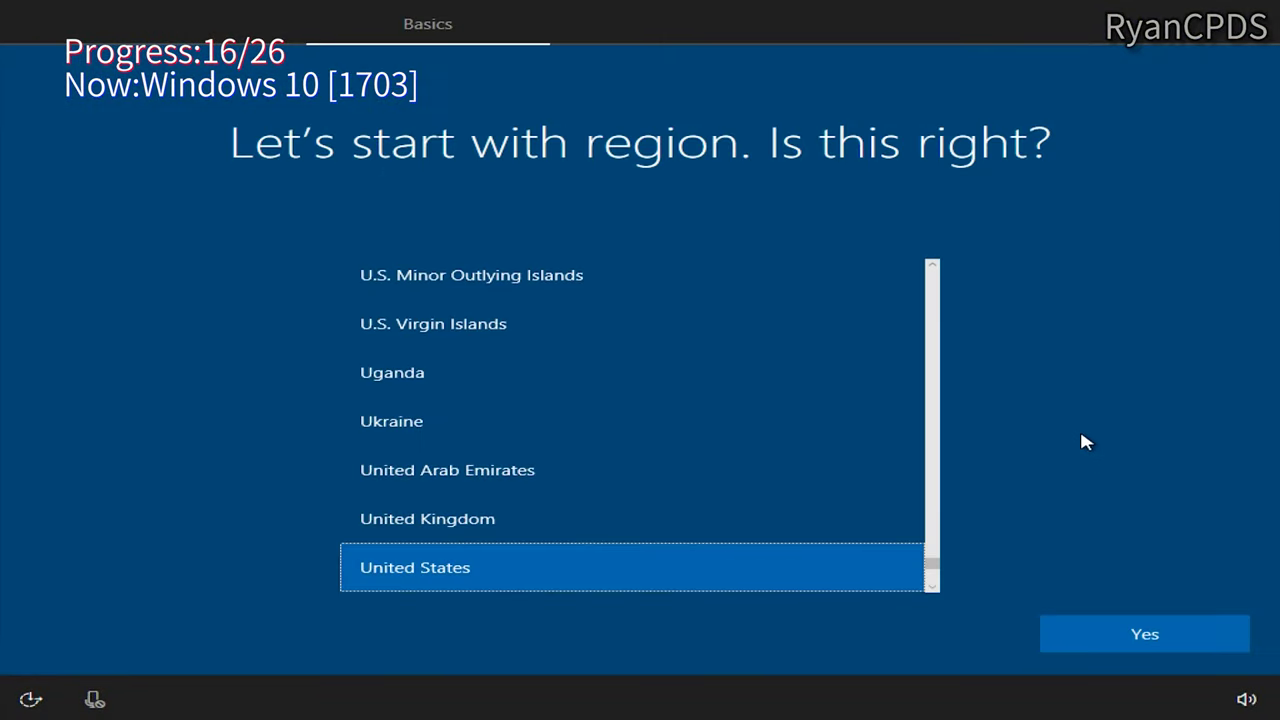
Step: Finish setup with United States region, no network, local account 'User', and no Cortana
left_click(1114, 629)
left_click(1116, 630)
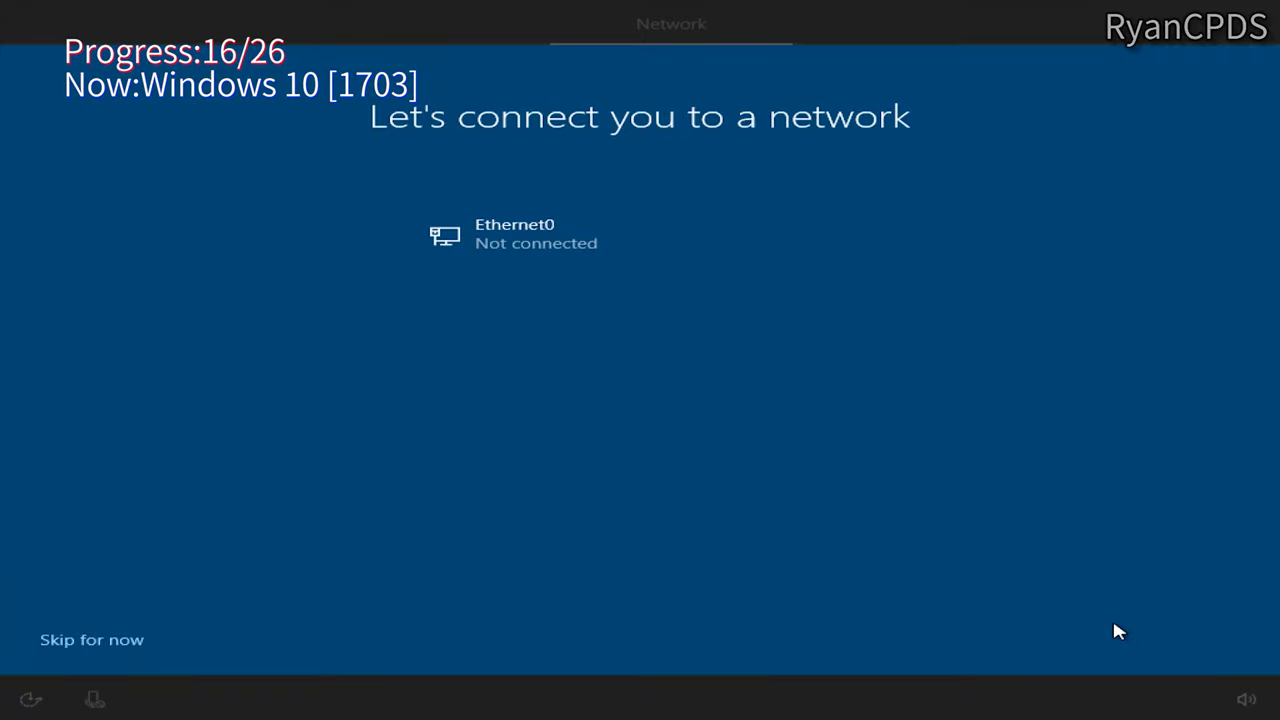
left_click(120, 641)
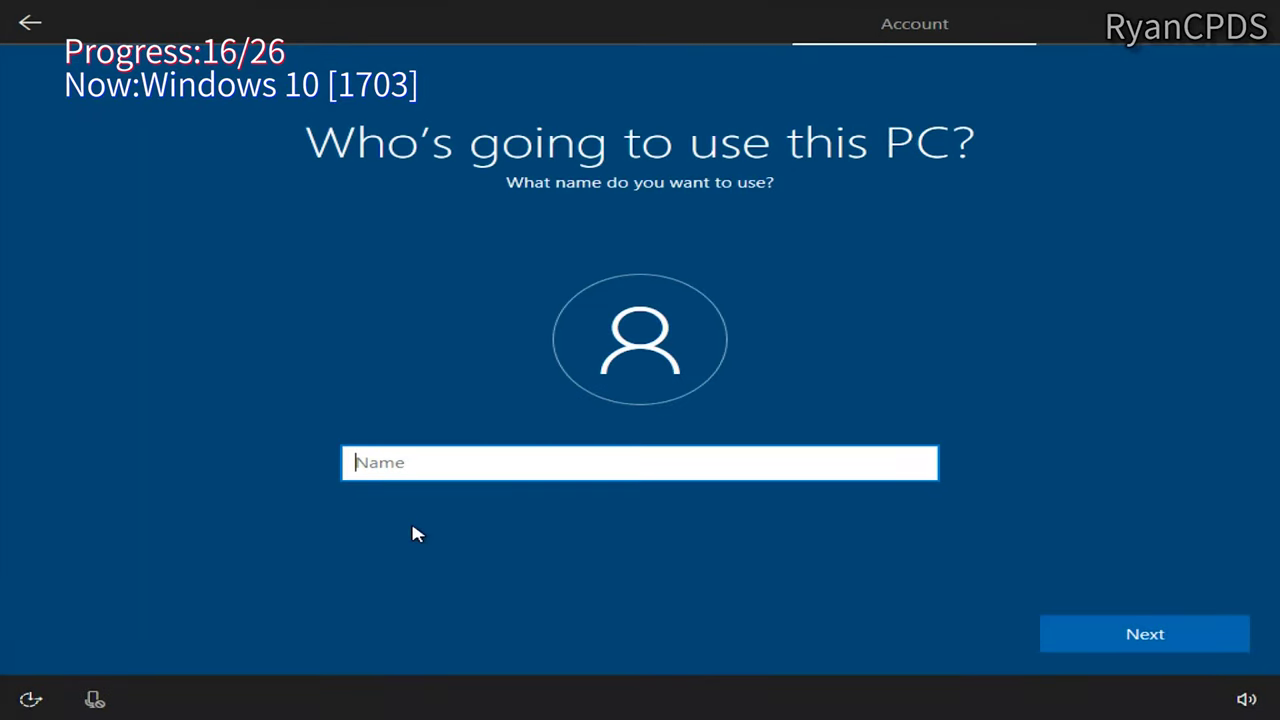
type("User")
key("Return")
key("Return")
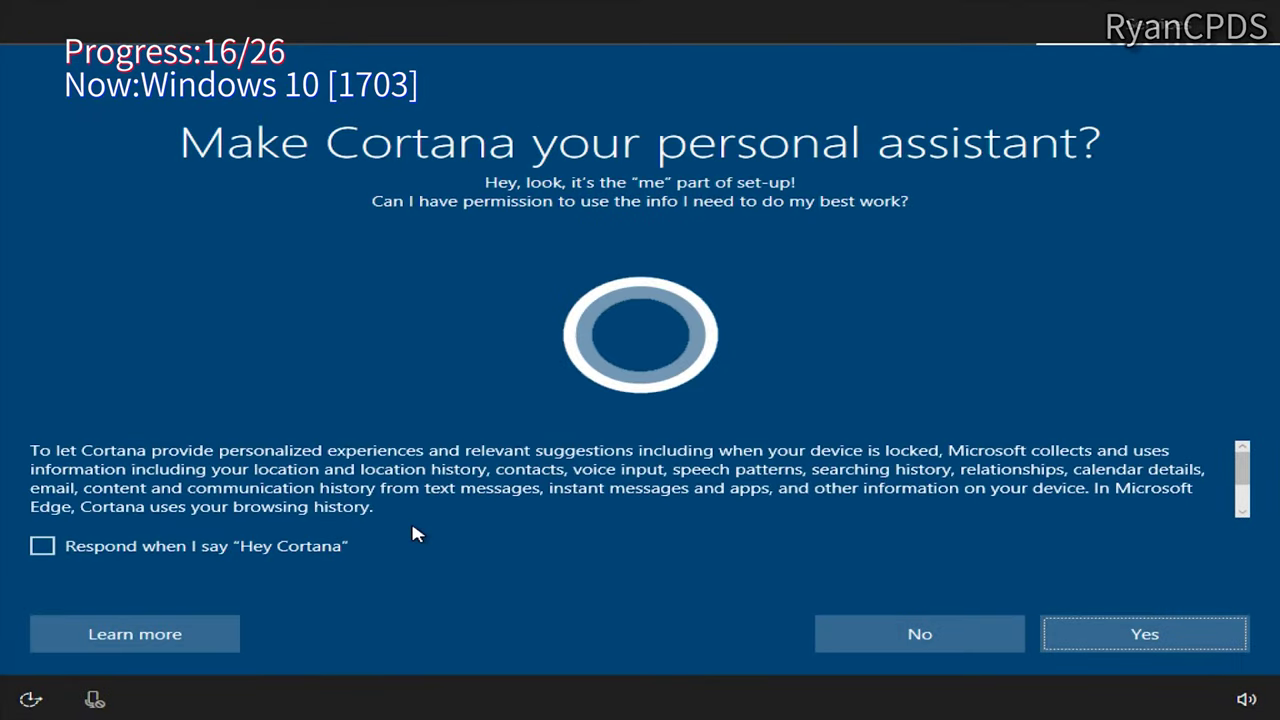
left_click(928, 620)
left_click(1137, 632)
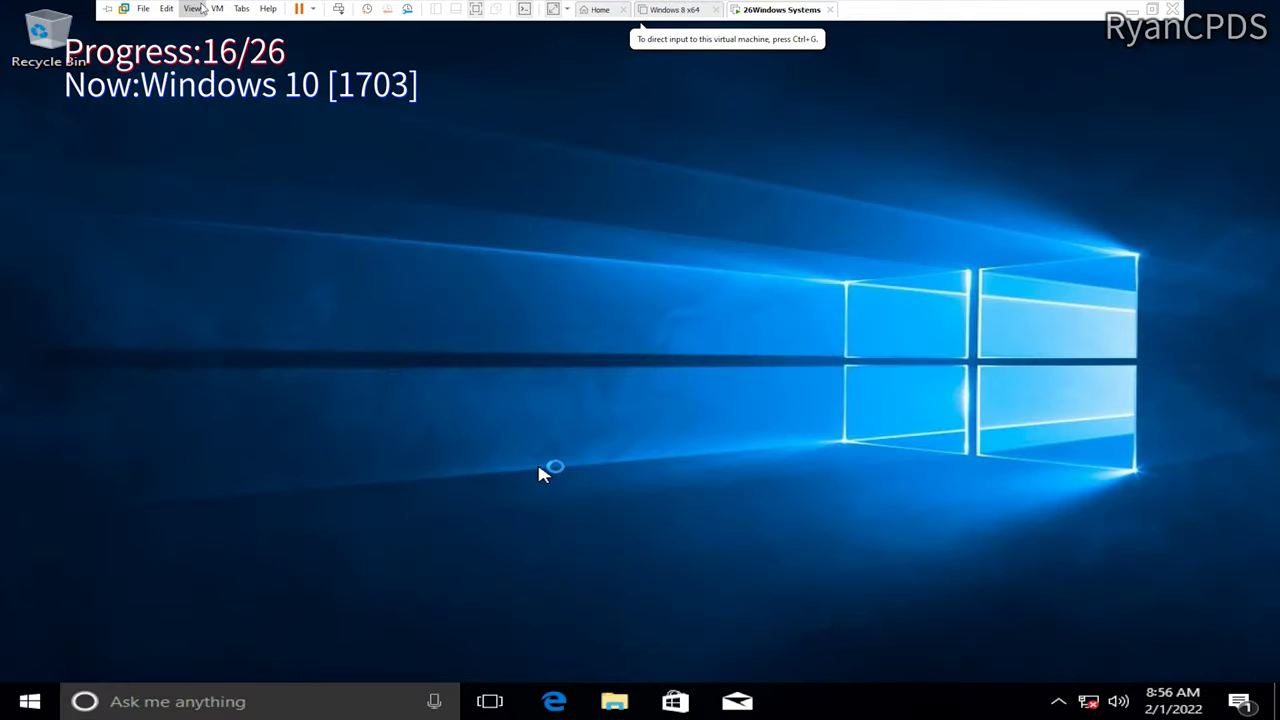
Step: Confirm the 1703 version with winver and This PC system properties, then close them
key("super+r")
type("winver")
key("Return")
left_click(614, 701)
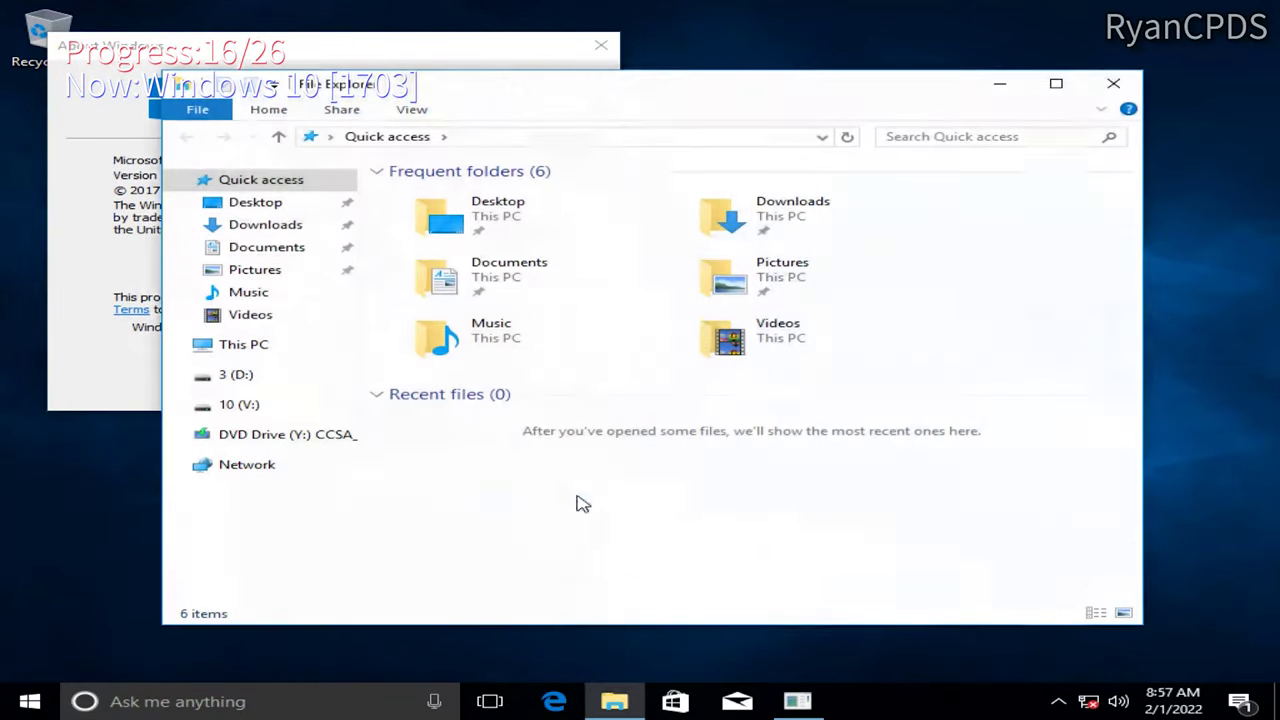
right_click(258, 345)
left_click(297, 597)
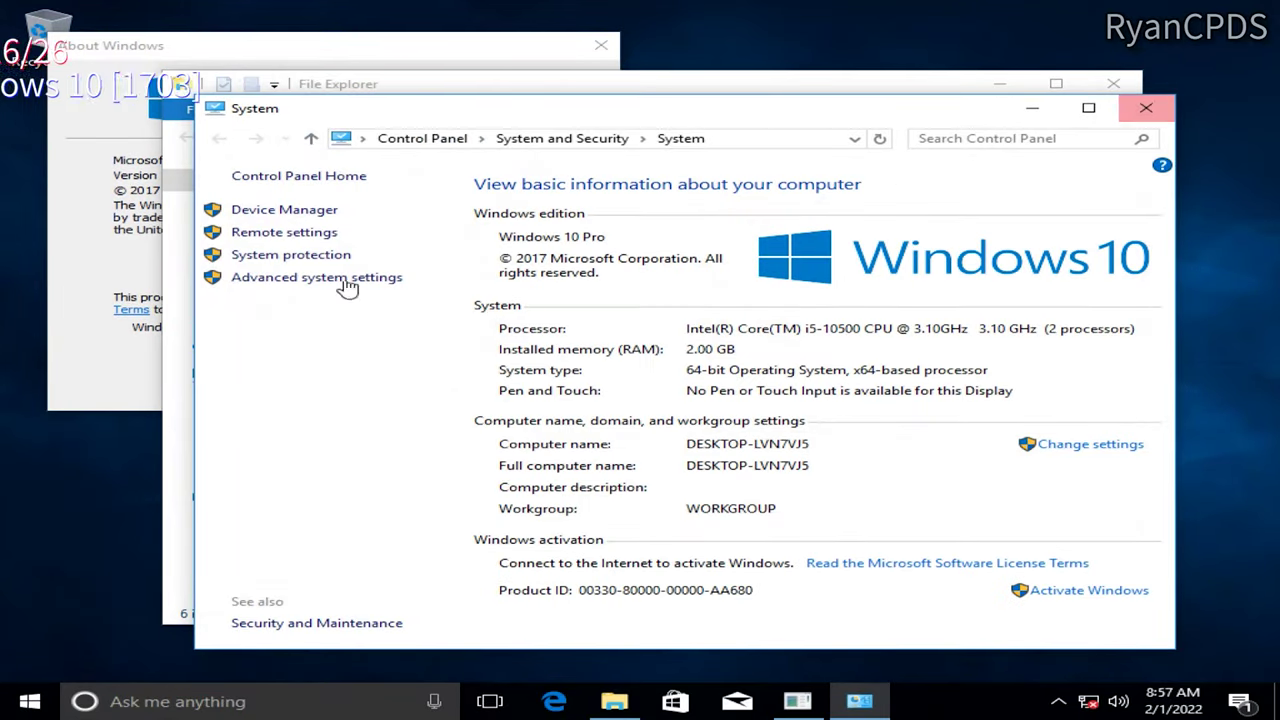
left_click(1146, 107)
left_click(1113, 83)
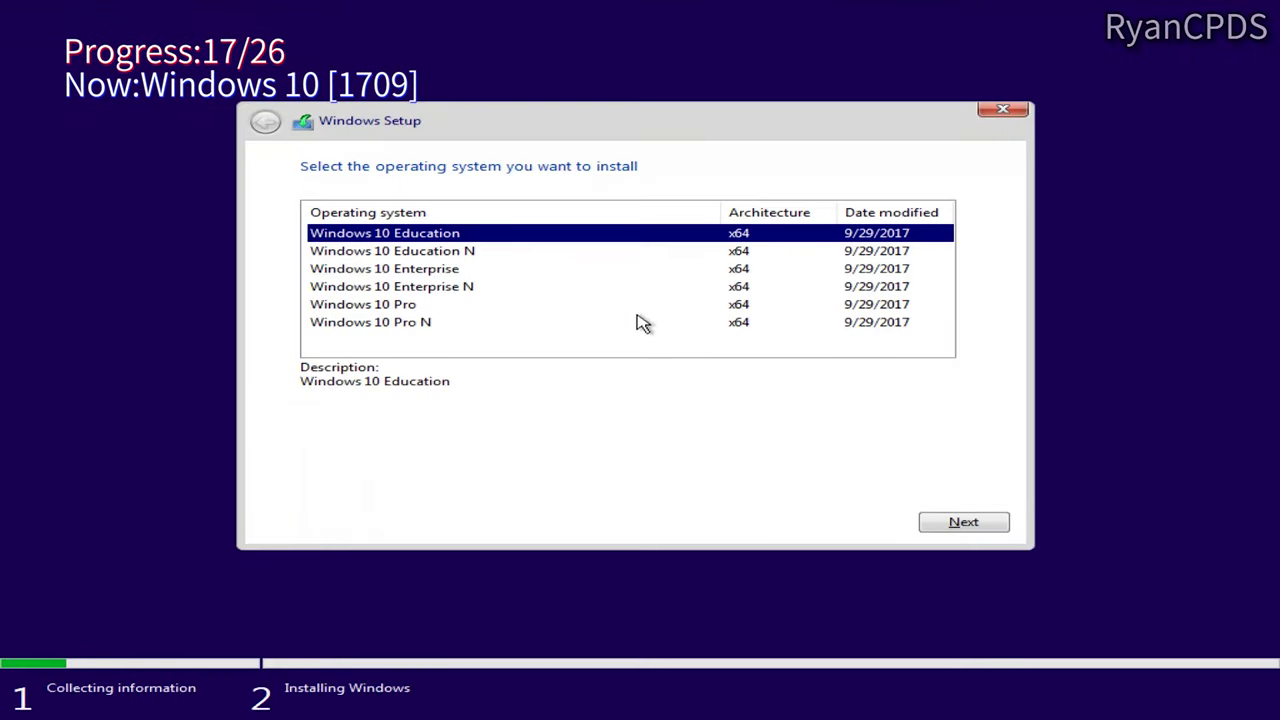
Step: Install Windows 10 Pro 1709 to Drive 1 Partition 15
left_click(640, 305)
left_click(963, 520)
left_click(308, 479)
left_click(963, 521)
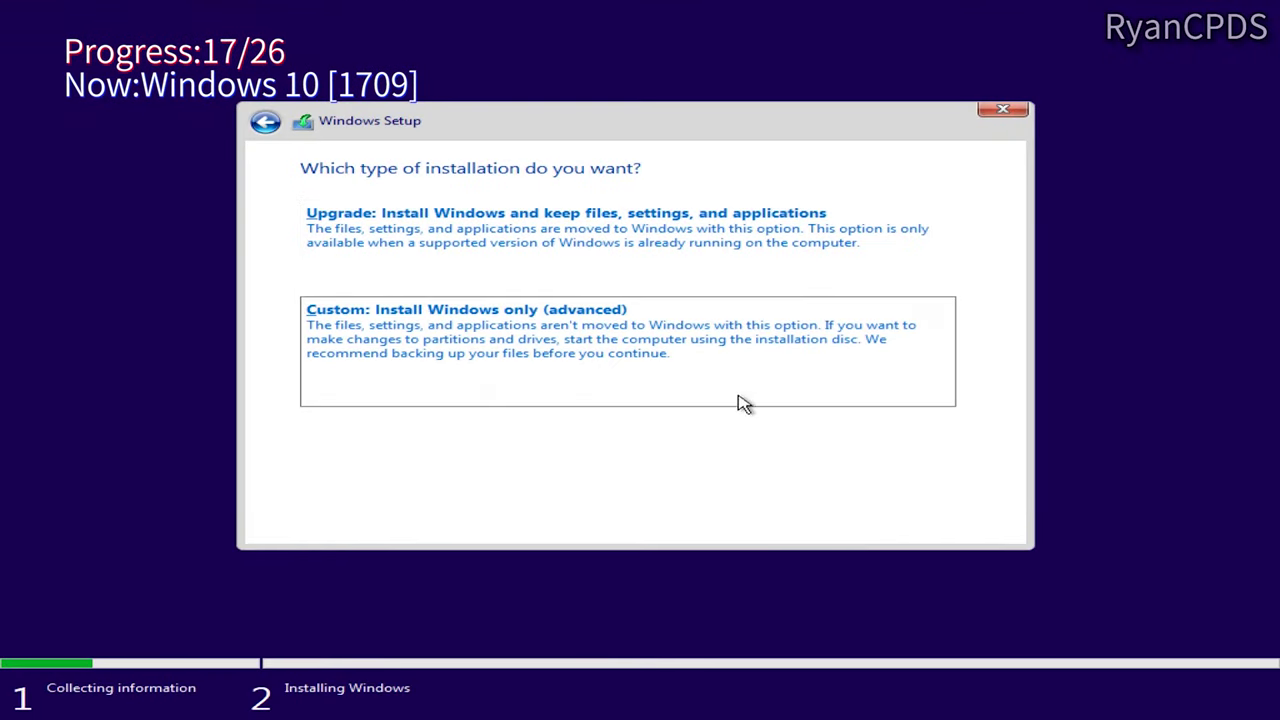
left_click(737, 395)
left_click_drag(980, 240, 988, 338)
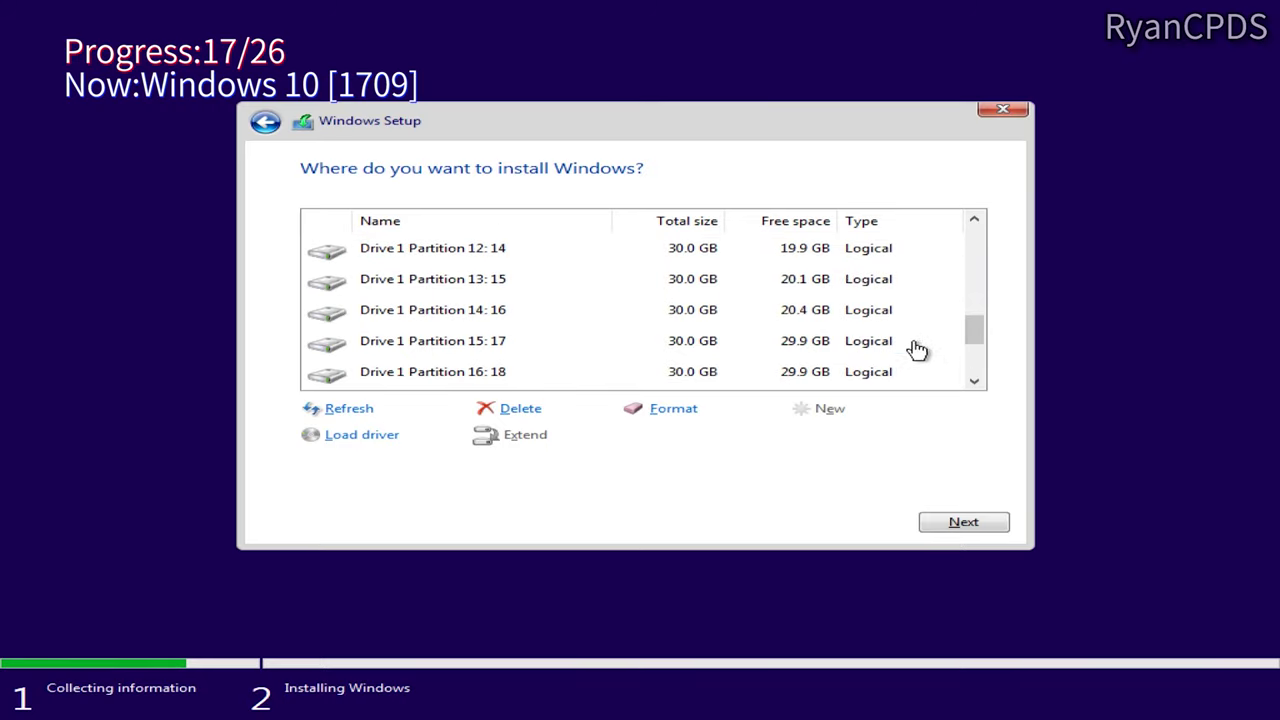
left_click(917, 341)
left_click(963, 522)
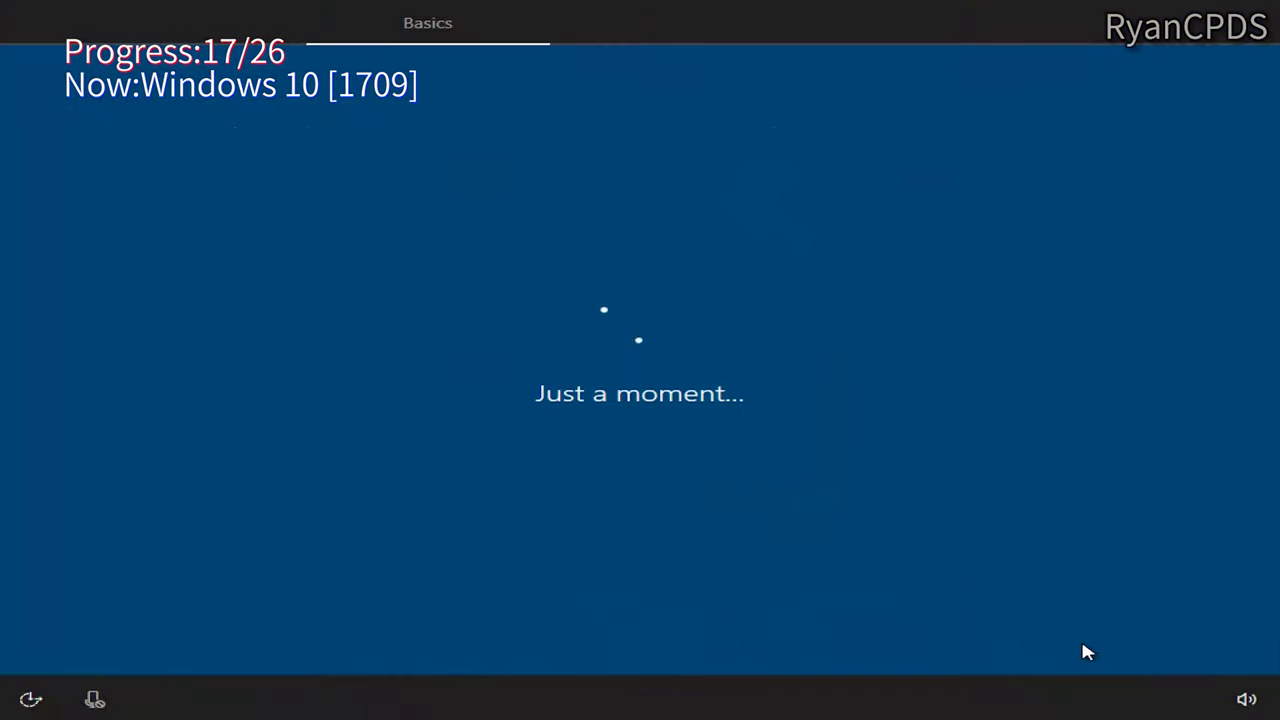
Step: Skip the extra keyboard and network, and create a local user account
left_click(1088, 651)
left_click(80, 643)
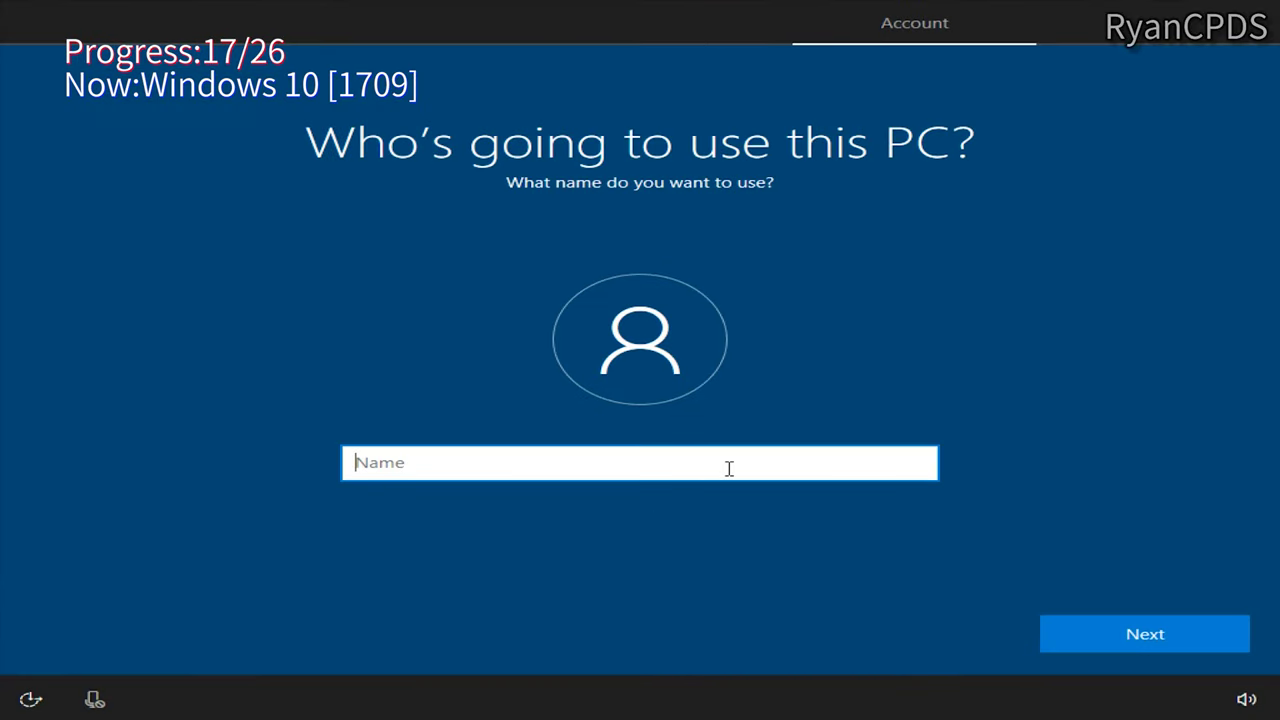
type("RyanCPDS")
key("Return")
key("Return")
key("Return")
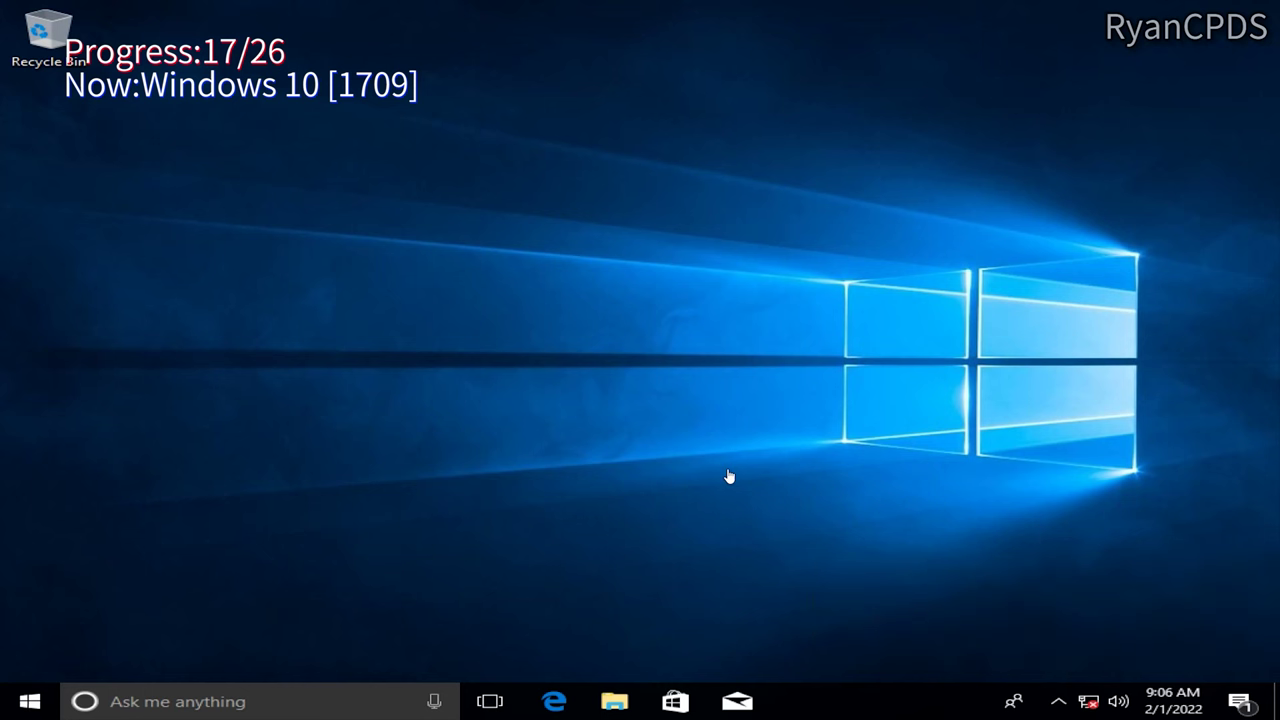
Step: Verify build 16299.15, 64-bit, with winver and This PC system properties
mouse_move(641, 27)
key("super+r")
type("winver")
key("Return")
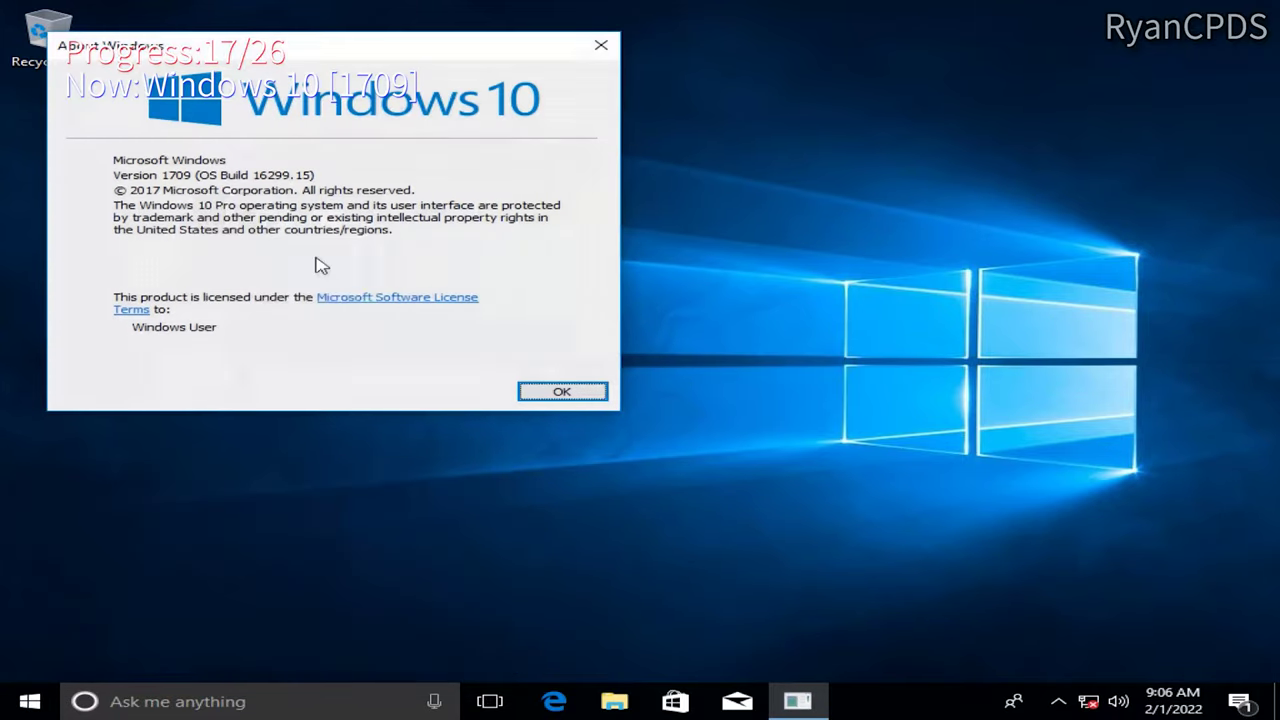
left_click(598, 697)
right_click(243, 344)
left_click(326, 591)
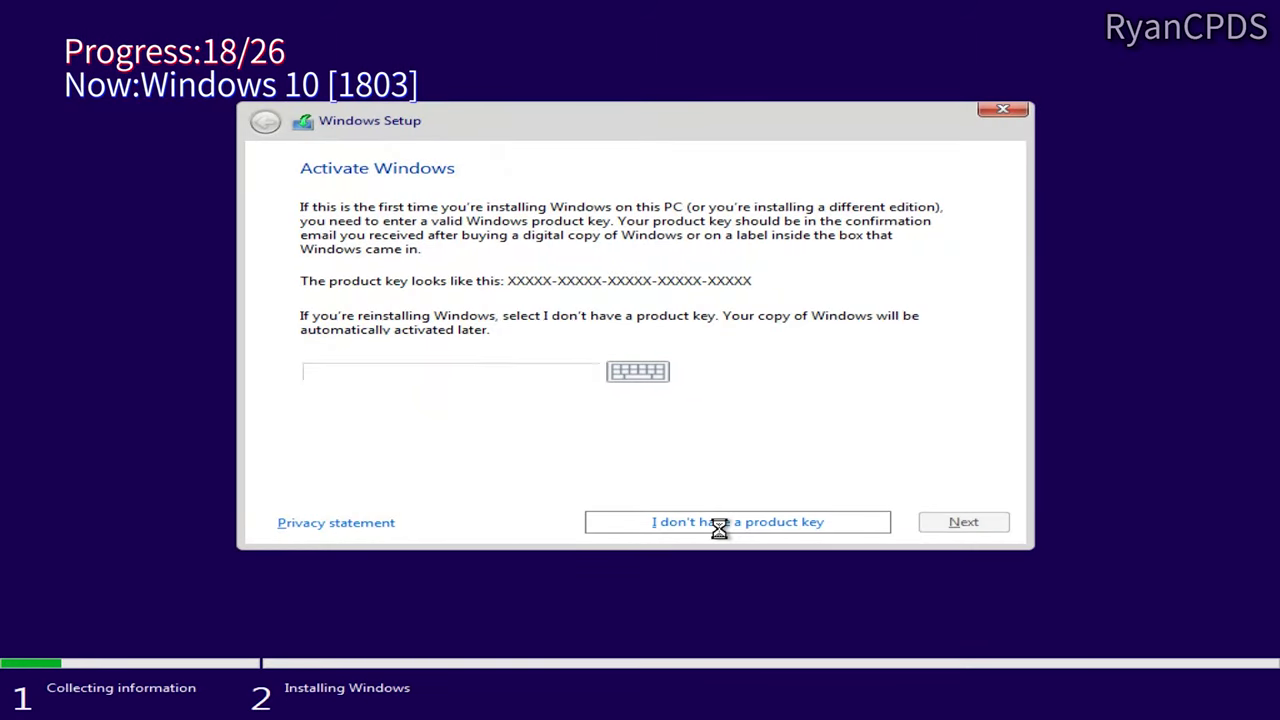
Step: Install Windows 10 Pro 1803 keyless to Drive 1 Partition 16:18
left_click(719, 522)
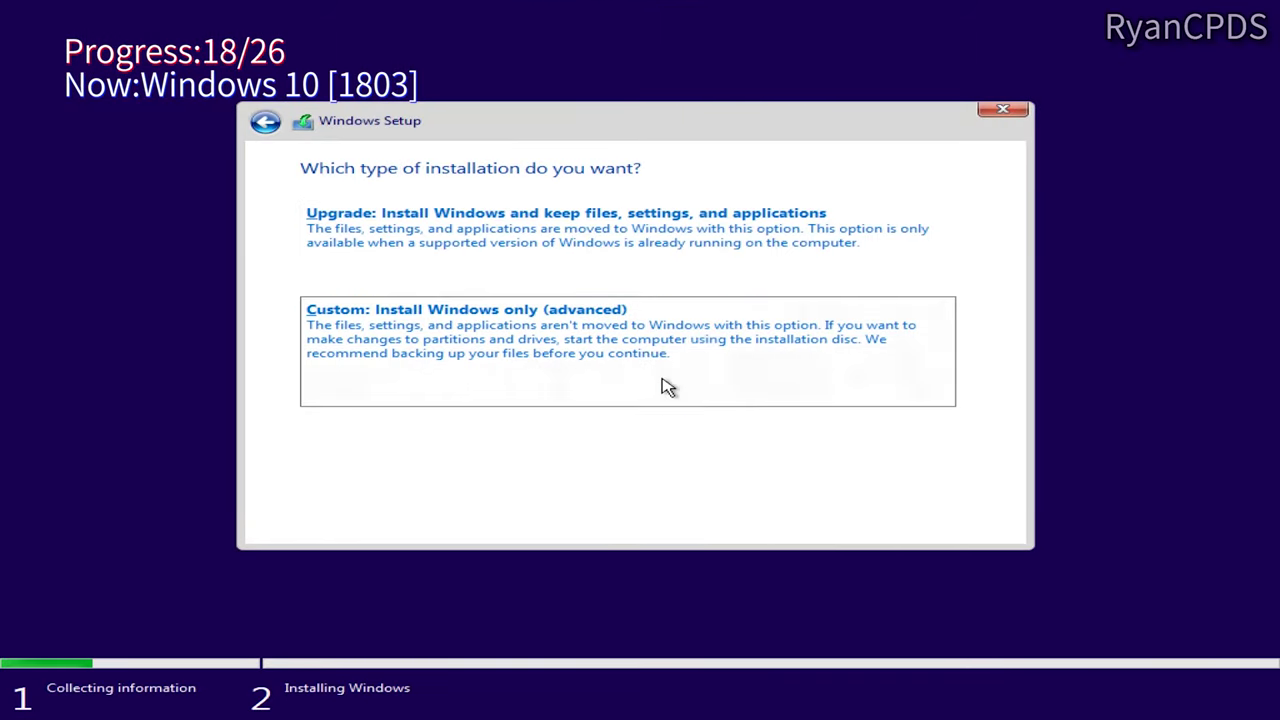
left_click(720, 310)
scroll(723, 314, "down", 6)
left_click(733, 285)
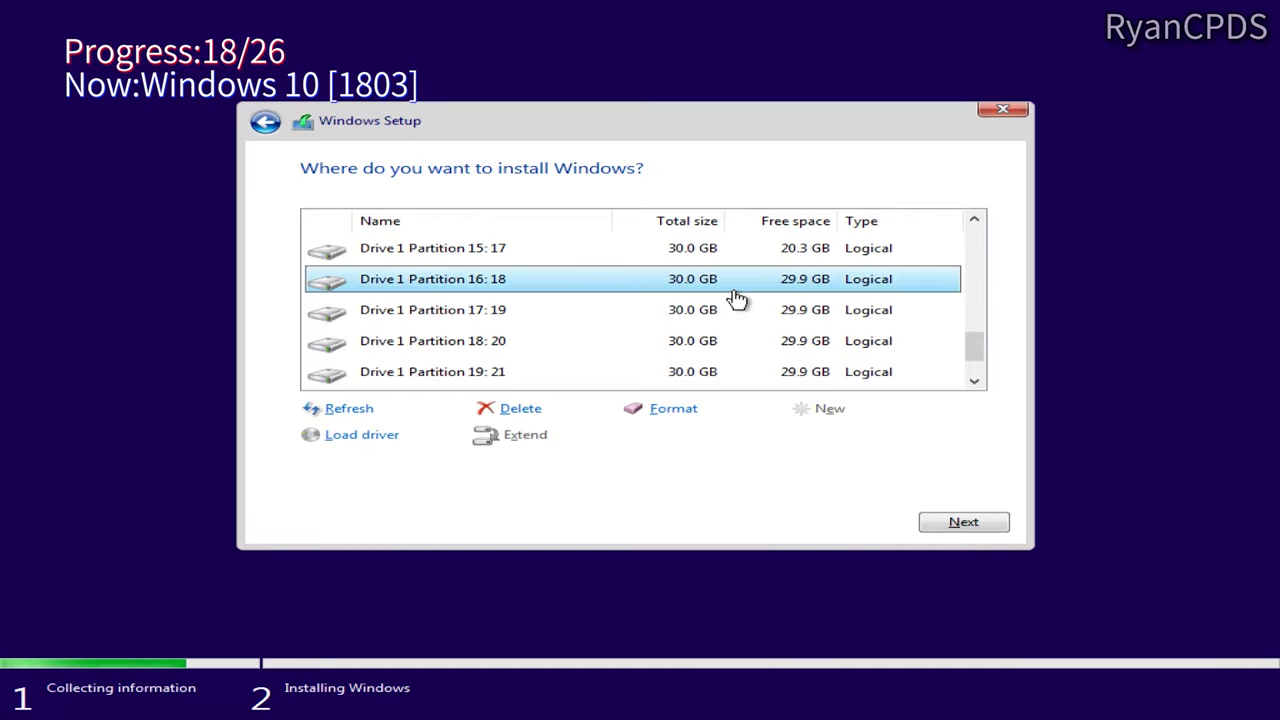
left_click(963, 521)
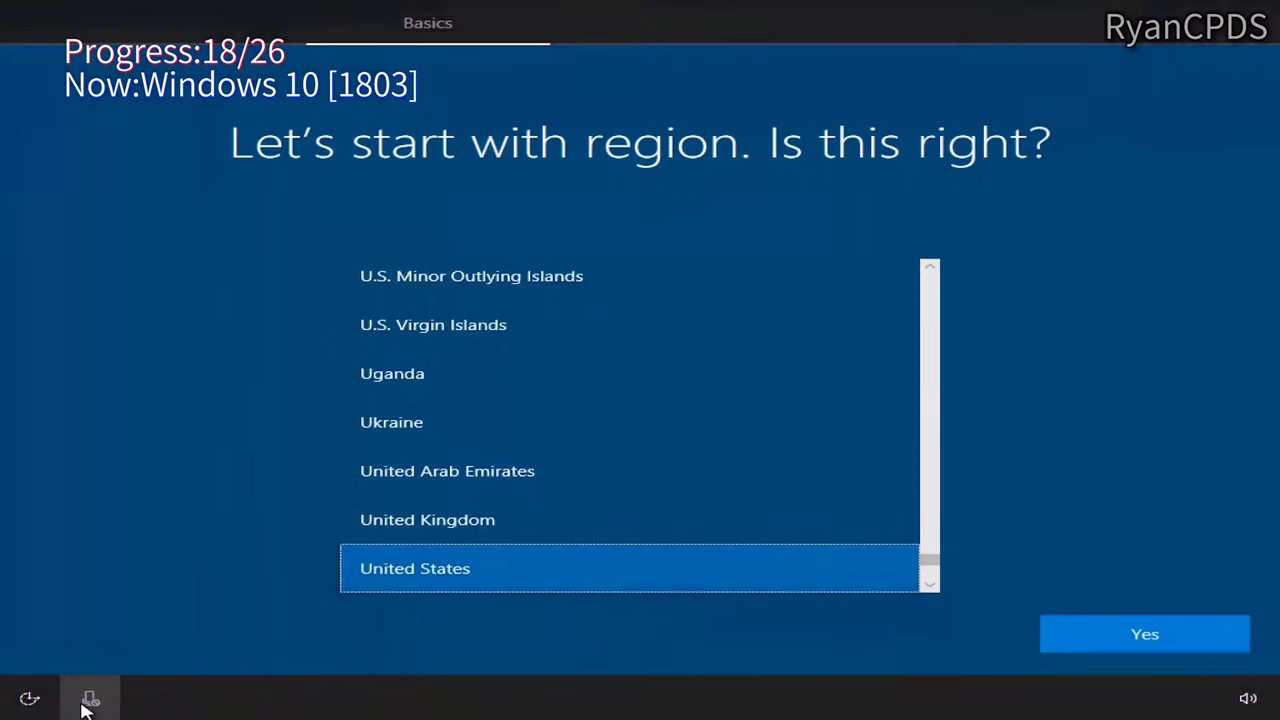
Step: Finish setup with United States region and keyboard, no network, account '18', no Cortana
left_click(1117, 630)
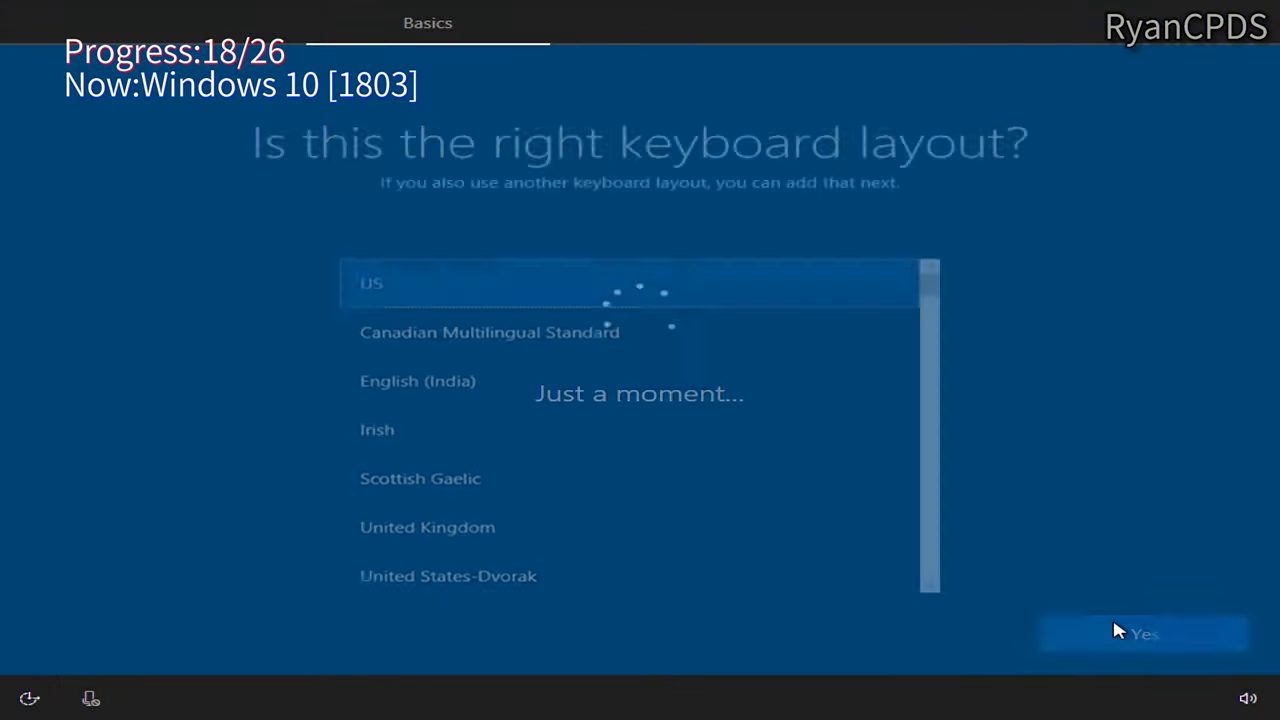
left_click(1117, 630)
left_click(1114, 628)
left_click(81, 643)
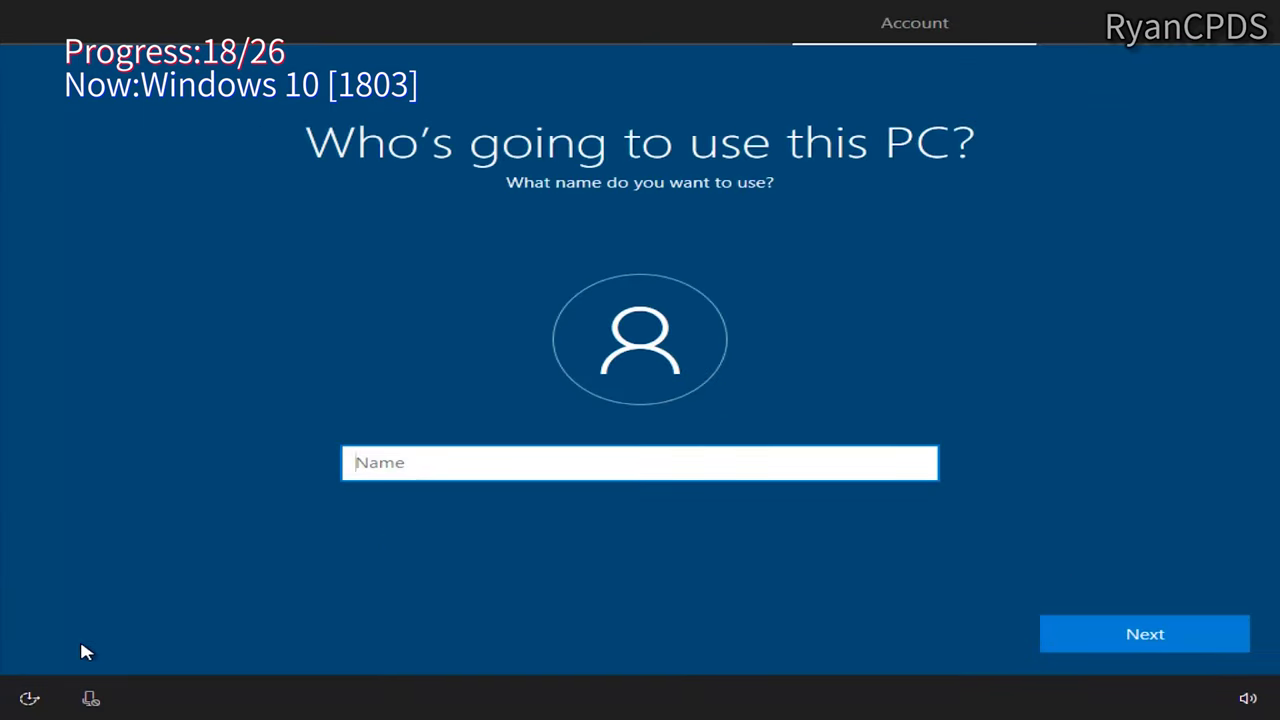
type("18")
key("Return")
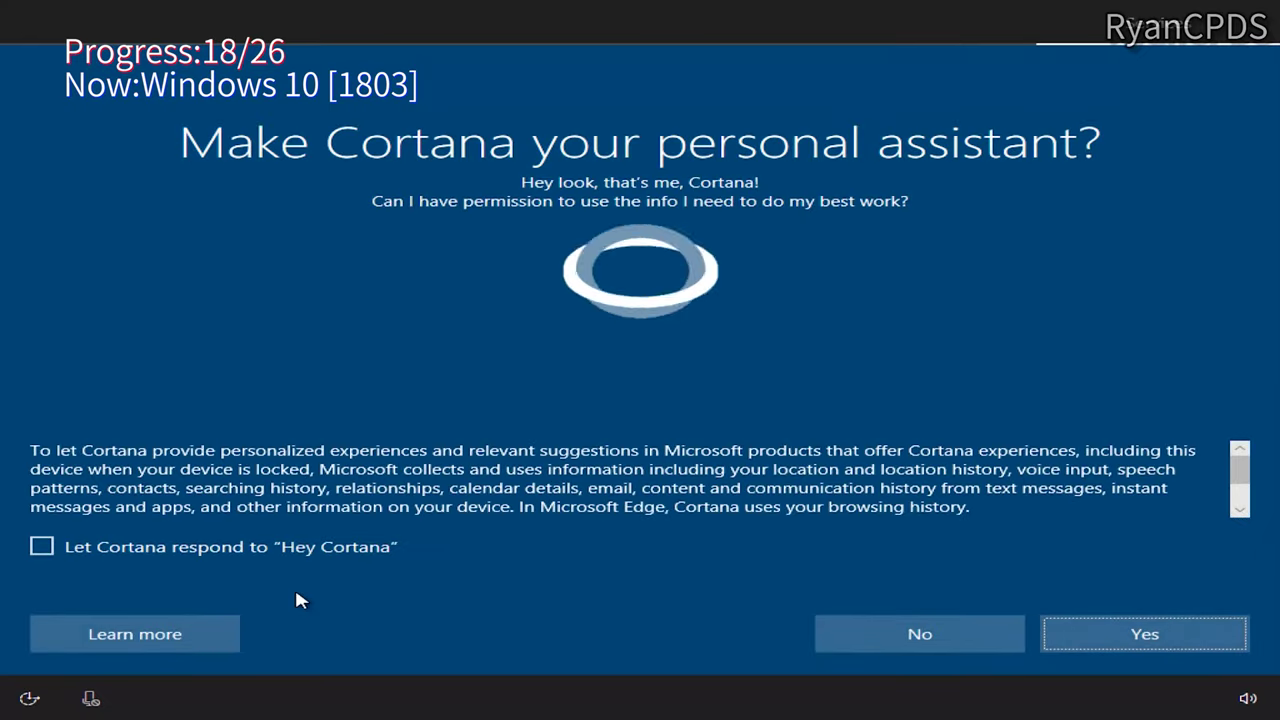
left_click(888, 642)
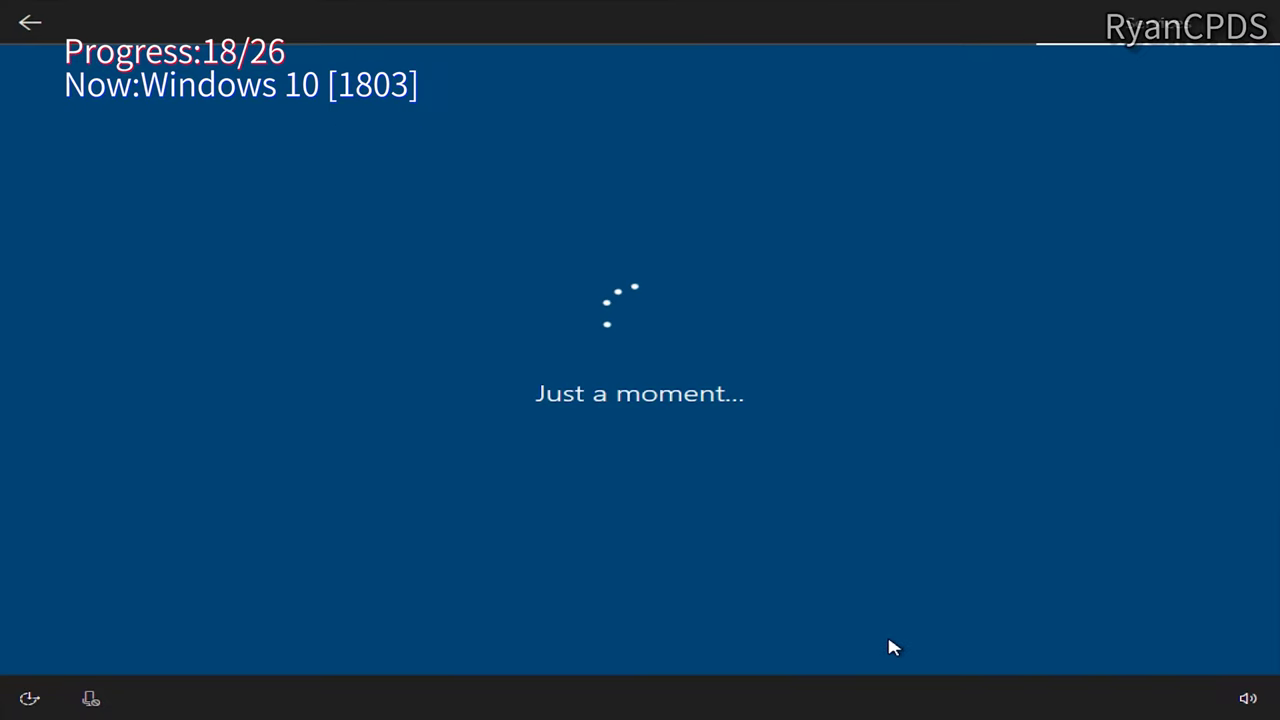
key("Return")
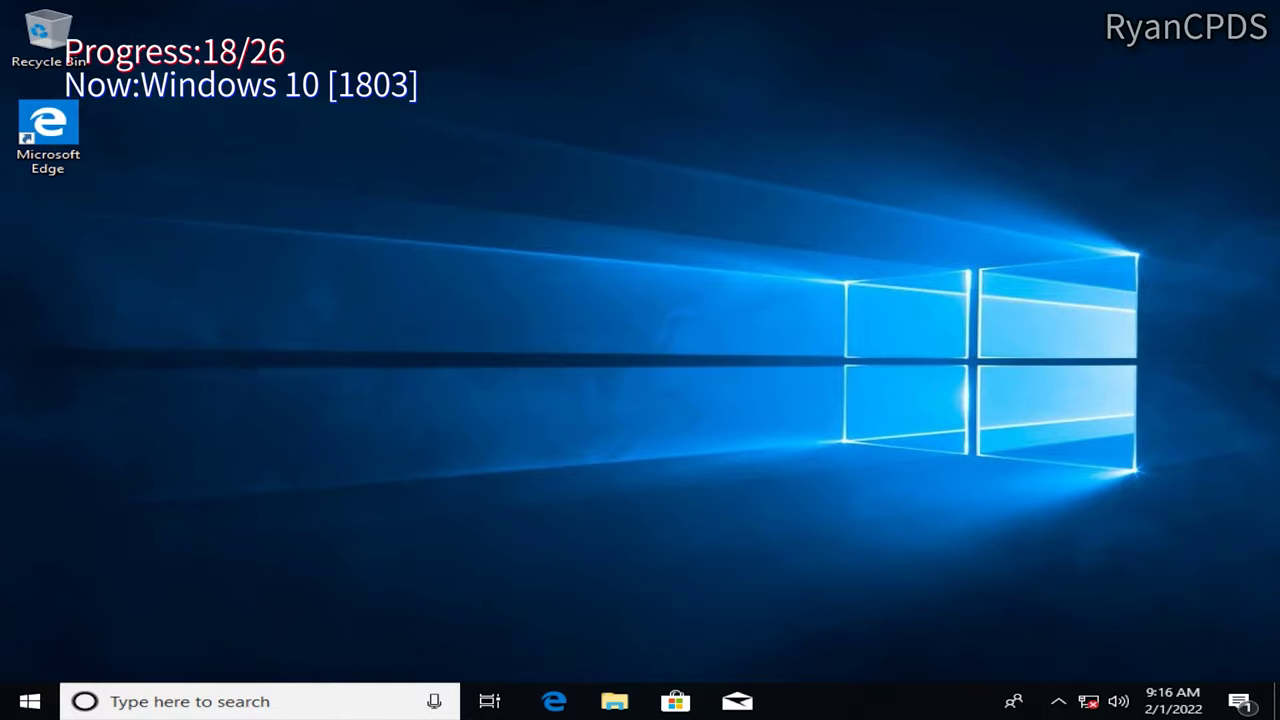
Step: Confirm build 17134.1 with winver and This PC options, then start Windows 10 1809 setup
key("super+r")
type("winver")
key("Return")
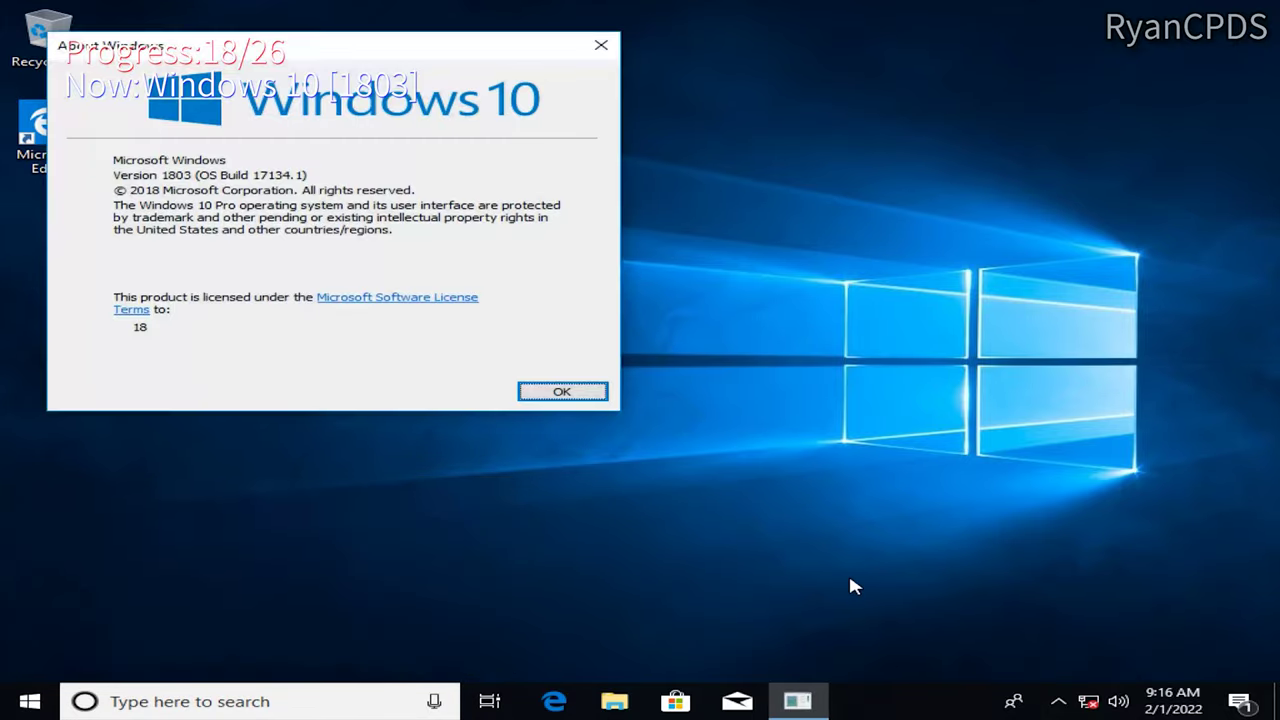
key("super+e")
right_click(256, 377)
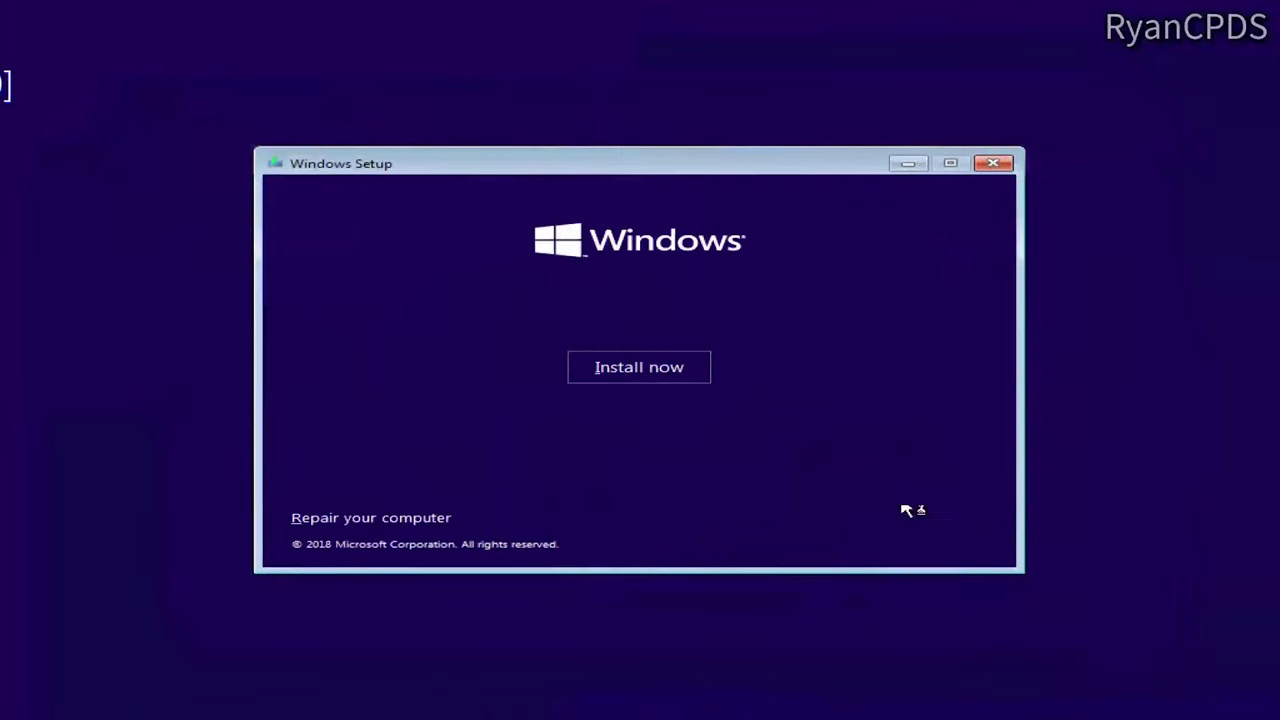
left_click(639, 367)
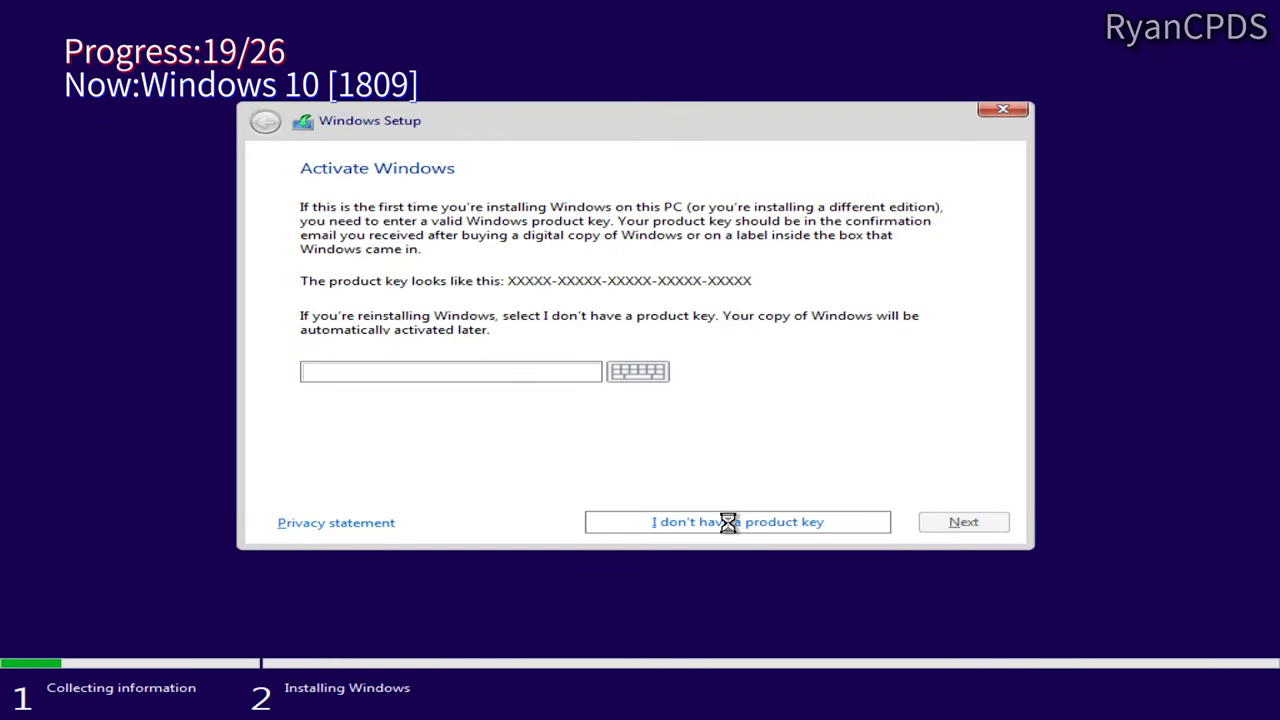
Step: Install Windows 10 Pro 1809 without a product key onto Drive 1 Partition 17:19
left_click(728, 522)
key("Down")
key("Down")
key("Down")
key("Down")
key("Down")
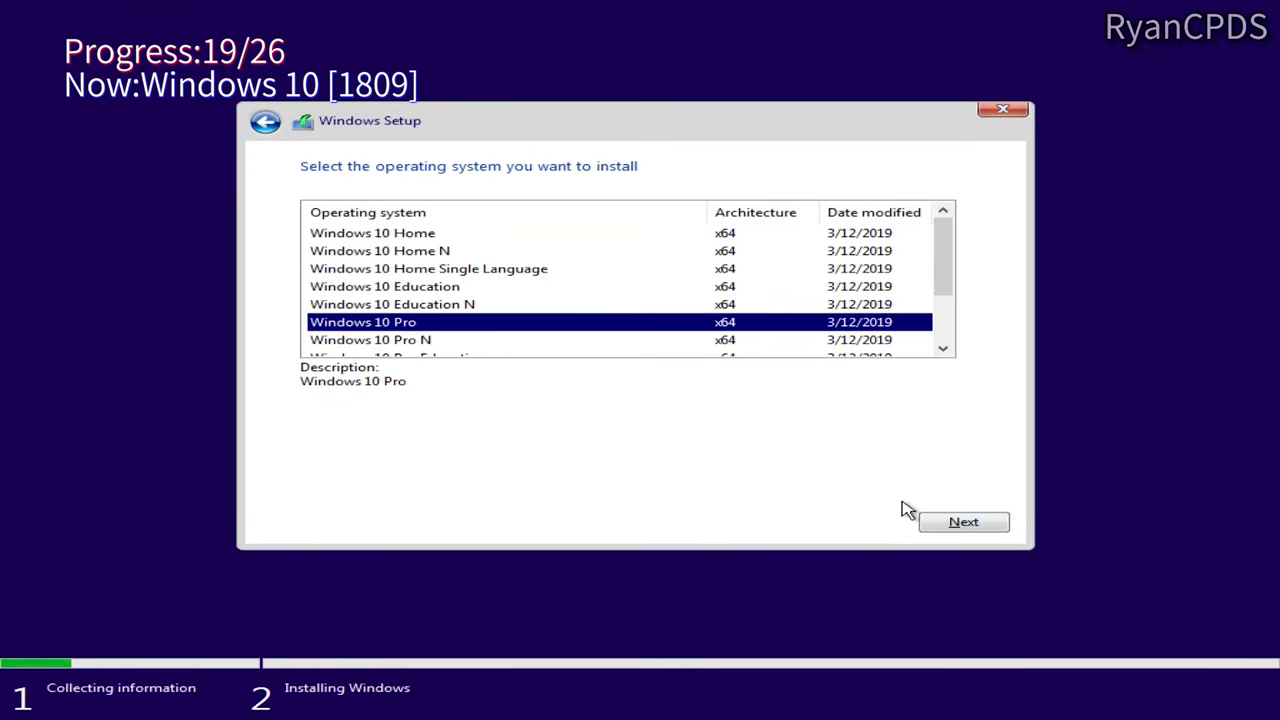
left_click(963, 522)
left_click(810, 290)
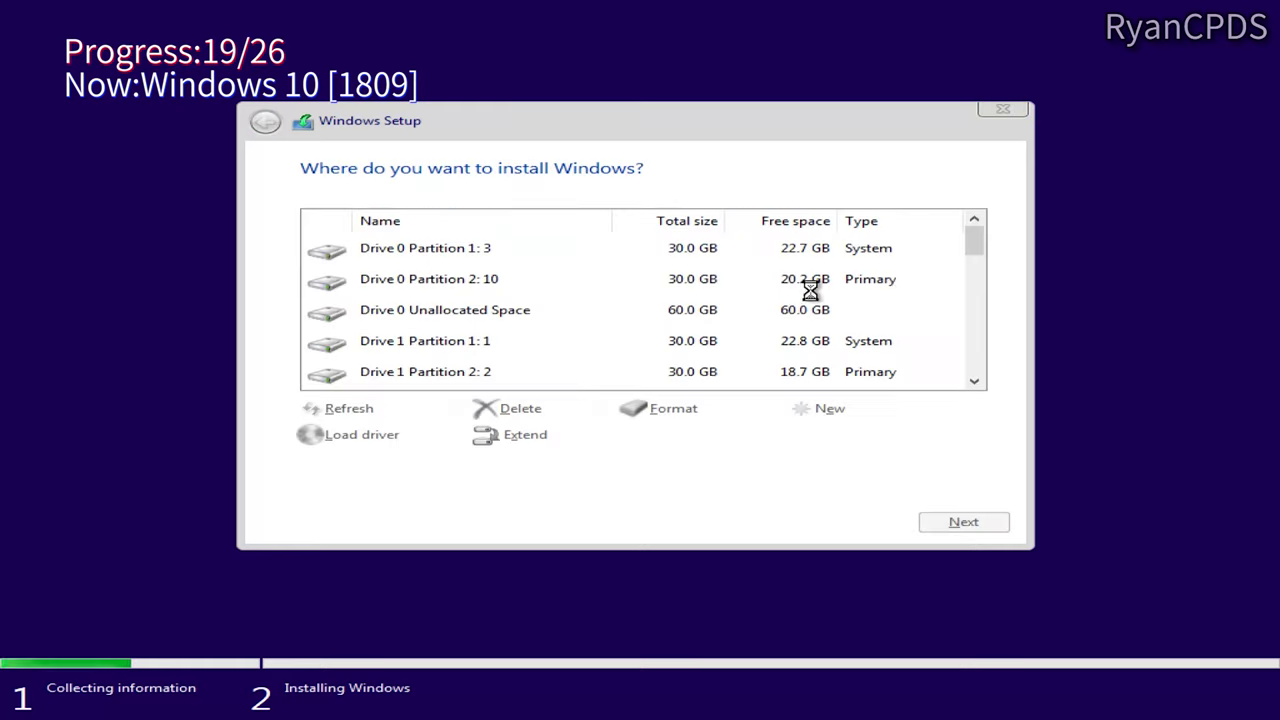
scroll(887, 315, "down", 4)
left_click(885, 320)
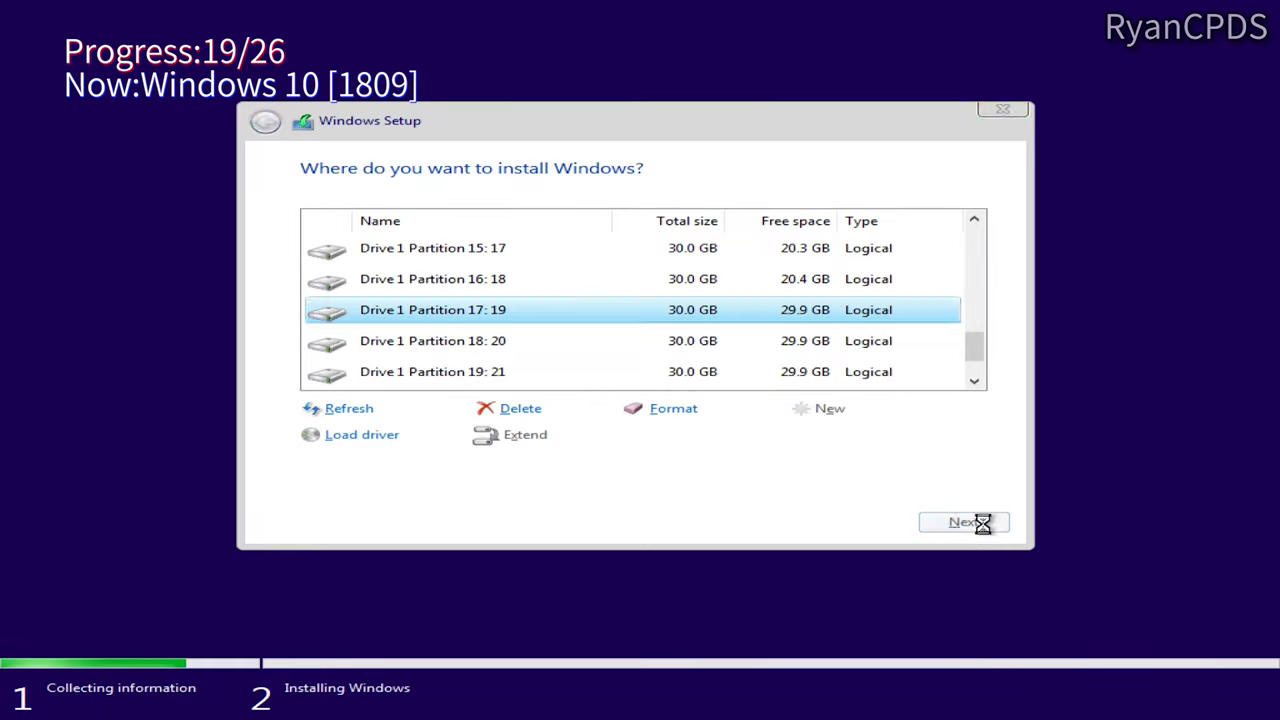
left_click(975, 523)
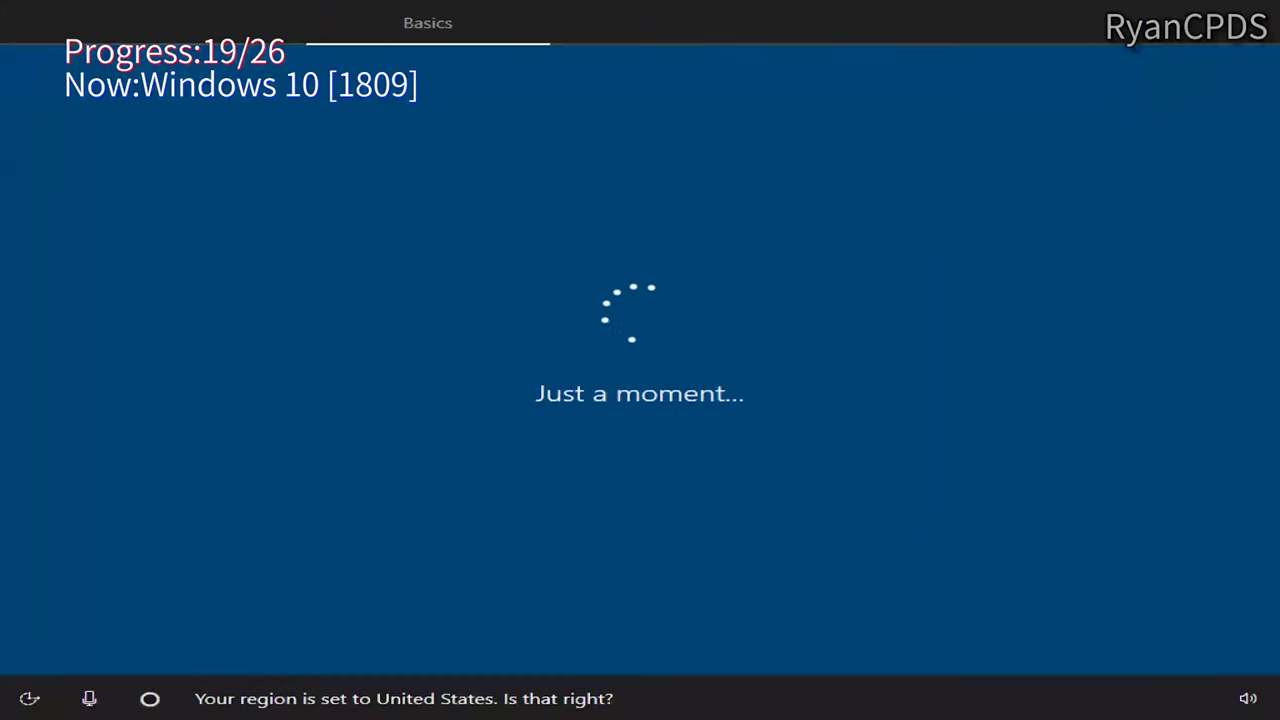
Step: Complete offline OOBE with the US keyboard, account name 19, and Cortana declined
left_click(1068, 629)
left_click(1068, 629)
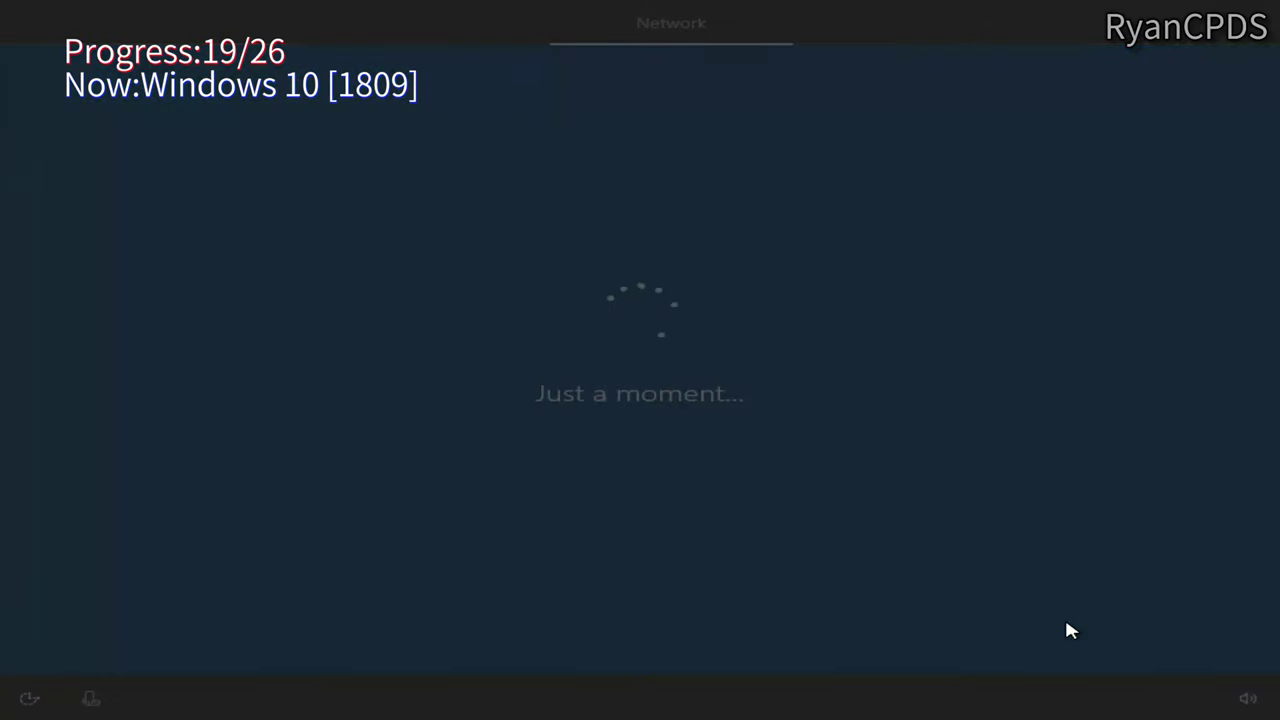
left_click(84, 644)
left_click(886, 630)
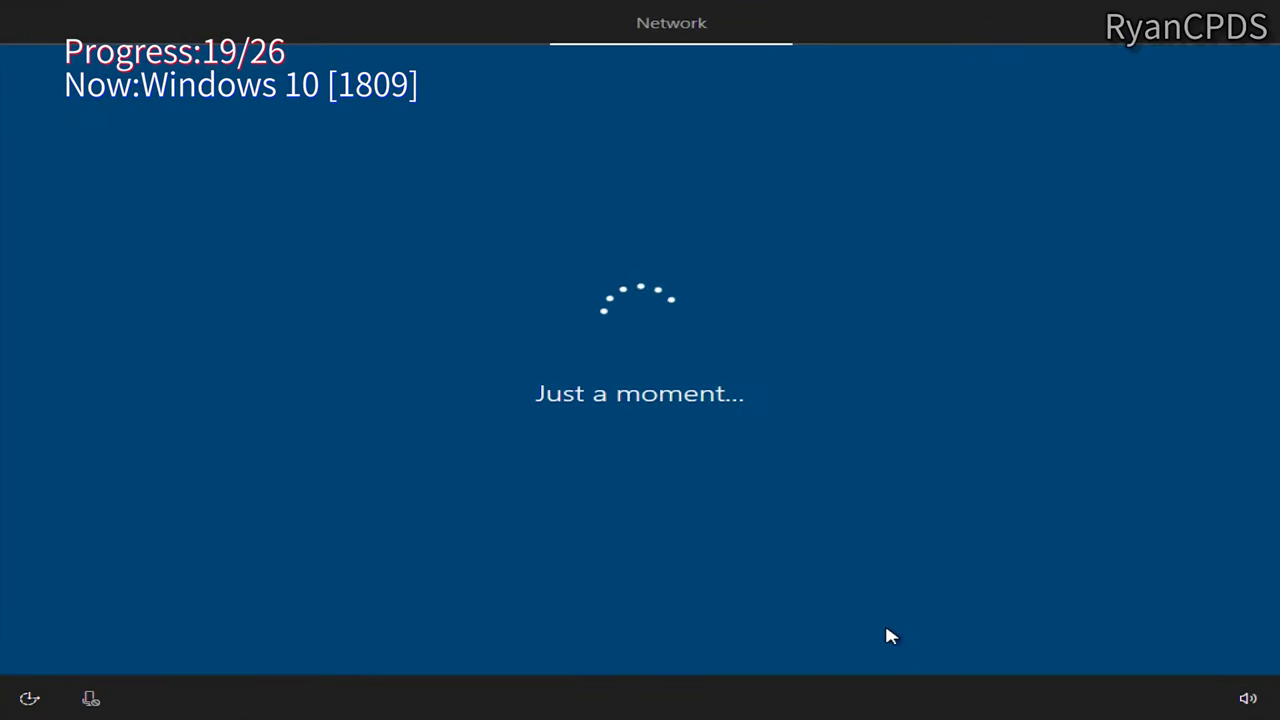
type("19")
key("Return")
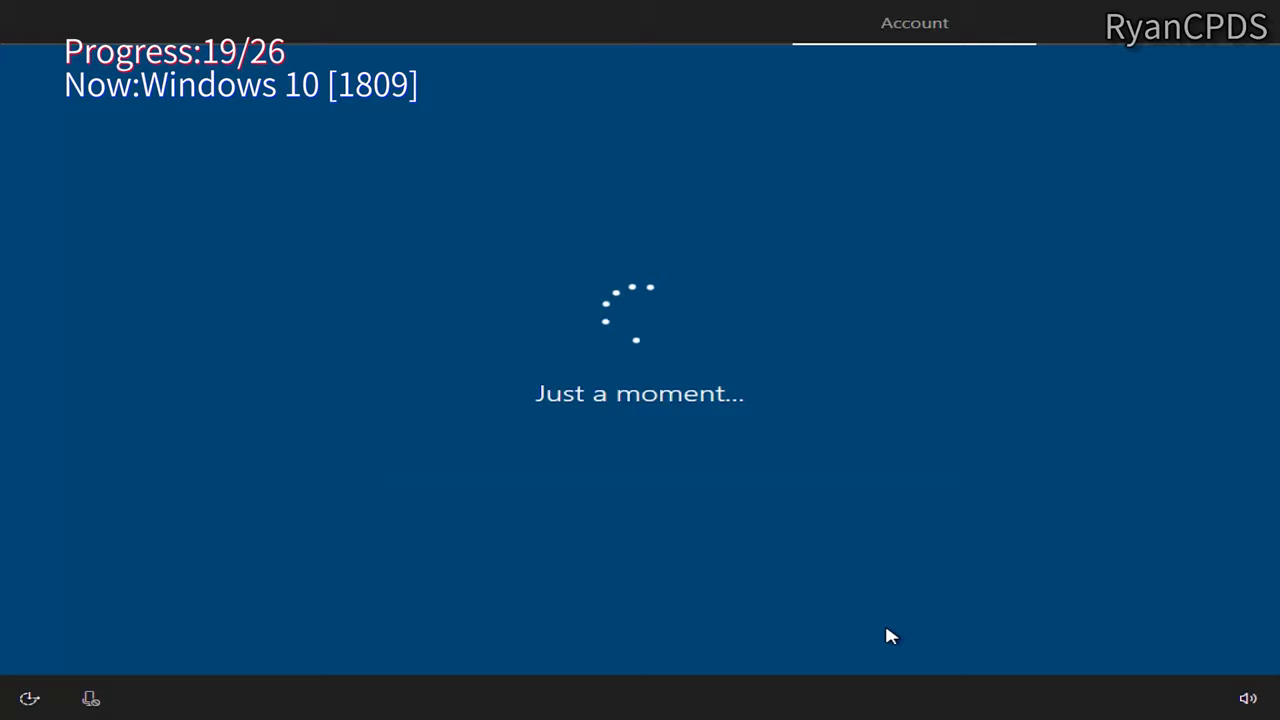
left_click(890, 634)
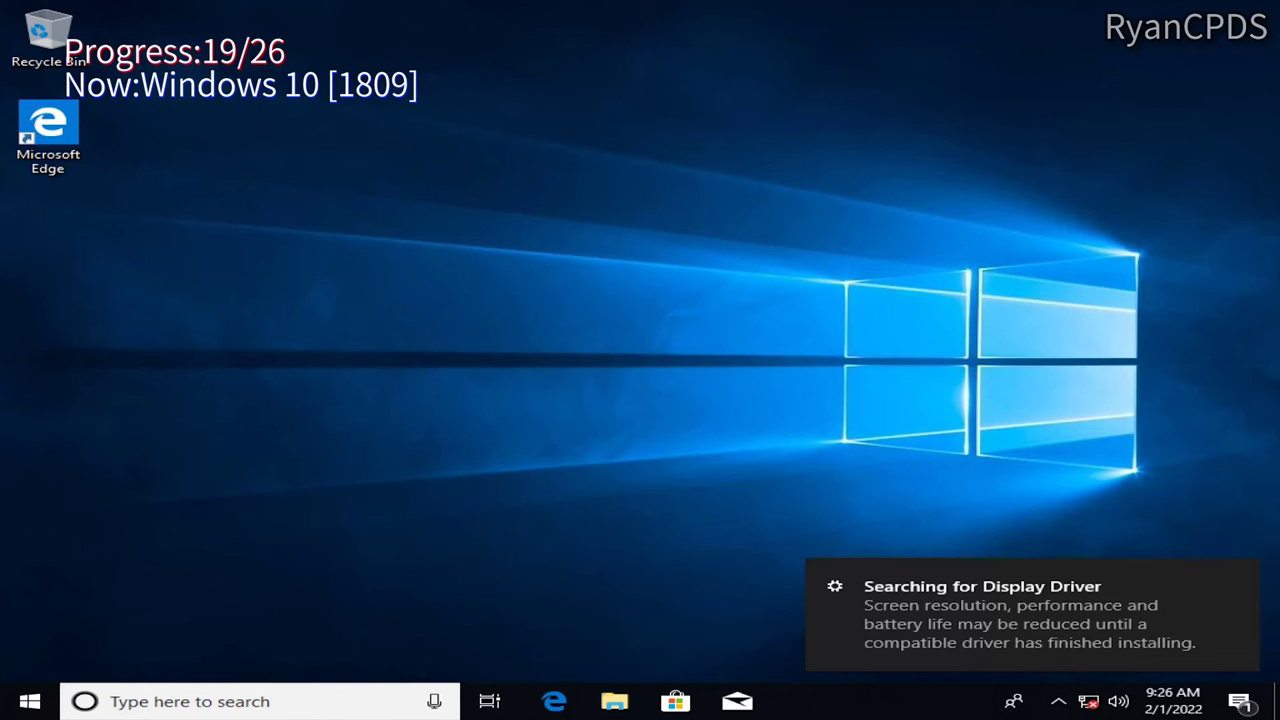
Step: Confirm build 17763.379 via winver and This PC properties, then start 1903 setup
key("super+r")
type("winver")
key("Return")
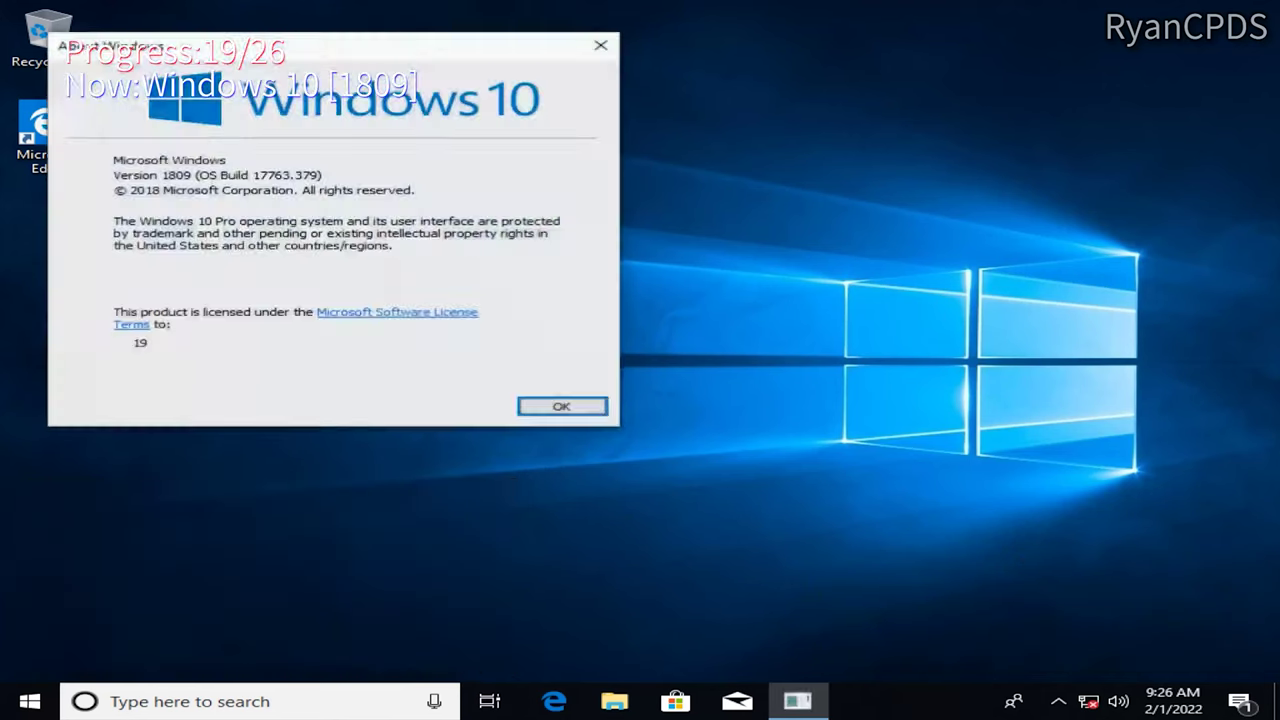
key("super+e")
right_click(292, 348)
left_click(350, 602)
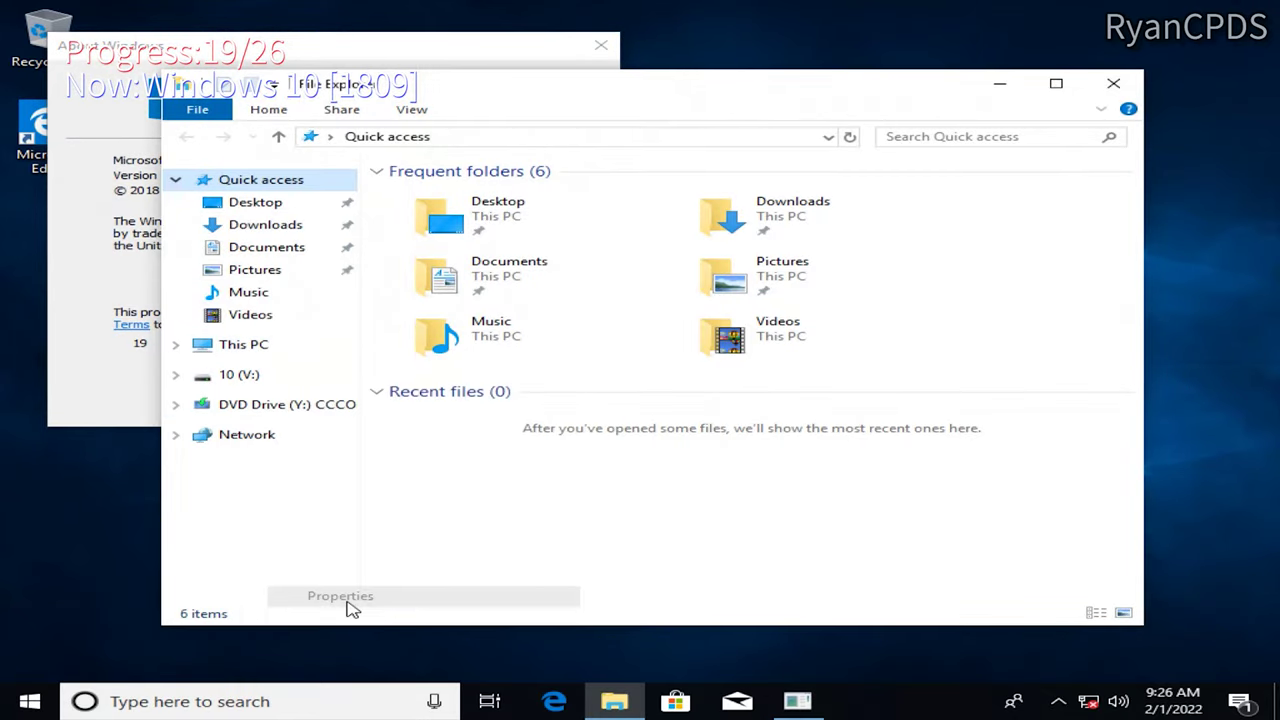
key("alt+F4")
key("alt+F4")
key("alt+F4")
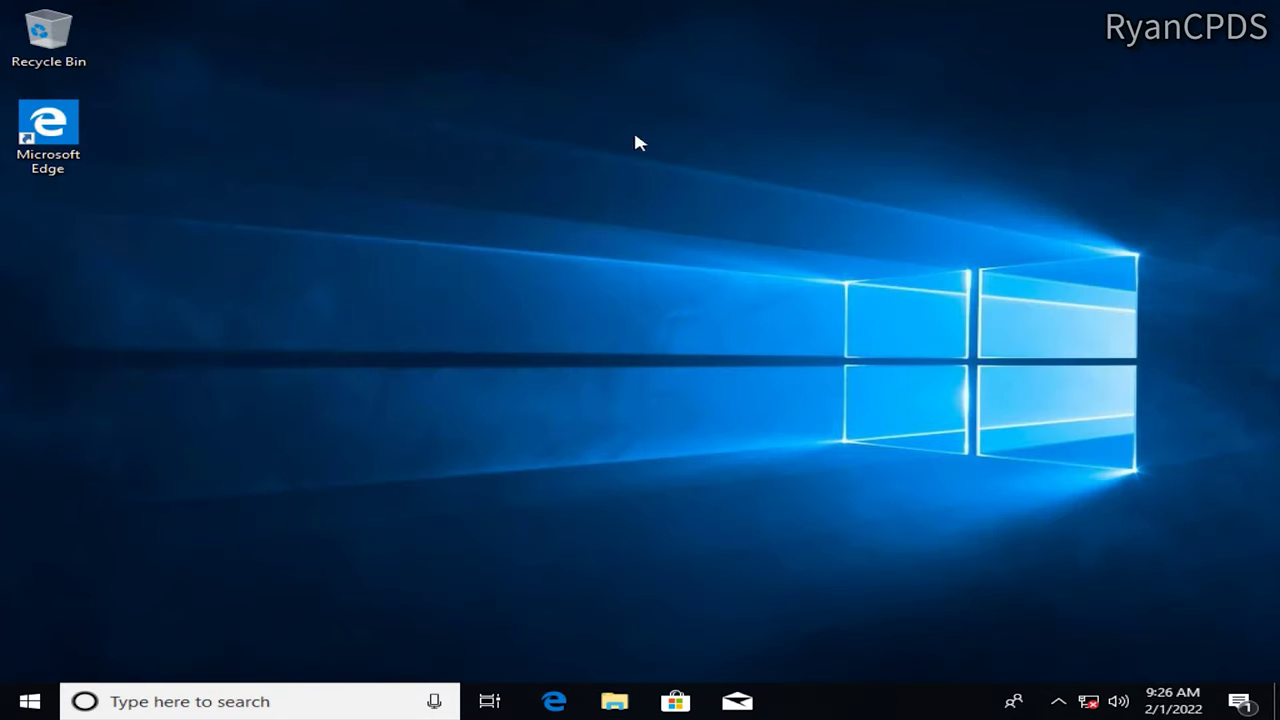
left_click(966, 518)
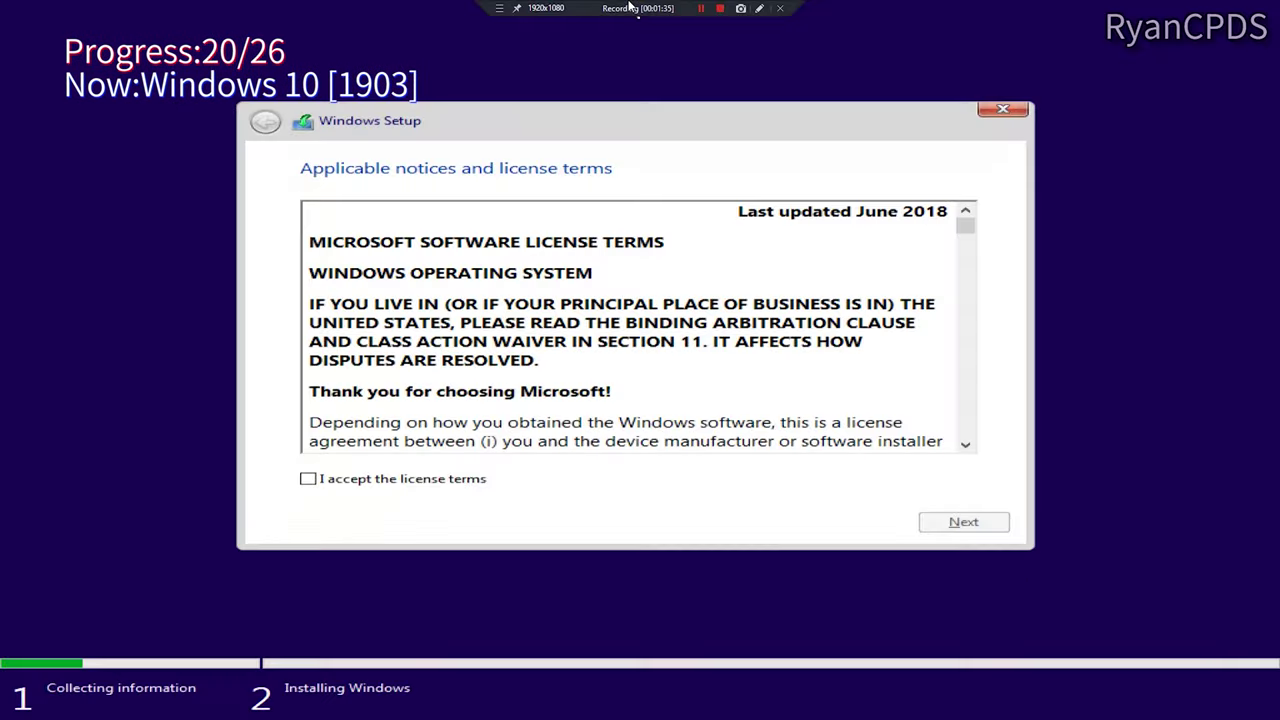
Step: Accept the license and install Windows 10 1903 onto Drive 1 Partition 18:20
left_click(306, 477)
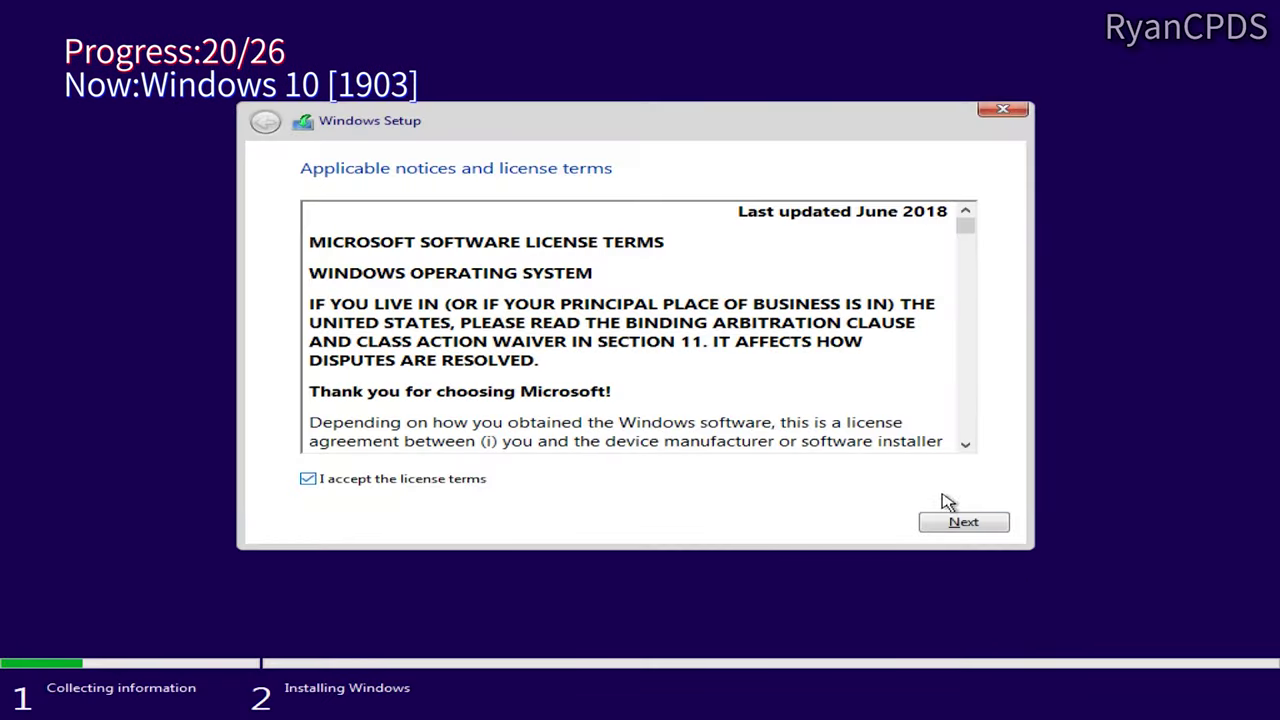
left_click(958, 516)
scroll(775, 320, "down", 7)
left_click(735, 341)
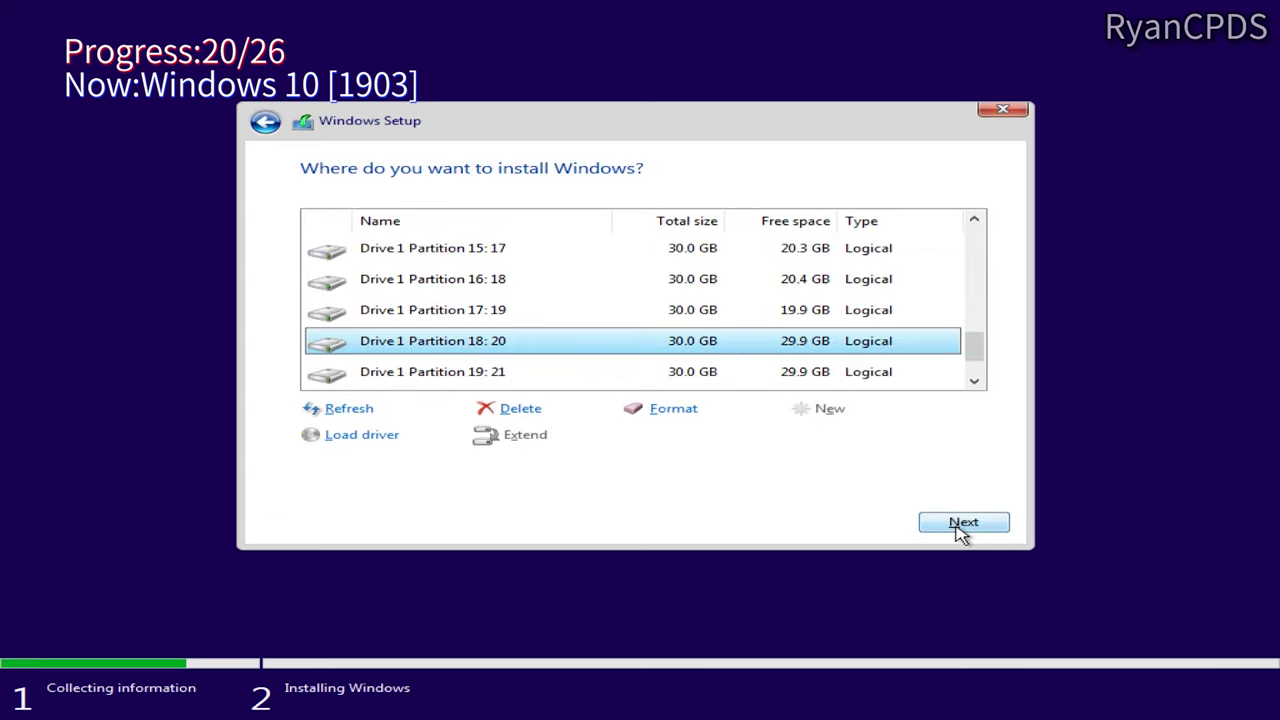
left_click(962, 524)
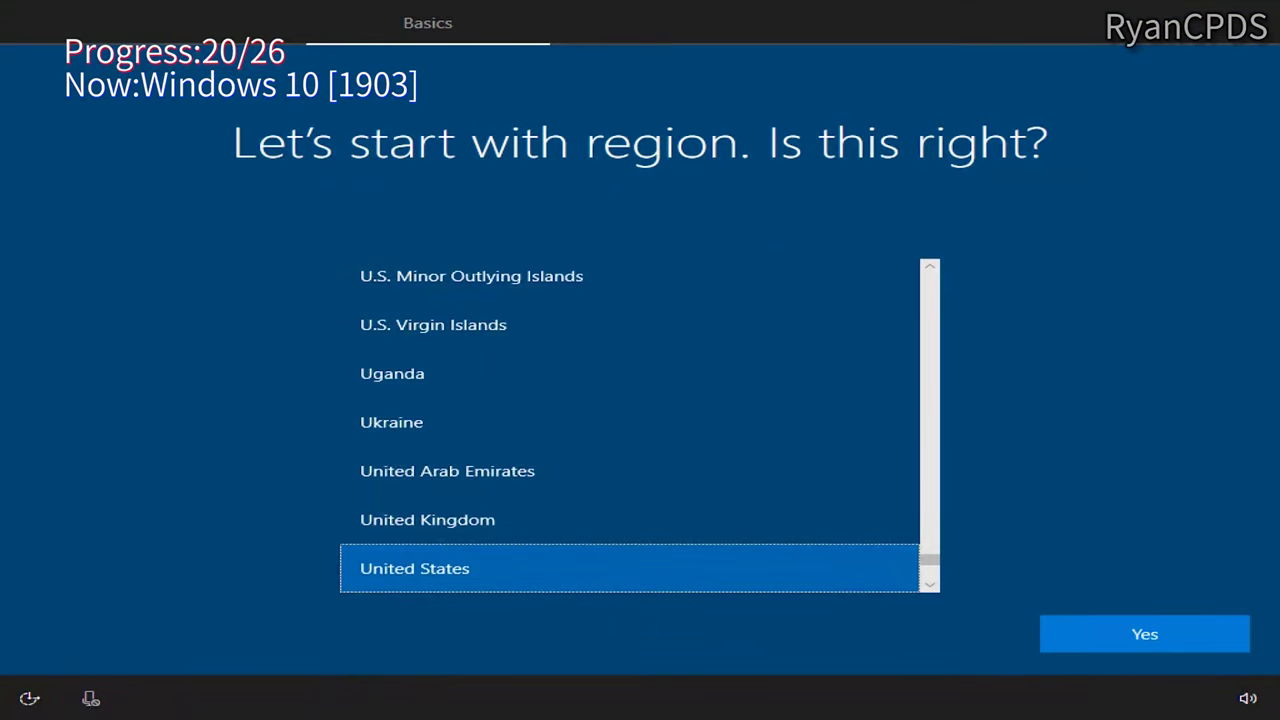
Step: Finish limited offline setup with US region and keyboard, no Cortana, default privacy
key("Return")
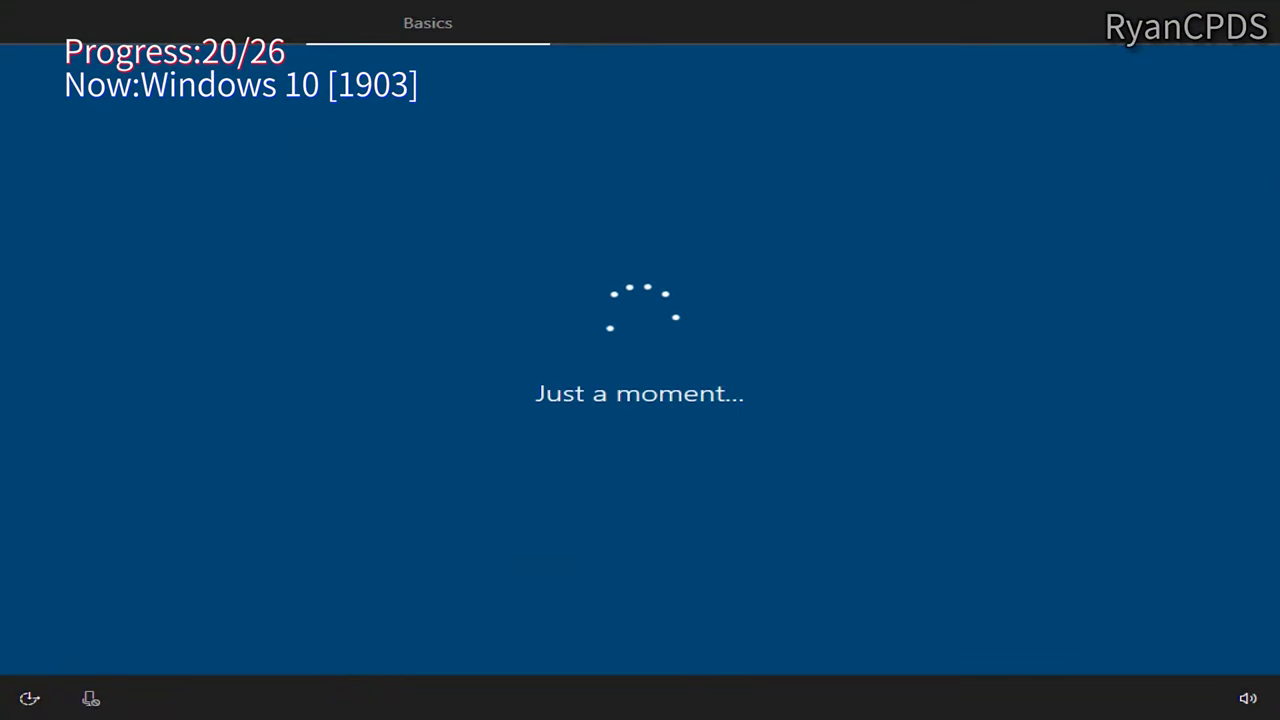
key("Return")
key("Return")
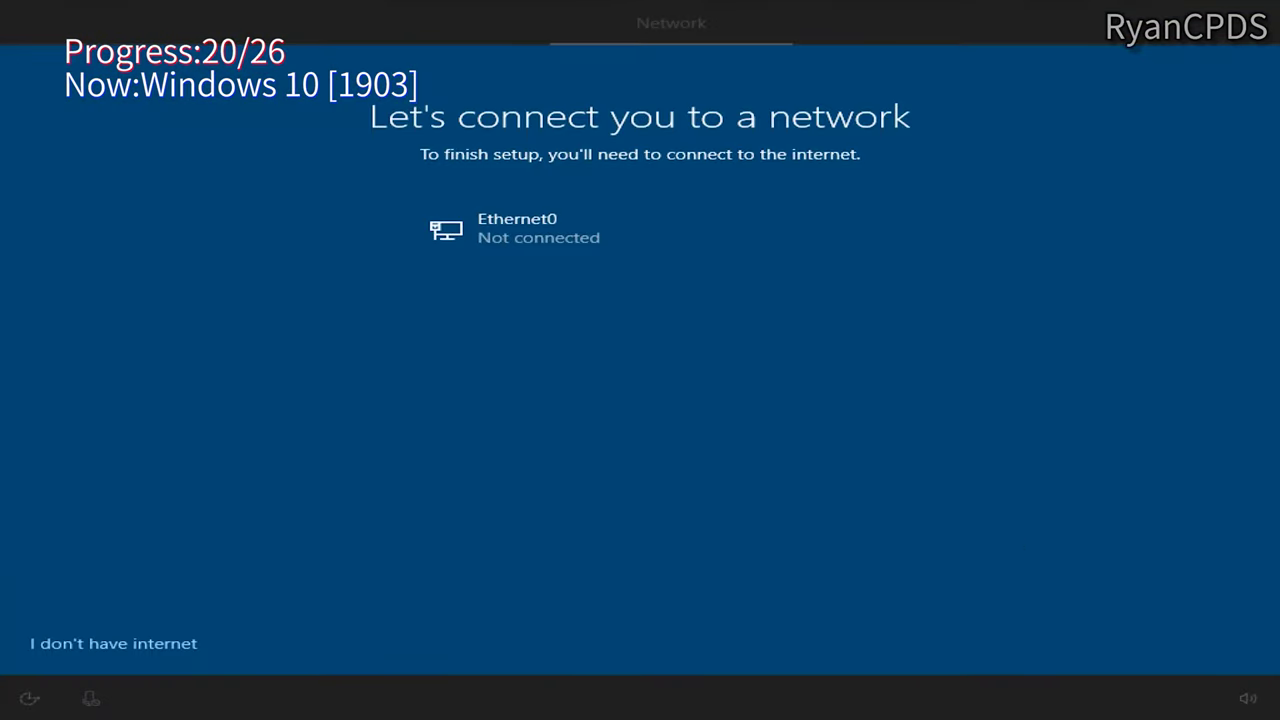
left_click(118, 642)
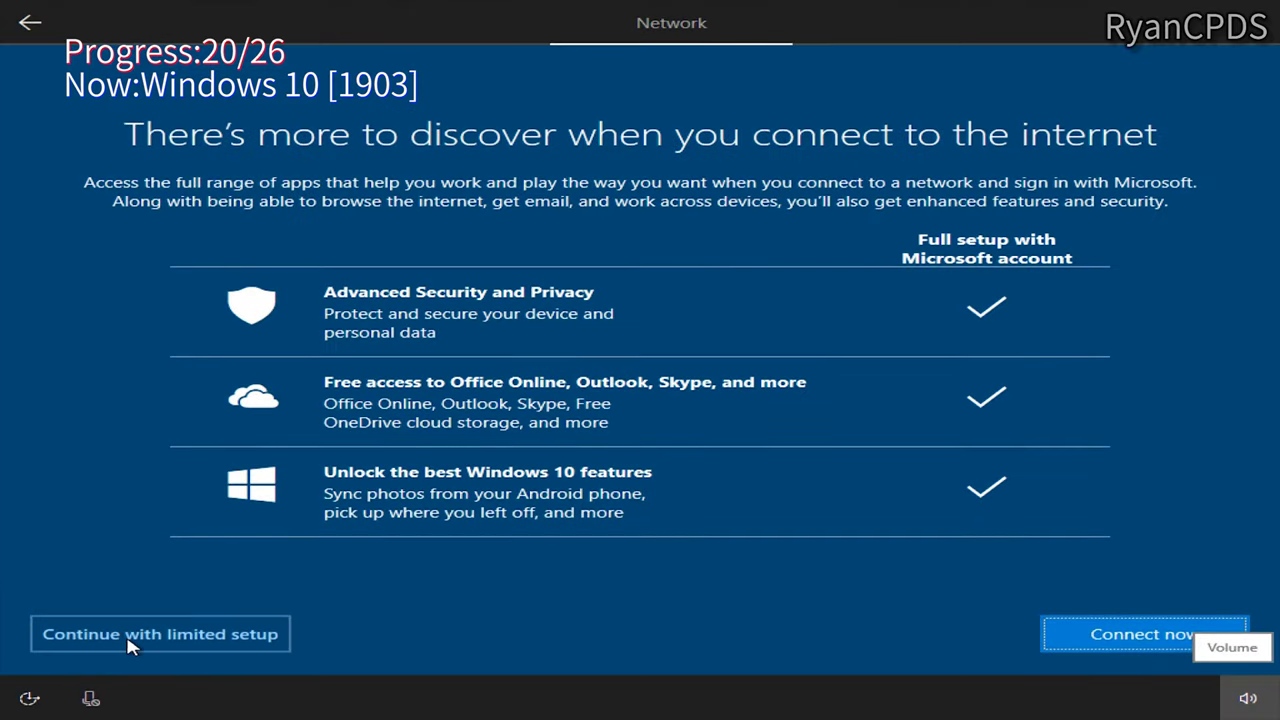
left_click(128, 640)
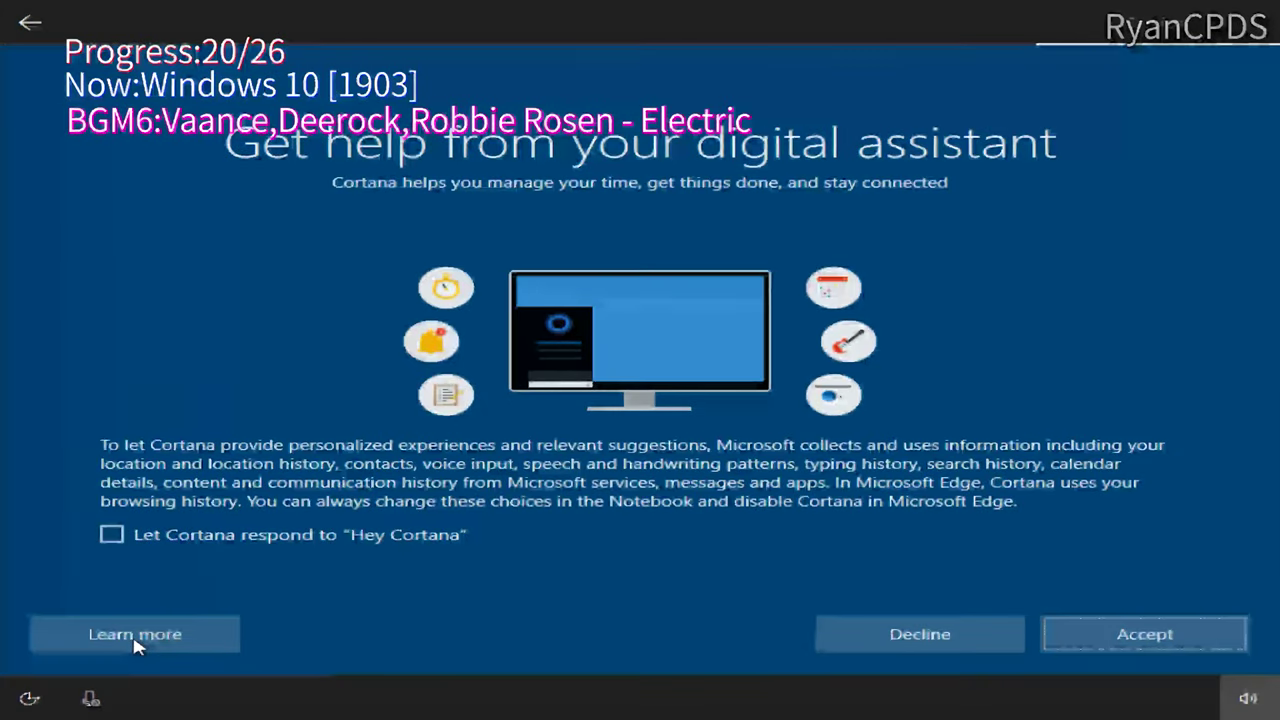
left_click(836, 618)
key("Return")
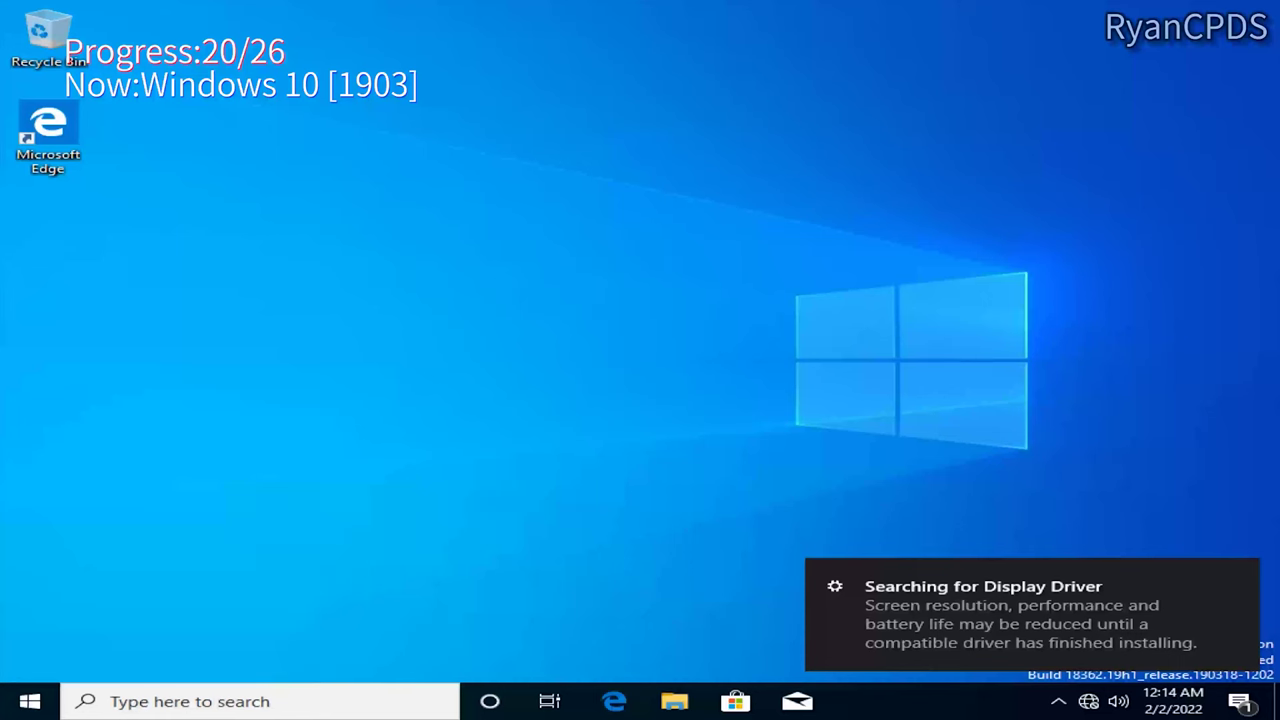
Step: Check build 18362.30 with winver and This PC system properties
key("super+r")
type("winver")
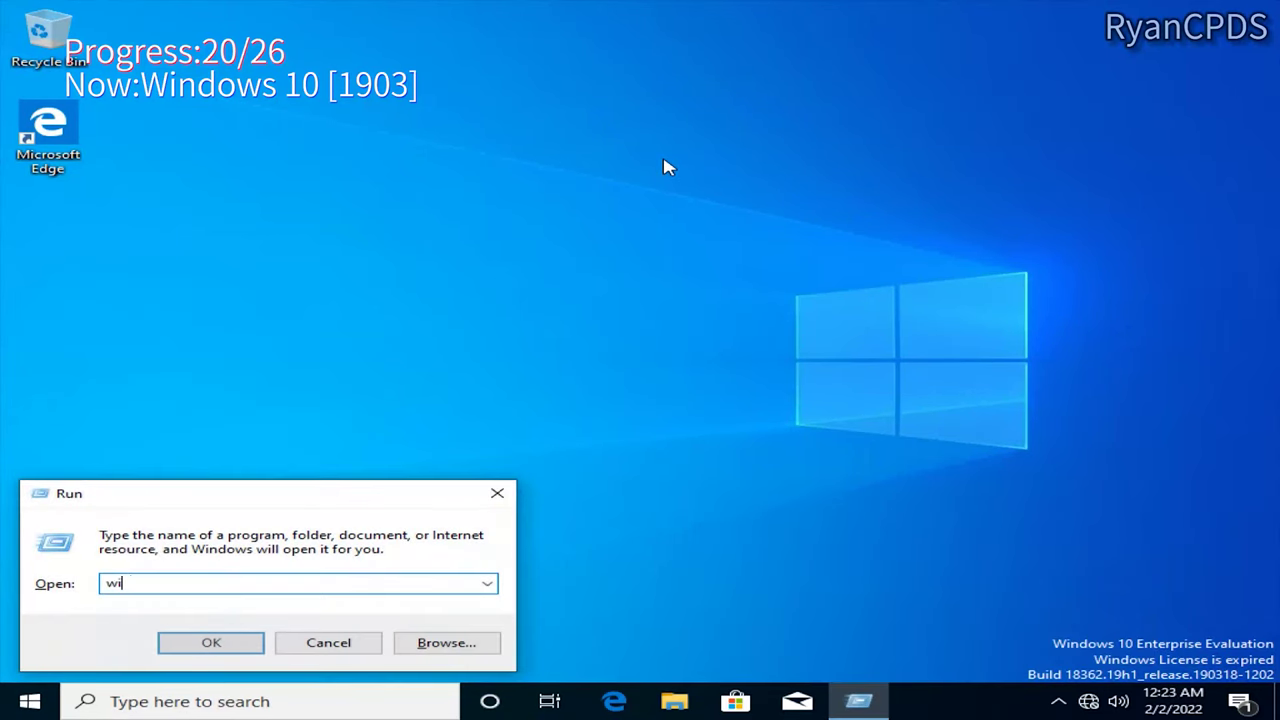
key("Return")
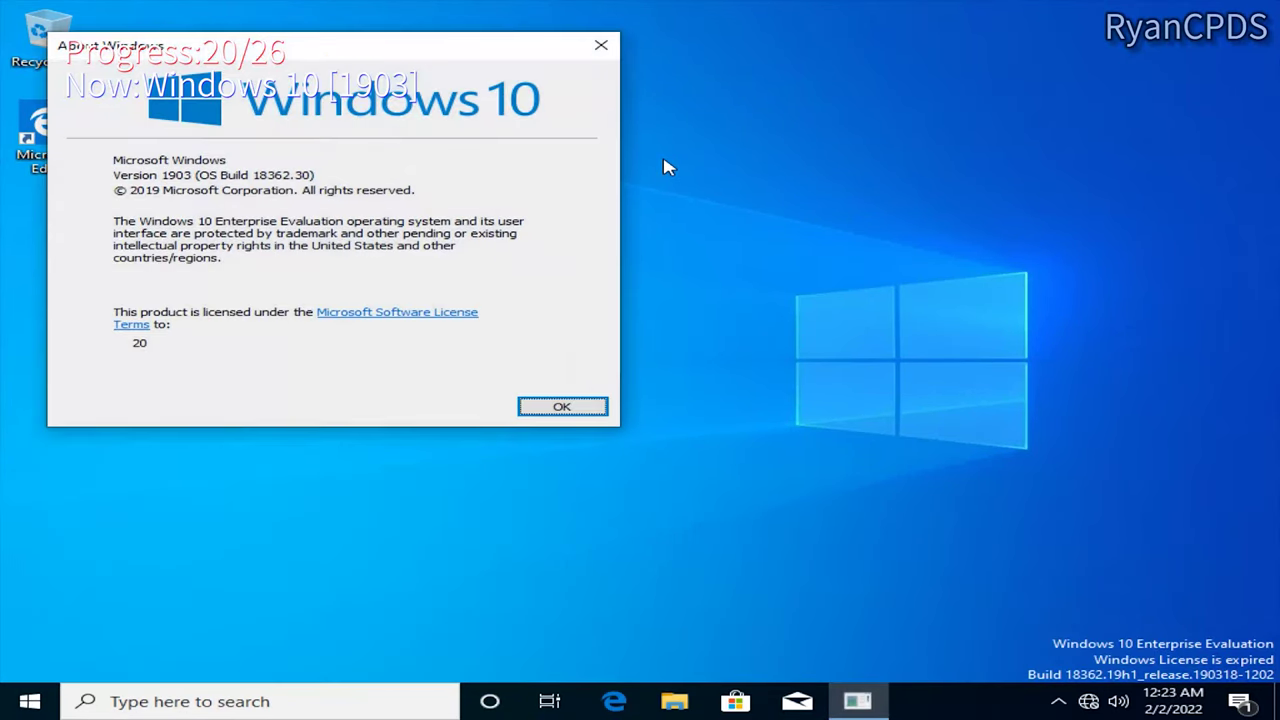
key("Return")
key("super+e")
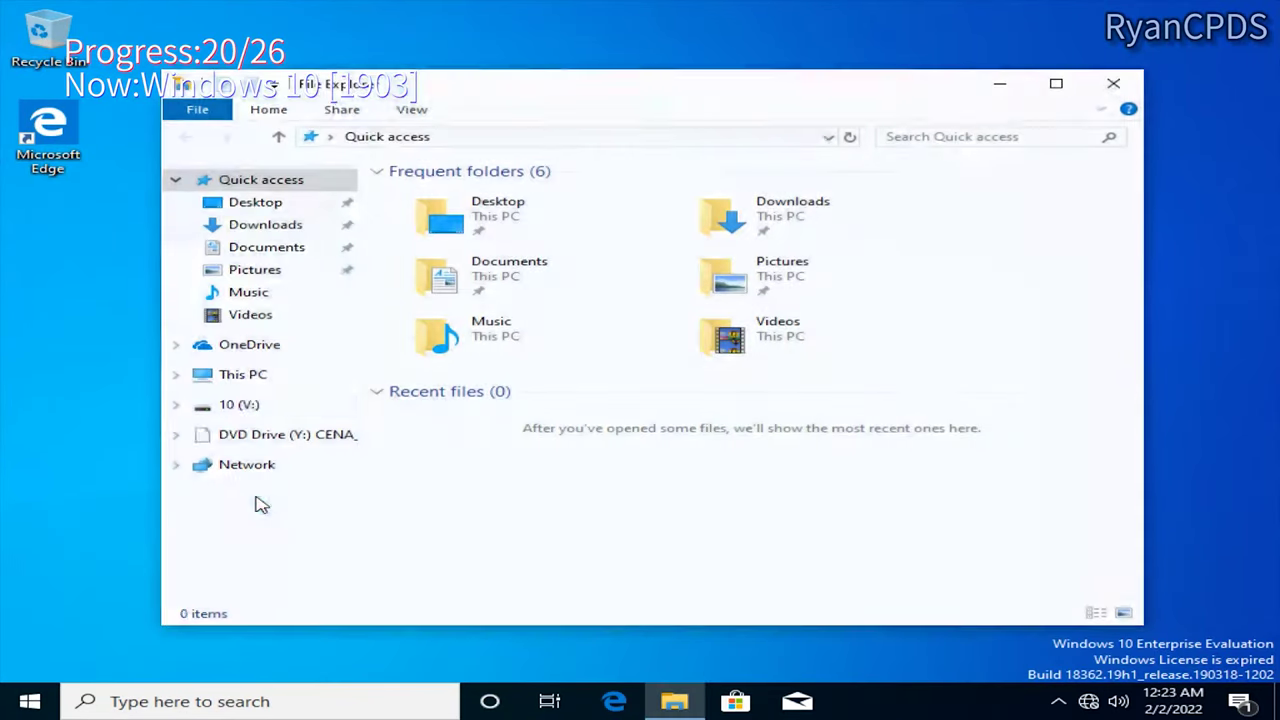
left_click(232, 371)
right_click(246, 376)
left_click(305, 622)
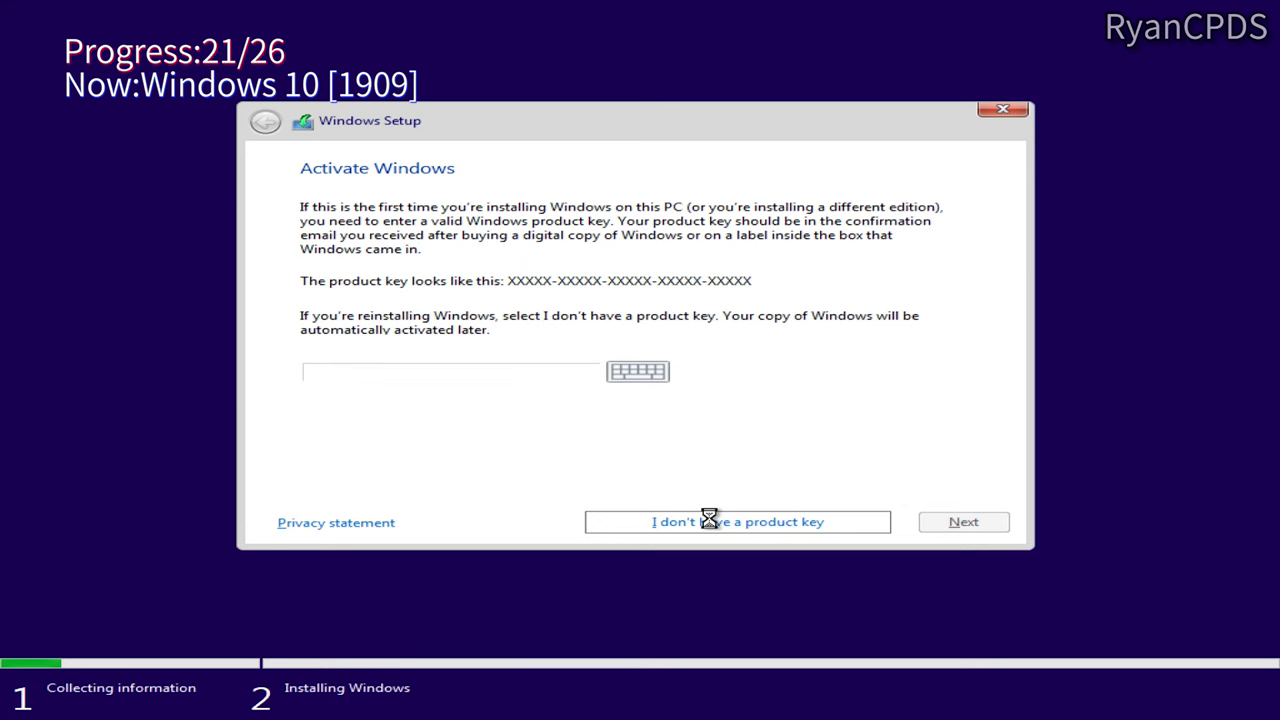
Step: Custom-install Windows 10 1909 without a product key onto the chosen partition
left_click(709, 519)
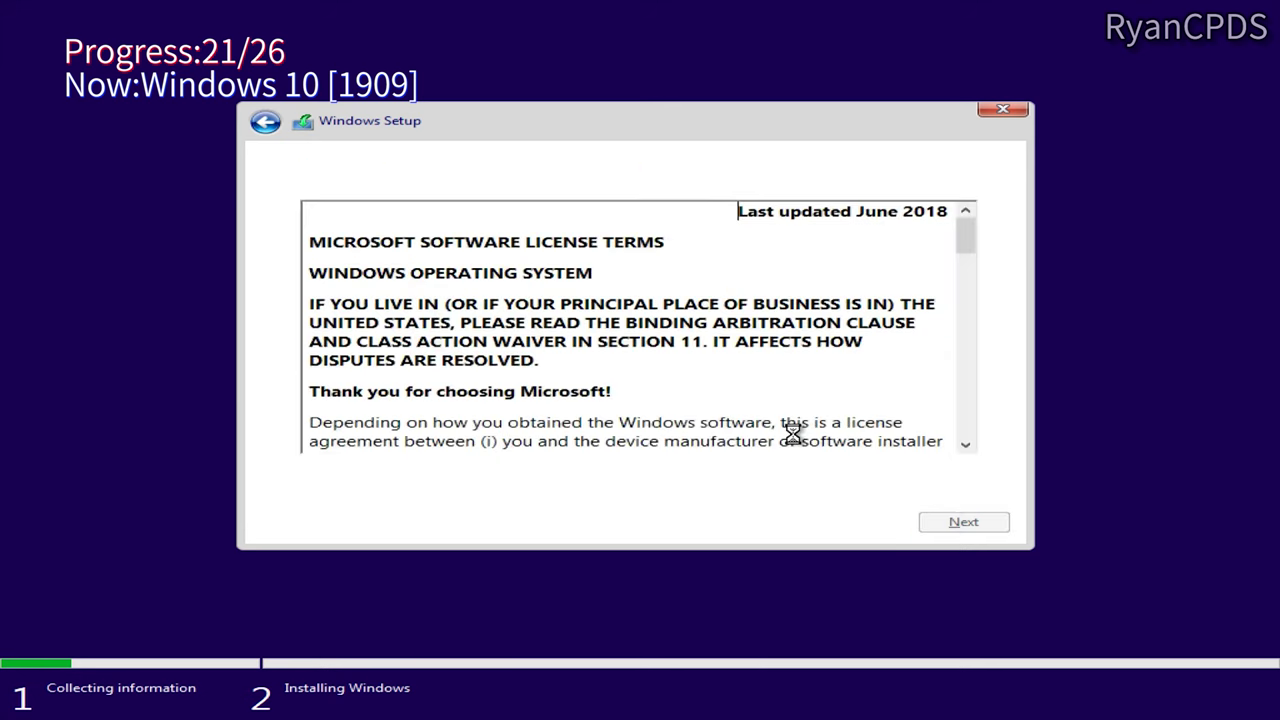
left_click(737, 389)
scroll(640, 310, "down", 10)
left_click(834, 329)
left_click(964, 522)
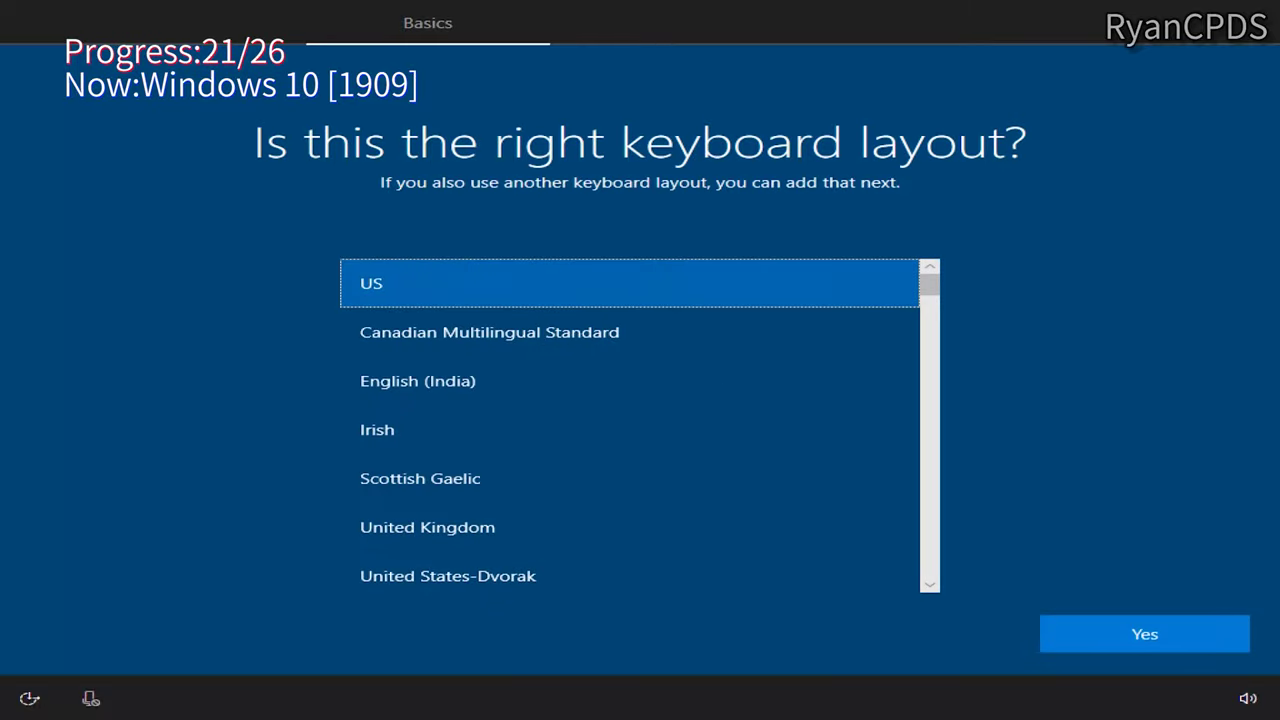
Step: Complete offline OOBE with US keyboard, local account 21, no Cortana, default privacy
key("Return")
key("Return")
left_click(140, 645)
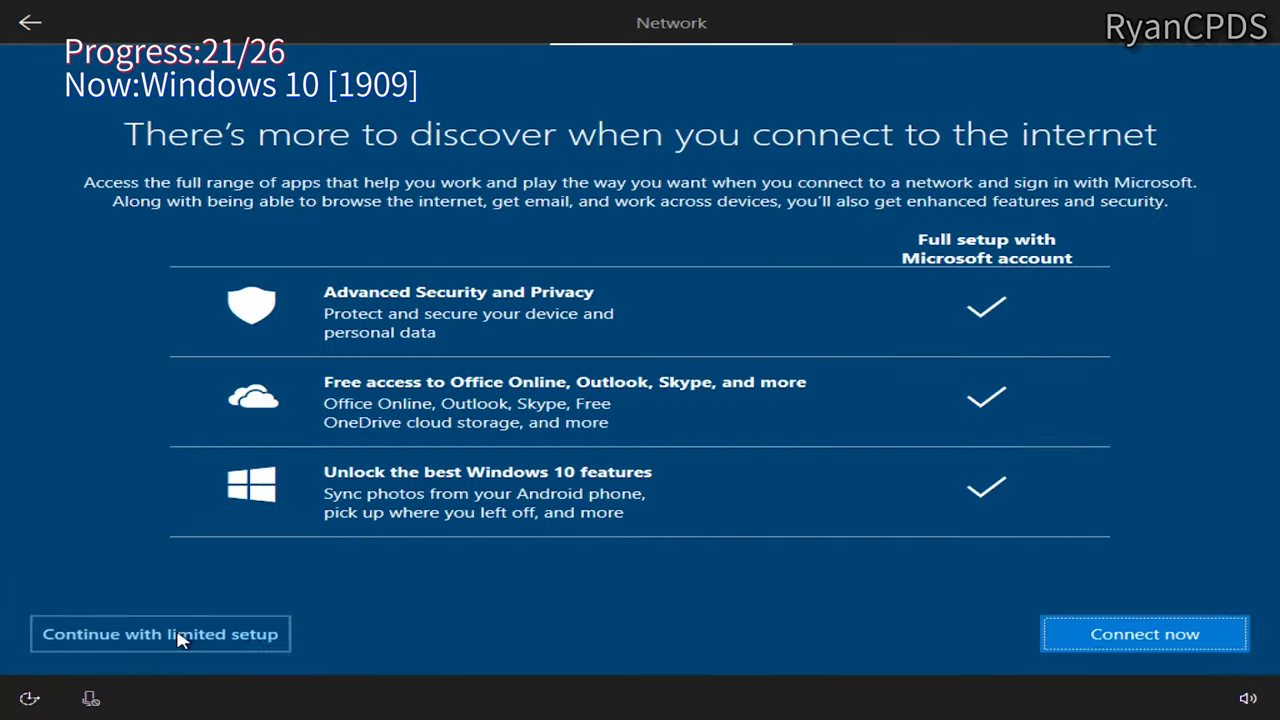
left_click(177, 634)
type("21")
key("Return")
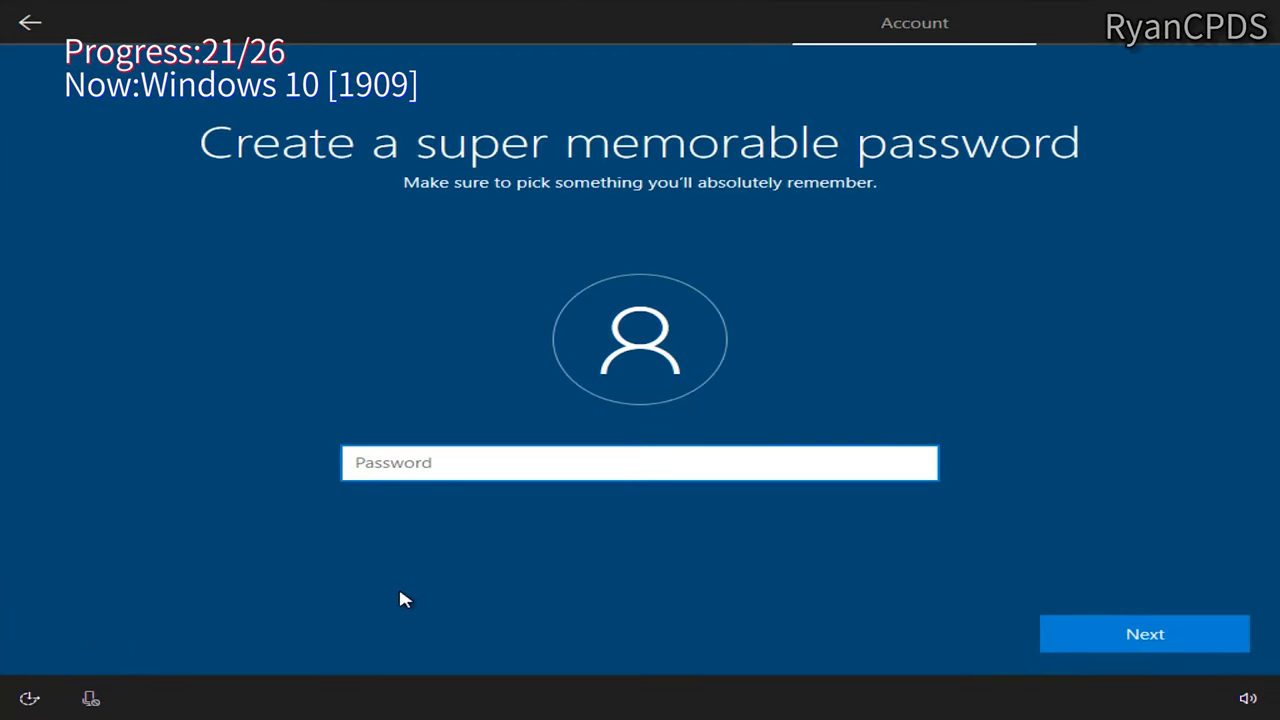
key("Return")
key("Return")
left_click(920, 634)
left_click(1120, 632)
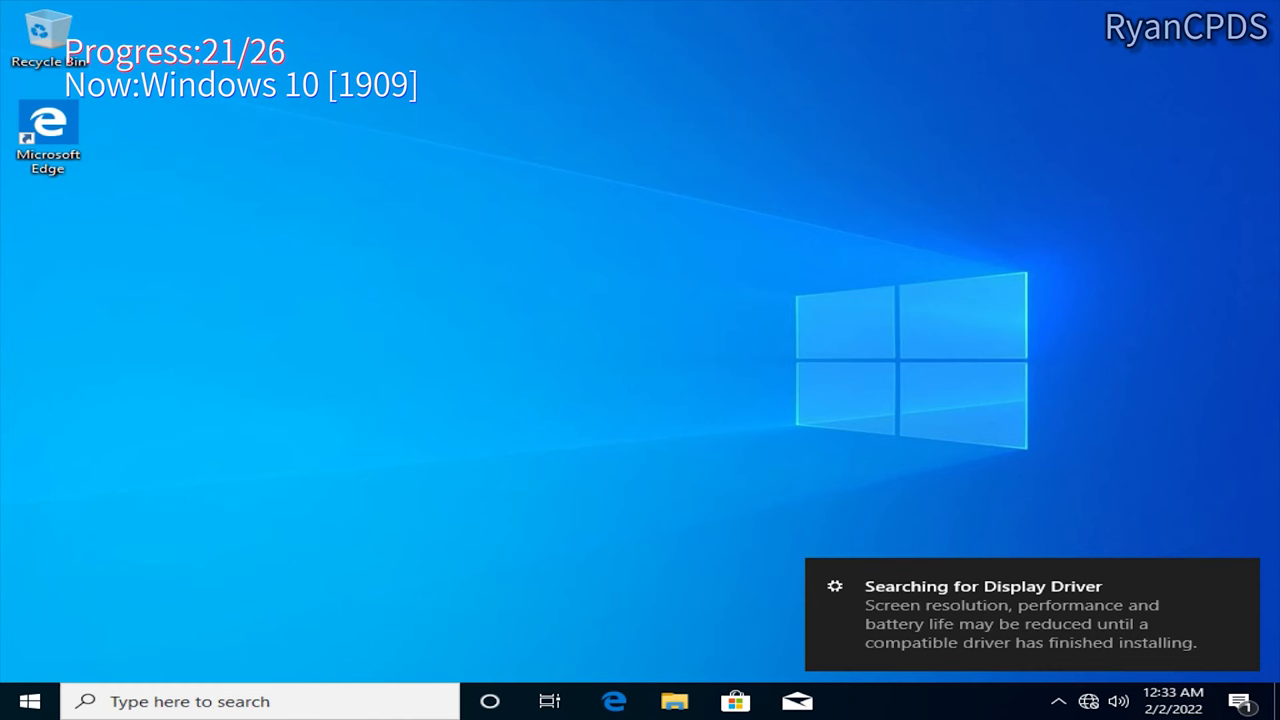
Step: Verify 1909 as 64-bit via winver and system properties, then begin Server 2019 setup
key("super+r")
type("winver")
key("Return")
key("Return")
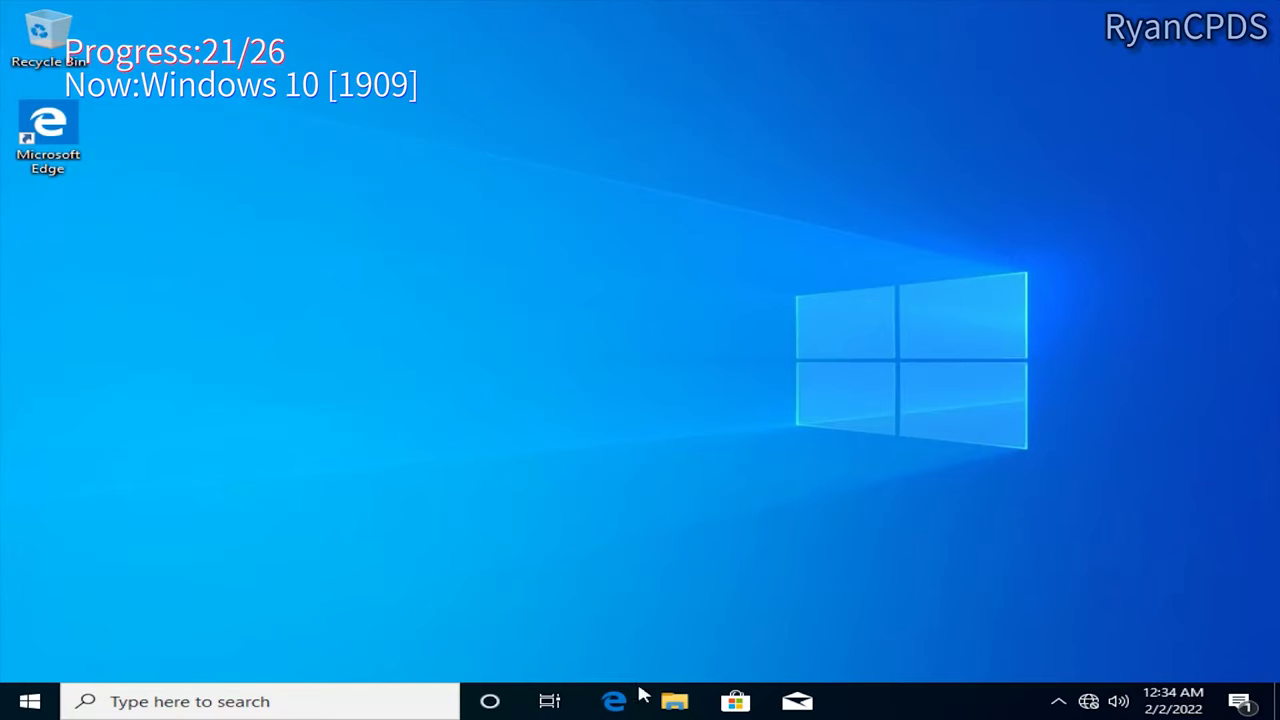
key("super+e")
right_click(249, 351)
left_click(345, 597)
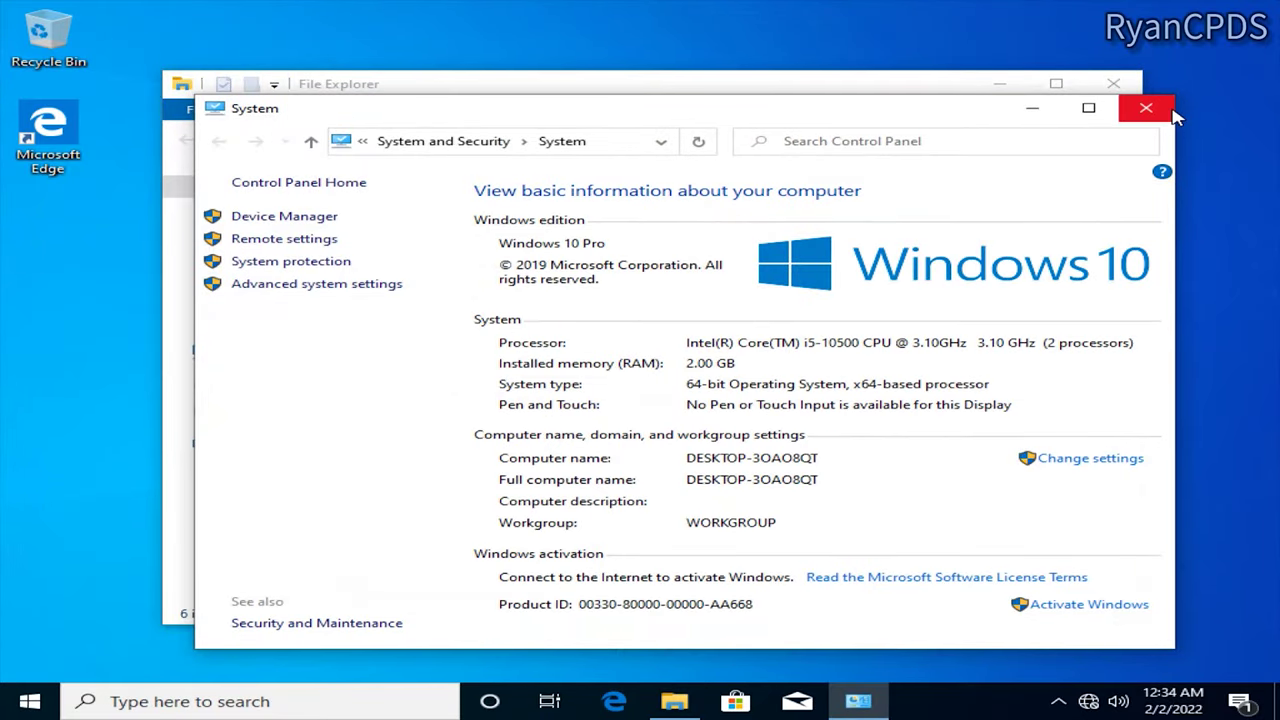
left_click(1172, 113)
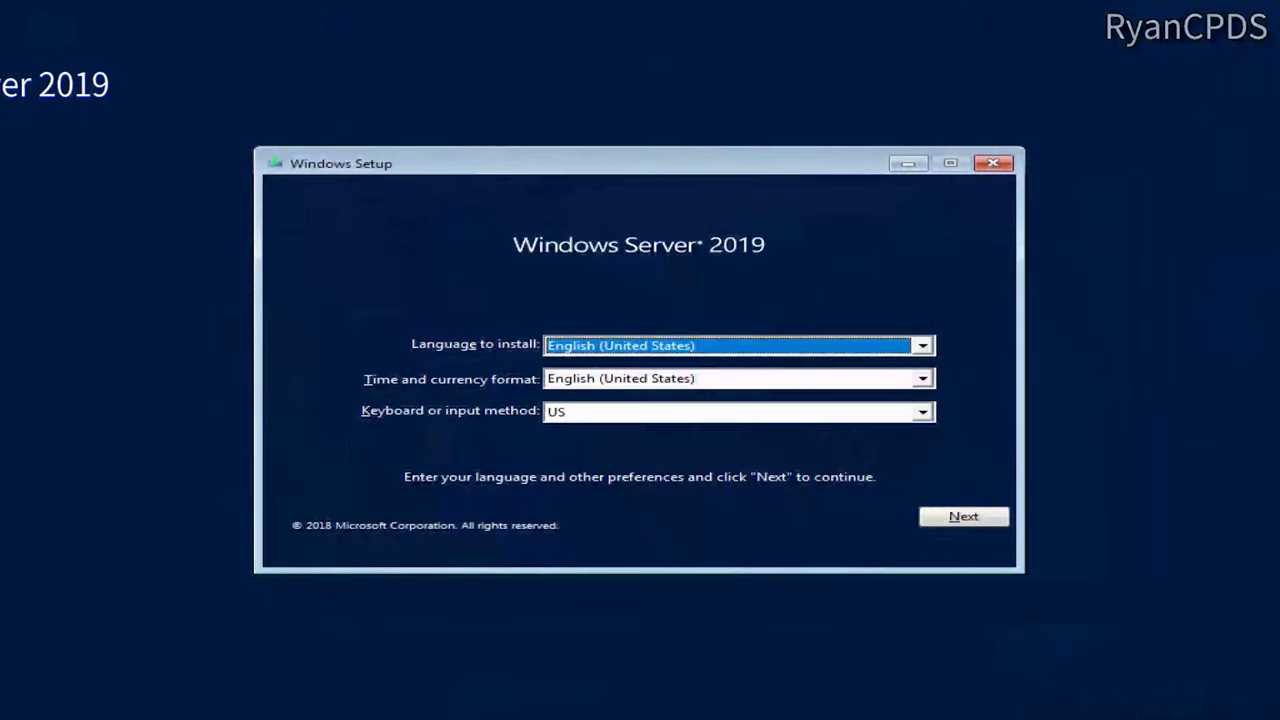
left_click(960, 515)
Step: Custom-install Windows Server 2019 Datacenter (Desktop Experience) without a product key onto the selected partition
left_click(635, 367)
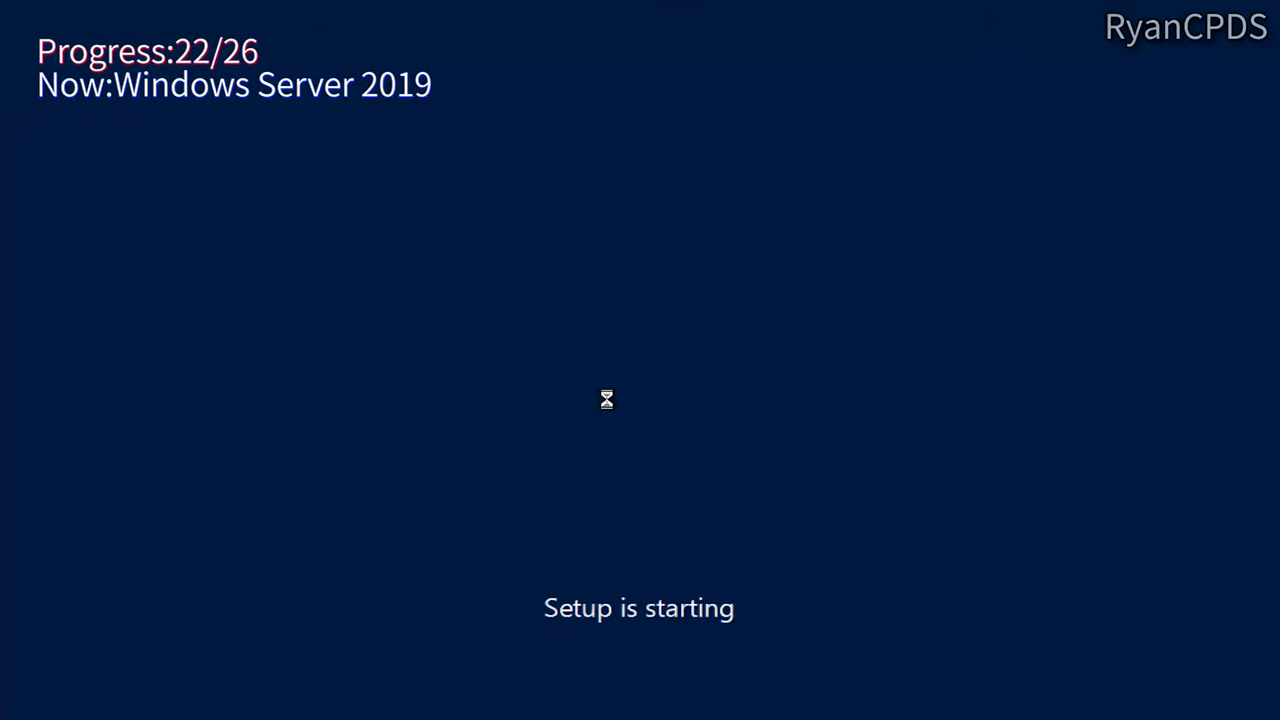
left_click(686, 518)
left_click(550, 254)
left_click(646, 288)
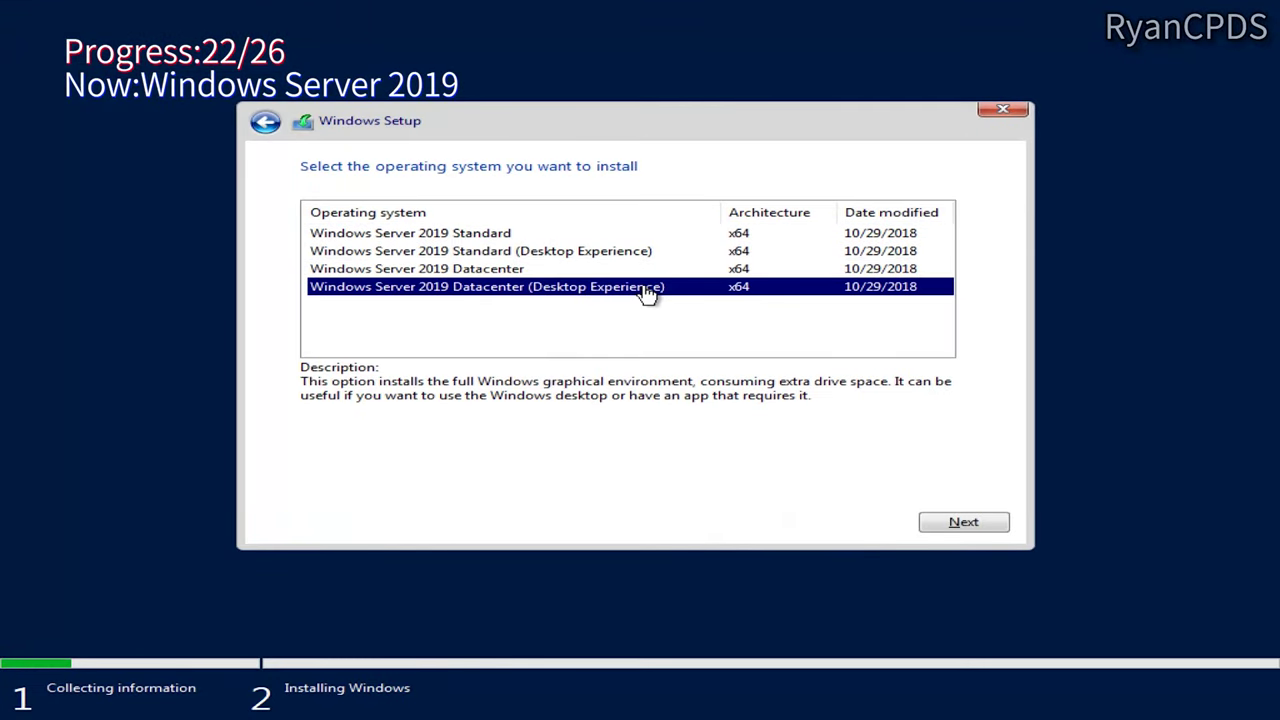
left_click(963, 521)
left_click(306, 477)
left_click(963, 521)
left_click(420, 330)
scroll(677, 351, "down", 5)
left_click(677, 340)
left_click(963, 521)
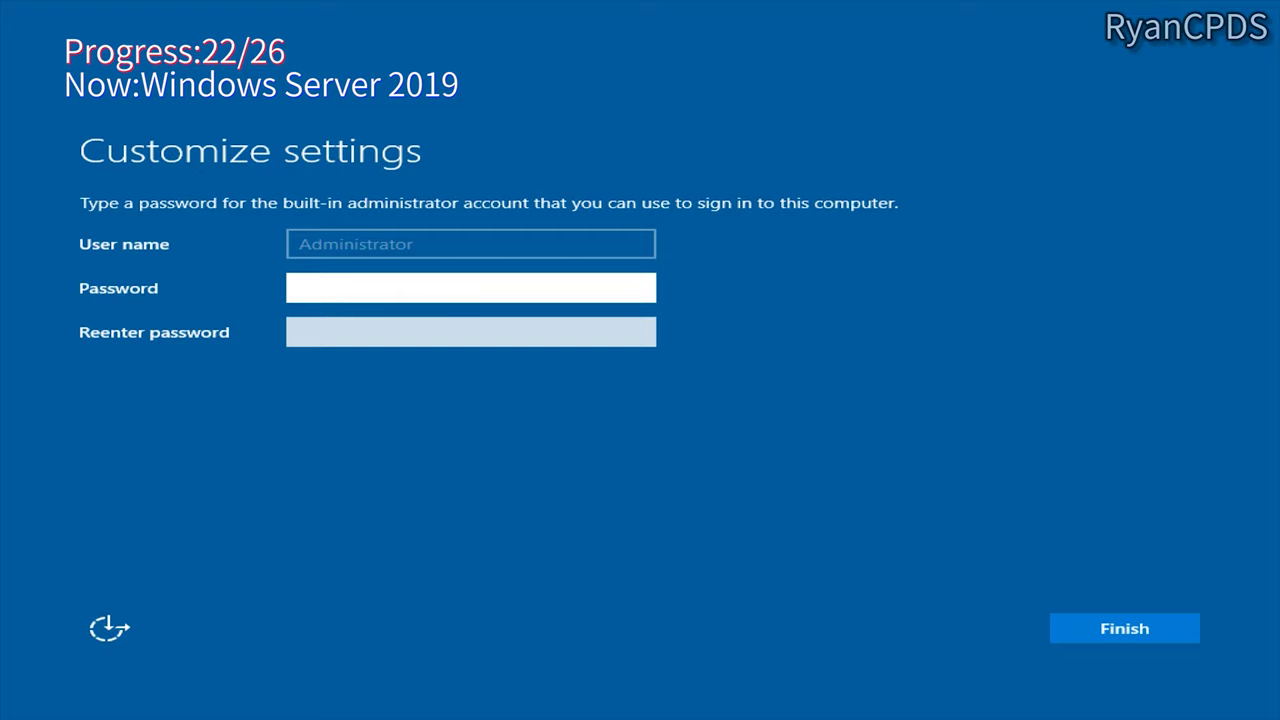
Step: Enter the Administrator password in both password fields
type("ab")
key("Tab")
key("shift+Tab")
key("Tab")
type("abc")
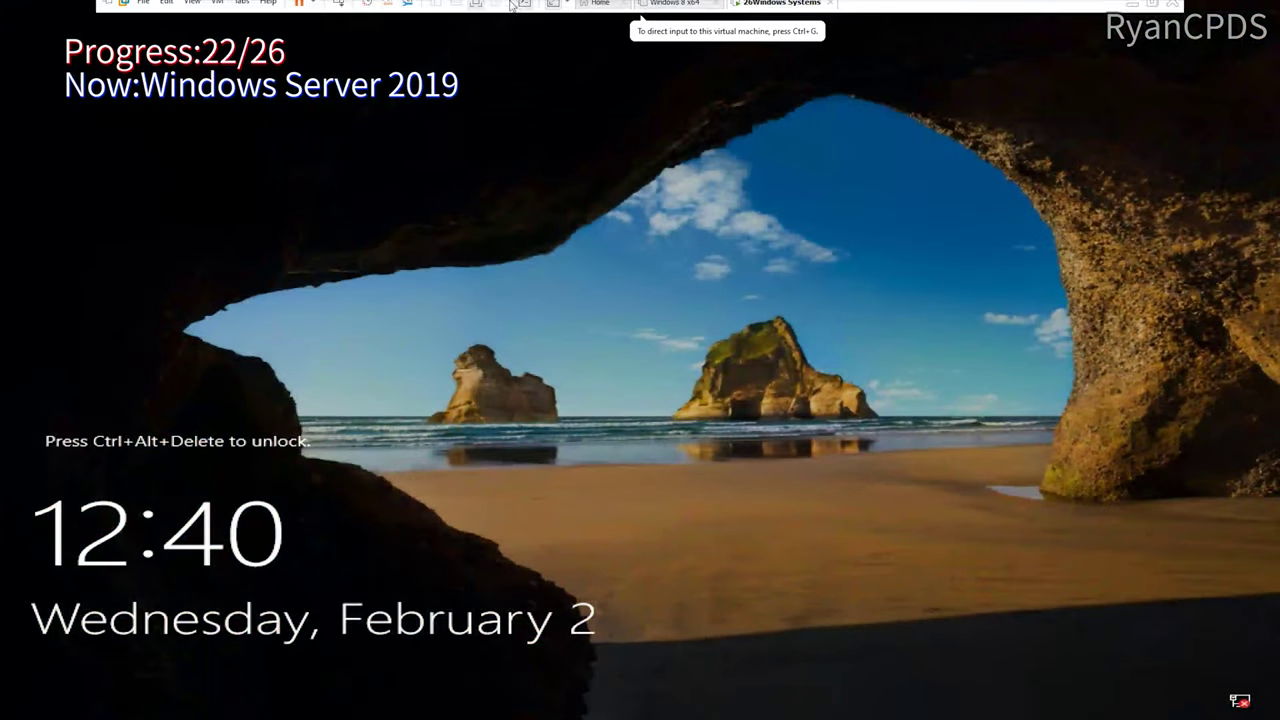
Step: Sign in as Administrator and confirm version 1809 build 17763.107 via winver and system properties
left_click(191, 9)
left_click(210, 27)
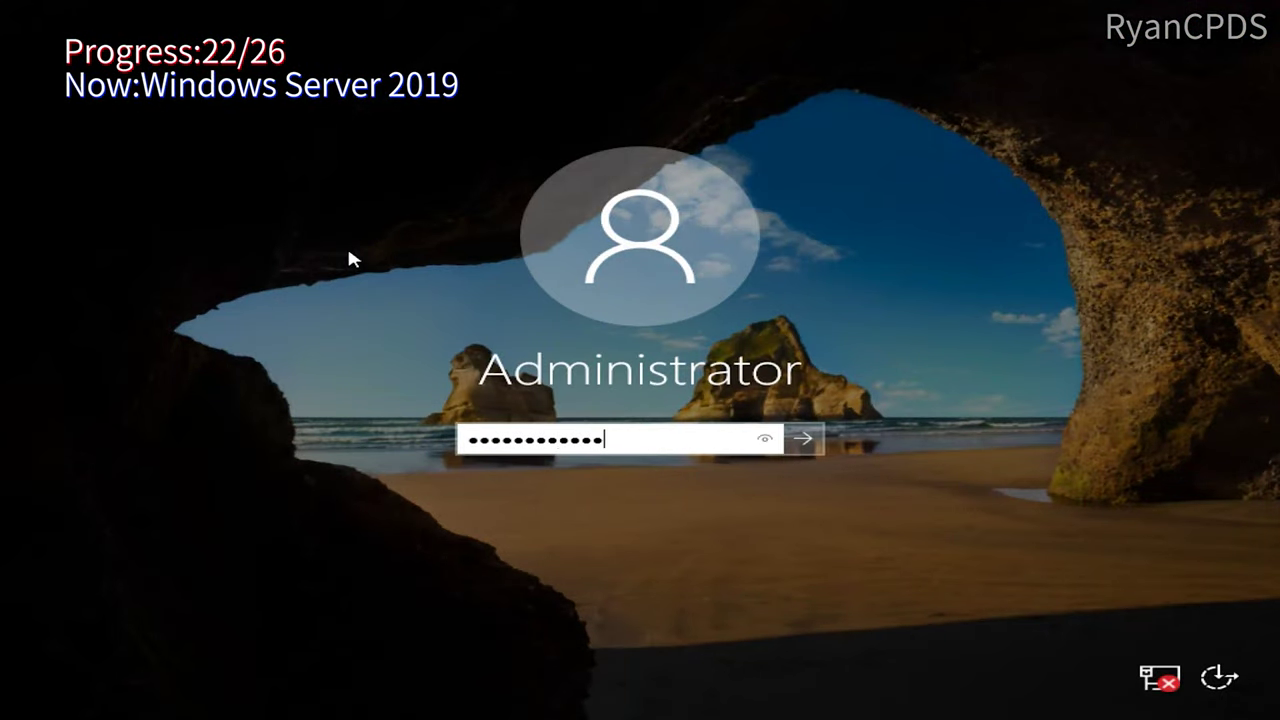
key("Return")
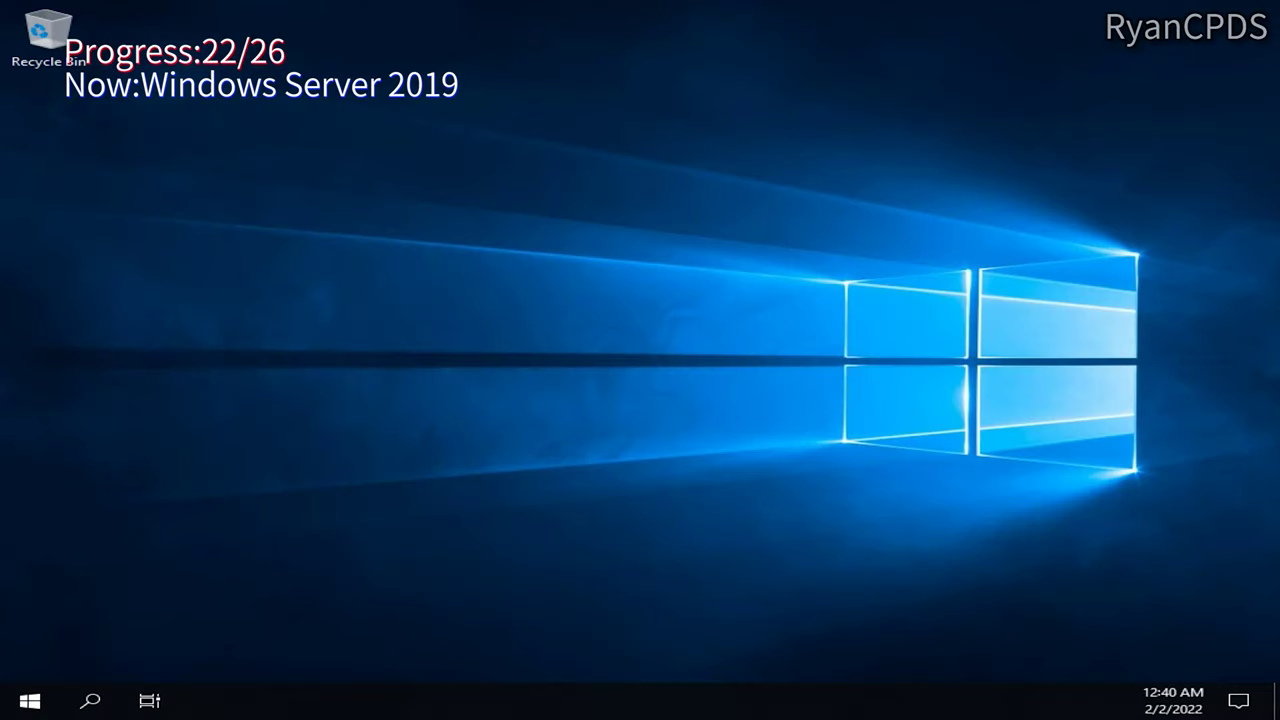
key("super+r")
type("winver")
key("Return")
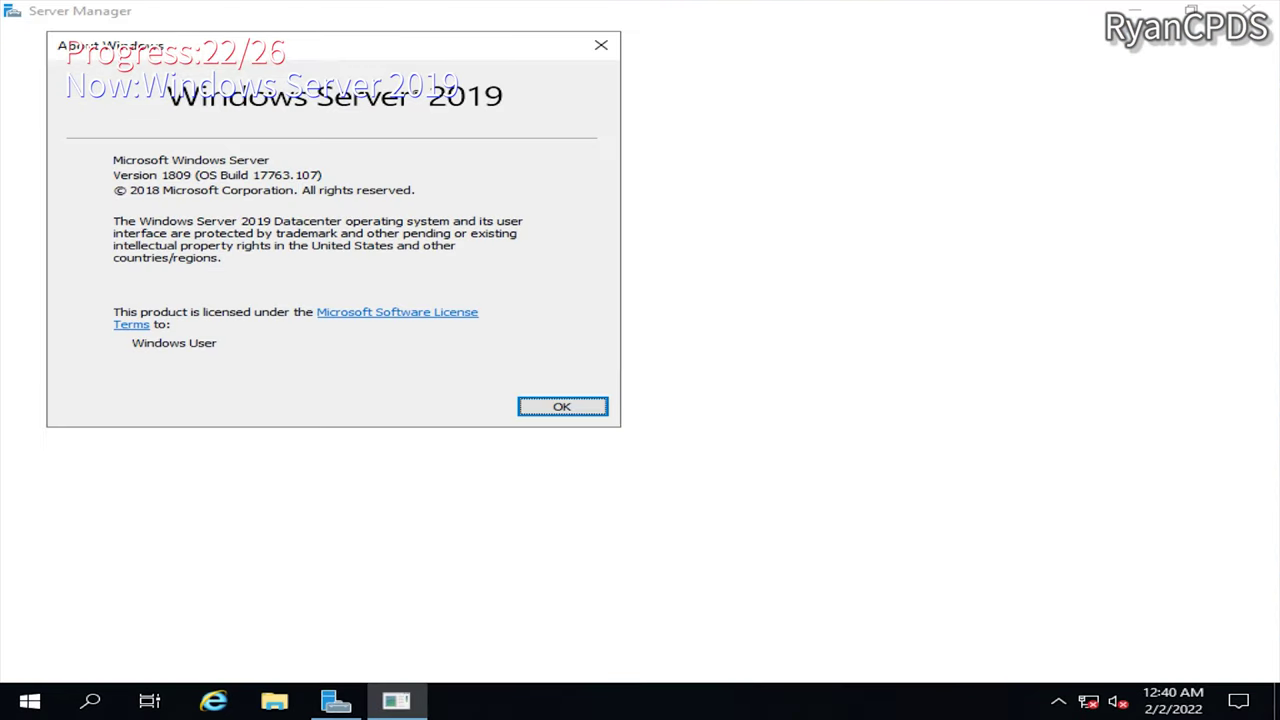
key("super")
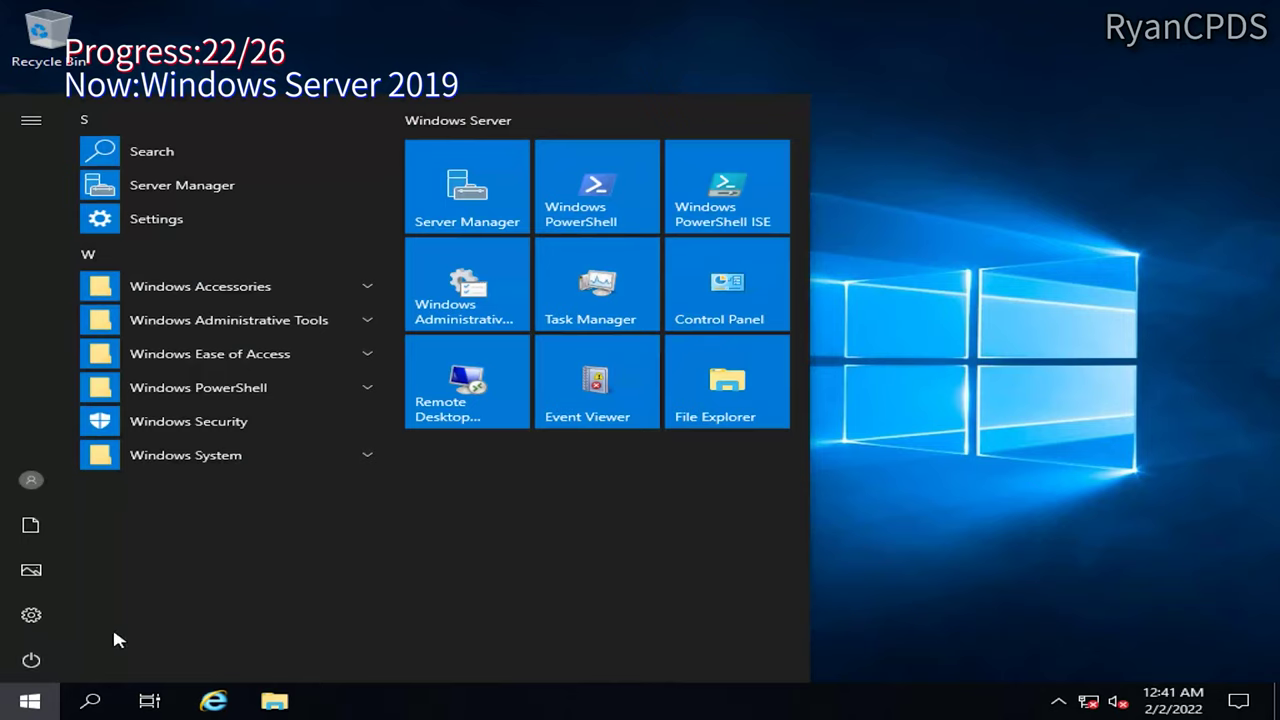
key("super+e")
key("super+Pause")
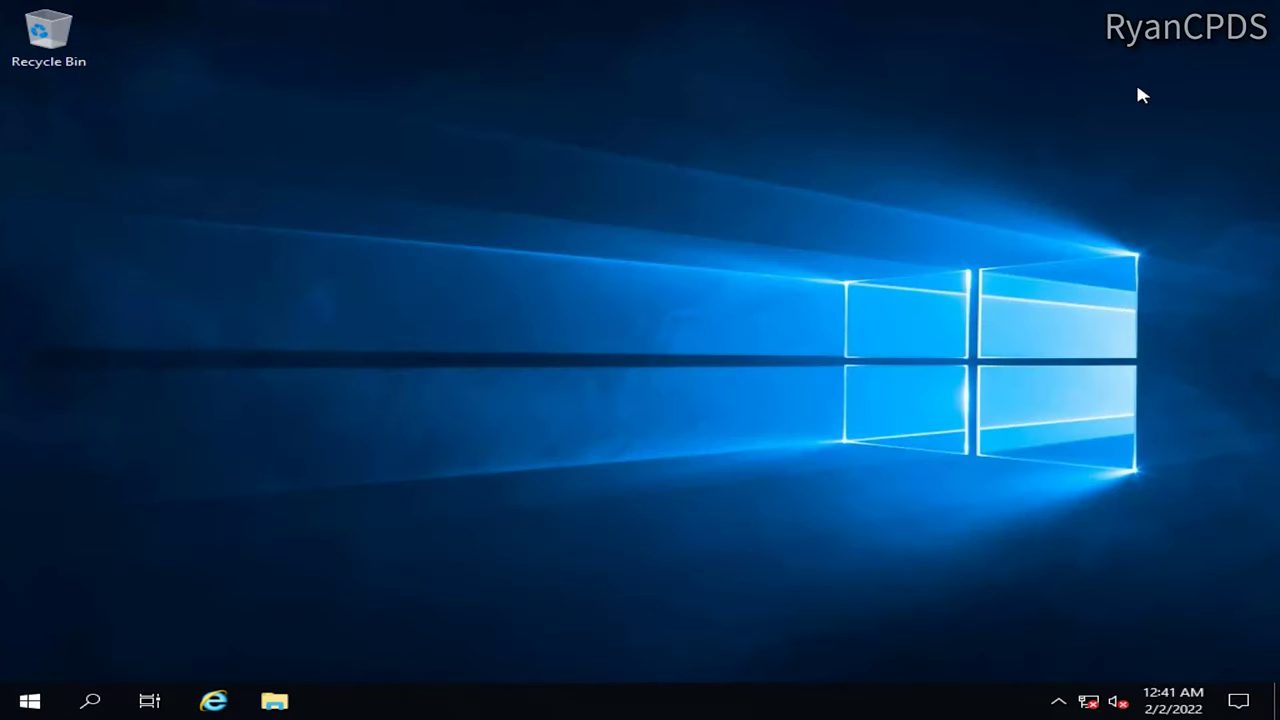
Step: Shut down the server with reason Operating System: Recovery (Unplanned)
left_click(30, 700)
left_click(31, 660)
left_click(73, 601)
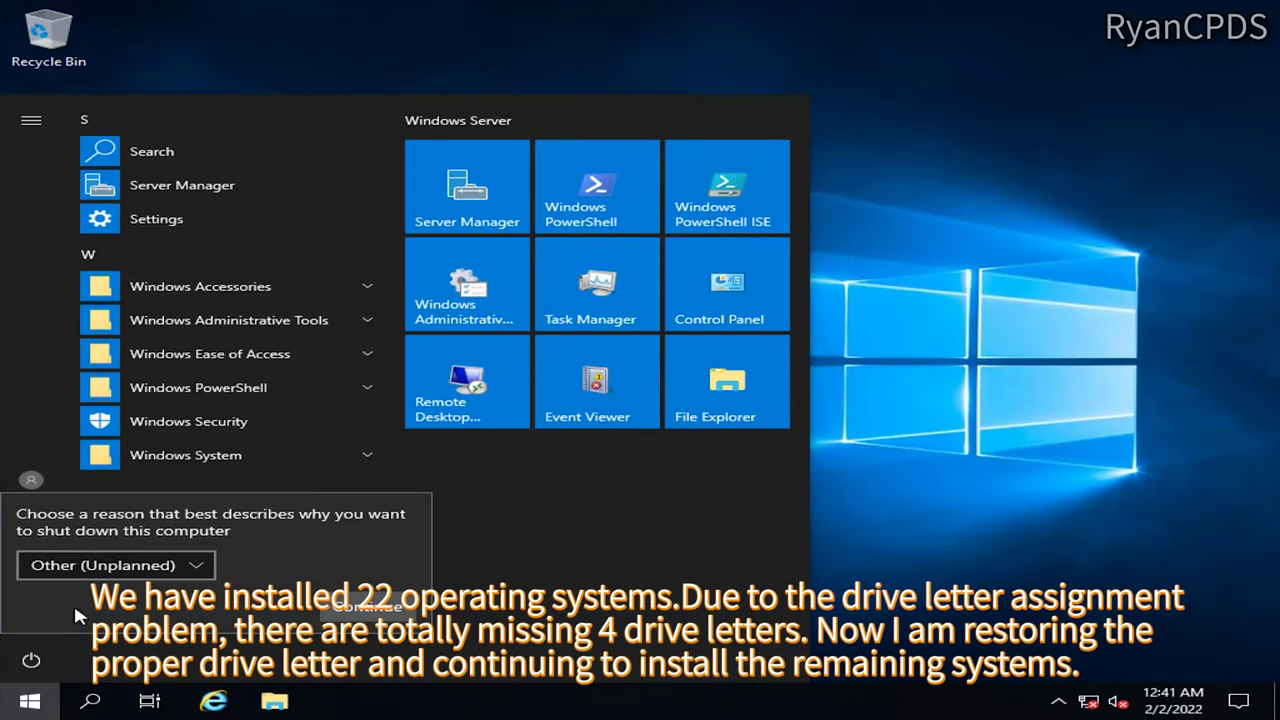
left_click(180, 567)
left_click(227, 612)
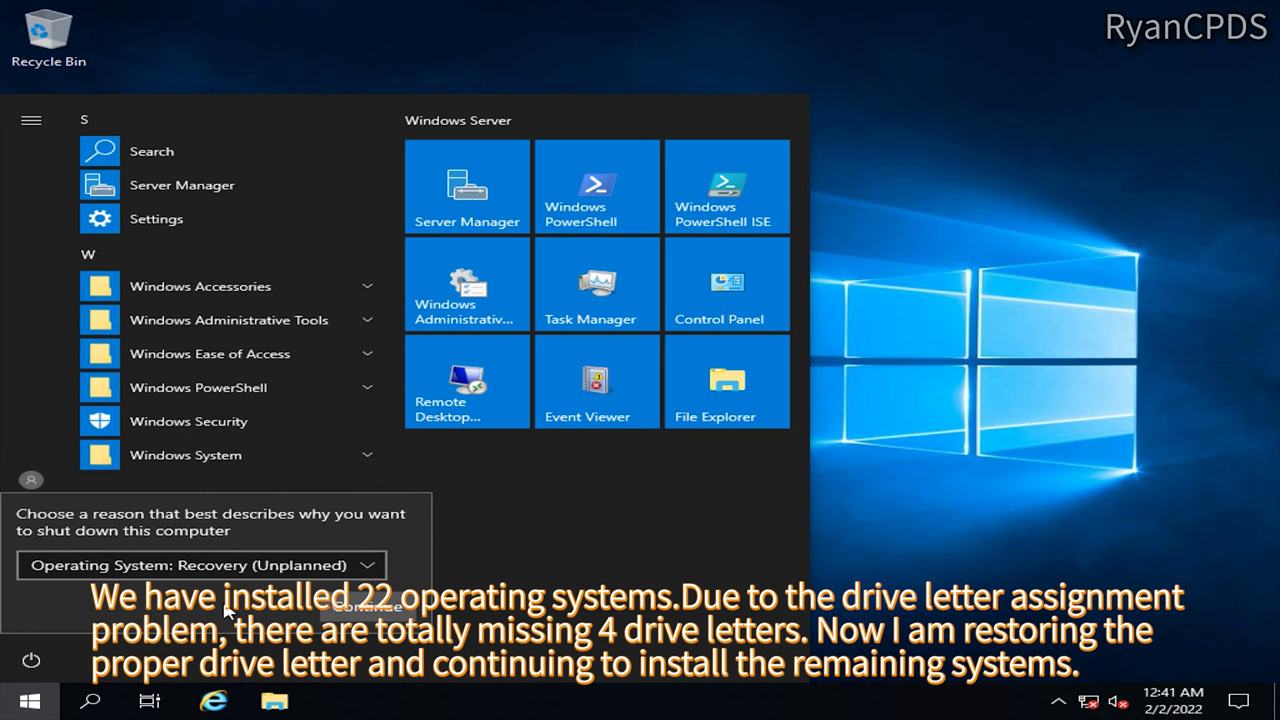
left_click(392, 612)
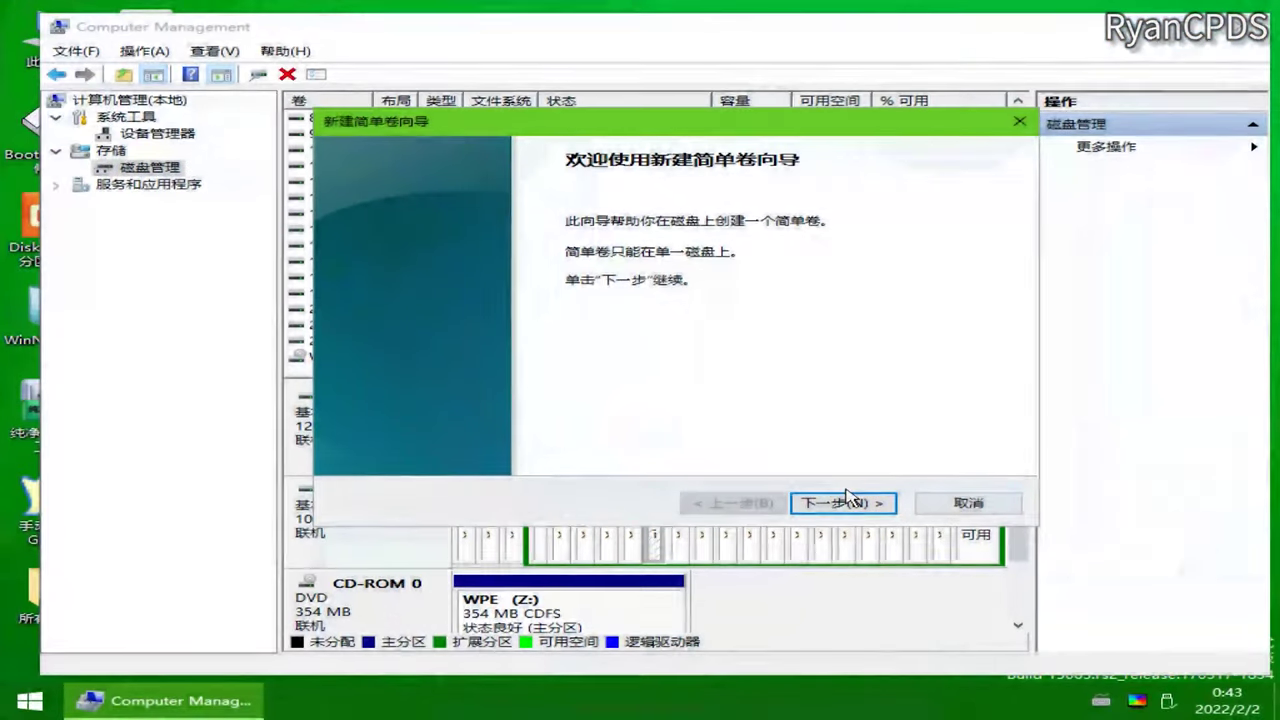
Step: Run the New Simple Volume wizard with the suggested size and drive letter A
left_click(845, 502)
left_click(849, 502)
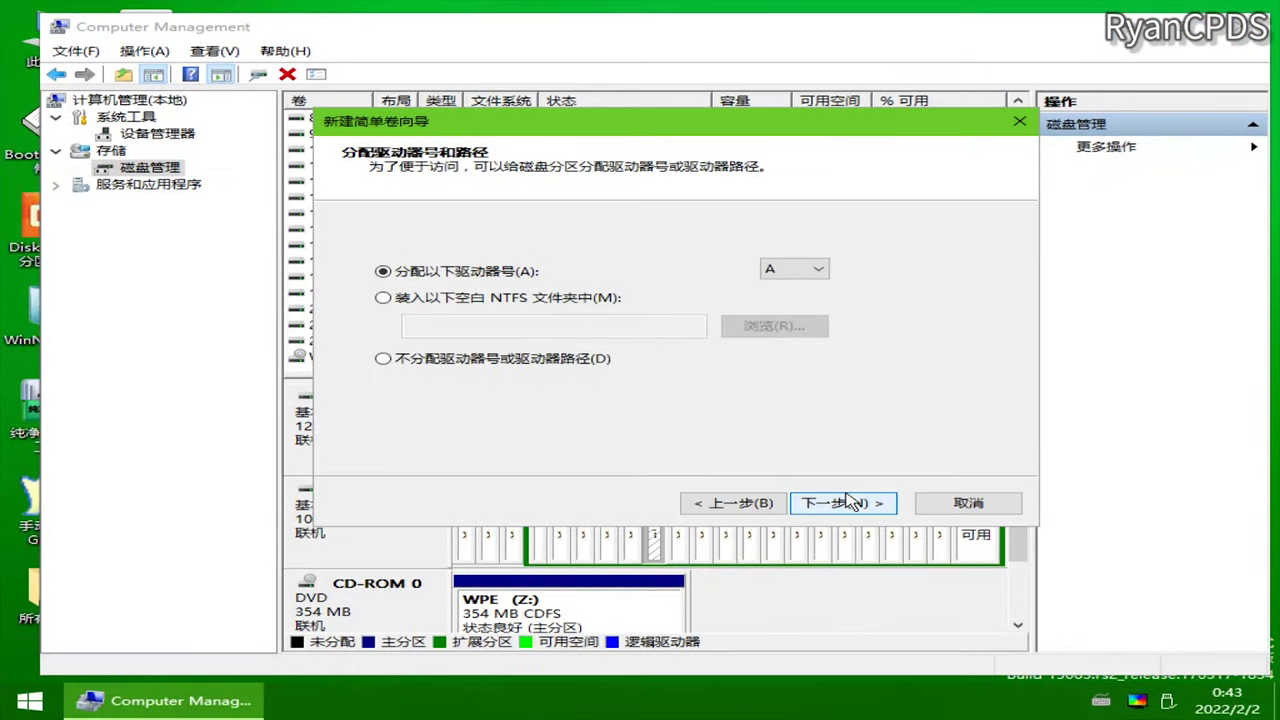
left_click(847, 502)
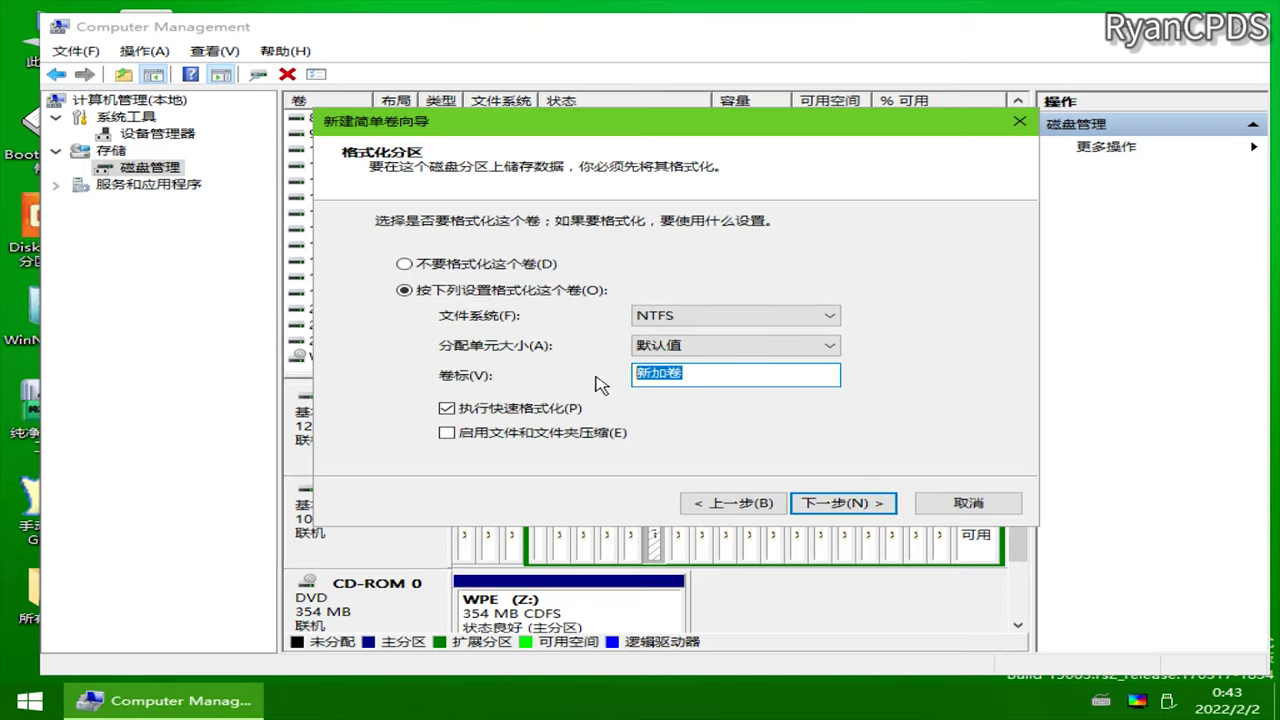
left_click_drag(508, 136, 758, 186)
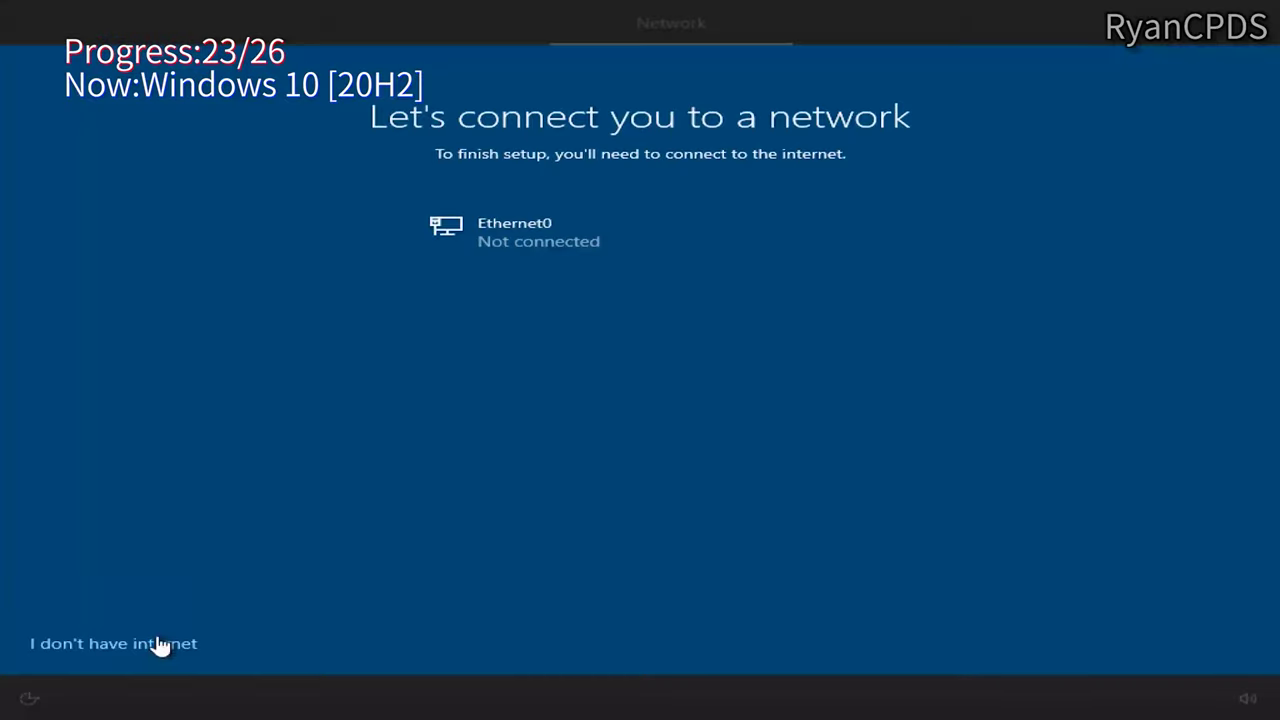
Step: Finish 20H2 limited offline setup with the local account name, declining Cortana
left_click(157, 645)
left_click(109, 640)
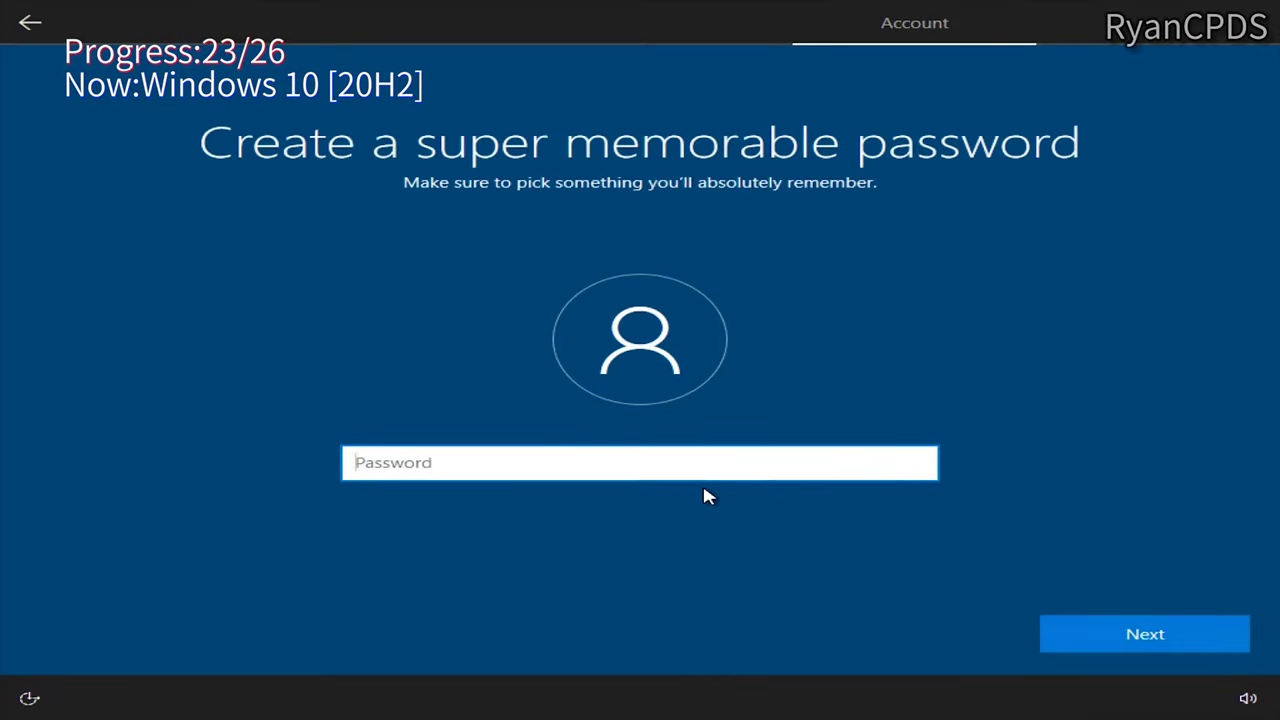
key("Return")
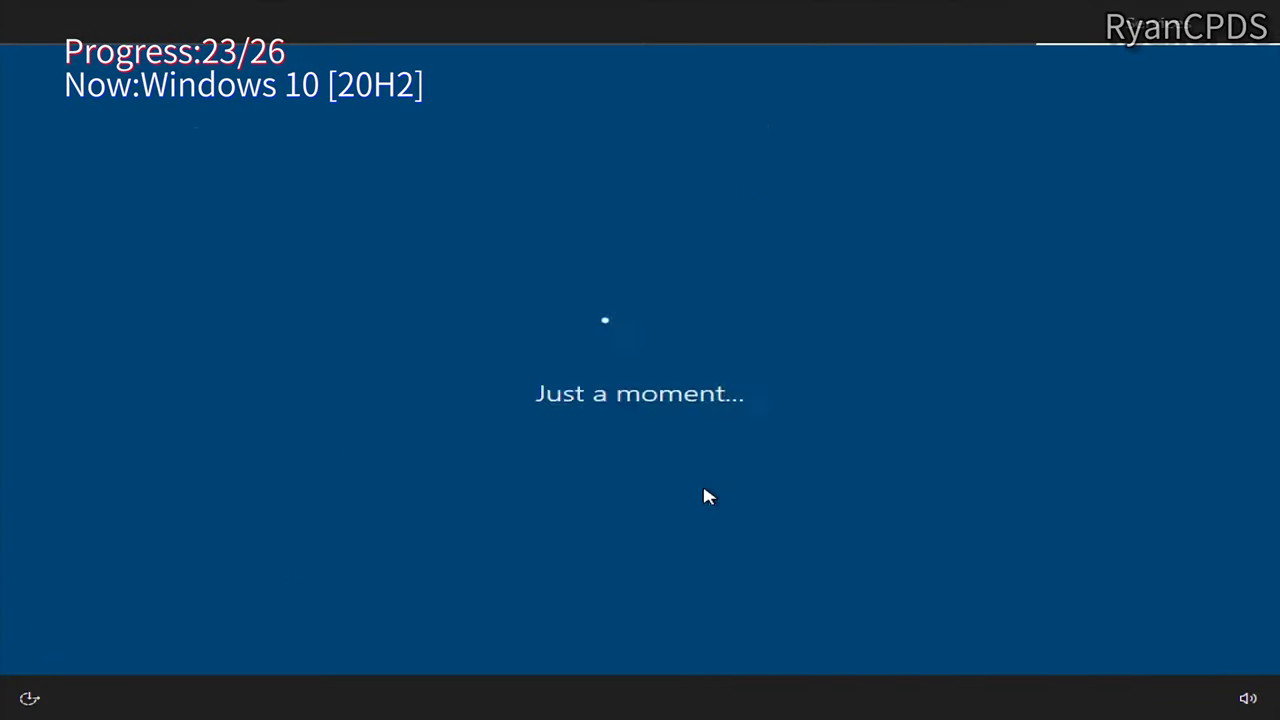
left_click(944, 631)
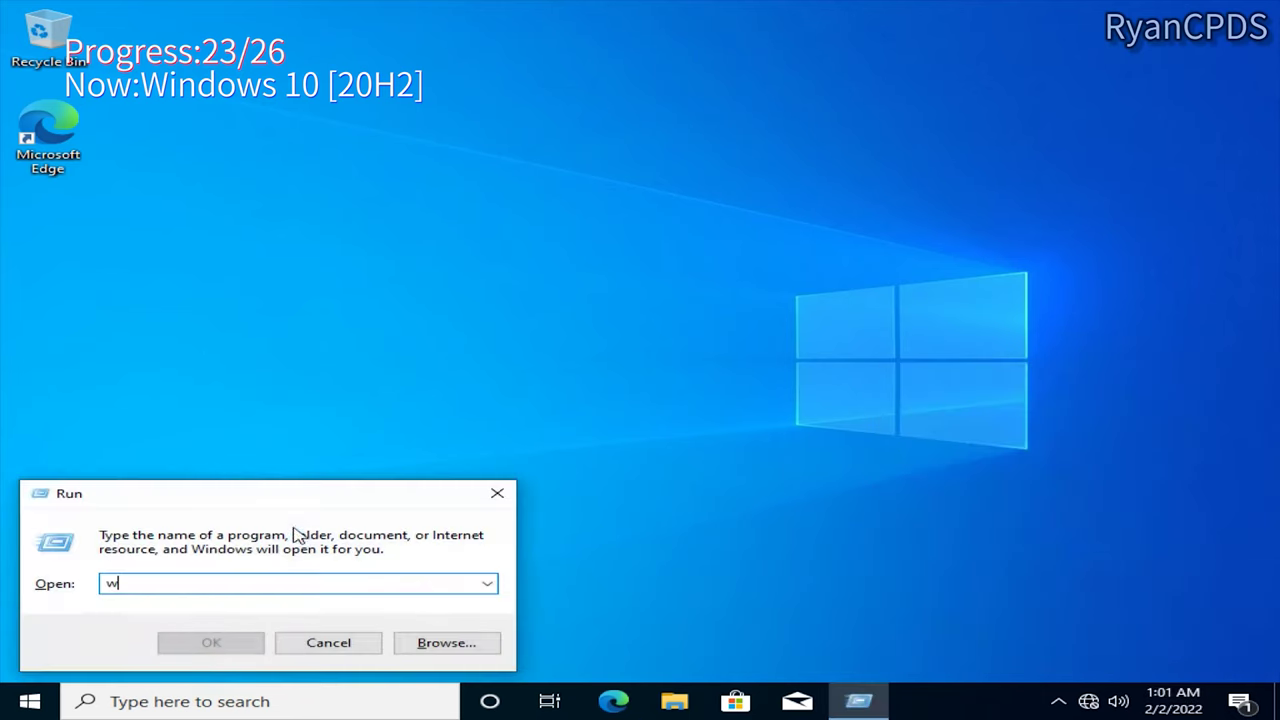
Step: Confirm Windows 10 20H2 build 19042.572 on the About settings page
key("Return")
key("super+e")
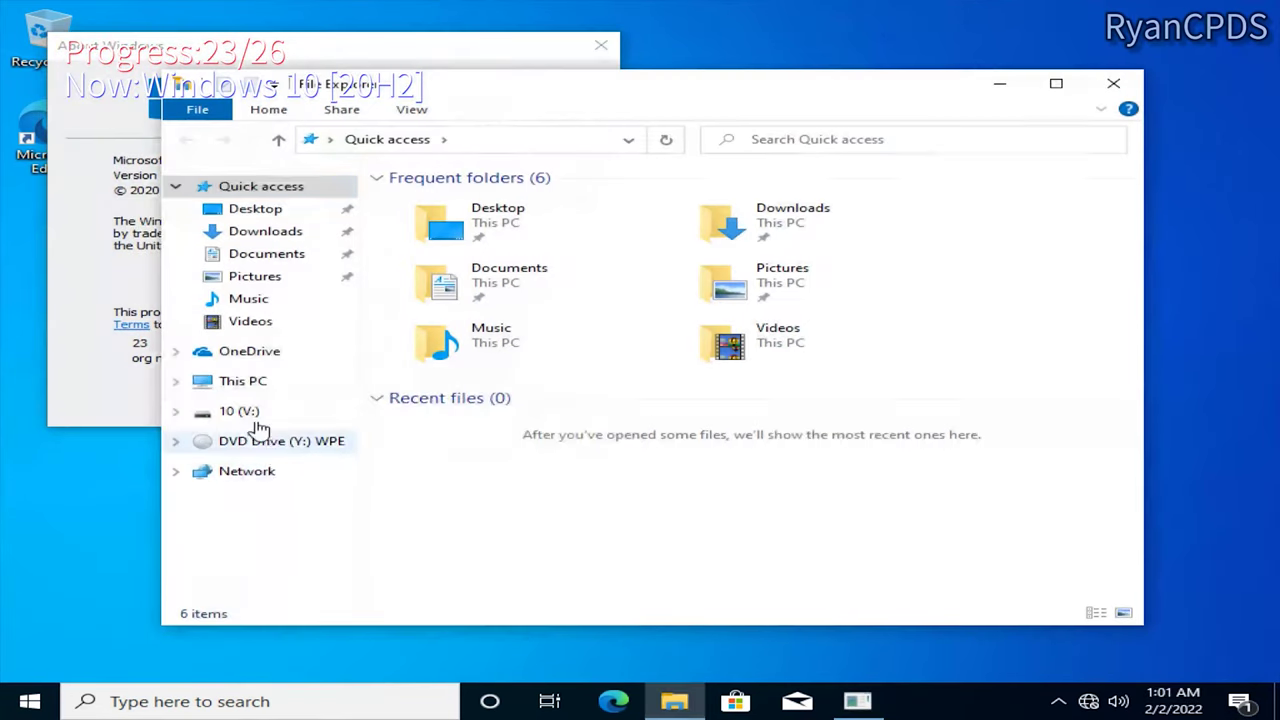
key("super+Pause")
scroll(648, 388, "down", 3)
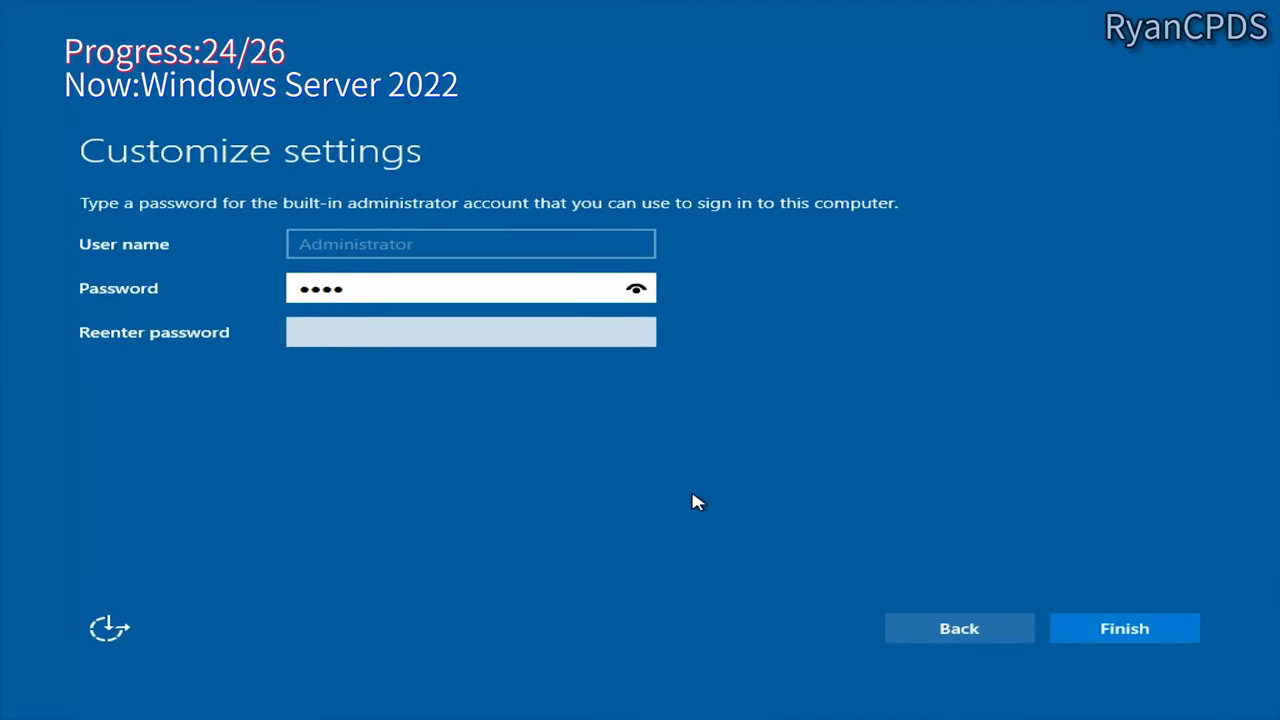
Step: Set and confirm the Server 2022 Administrator password
left_click(430, 279)
key("Tab")
type("••••")
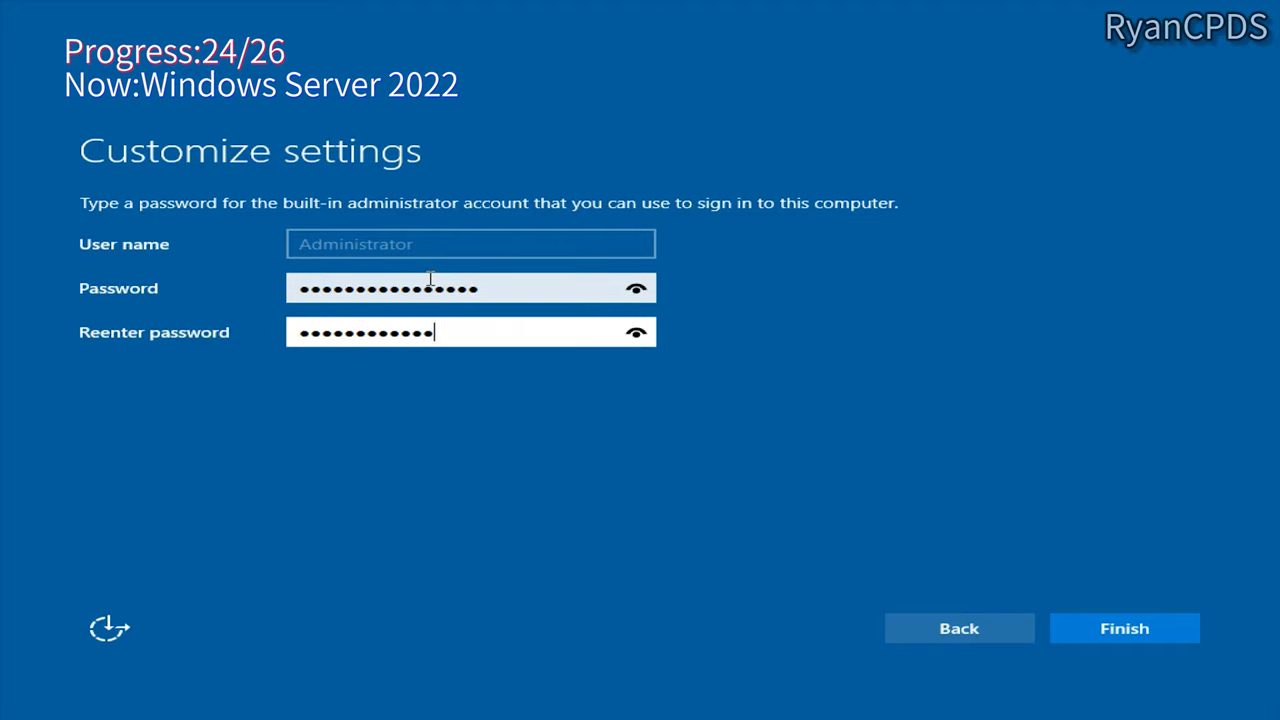
key("Return")
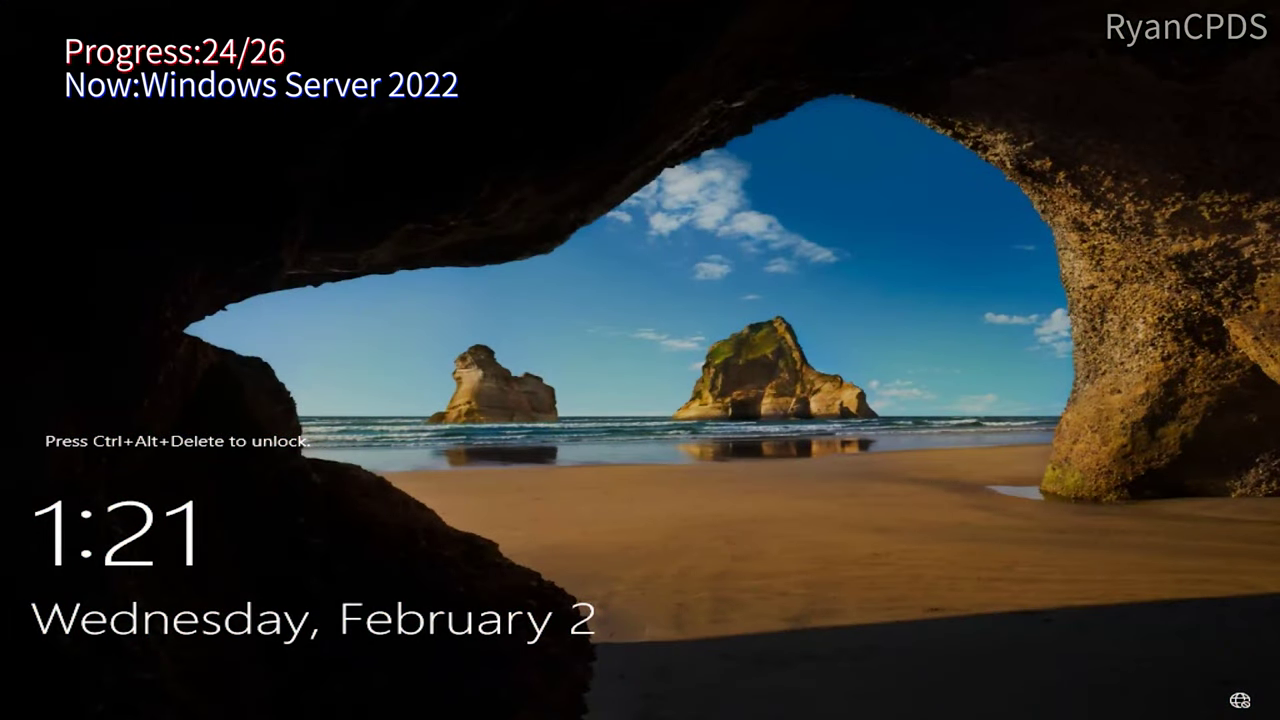
Step: Sign in as Administrator with the account password and close Server Manager
key("ctrl+alt+Delete")
type("••••••")
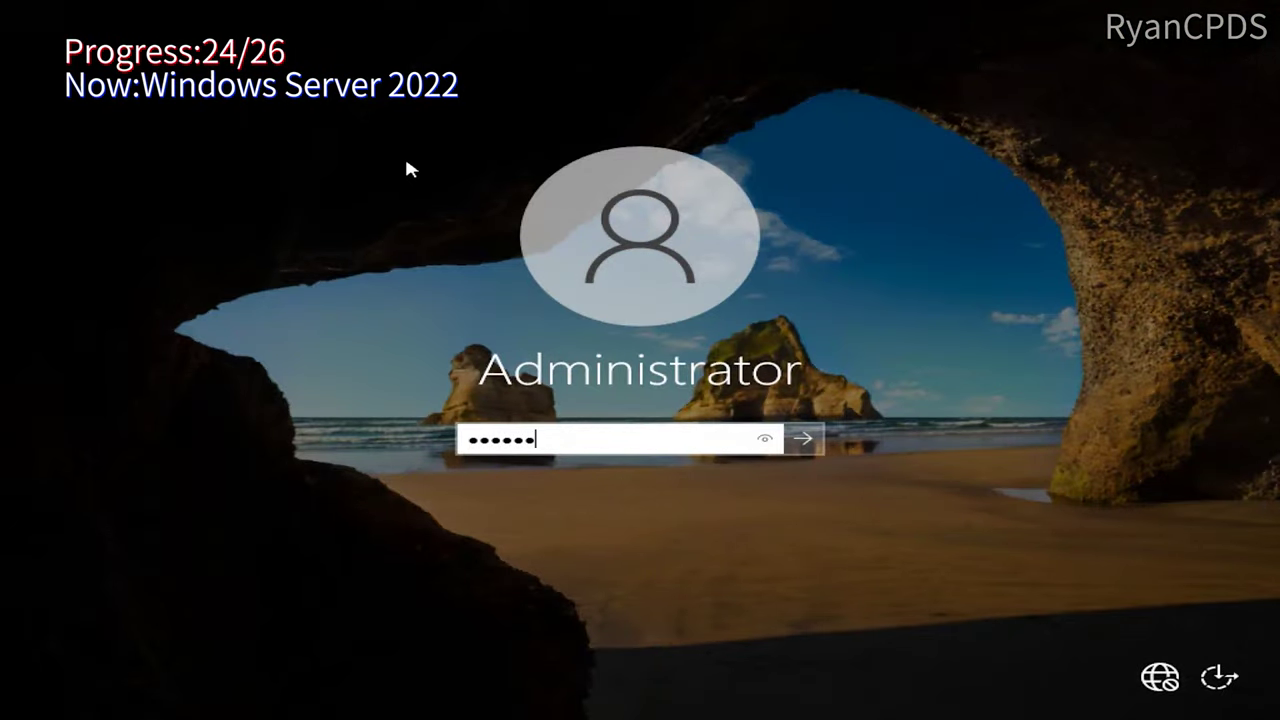
type("•••••••••••")
key("Return")
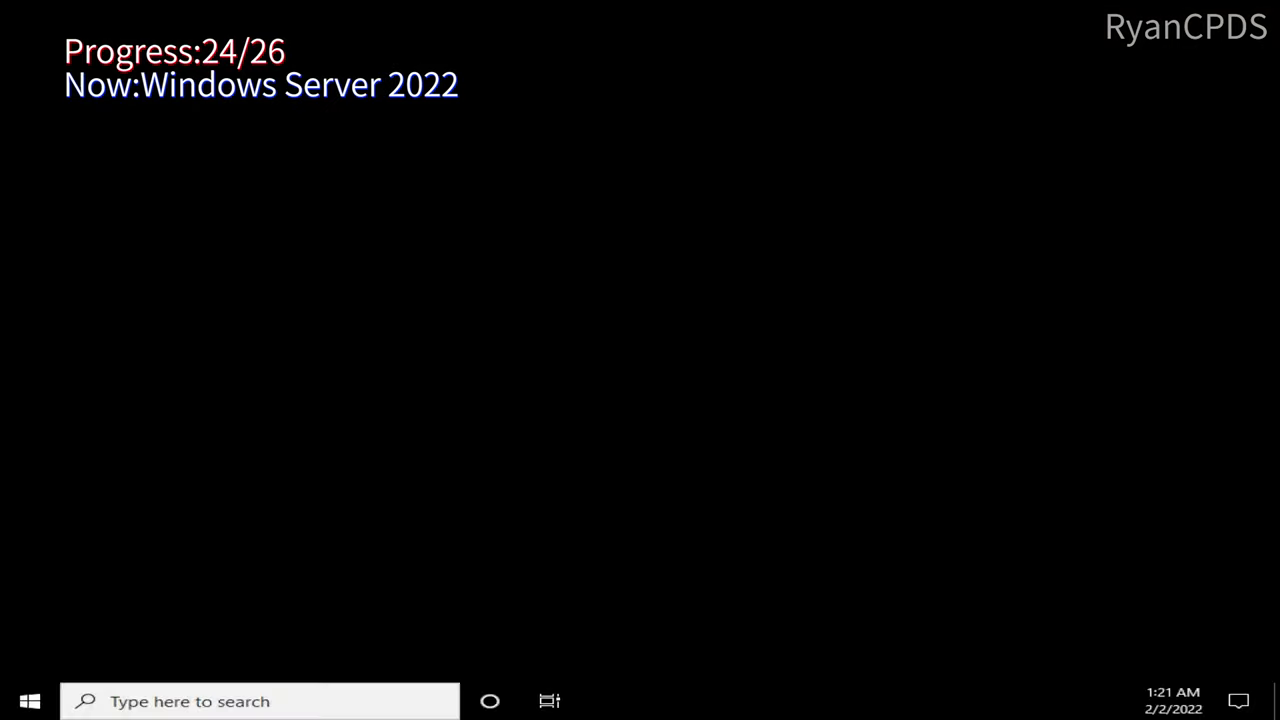
key("super")
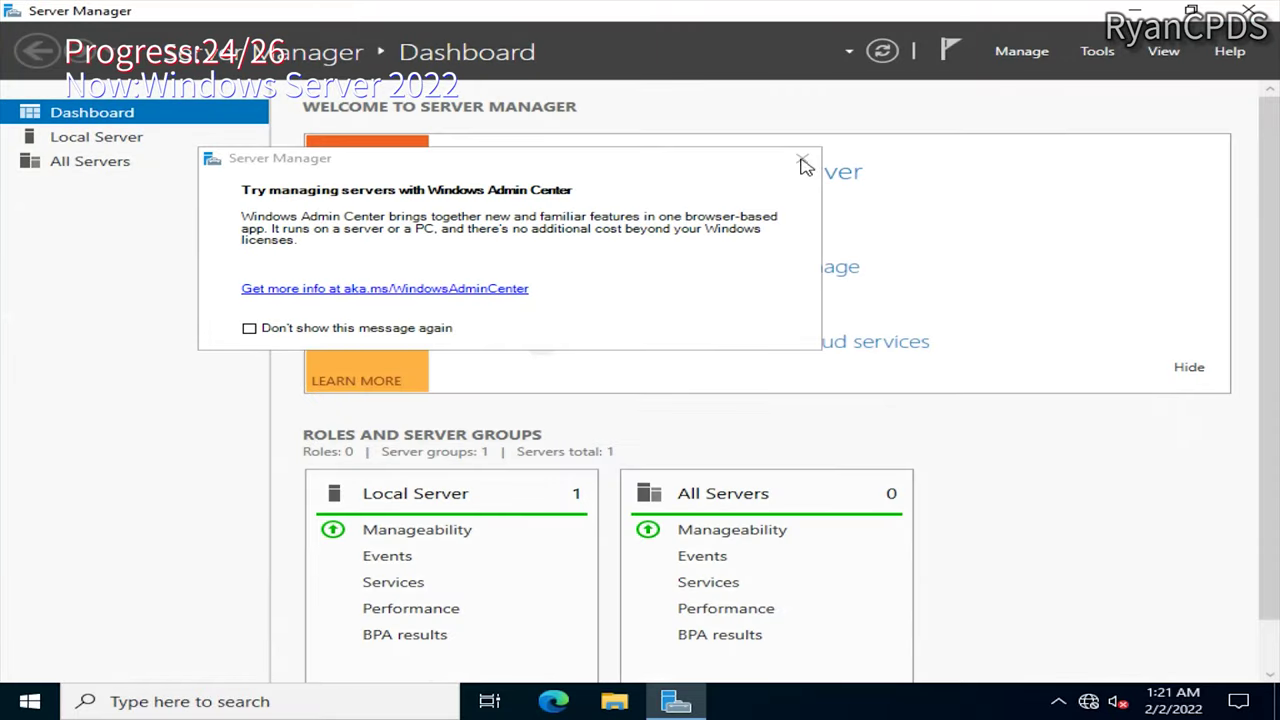
key("super+d")
Step: Check build 20348.169 with winver, then view This PC and its drives
key("super+r")
type("wonver")
key("Return")
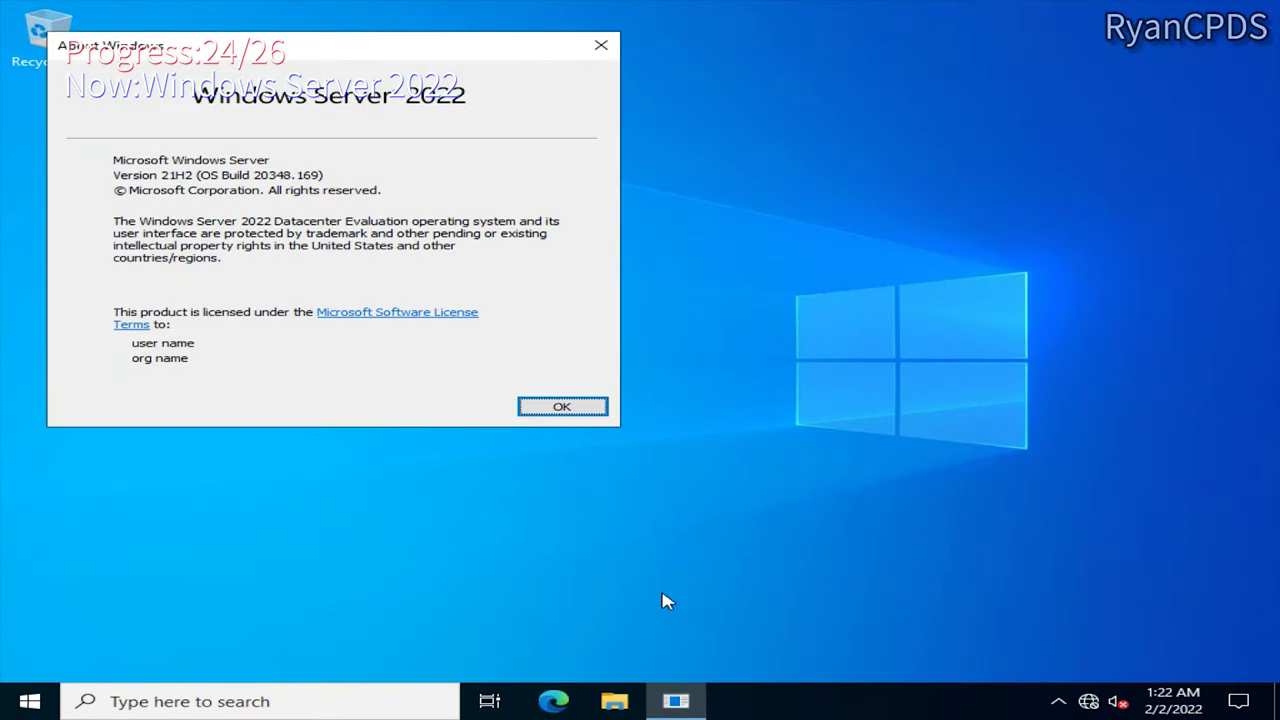
left_click(562, 407)
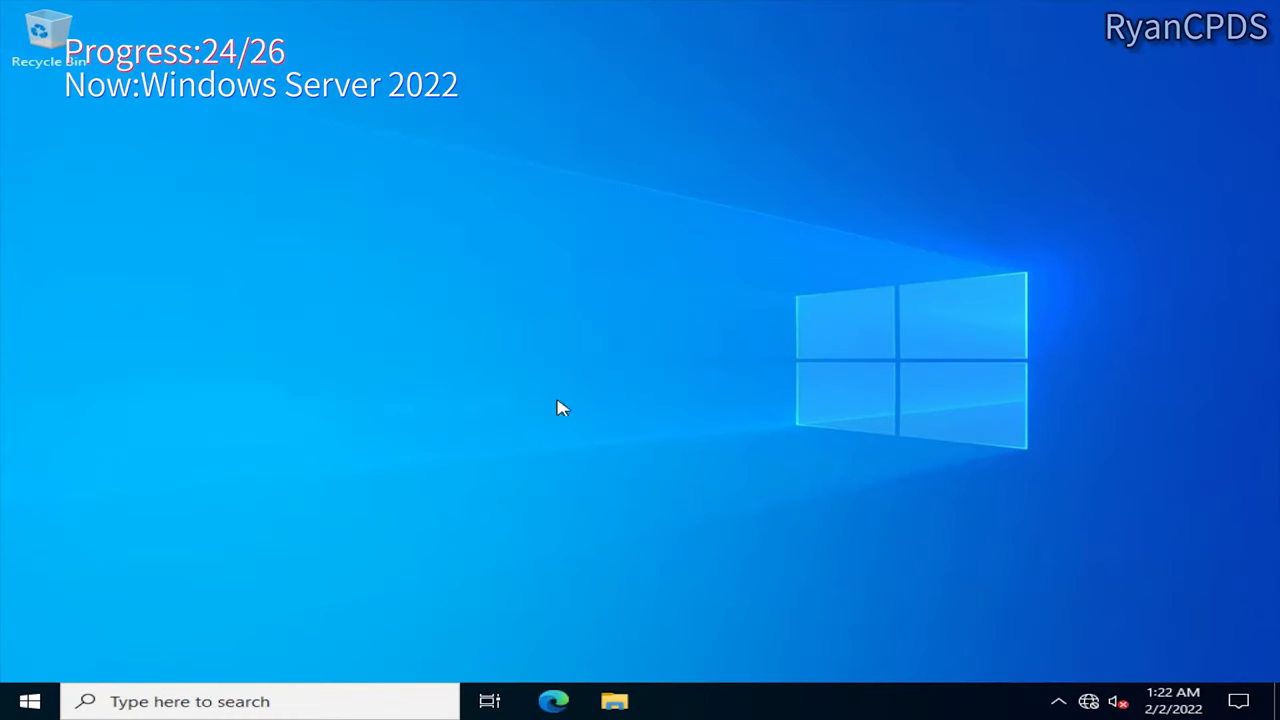
left_click(614, 701)
left_click(245, 336)
left_click(243, 306)
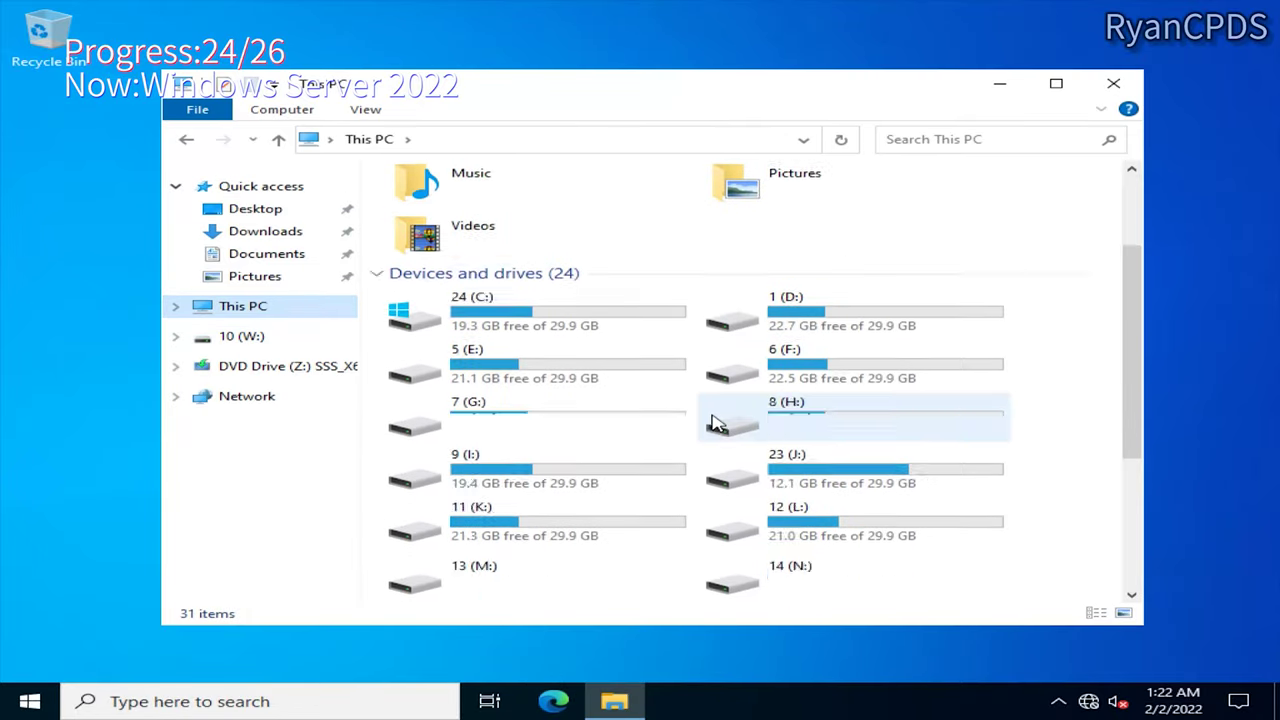
scroll(716, 422, "up", 2)
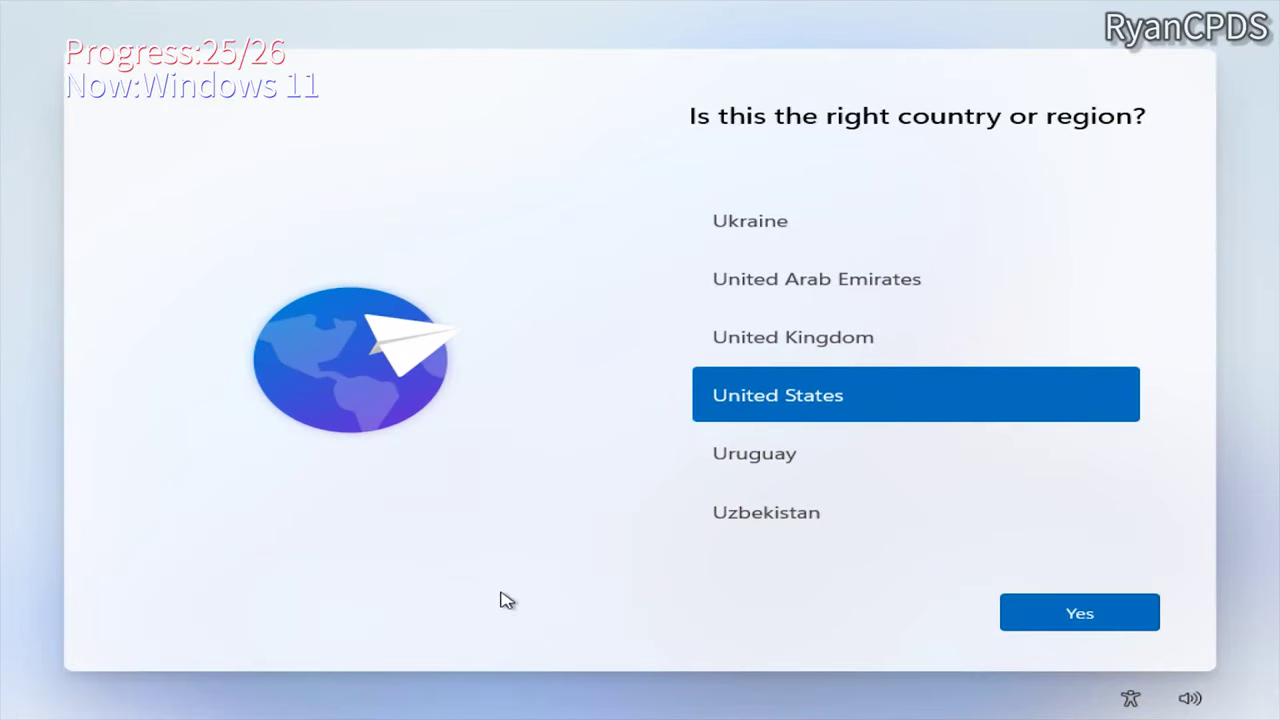
Step: Finish Windows 11 first-run setup offline with US region and keyboard, a local account and default privacy settings
left_click(1031, 616)
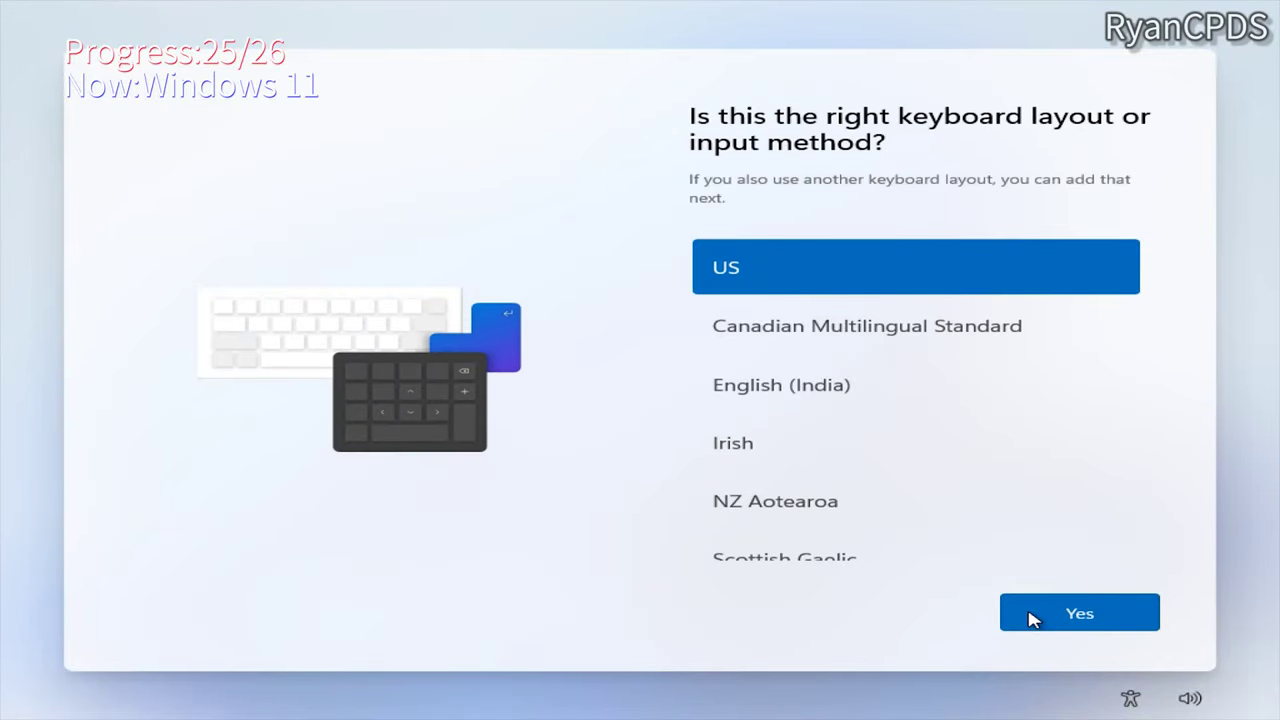
left_click(1032, 616)
left_click(1032, 616)
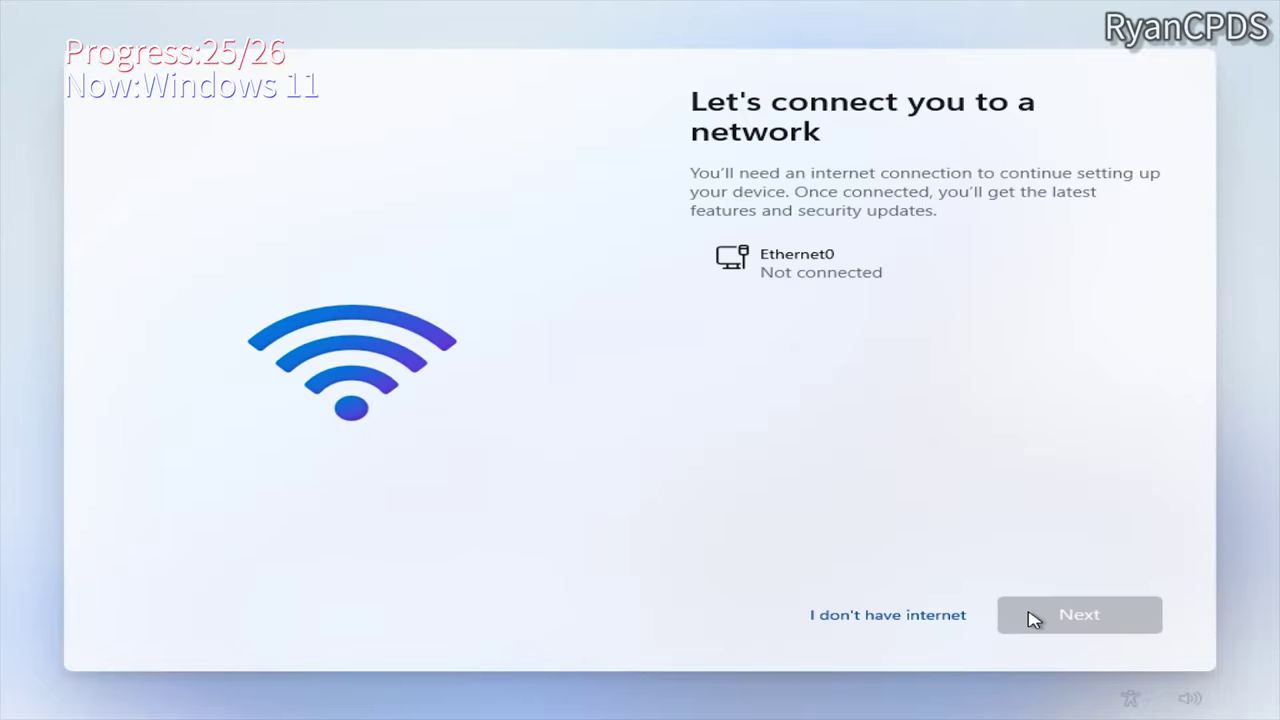
left_click(929, 617)
left_click(920, 609)
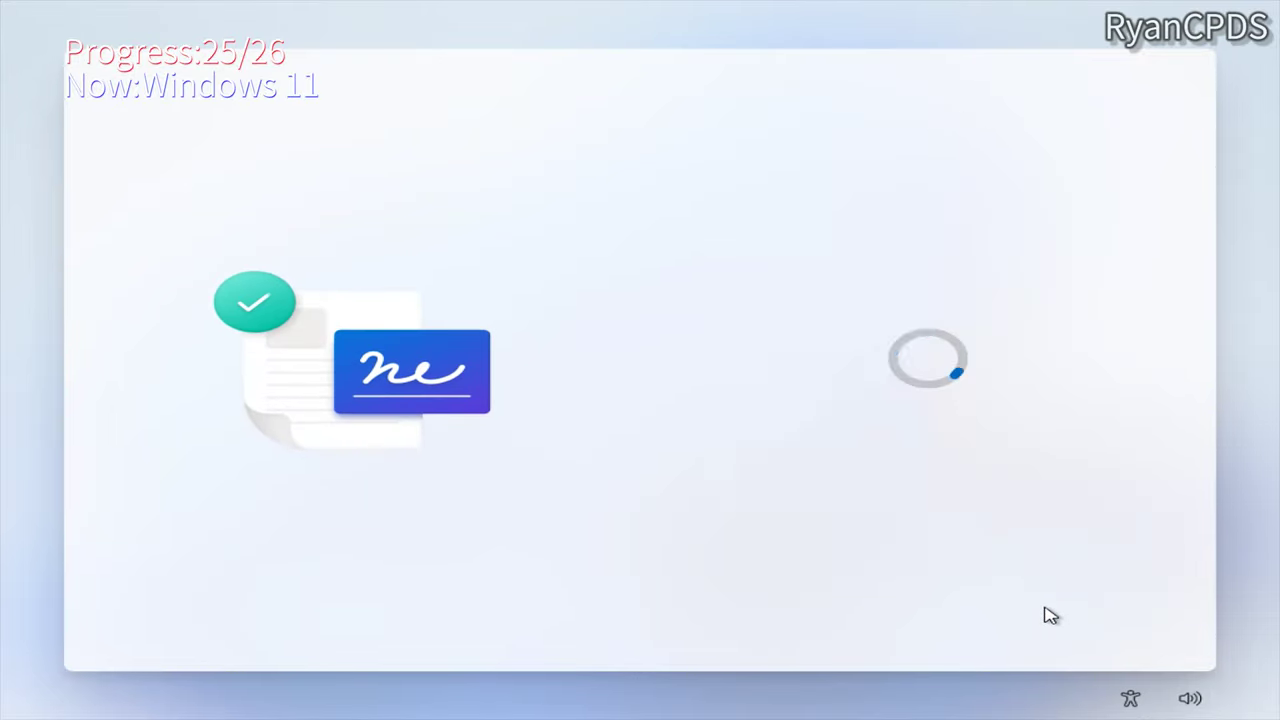
key("Return")
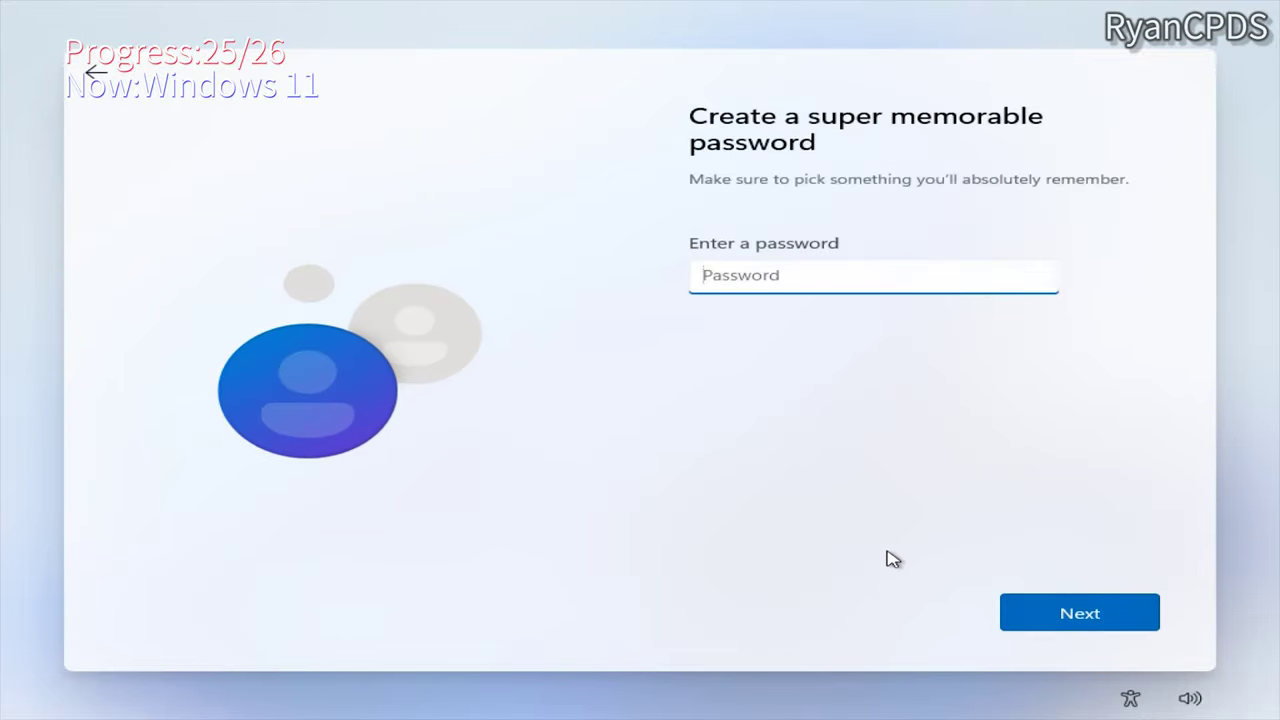
key("Return")
key("Return")
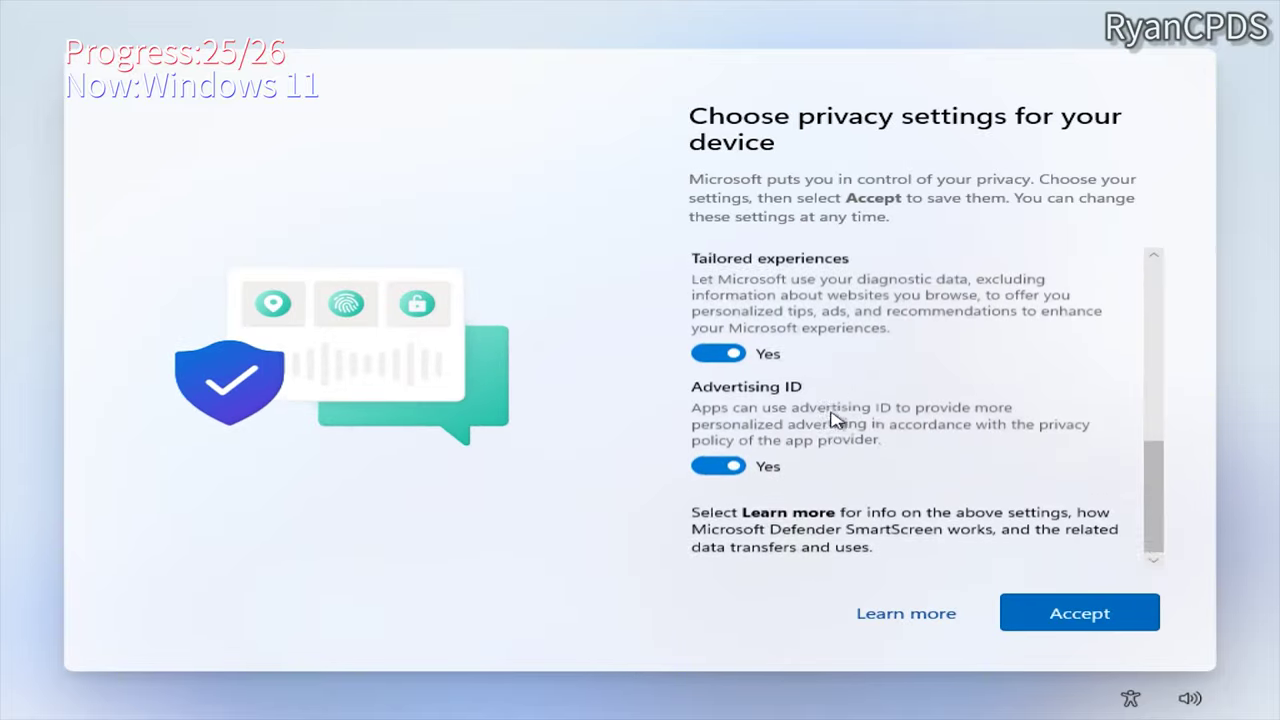
key("Return")
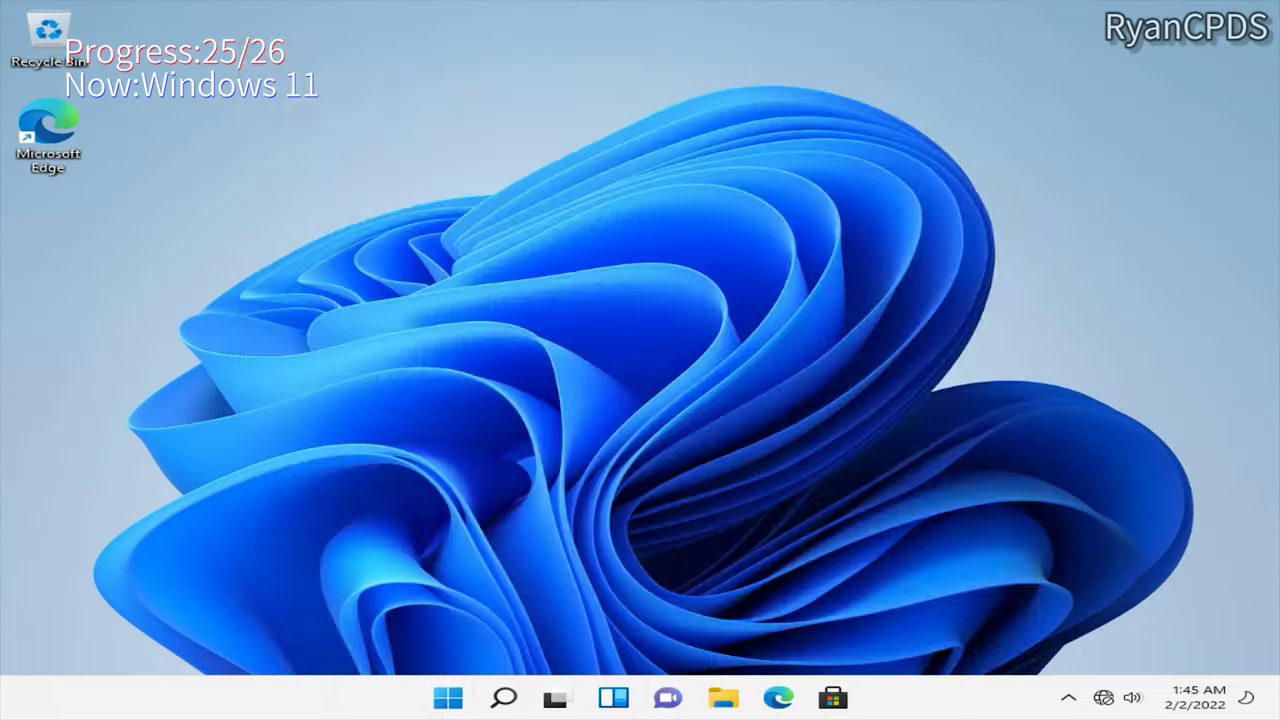
Step: Check the Windows 11 version with winver, then close the version window
key("super")
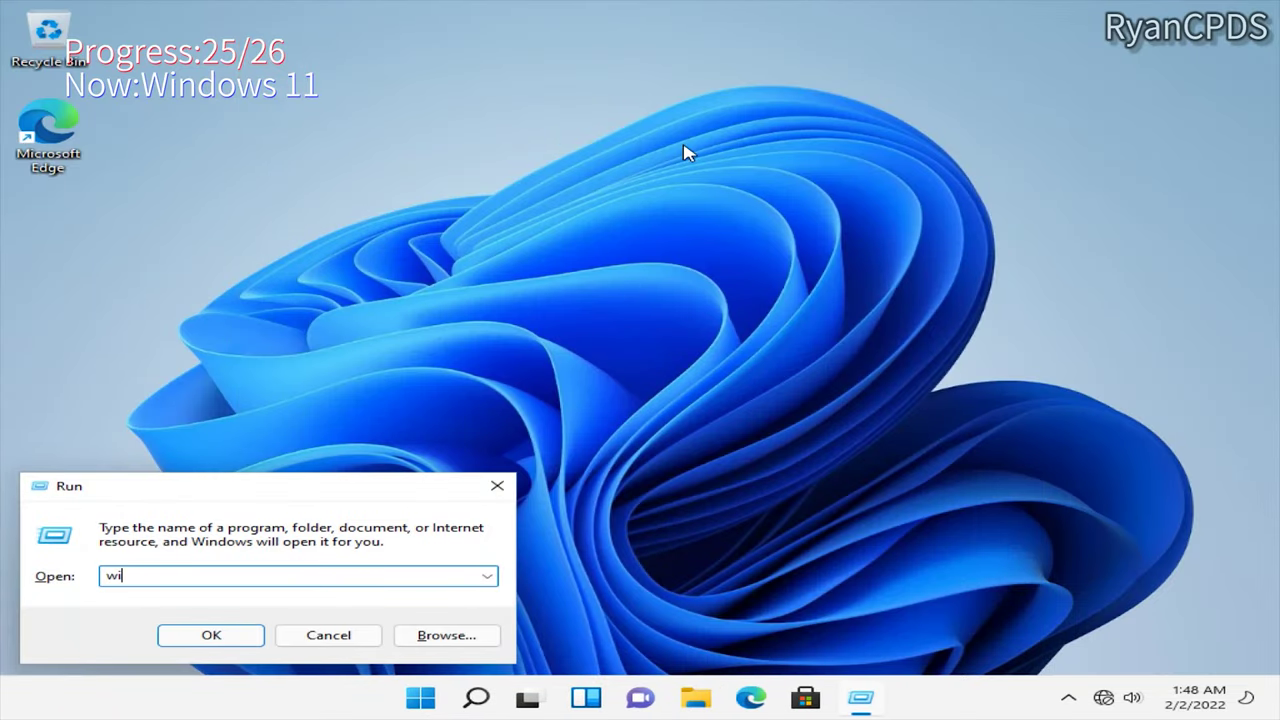
type("nver")
key("Return")
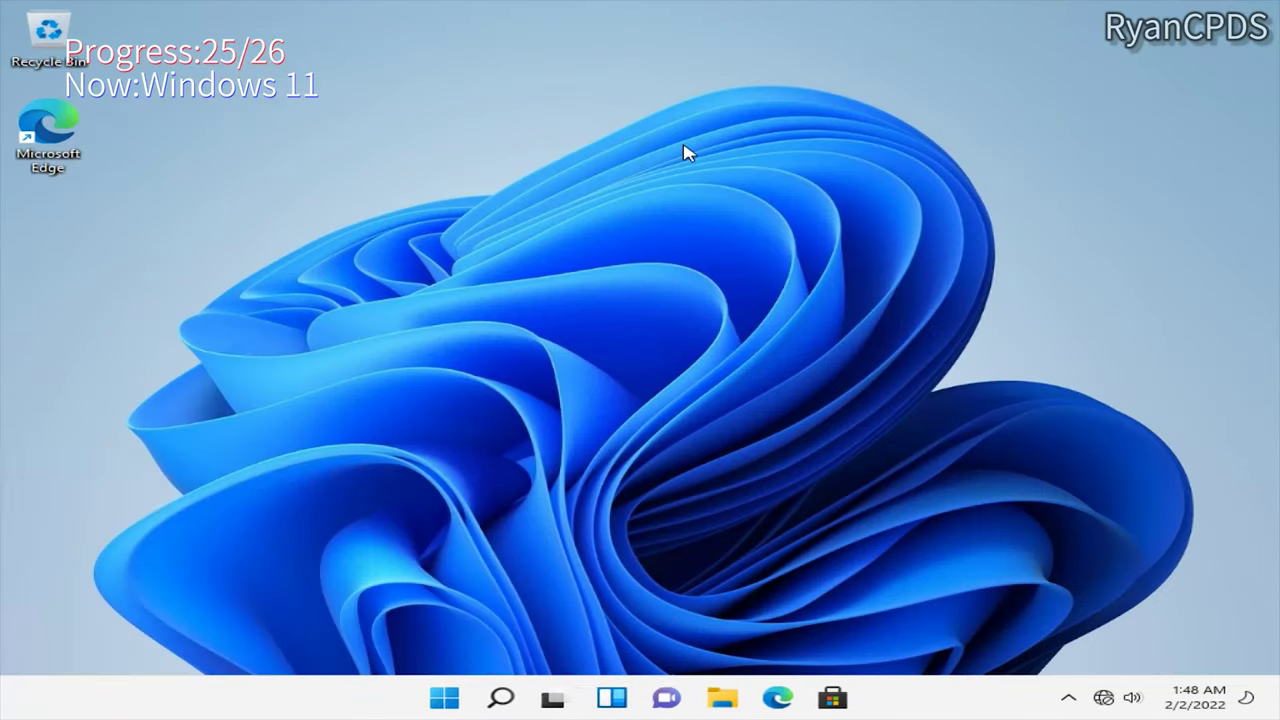
left_click(562, 410)
Step: Open This PC's system properties from File Explorer and review the system details
left_click(696, 697)
right_click(260, 482)
left_click(394, 466)
left_click(430, 455)
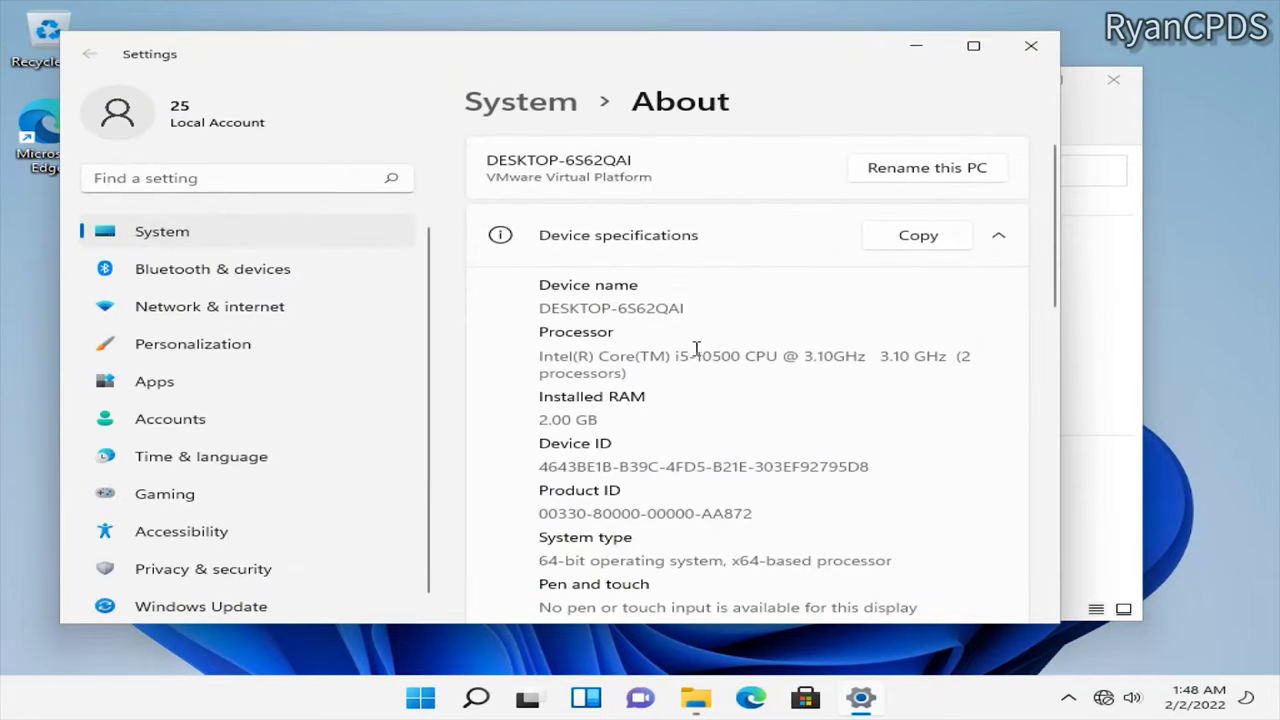
scroll(695, 400, "down", 5)
left_click_drag(568, 457, 676, 457)
scroll(676, 457, "down", 3)
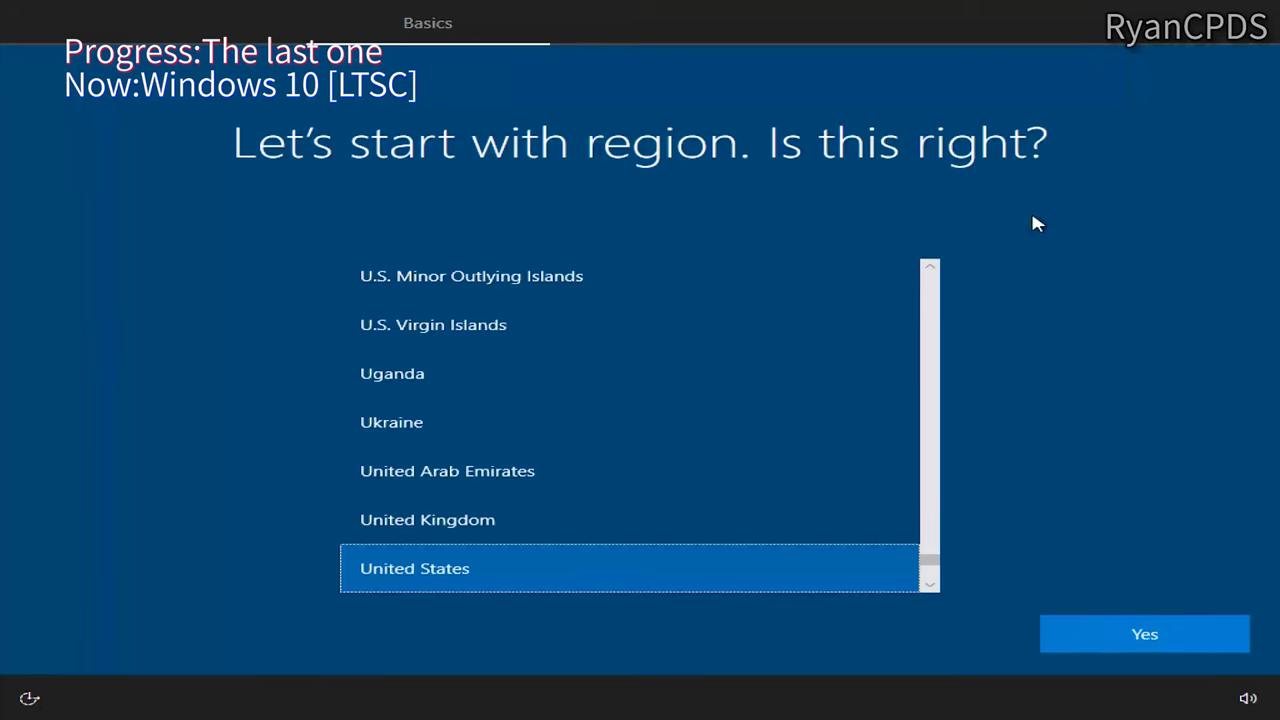
Step: Complete the Windows 10 LTSC setup with US region and keyboard, no network, no activity history, and default privacy
left_click(1145, 634)
left_click(1145, 634)
left_click(1145, 634)
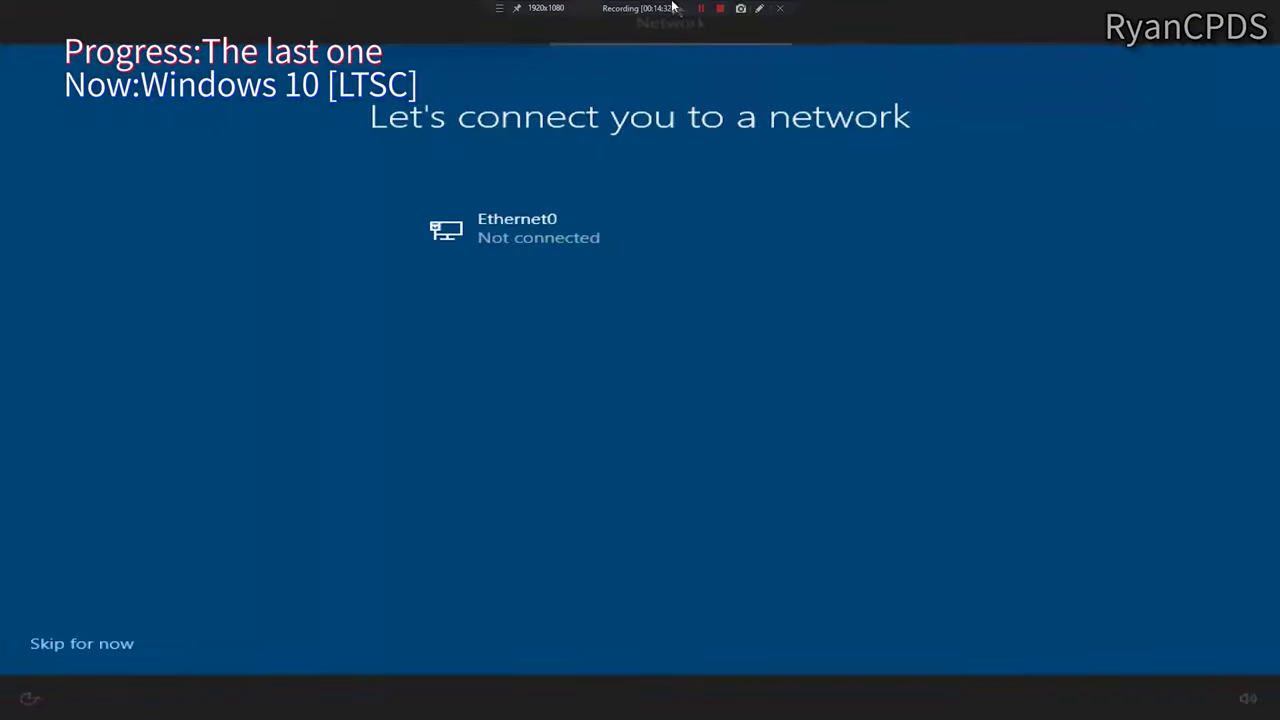
left_click(82, 643)
left_click(1145, 634)
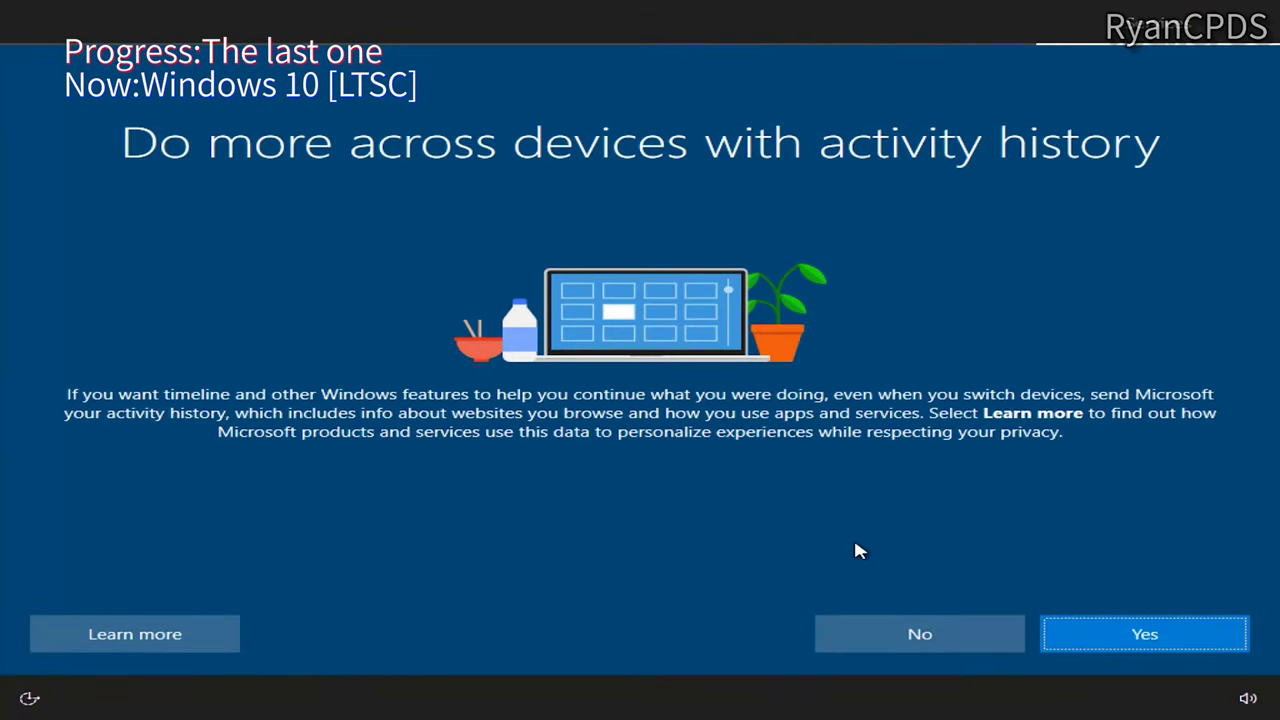
left_click(932, 638)
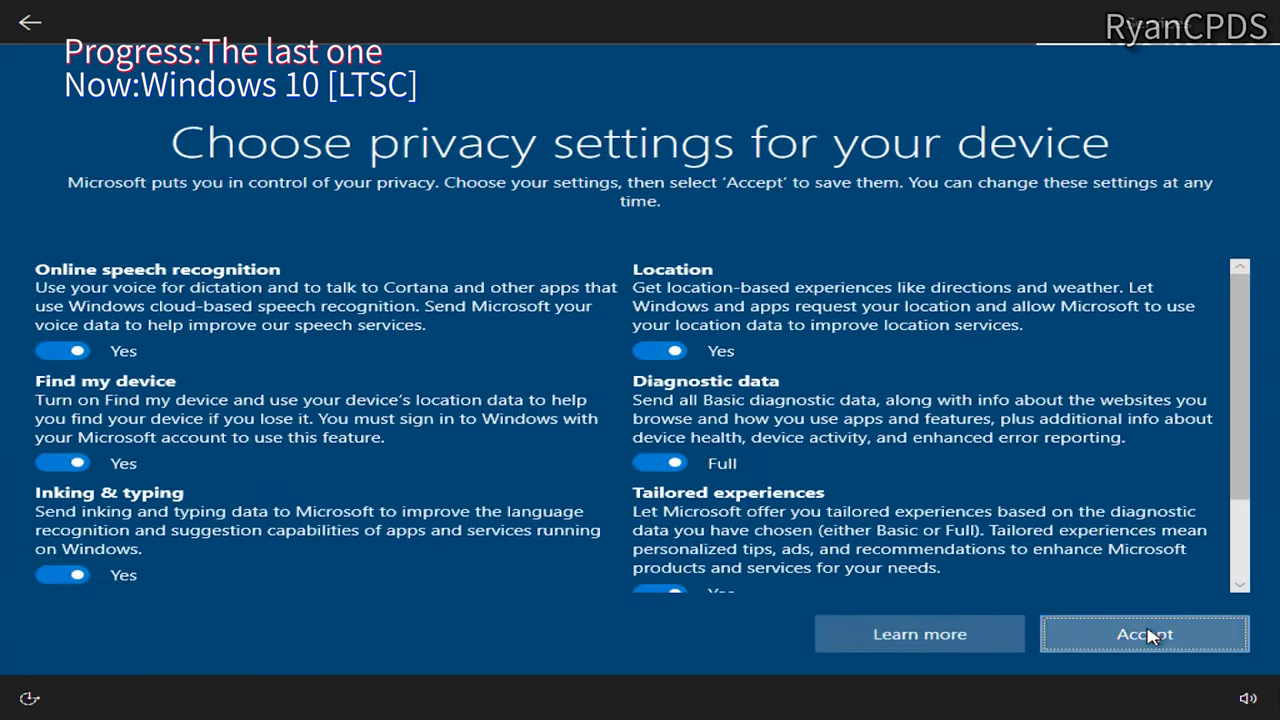
left_click(1143, 632)
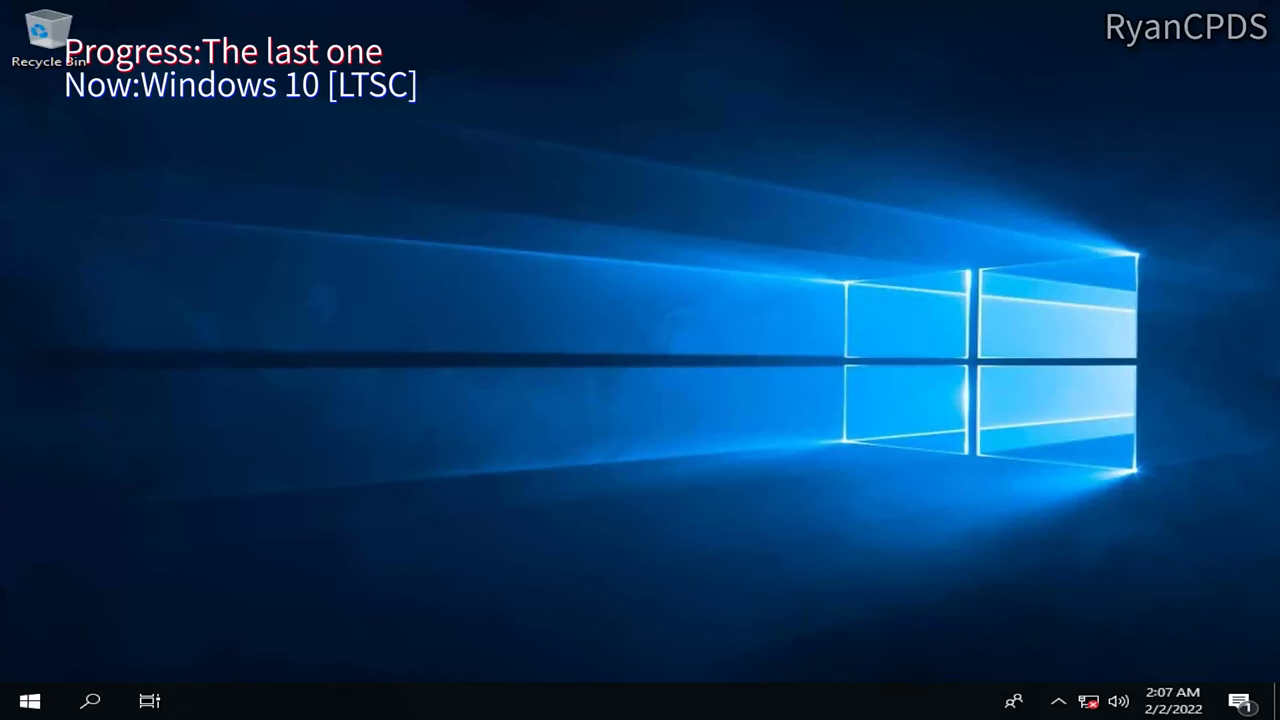
Step: Confirm the LTSC version with winver and restart the virtual machine
key("super+r")
type("winver")
key("Return")
key("Return")
key("super")
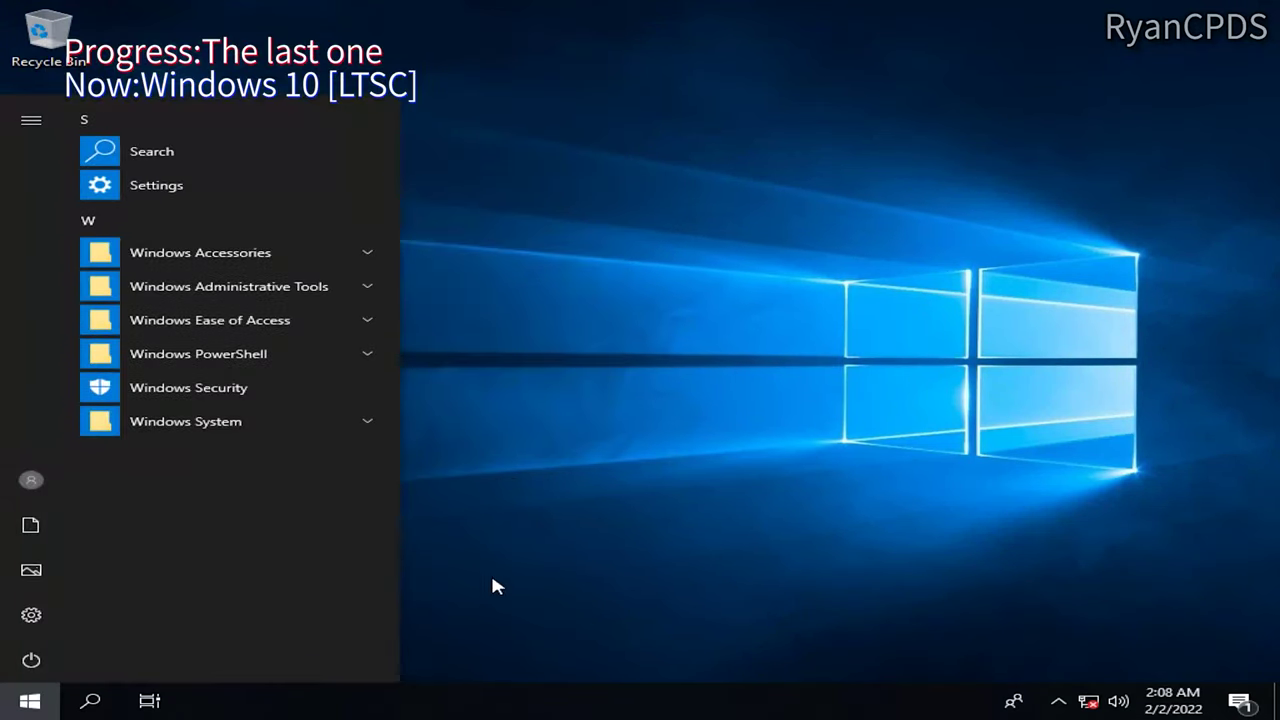
key("super")
key("super")
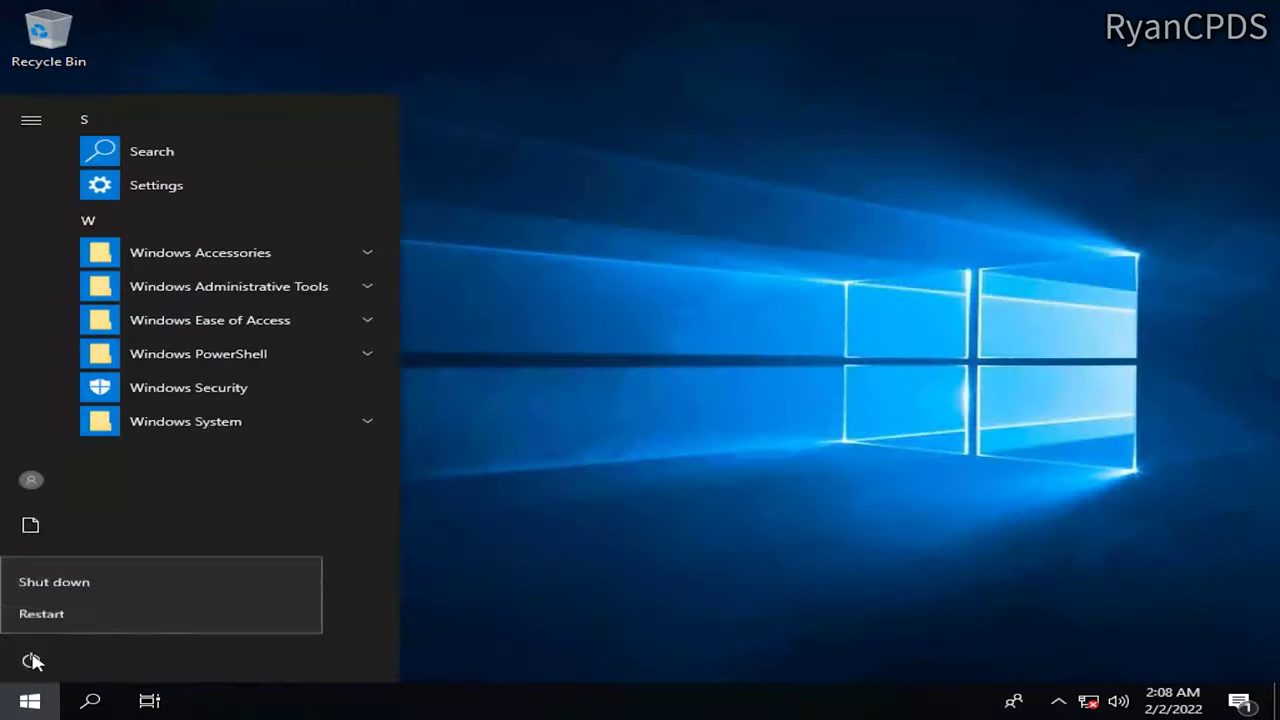
left_click(63, 612)
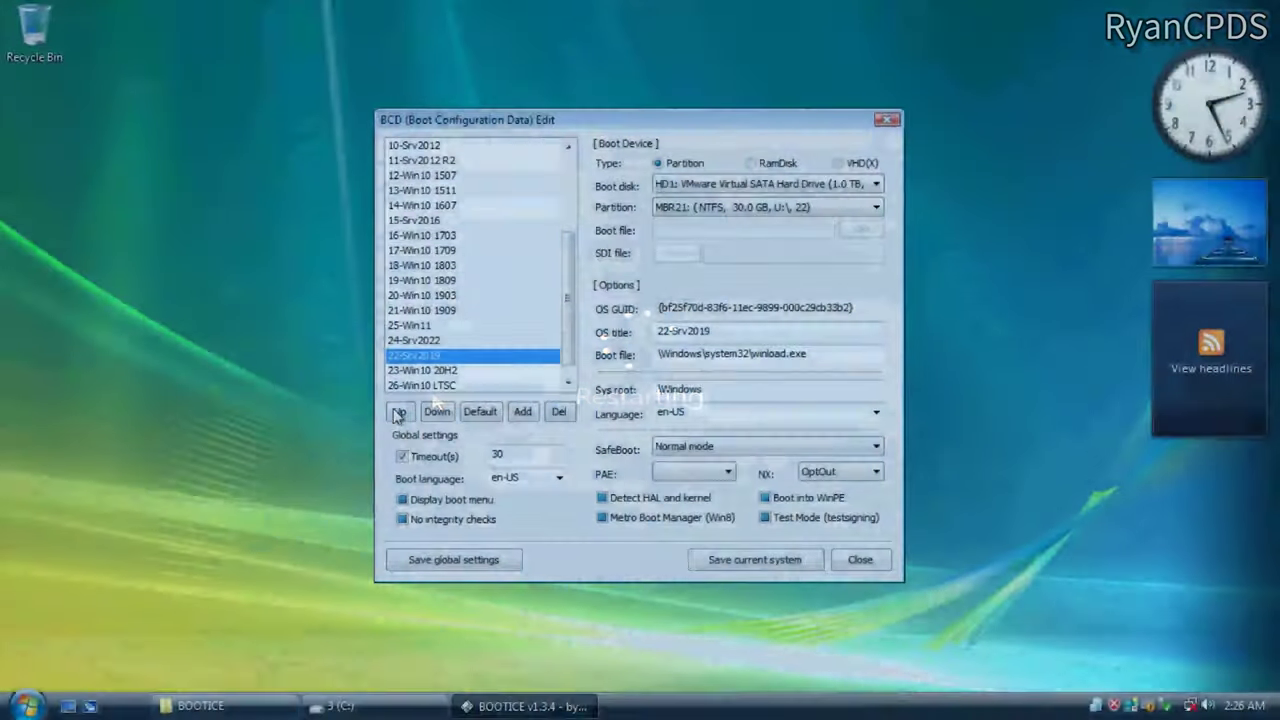
Step: Move a boot entry up the list in BOOTICE BCD Edit and save the new order
left_click(399, 411)
left_click(399, 411)
scroll(574, 220, "up", 5)
scroll(574, 220, "down", 4)
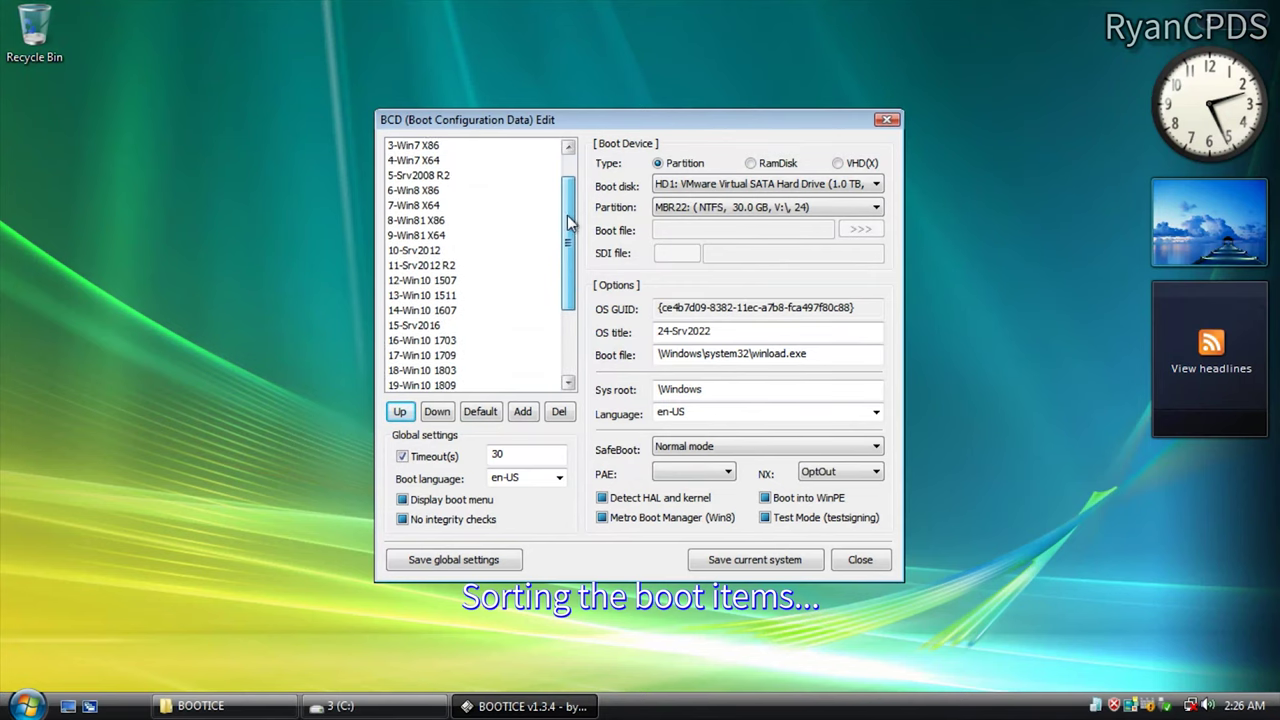
left_click(453, 559)
left_click(737, 417)
Step: Browse the Windows Boot Manager list, ending on the 25-Win11 entry
scroll(560, 332, "up", 2)
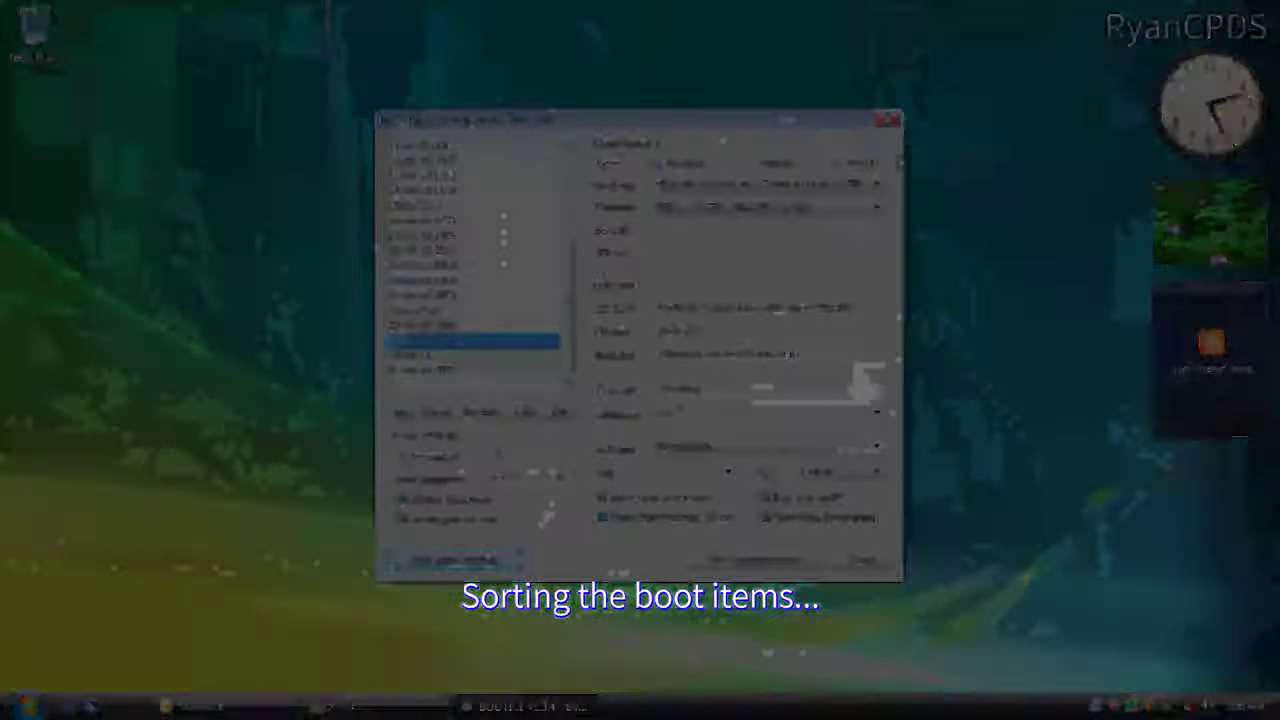
key("Down")
key("Down")
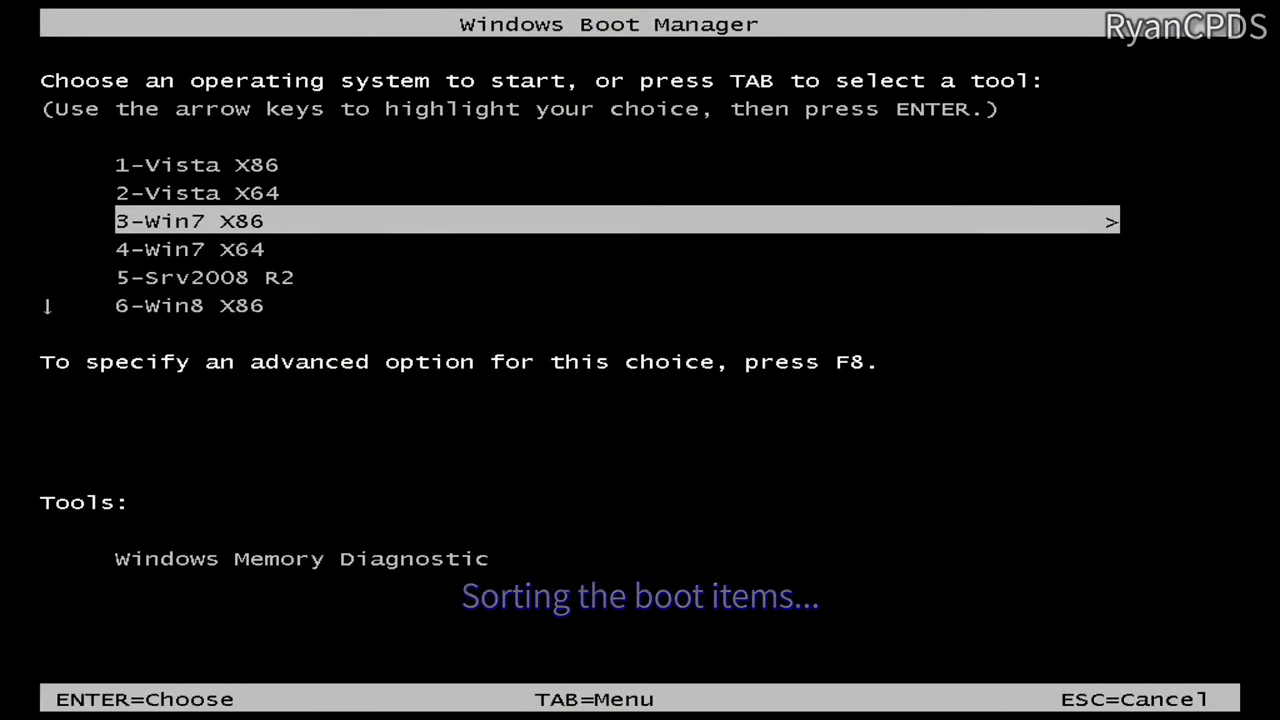
key("Down")
key("Down")
key("Down")
key("Down")
key("Down")
key("Down")
key("Down")
key("Down")
key("Down")
key("Down")
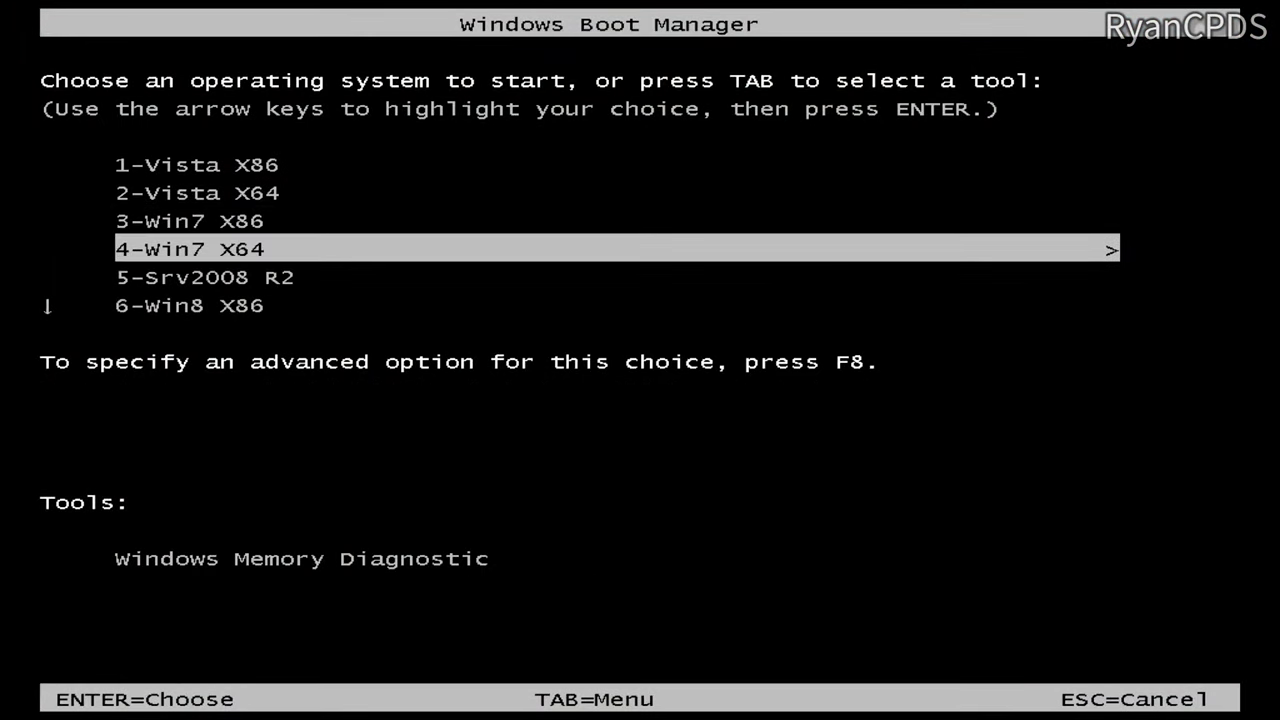
key("Down")
key("Down")
key("Down")
key("Down")
key("Down")
key("Down")
key("Down")
key("Down")
key("Down")
key("Down")
key("Down")
key("Down")
key("Down")
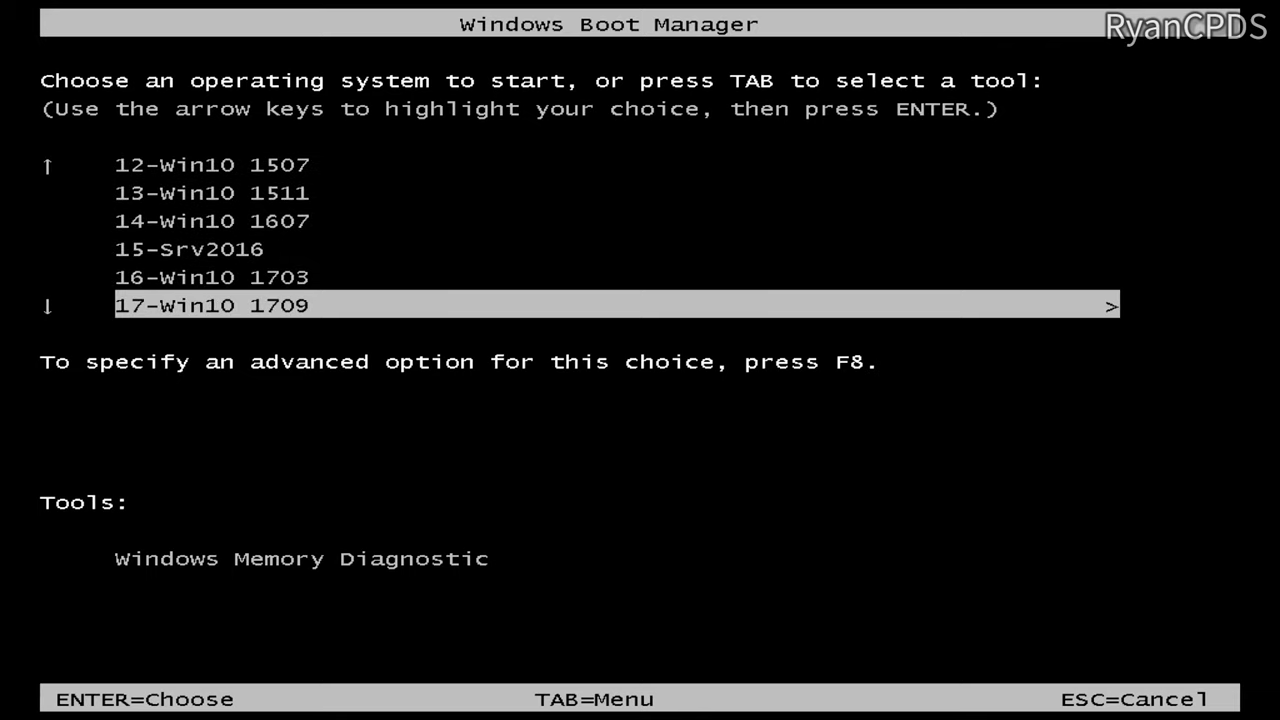
key("Up")
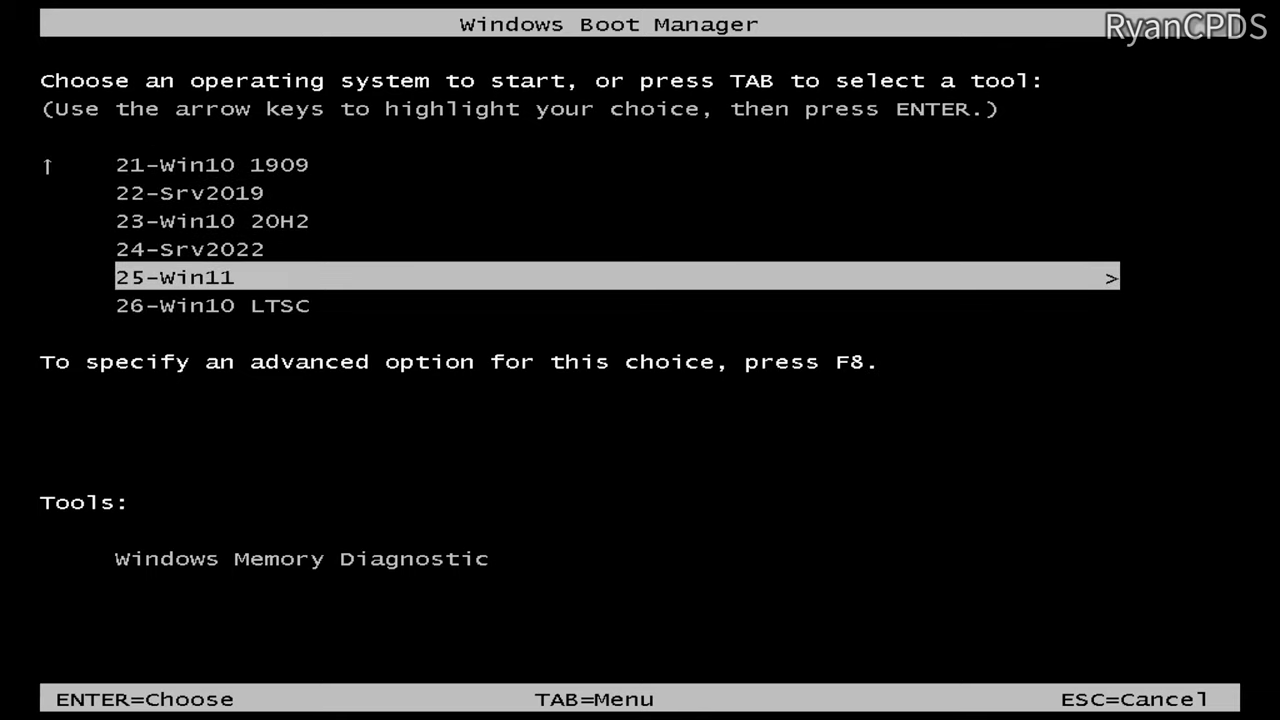